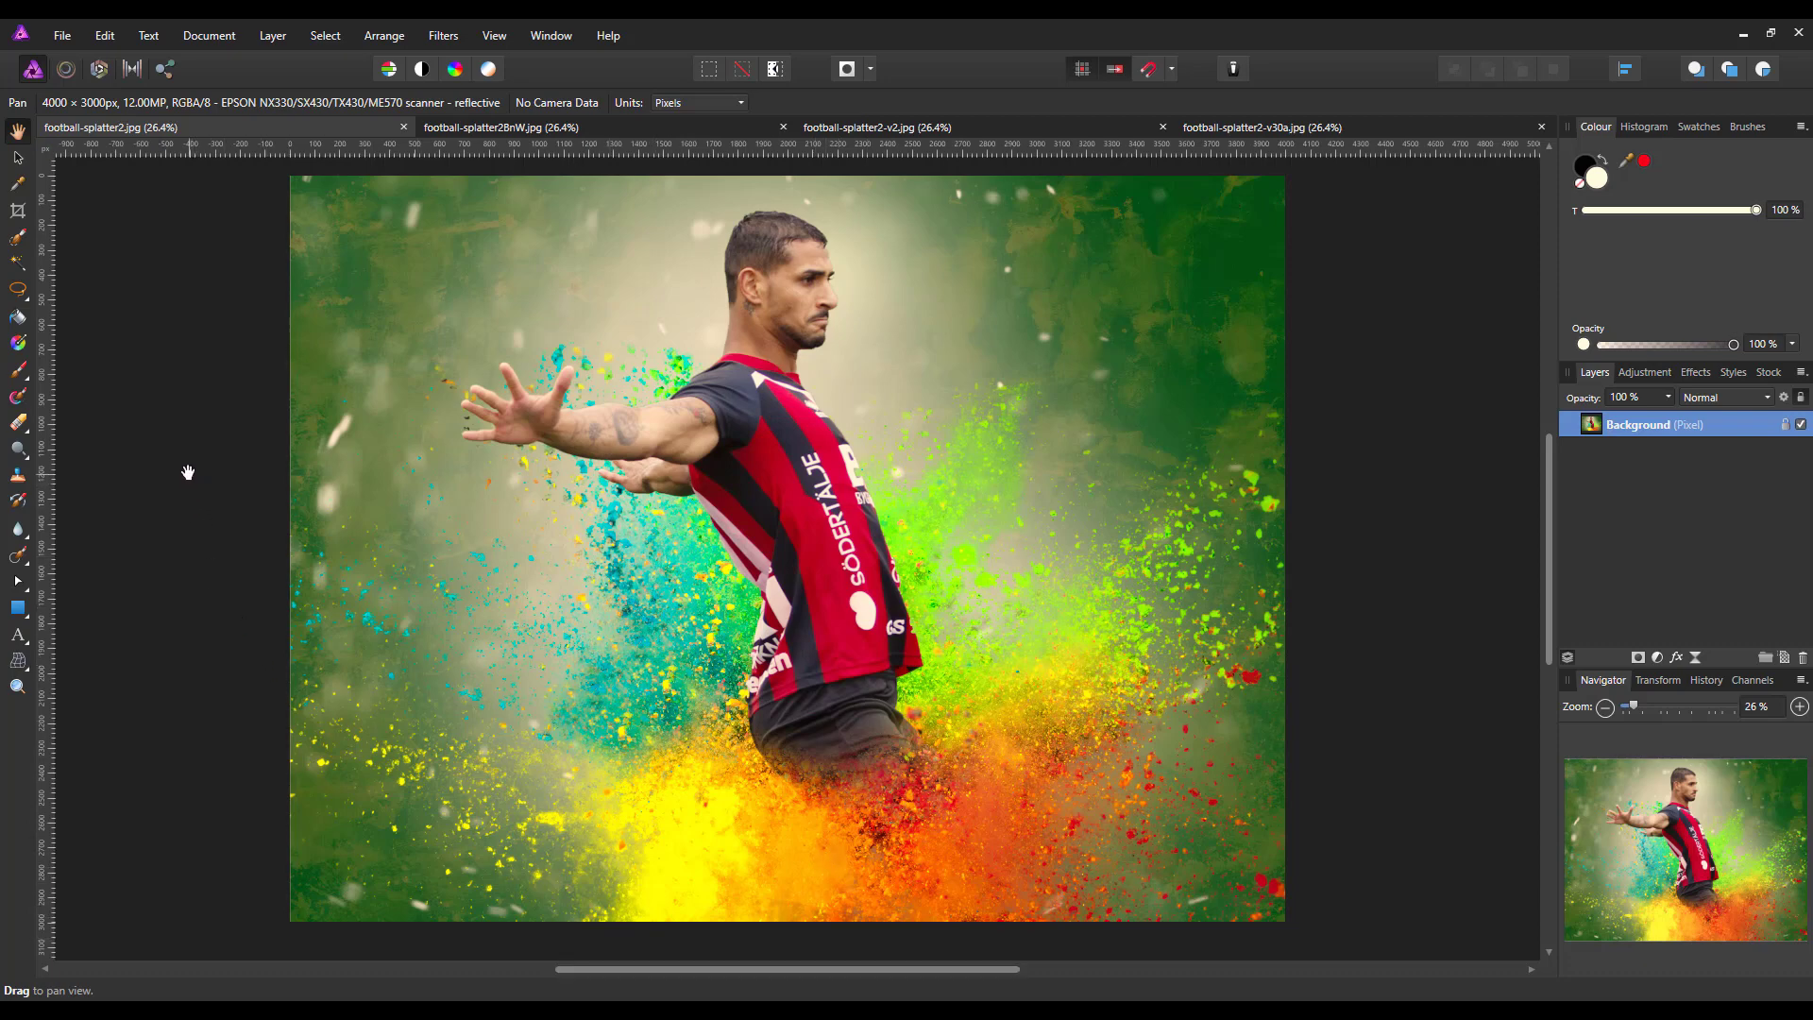
Review the finished colour-splatter example images in the open documents, including the sepia and NFL versions
{"action": "left_click", "coordinate": [614, 126]}
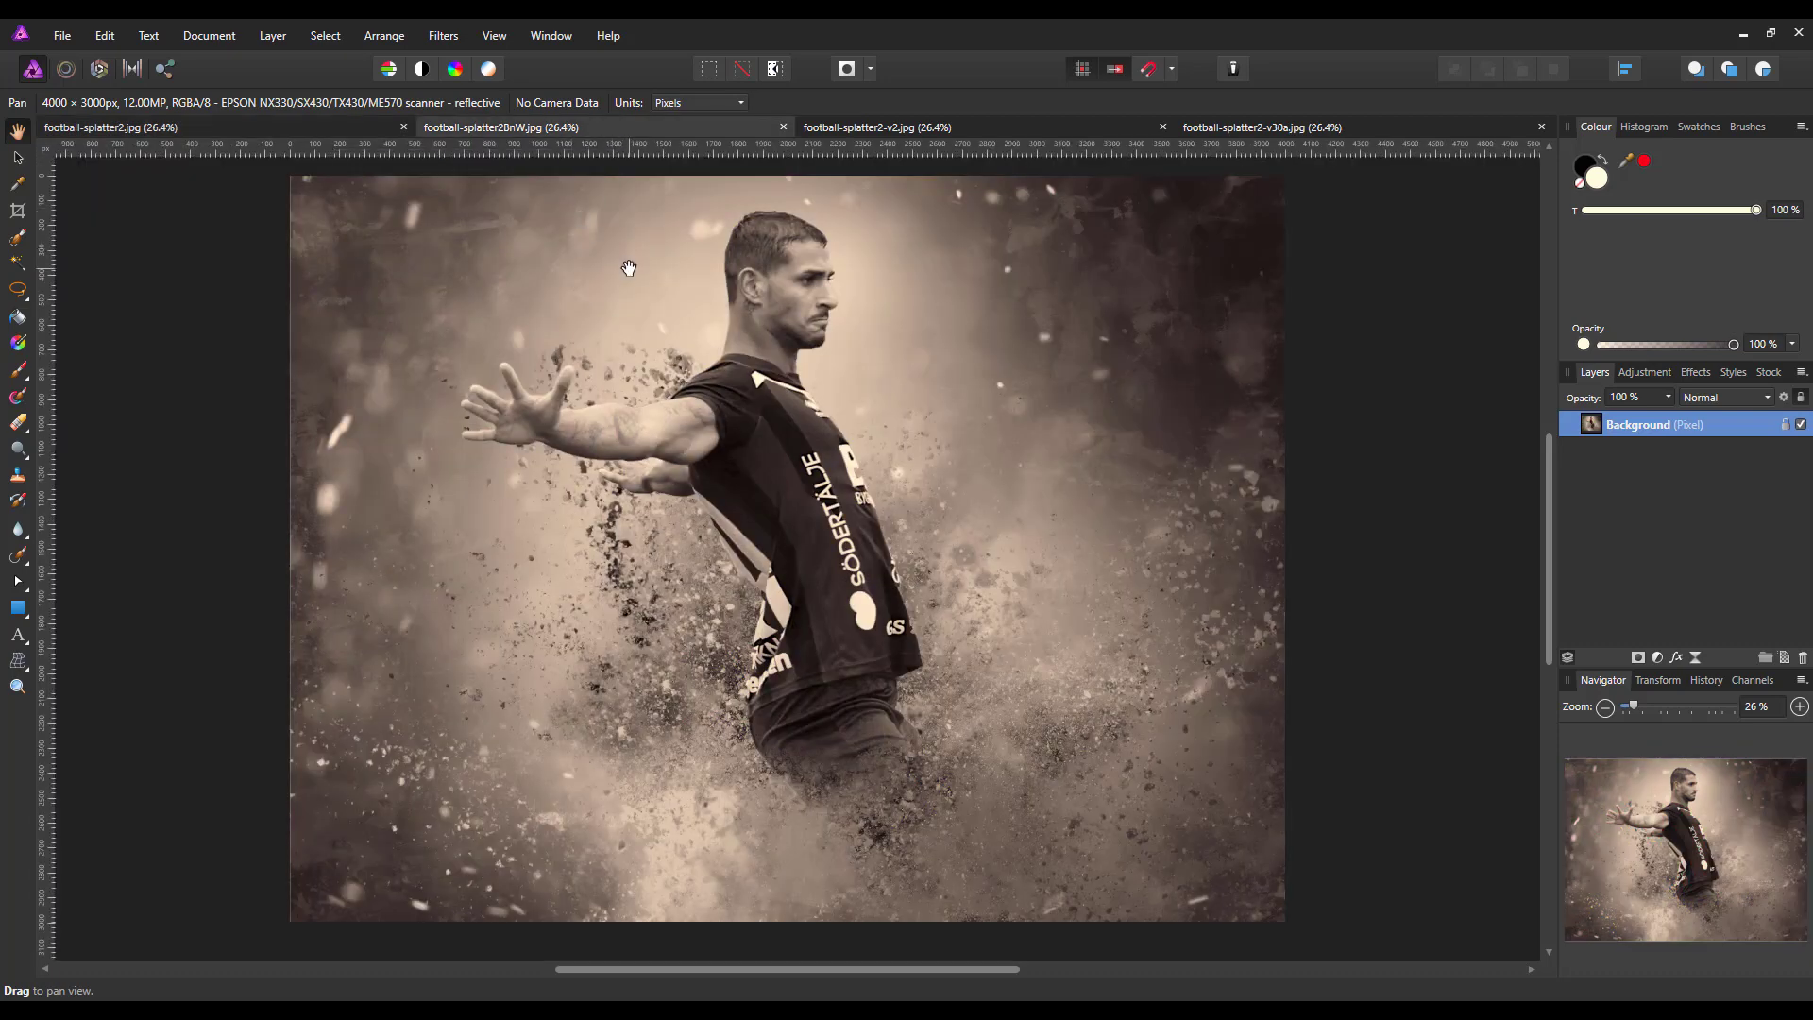
{"action": "left_click", "coordinate": [1032, 129]}
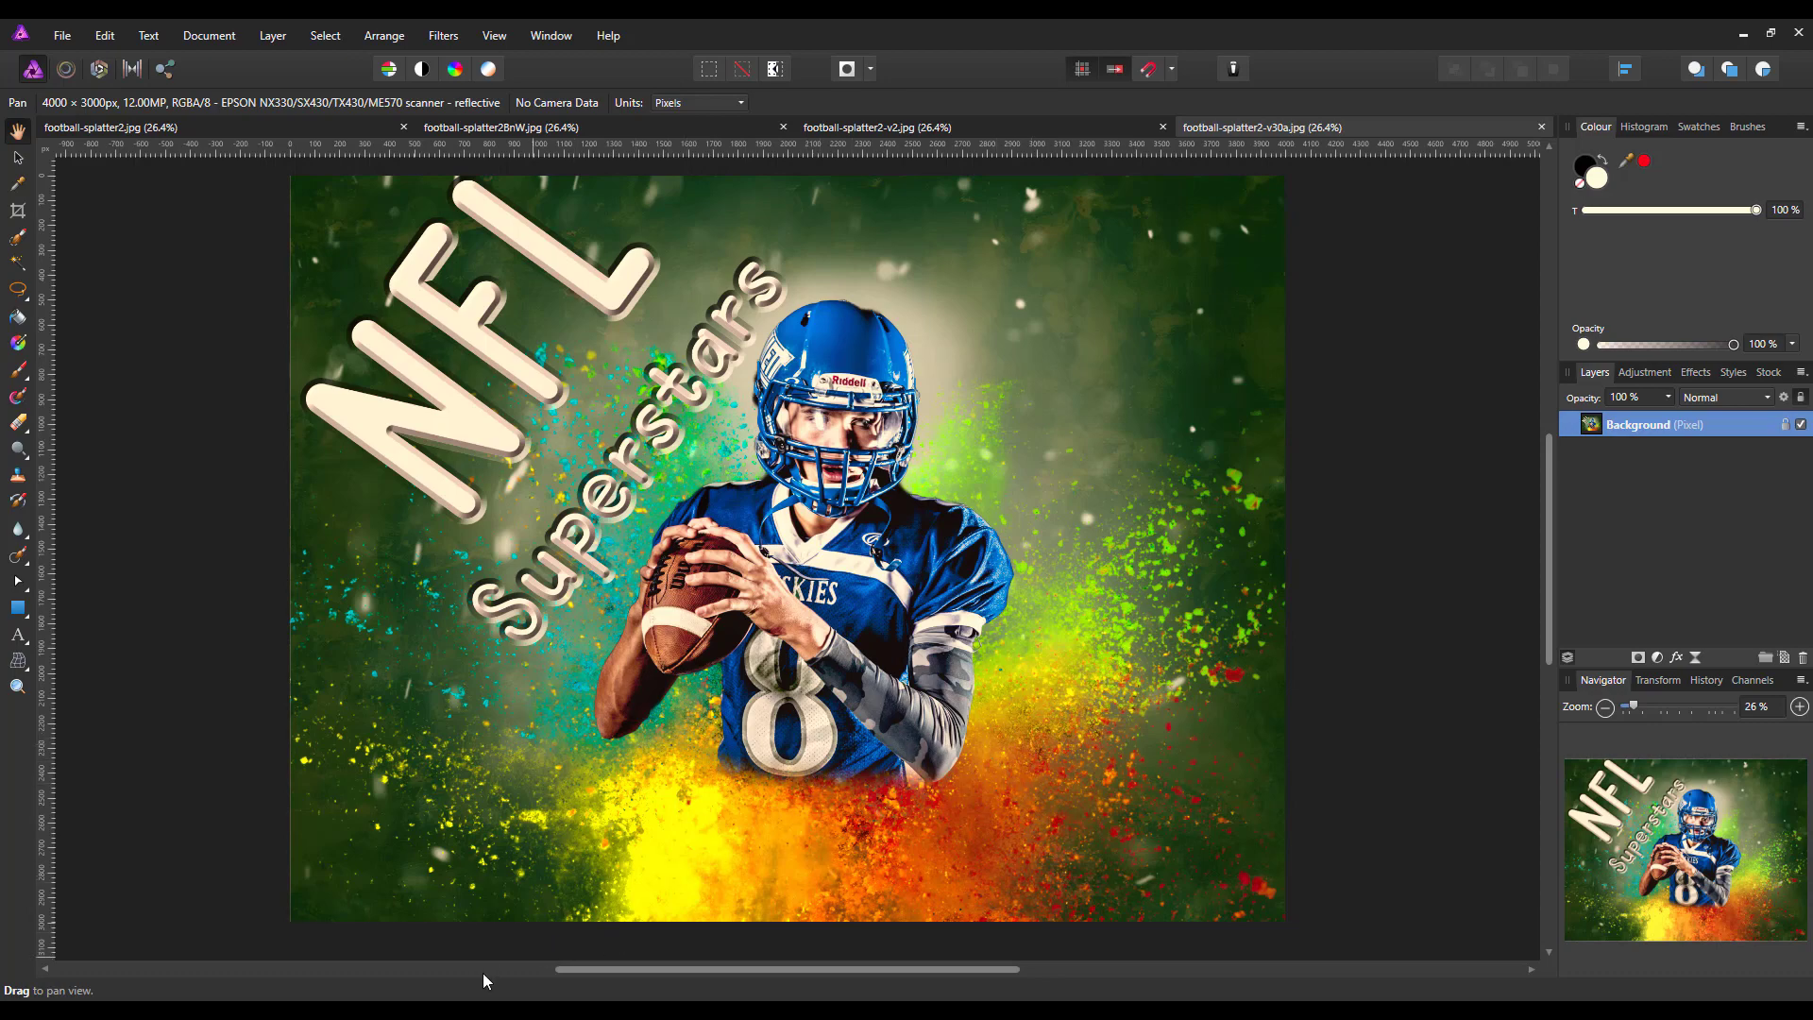
Switch to the web browser and review the stock pages for powder explosions, the tennis player, grunge paper texture and snow dust particles
{"action": "mouse_move", "coordinate": [444, 1010]}
{"action": "left_click", "coordinate": [444, 930]}
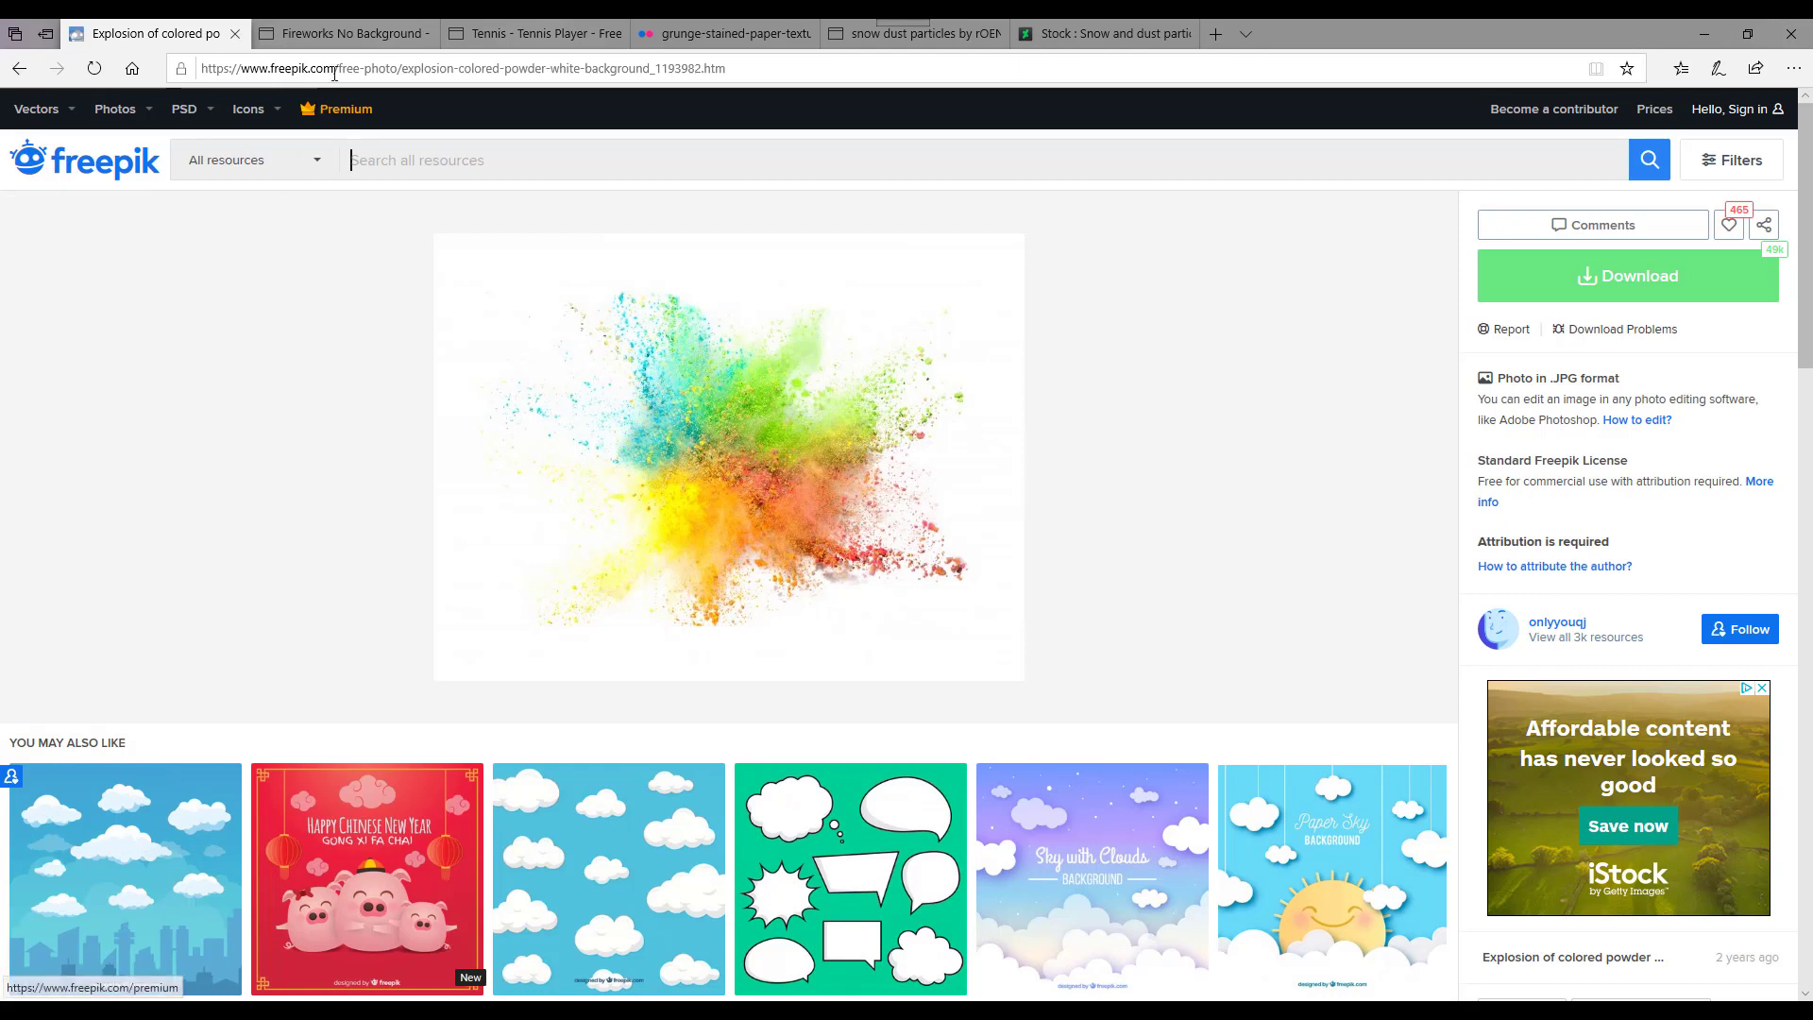
{"action": "left_click", "coordinate": [375, 40]}
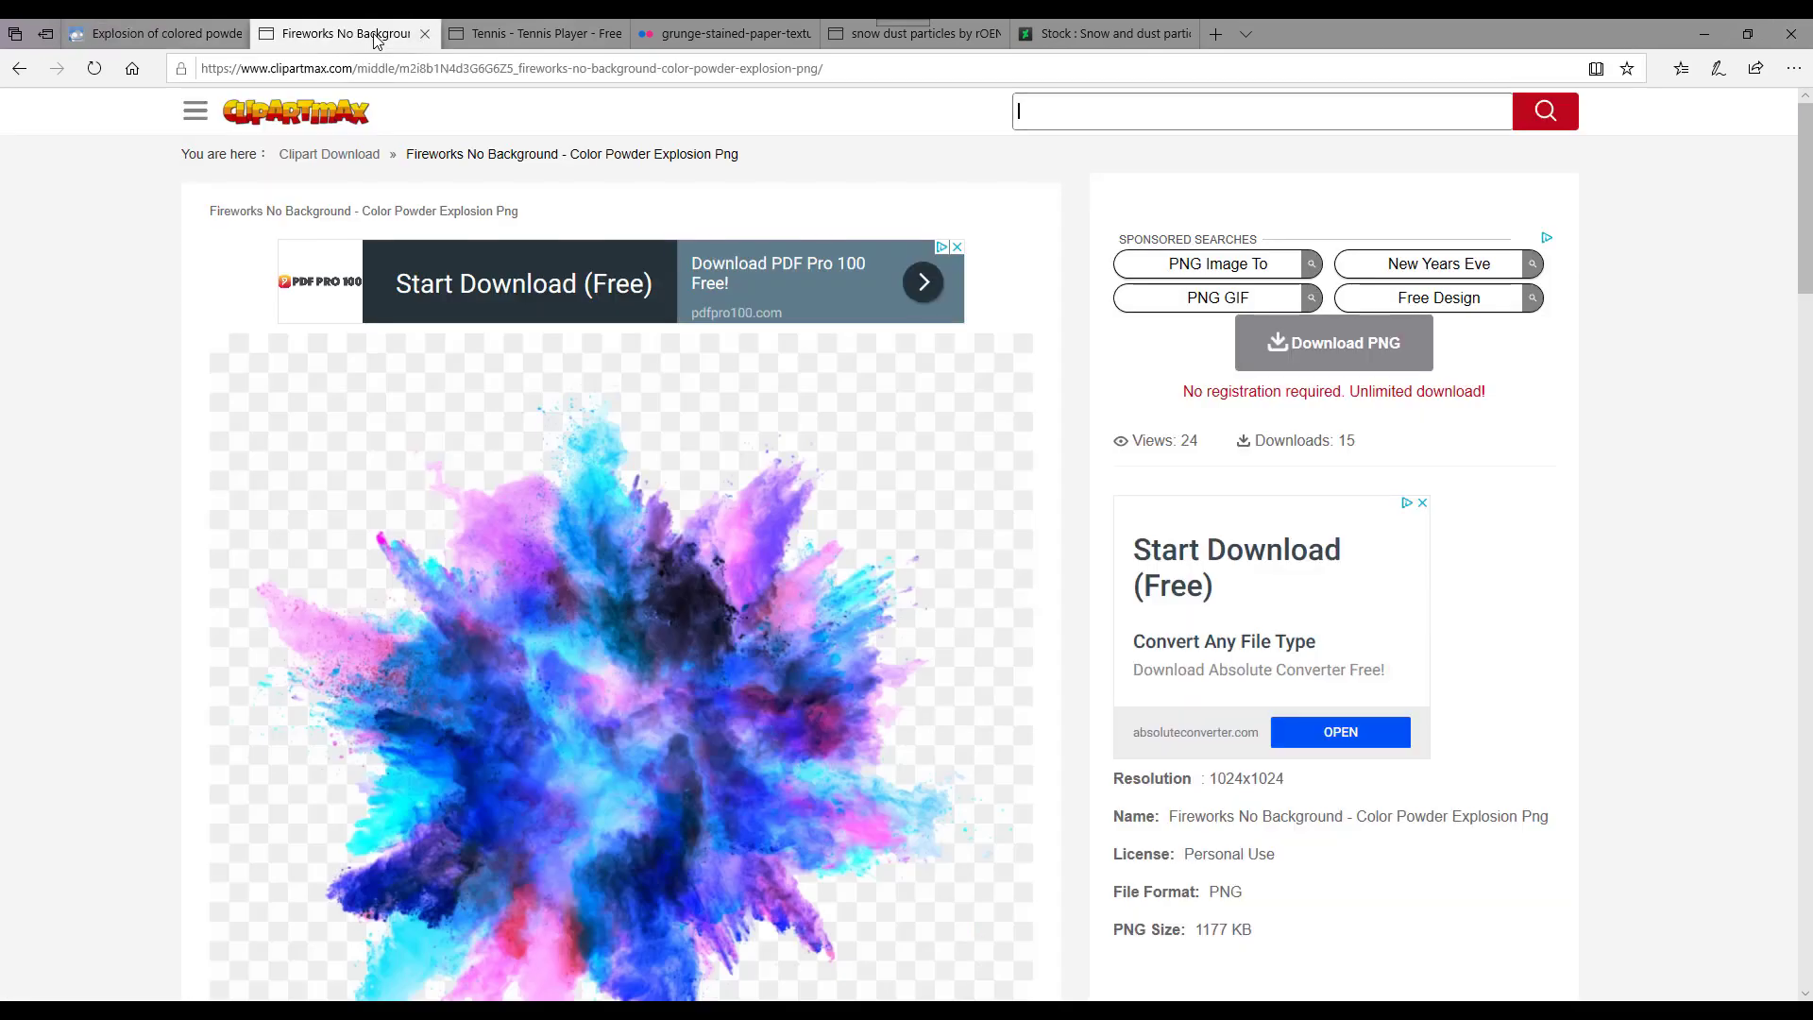
{"action": "scroll", "coordinate": [421, 561], "scroll_direction": "down", "scroll_amount": 1}
{"action": "scroll", "coordinate": [421, 561], "scroll_direction": "down", "scroll_amount": 1}
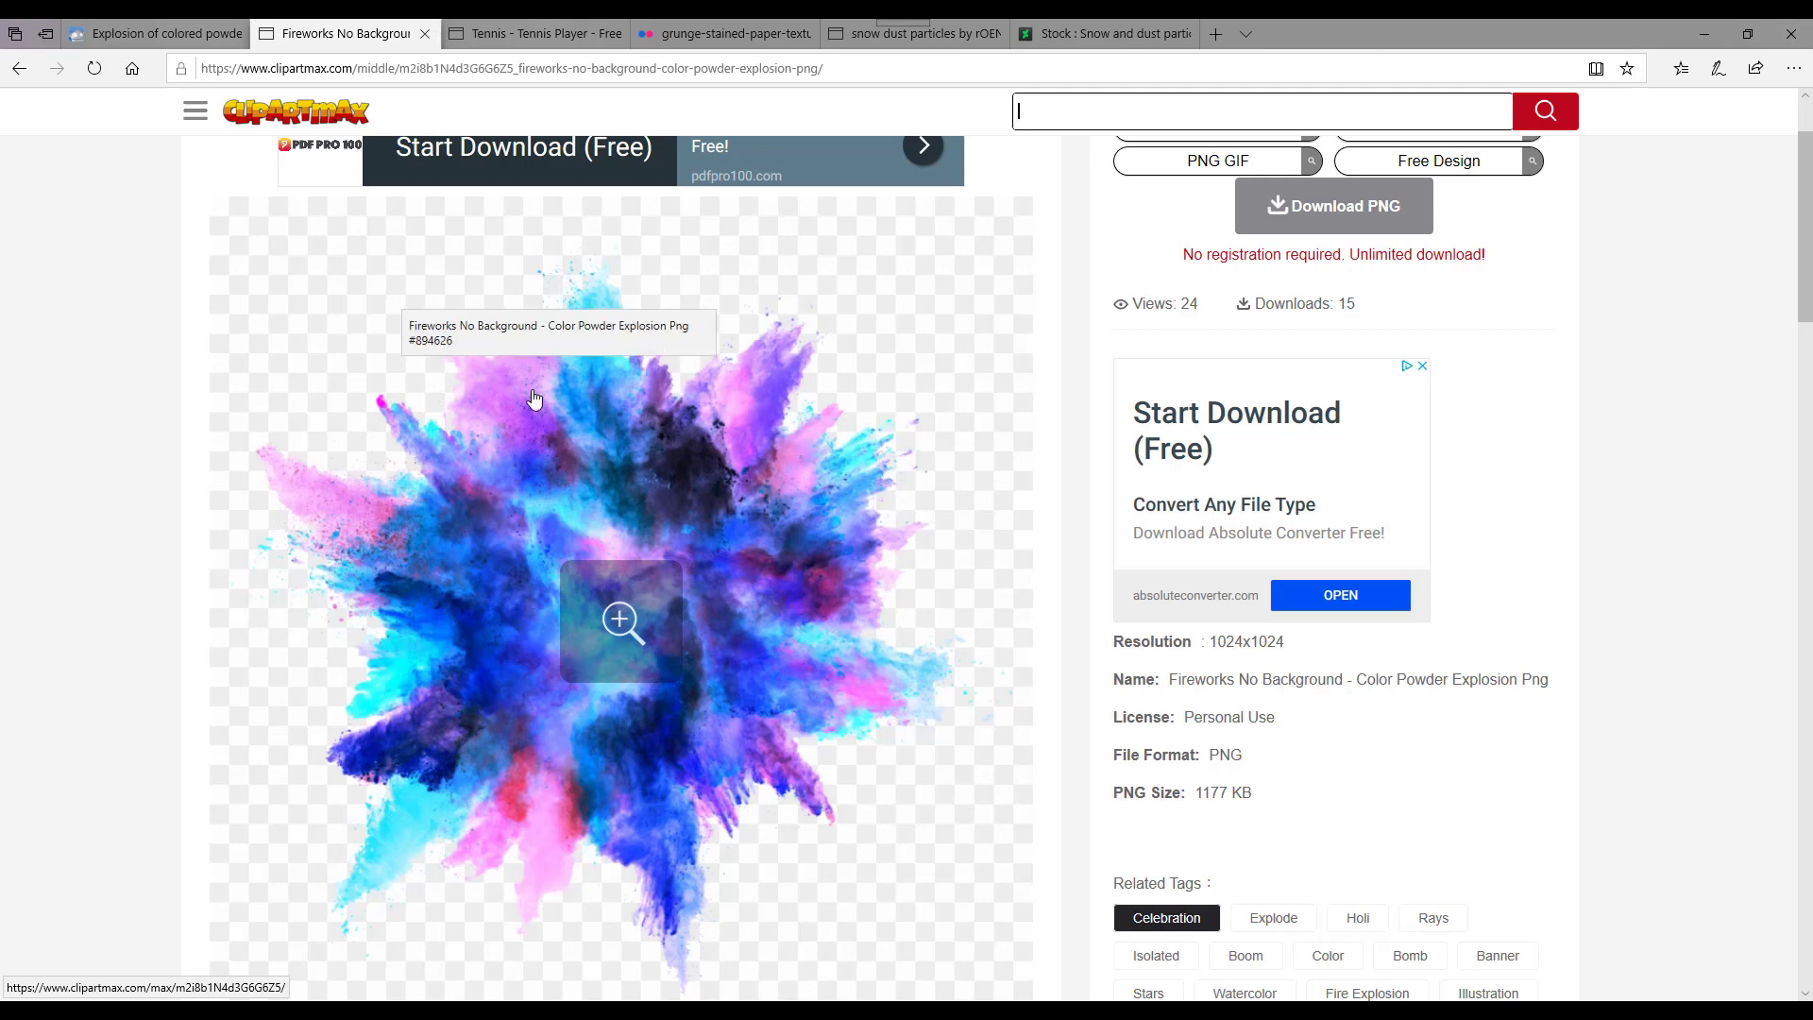
{"action": "scroll", "coordinate": [412, 344], "scroll_direction": "up", "scroll_amount": 1}
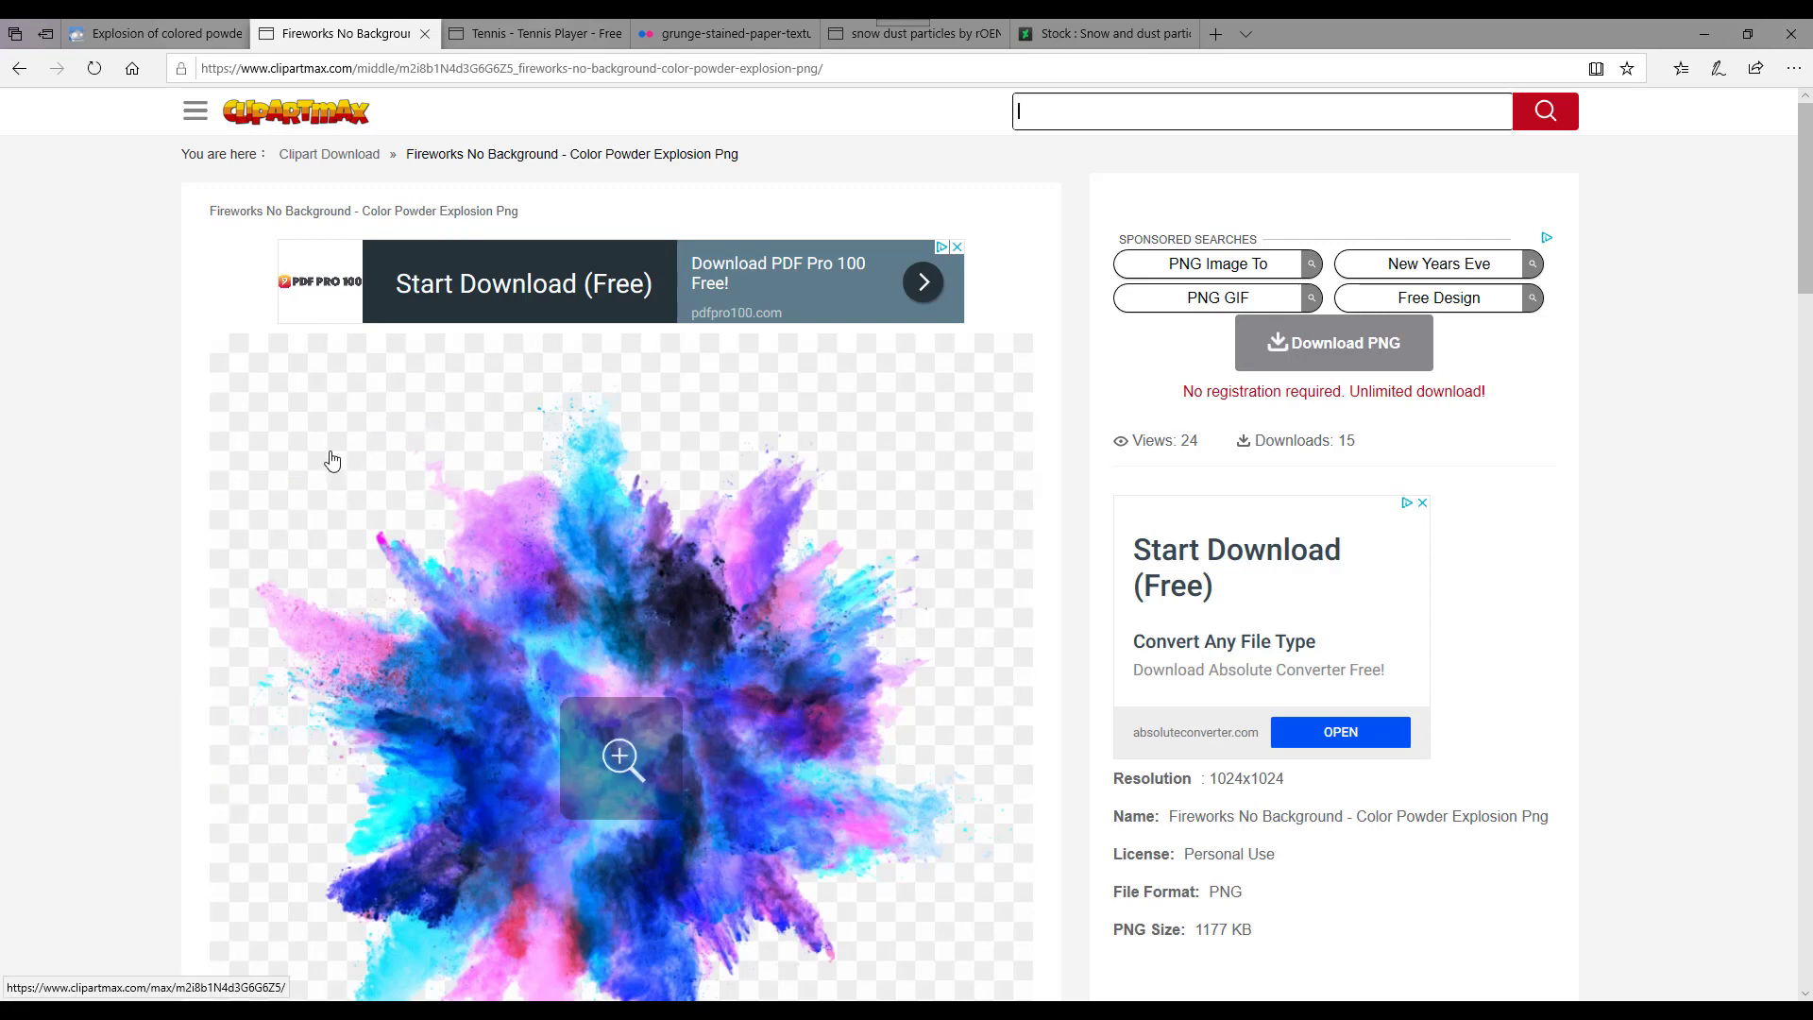
{"action": "left_click", "coordinate": [530, 35]}
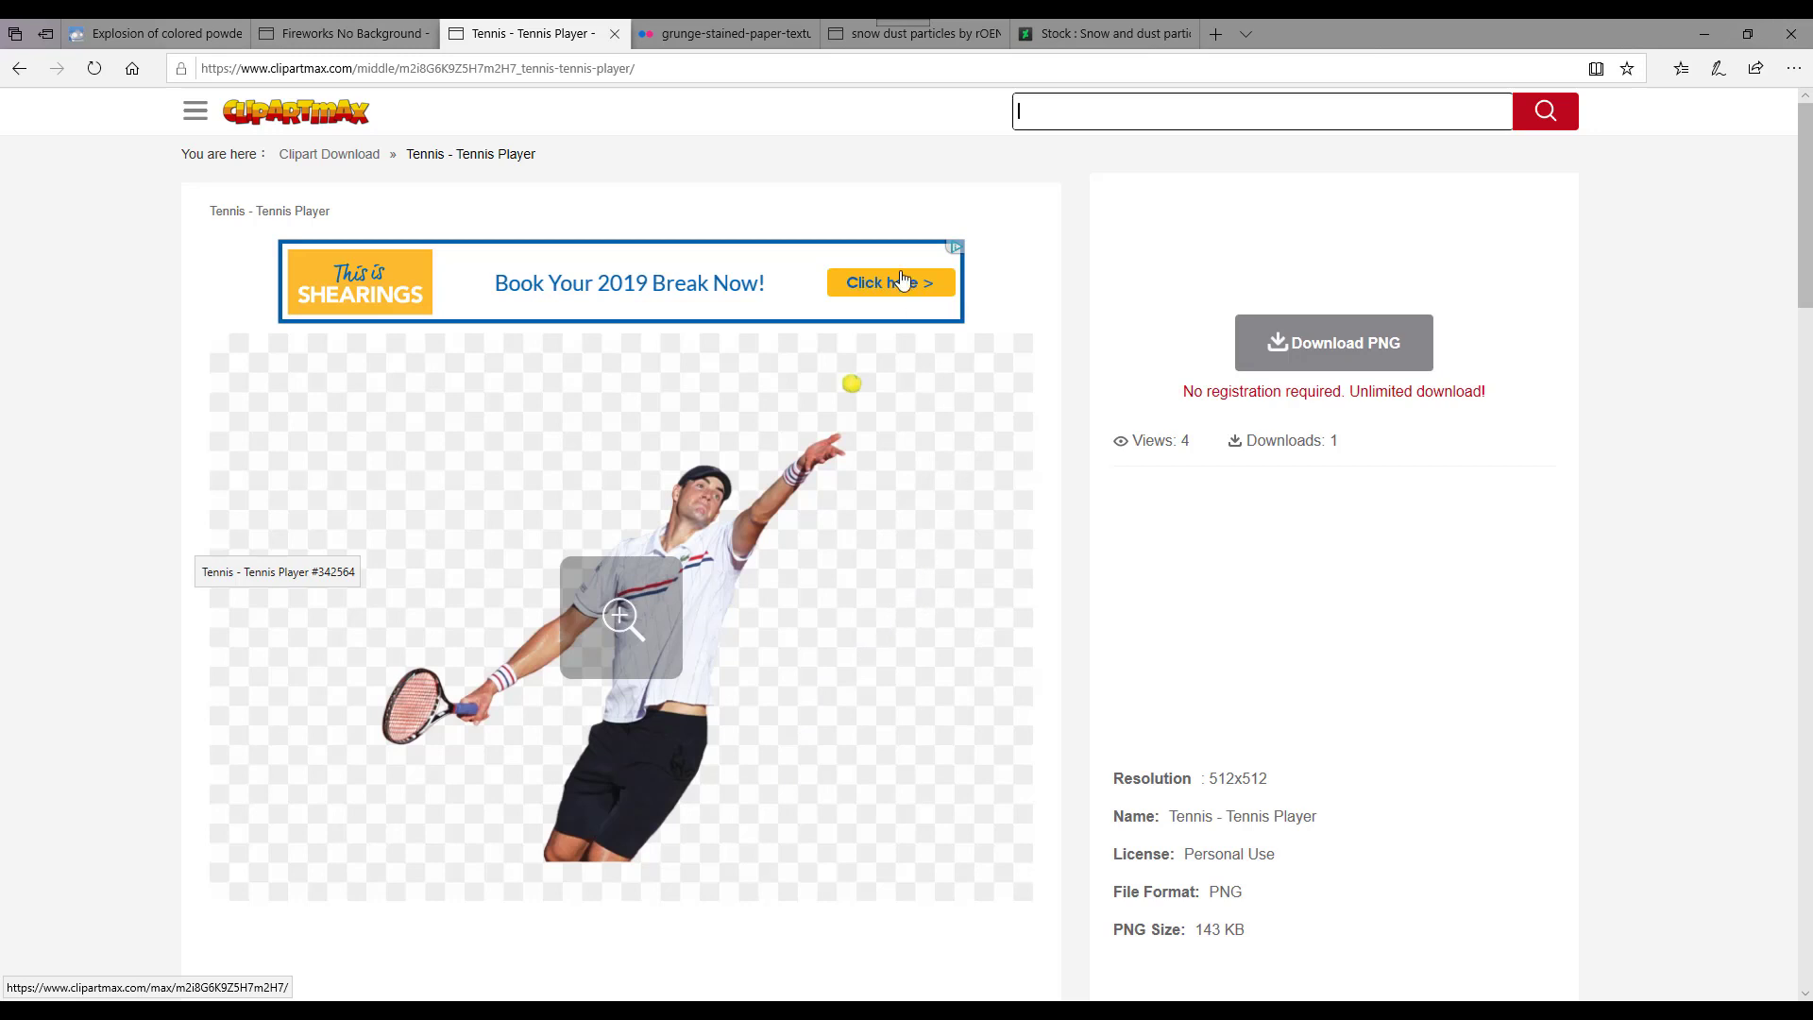
{"action": "left_click", "coordinate": [756, 27]}
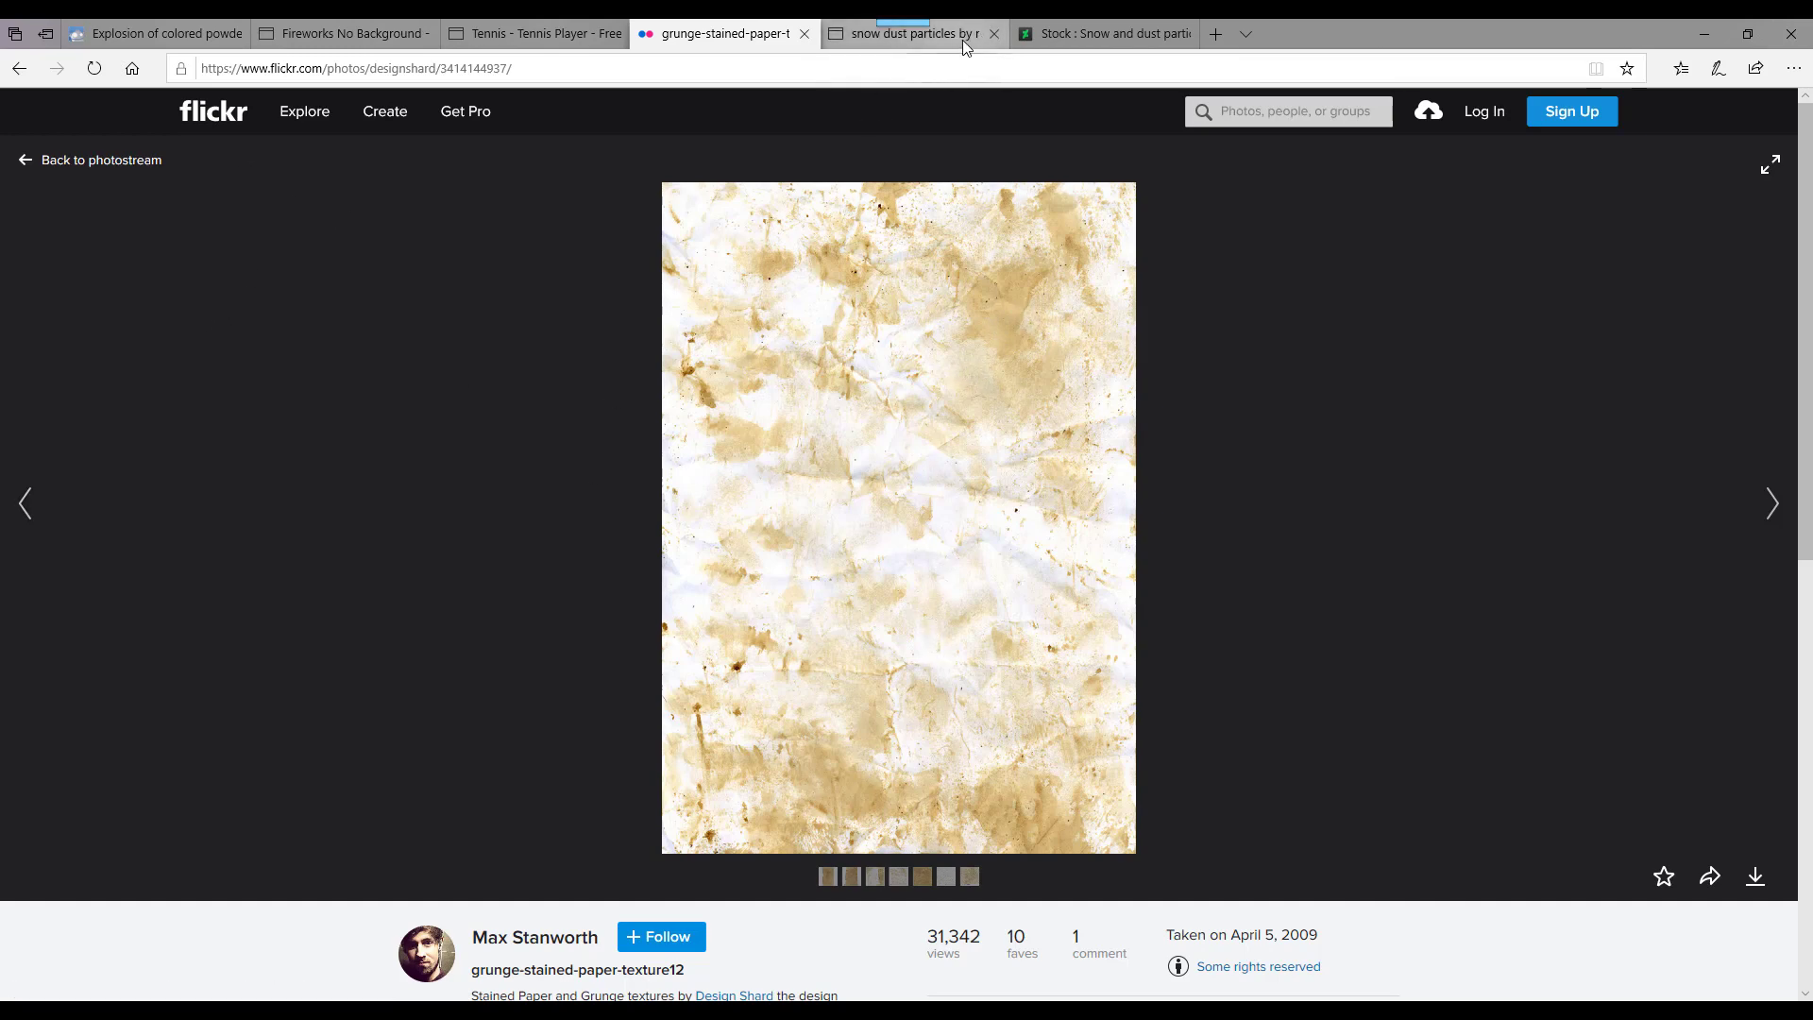
{"action": "left_click", "coordinate": [1095, 34]}
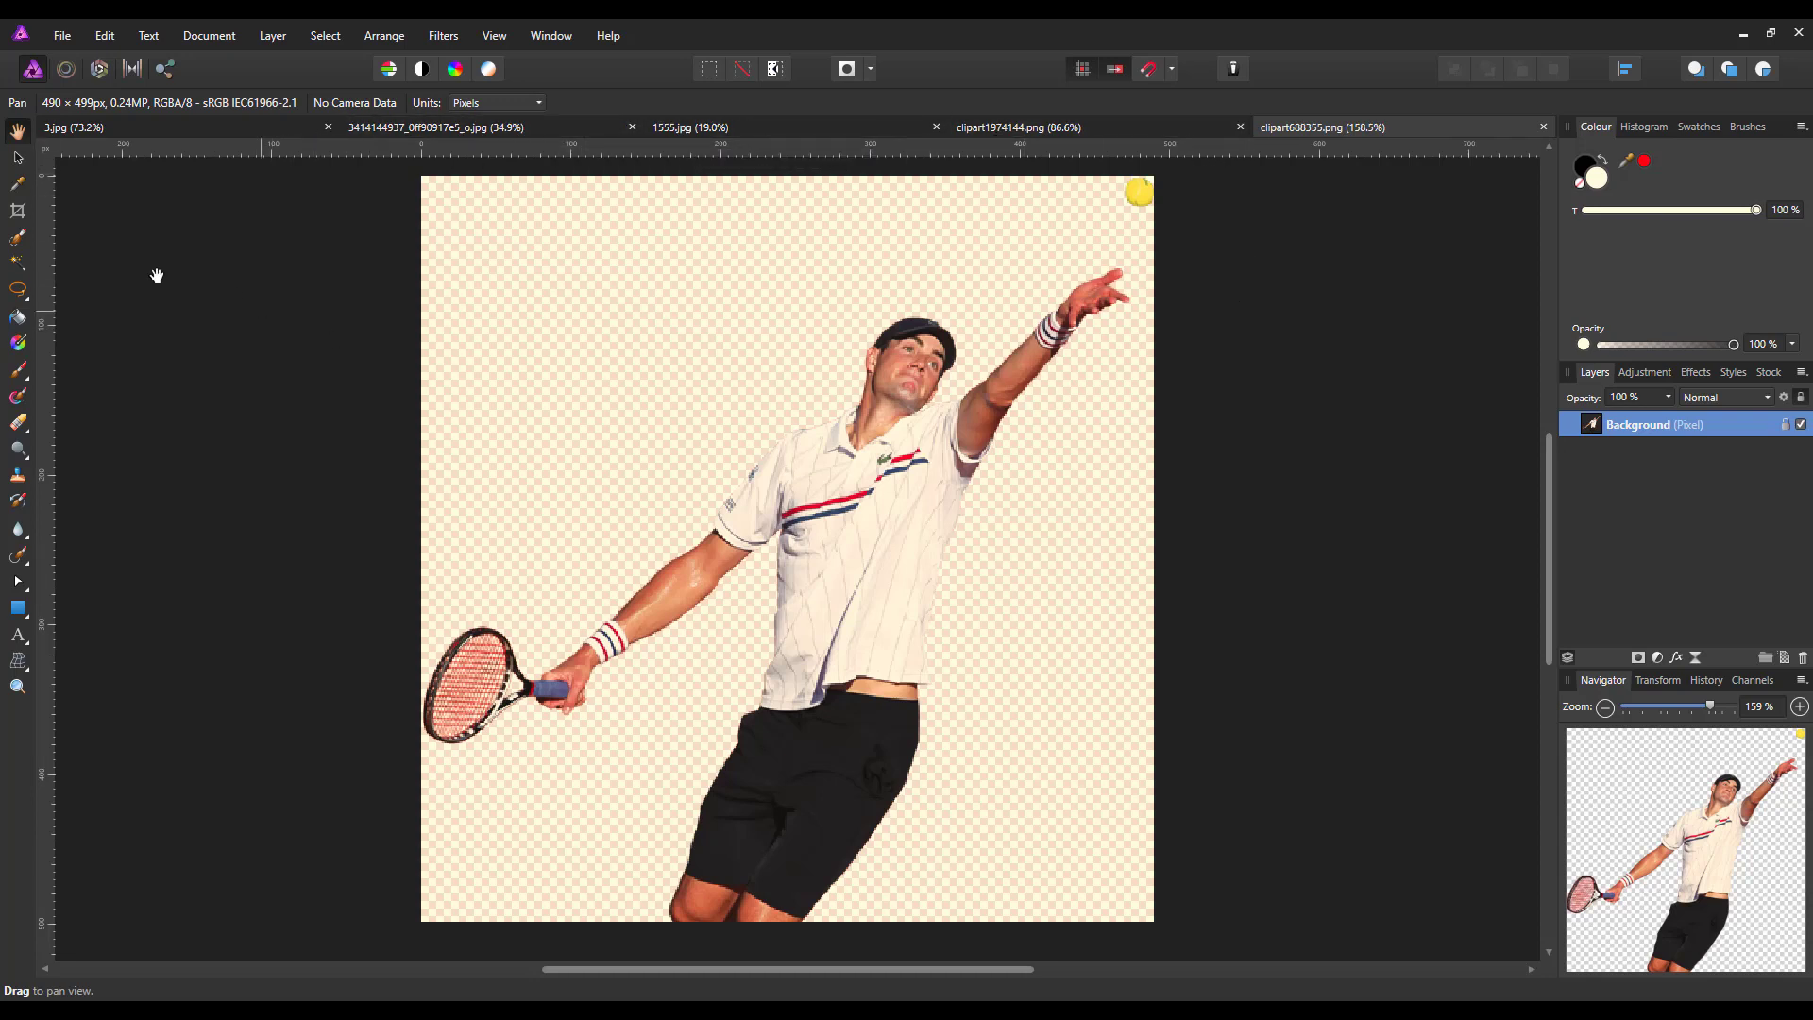
Create a new 4000 × 3000 px landscape document at 300 DPI with a transparent background
{"action": "left_click", "coordinate": [63, 37]}
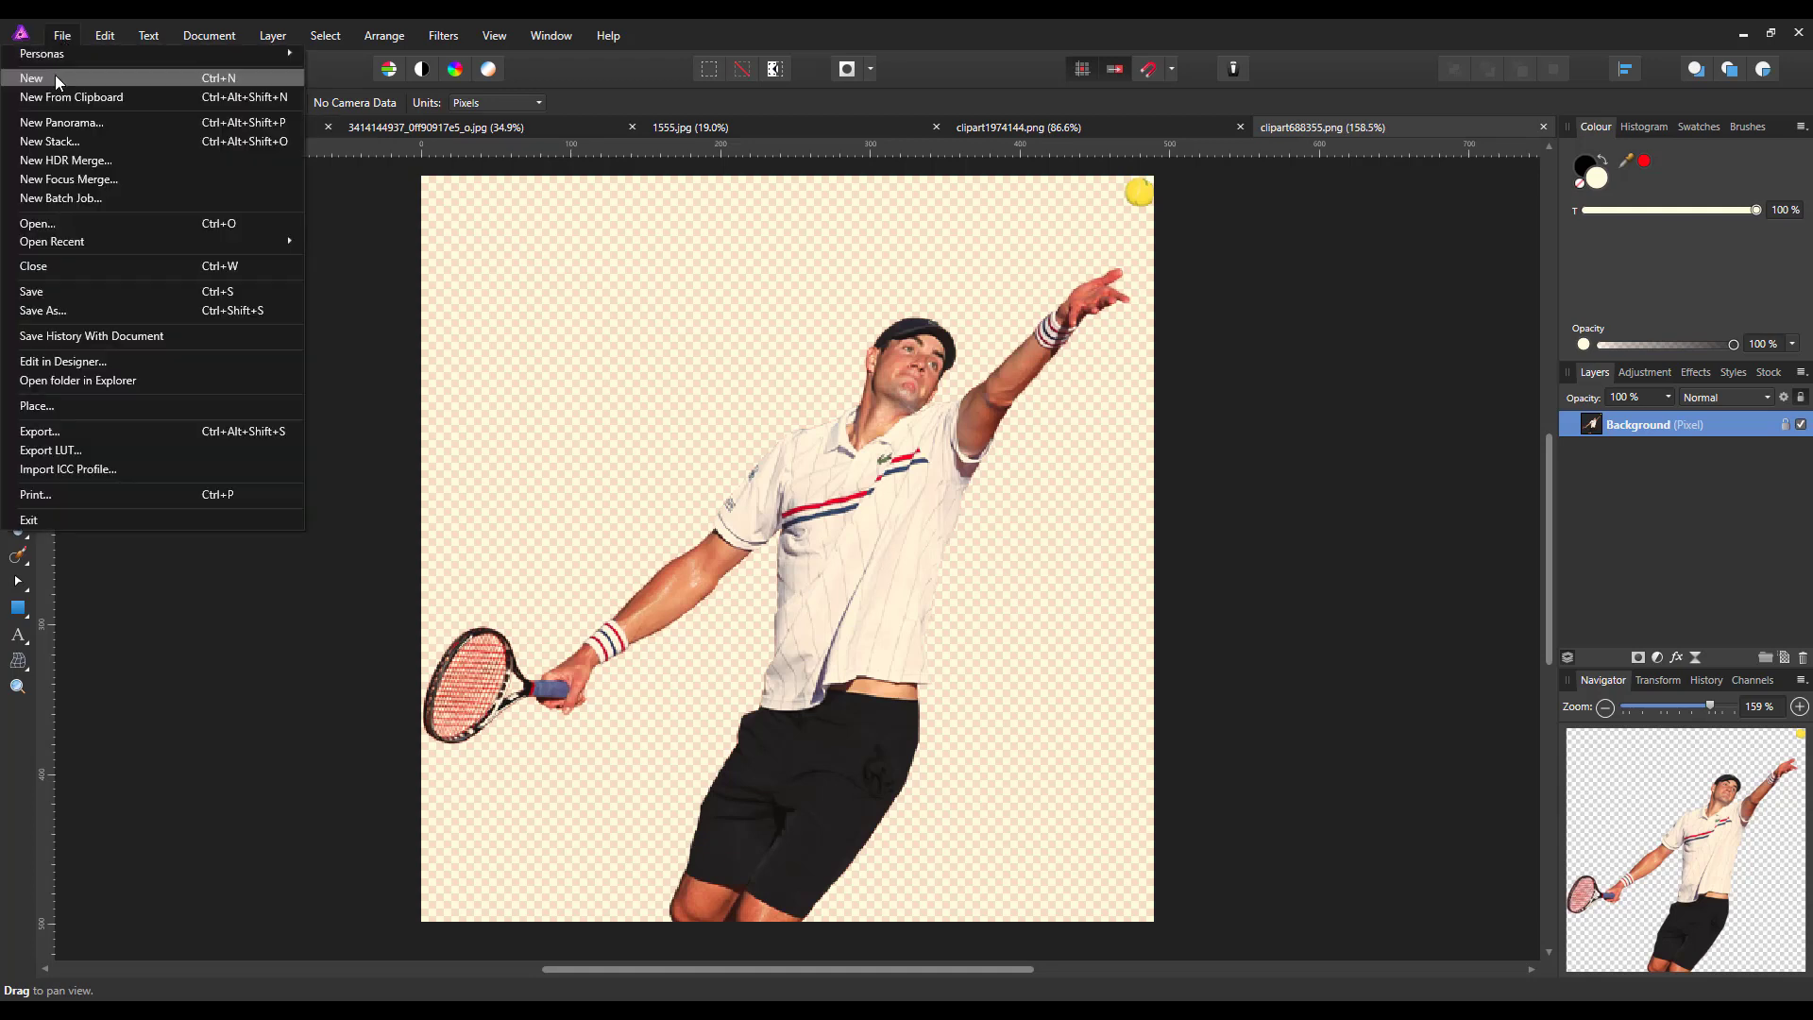
{"action": "left_click", "coordinate": [55, 78]}
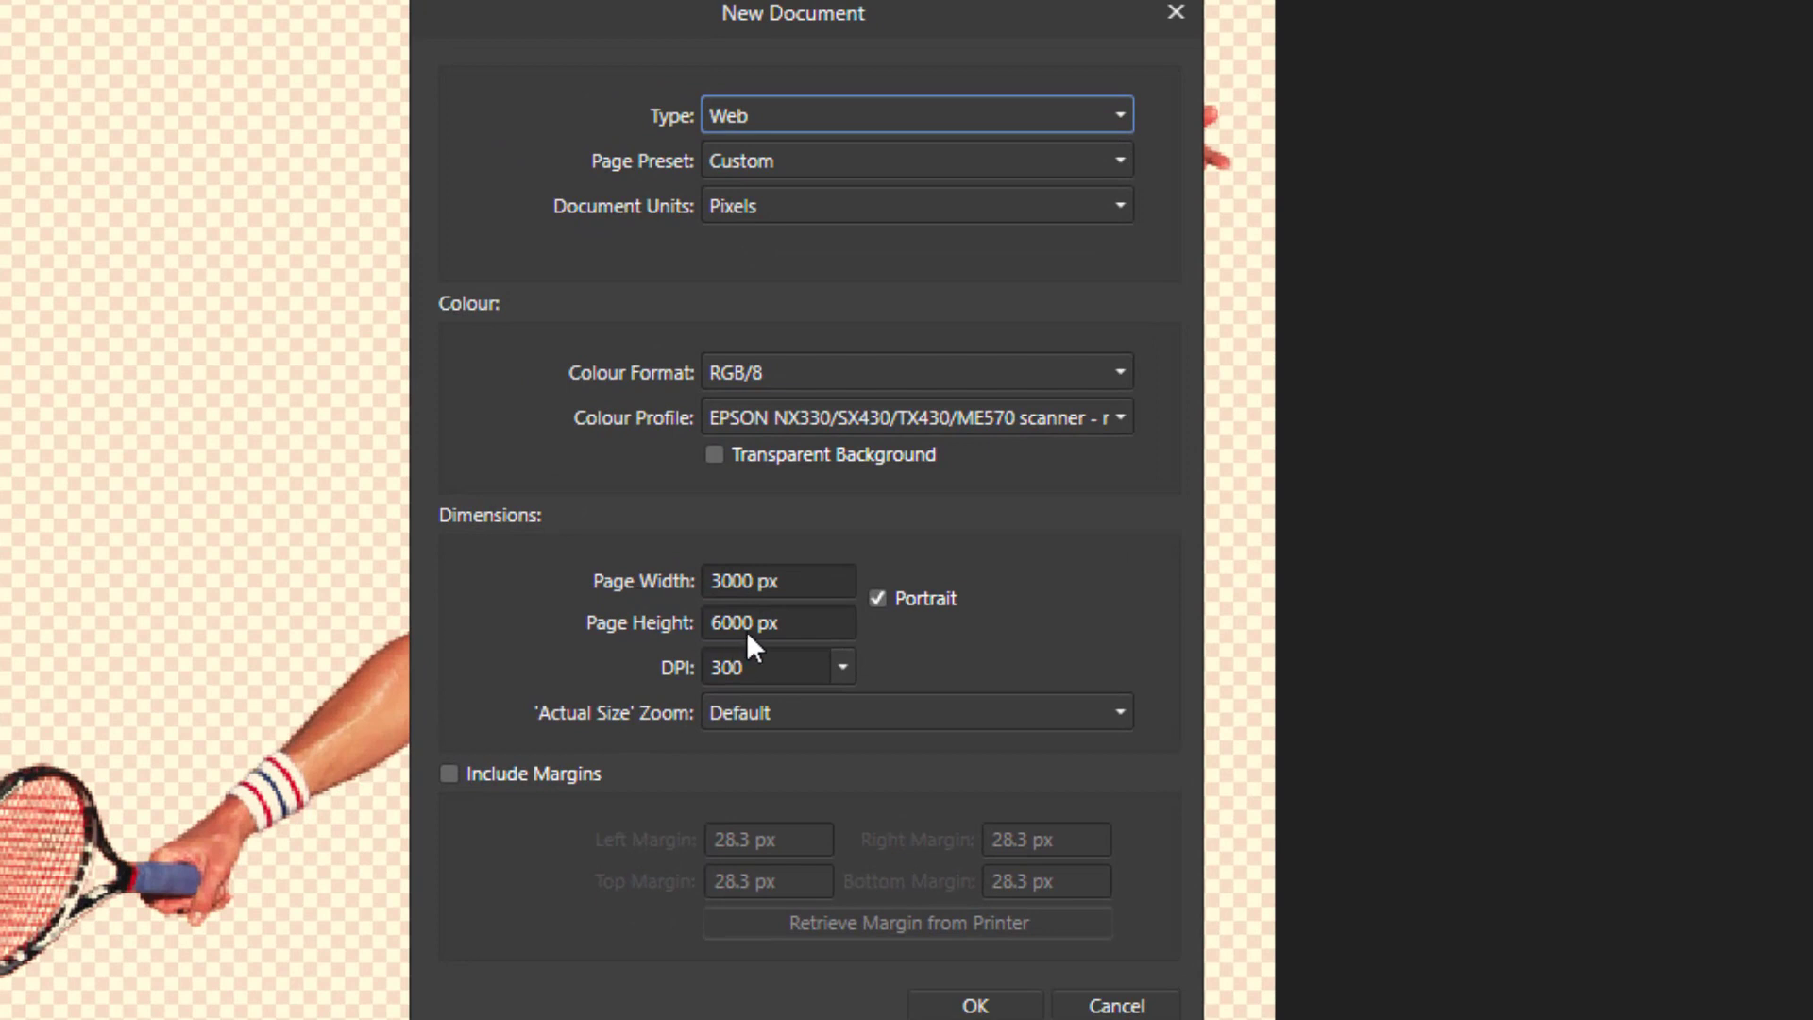
{"action": "left_click", "coordinate": [745, 582]}
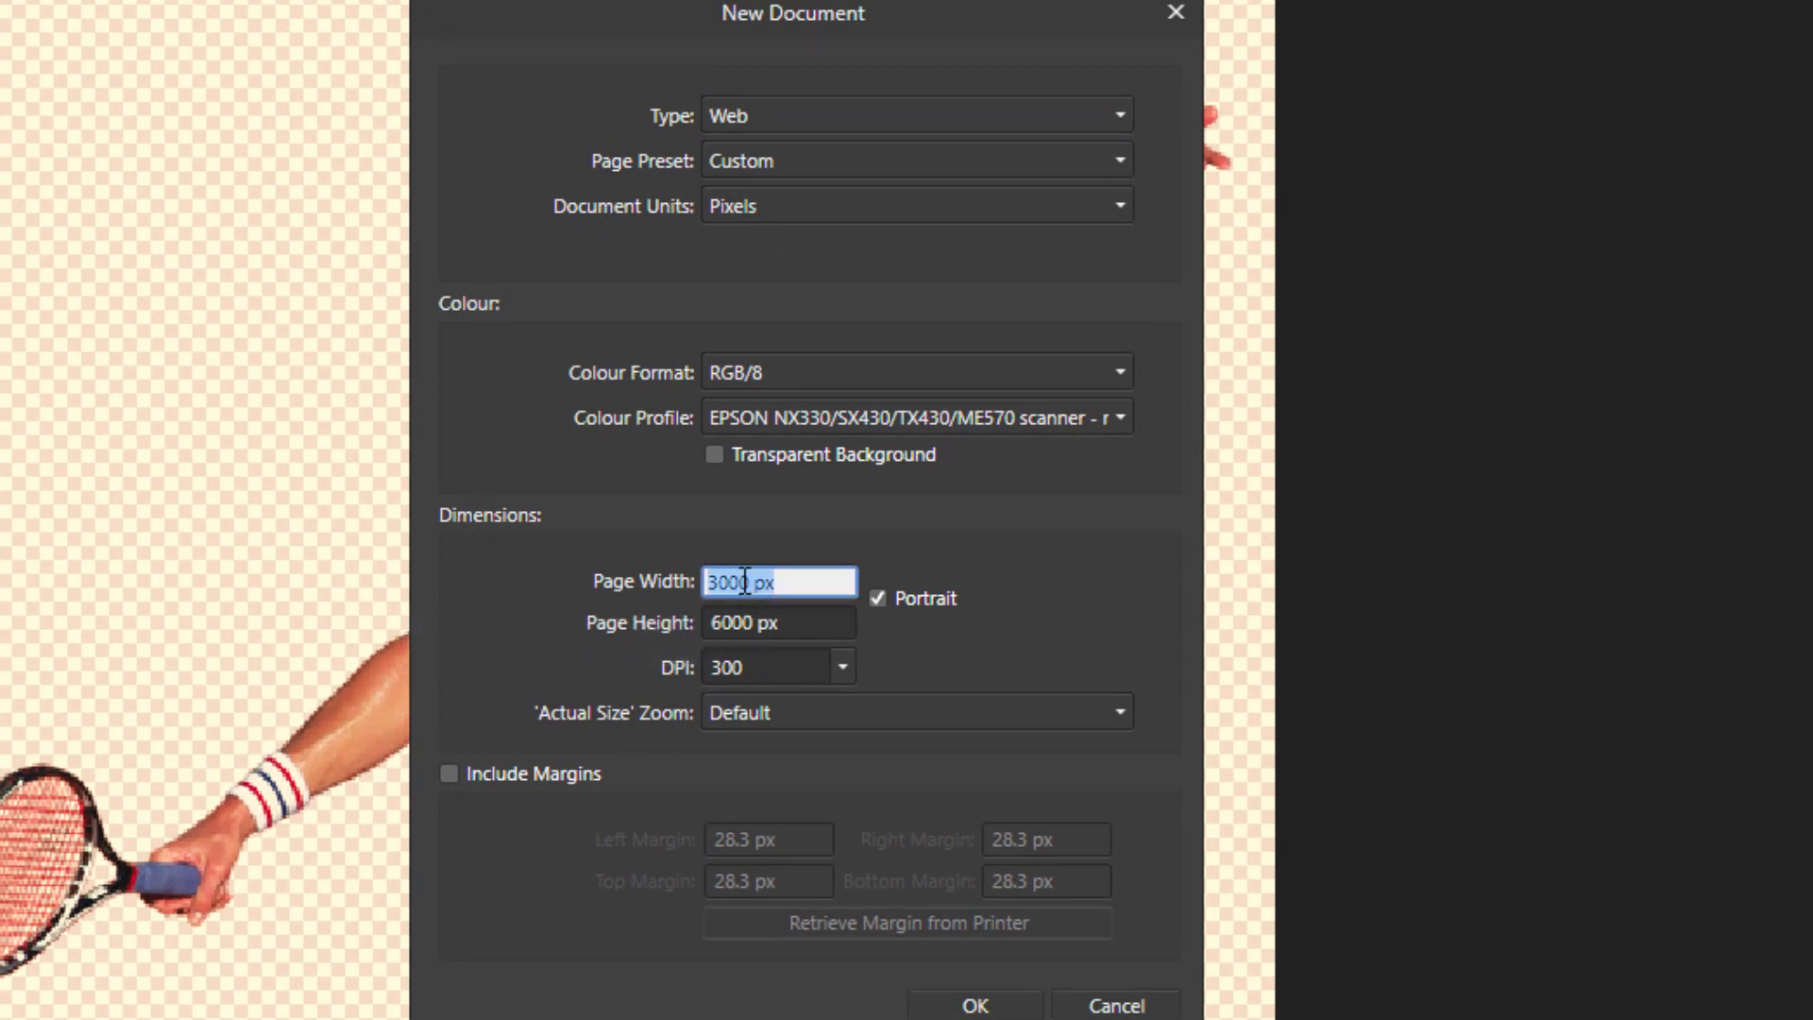
{"action": "type", "text": "4000"}
{"action": "left_click", "coordinate": [753, 624]}
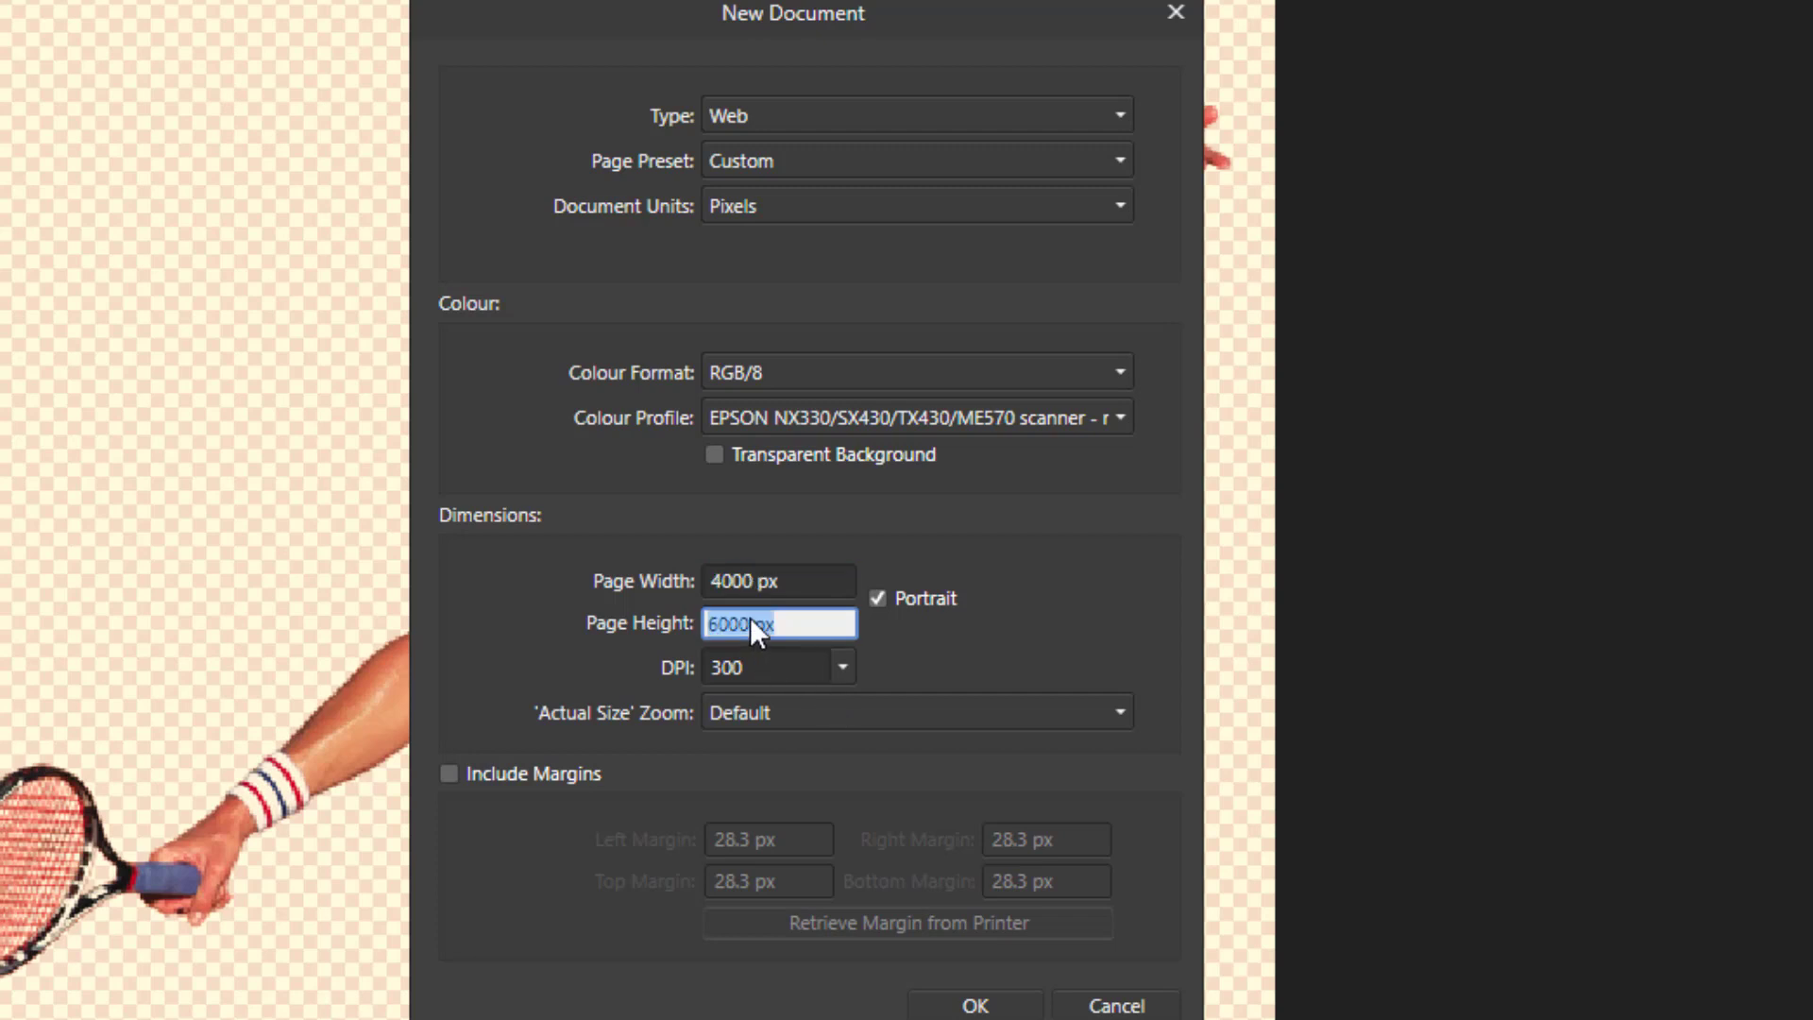
{"action": "type", "text": "3000"}
{"action": "left_click", "coordinate": [882, 650]}
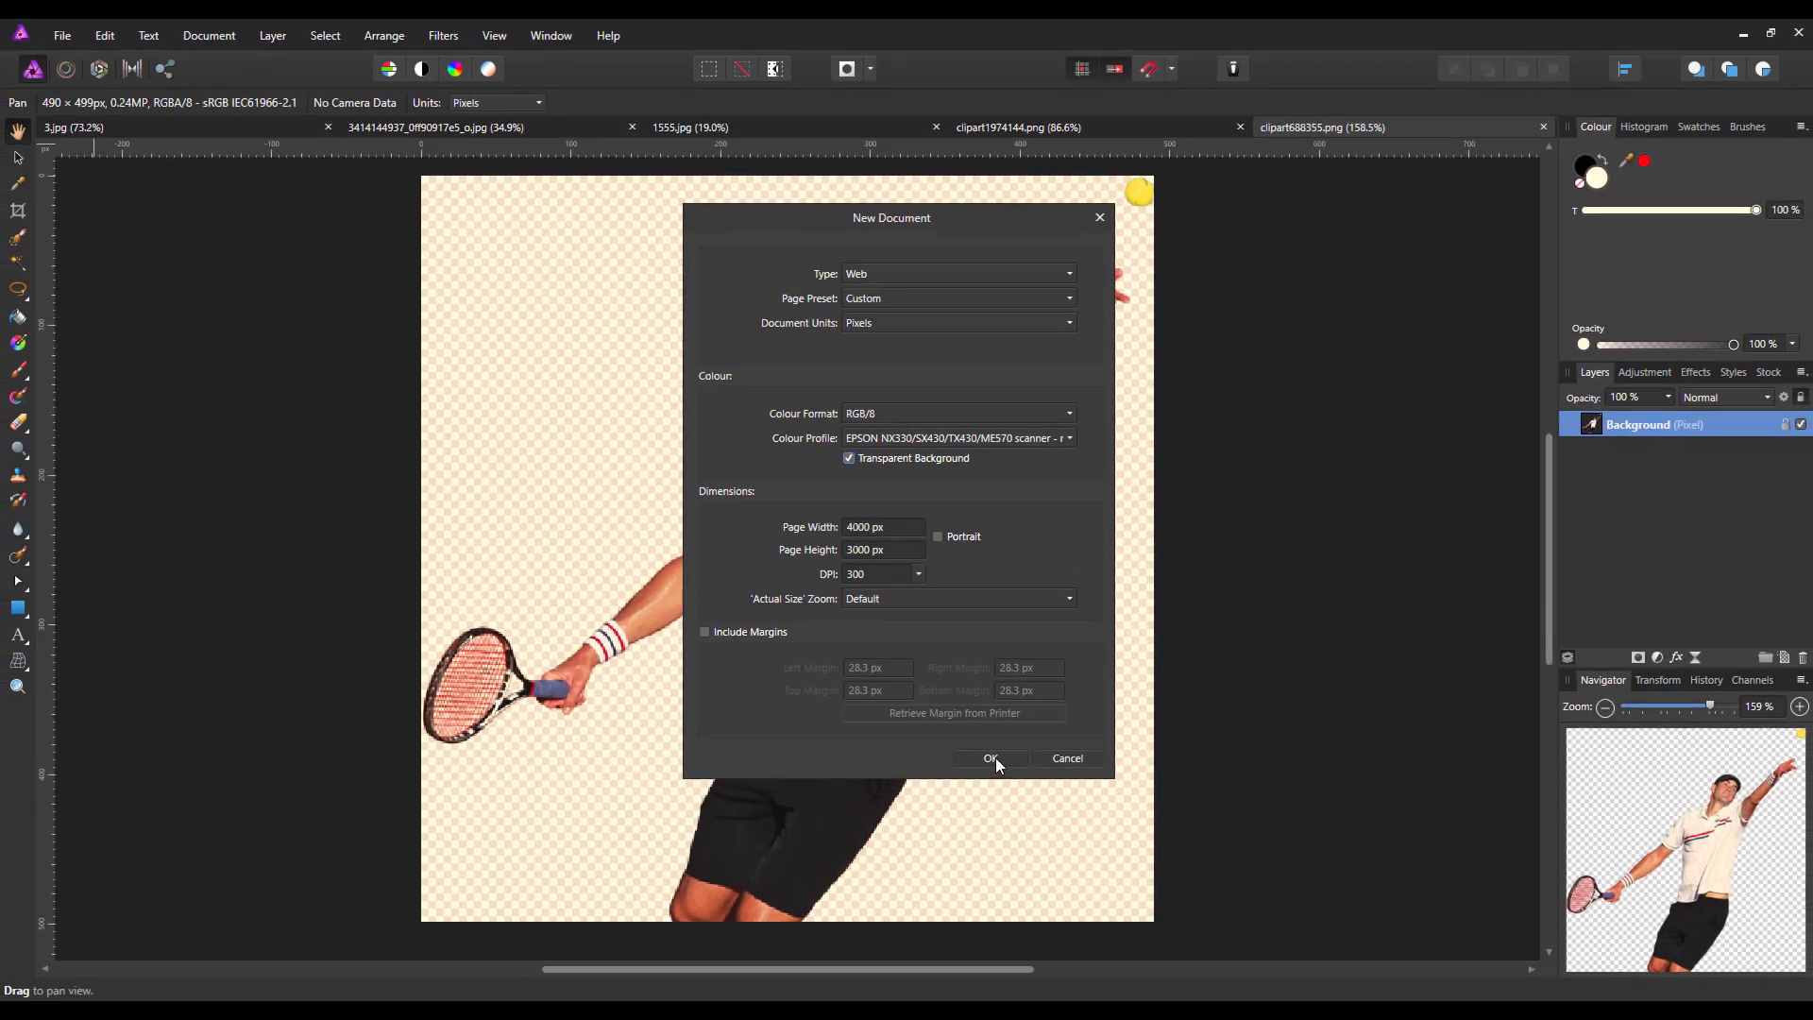
{"action": "left_click", "coordinate": [990, 758]}
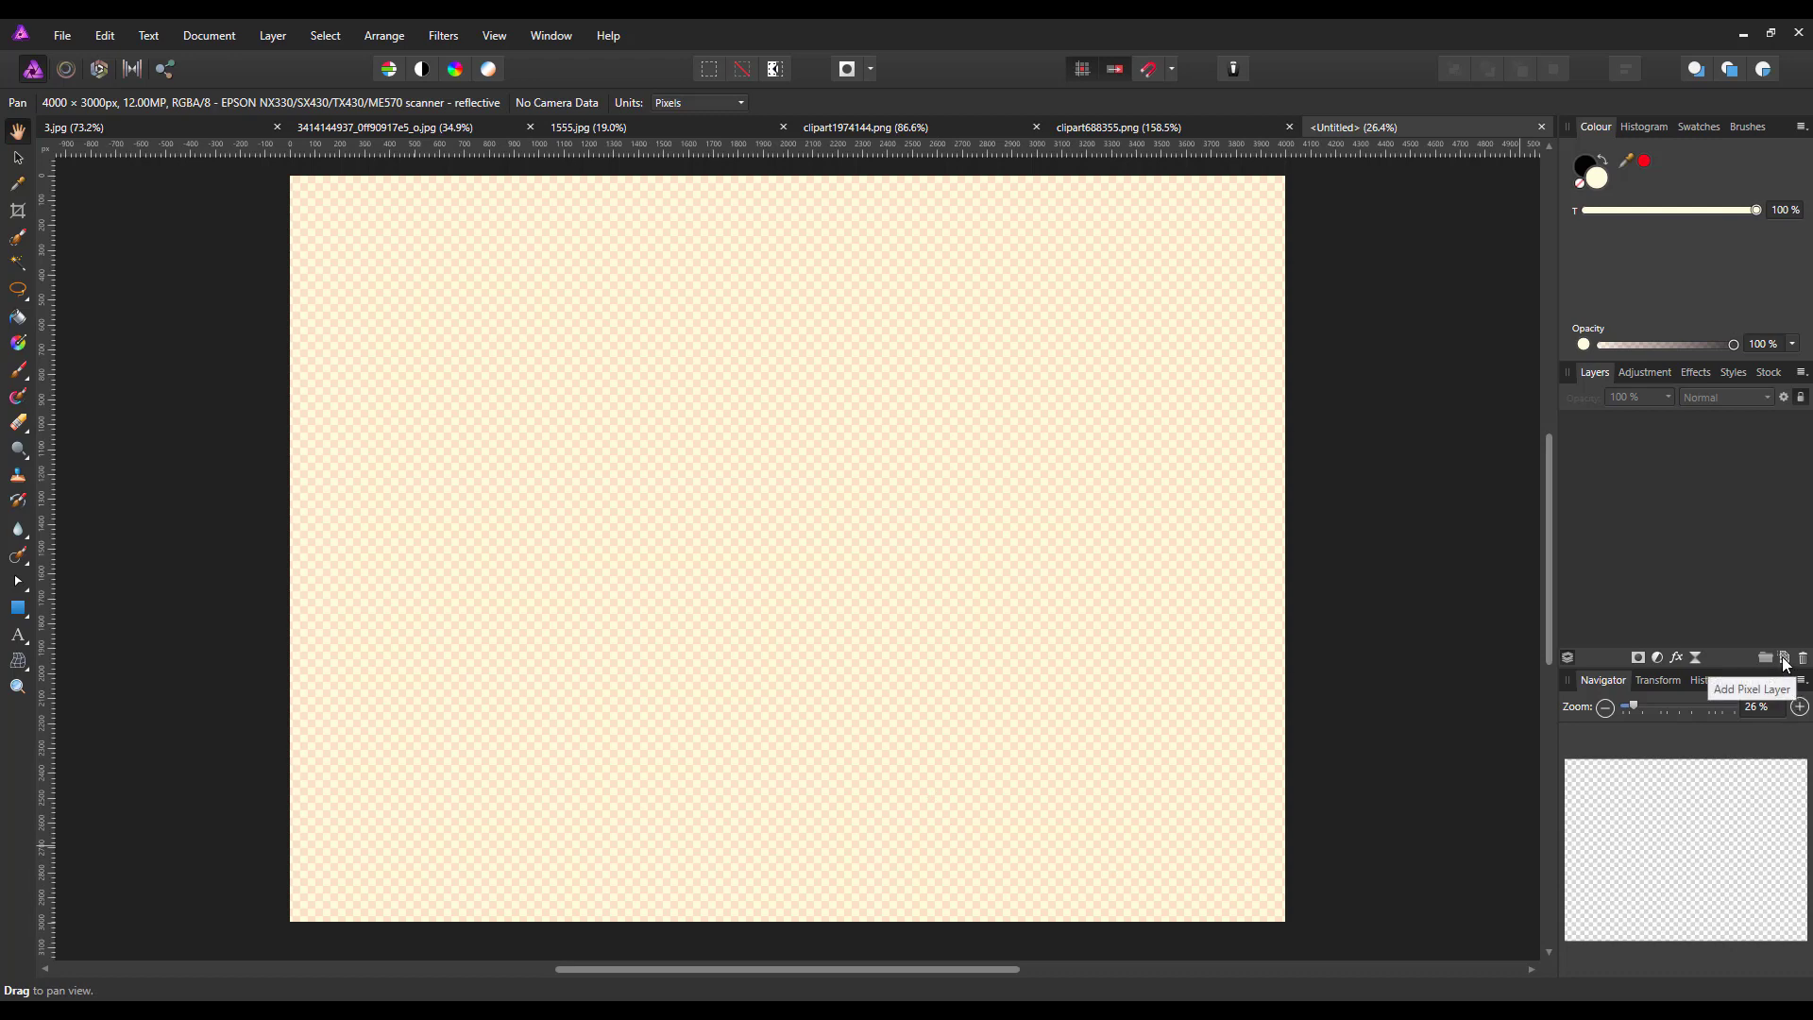
Add a pixel layer and flood-fill it with the green colour 09670F
{"action": "left_click", "coordinate": [1783, 658]}
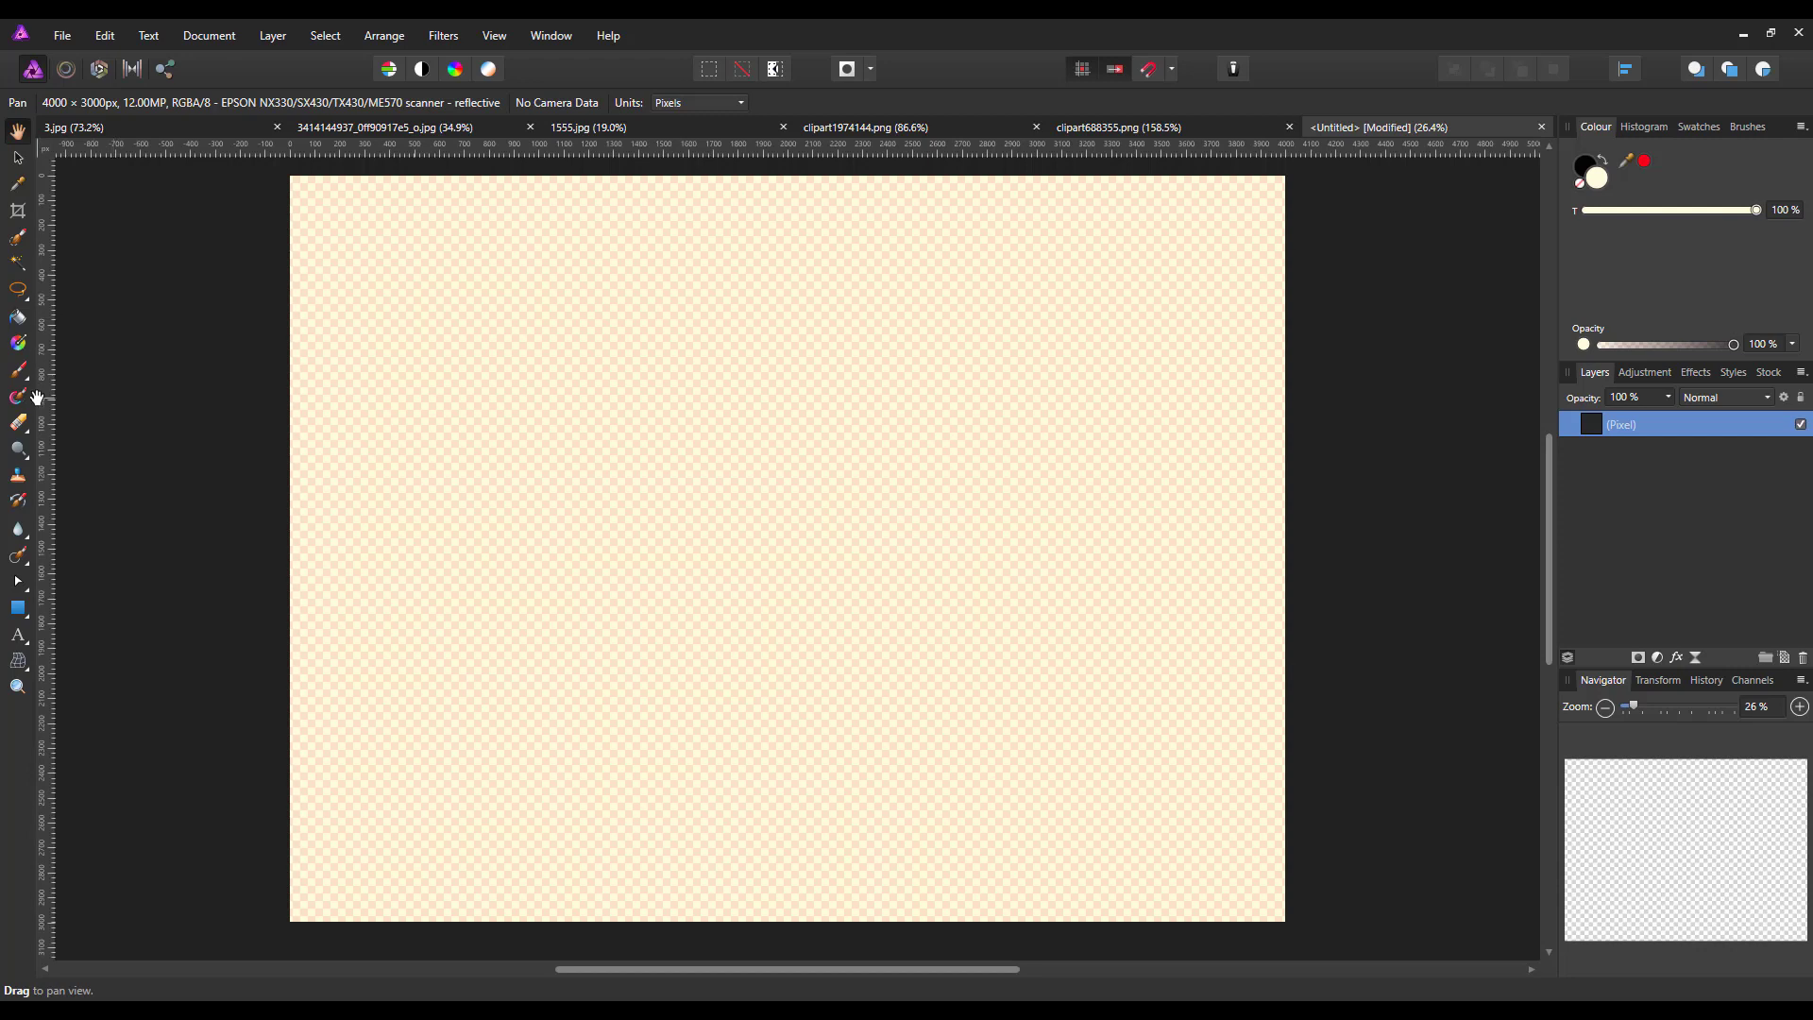
{"action": "left_click", "coordinate": [18, 319]}
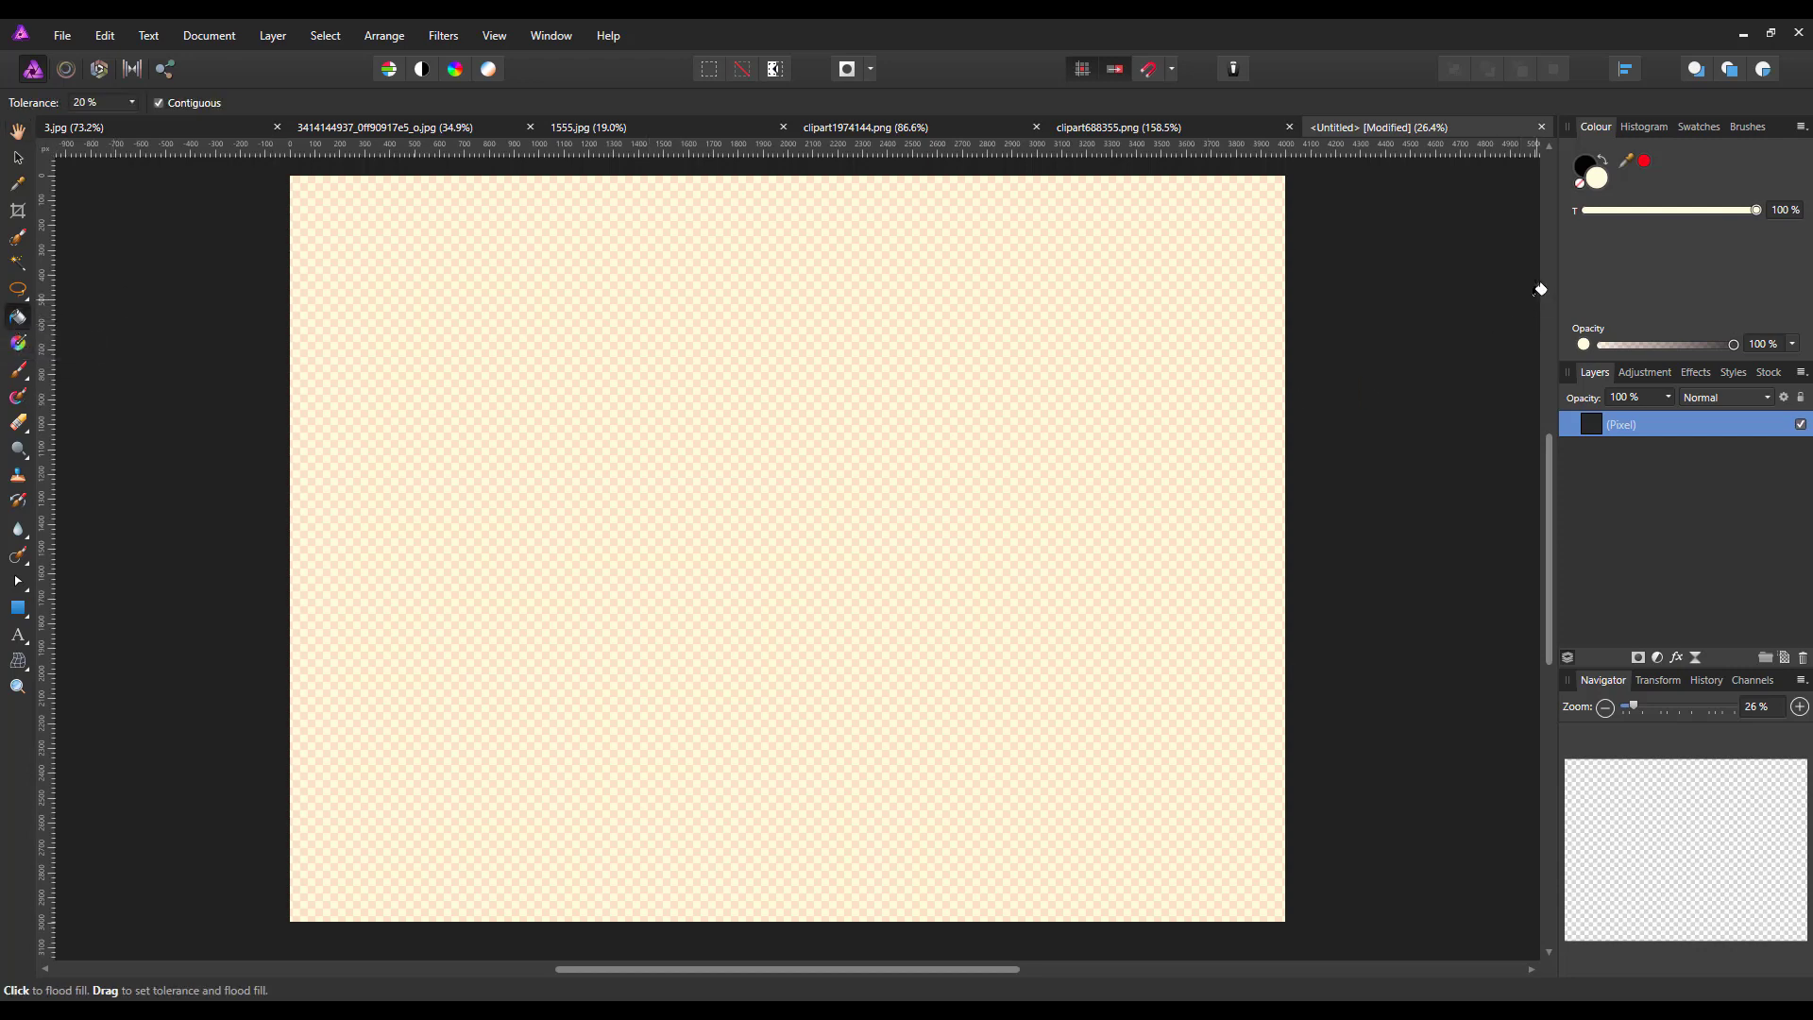
{"action": "double_click", "coordinate": [1598, 182]}
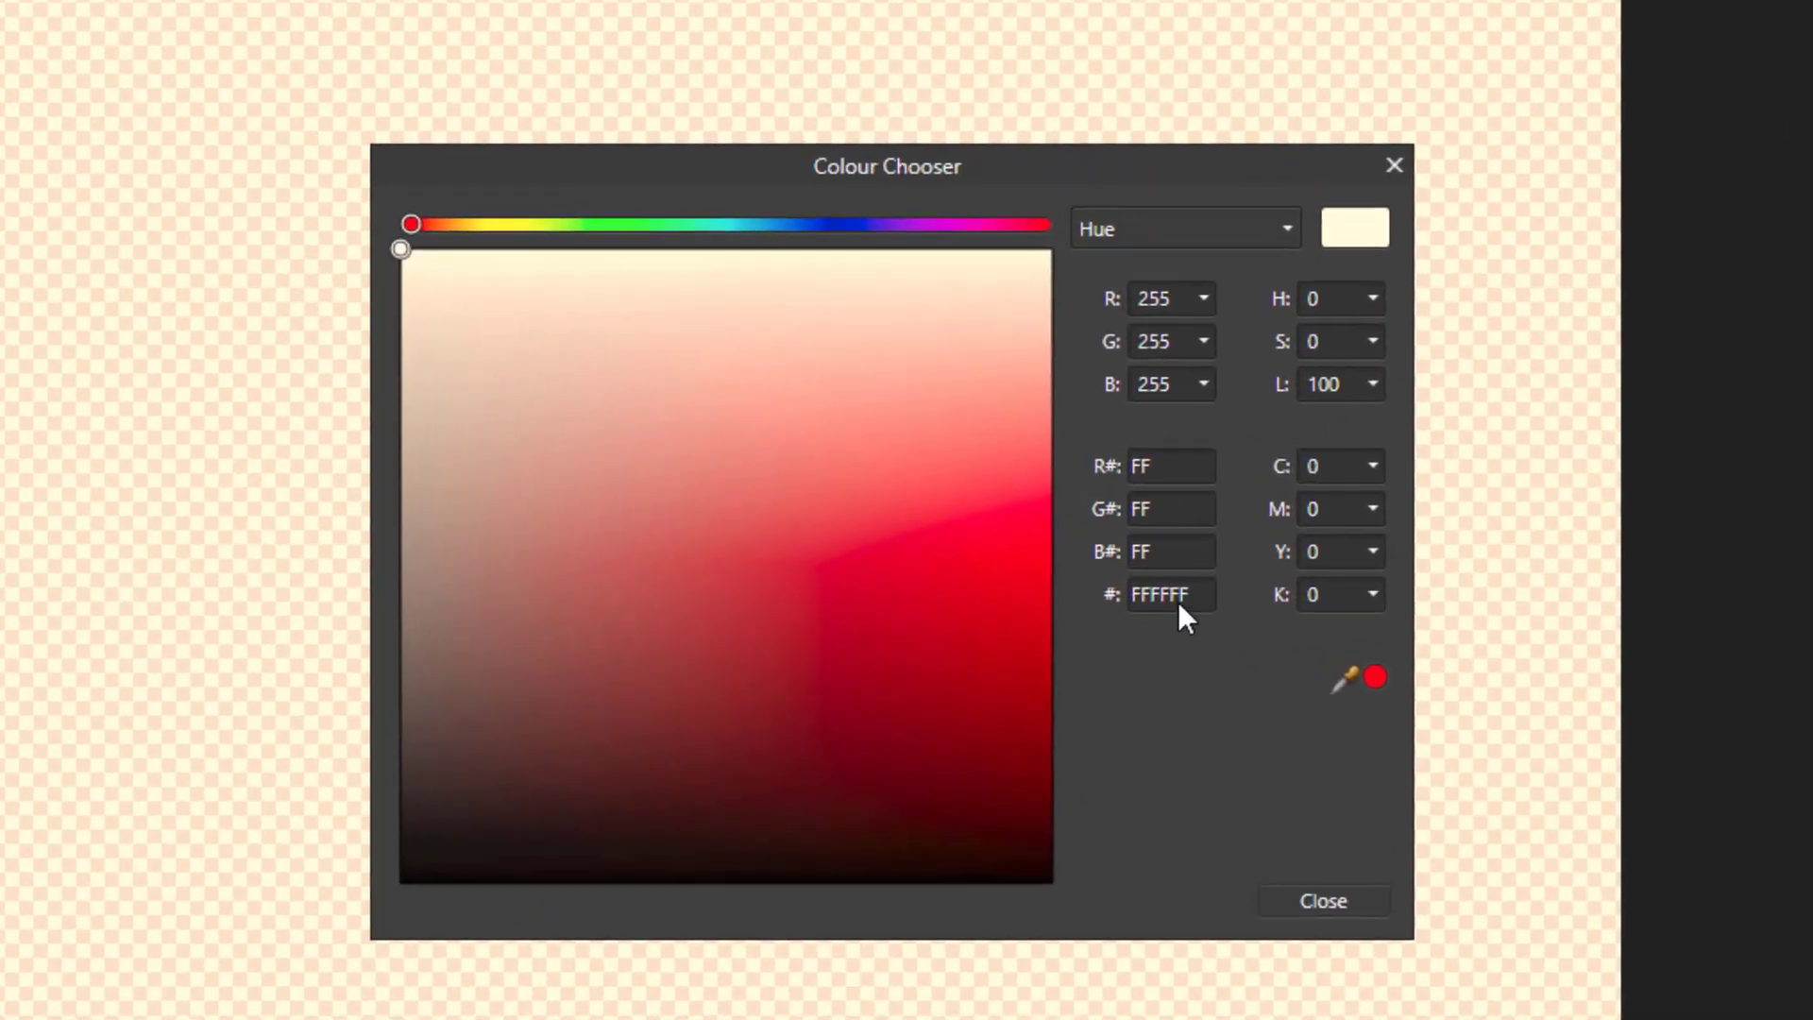
{"action": "left_click", "coordinate": [1163, 597]}
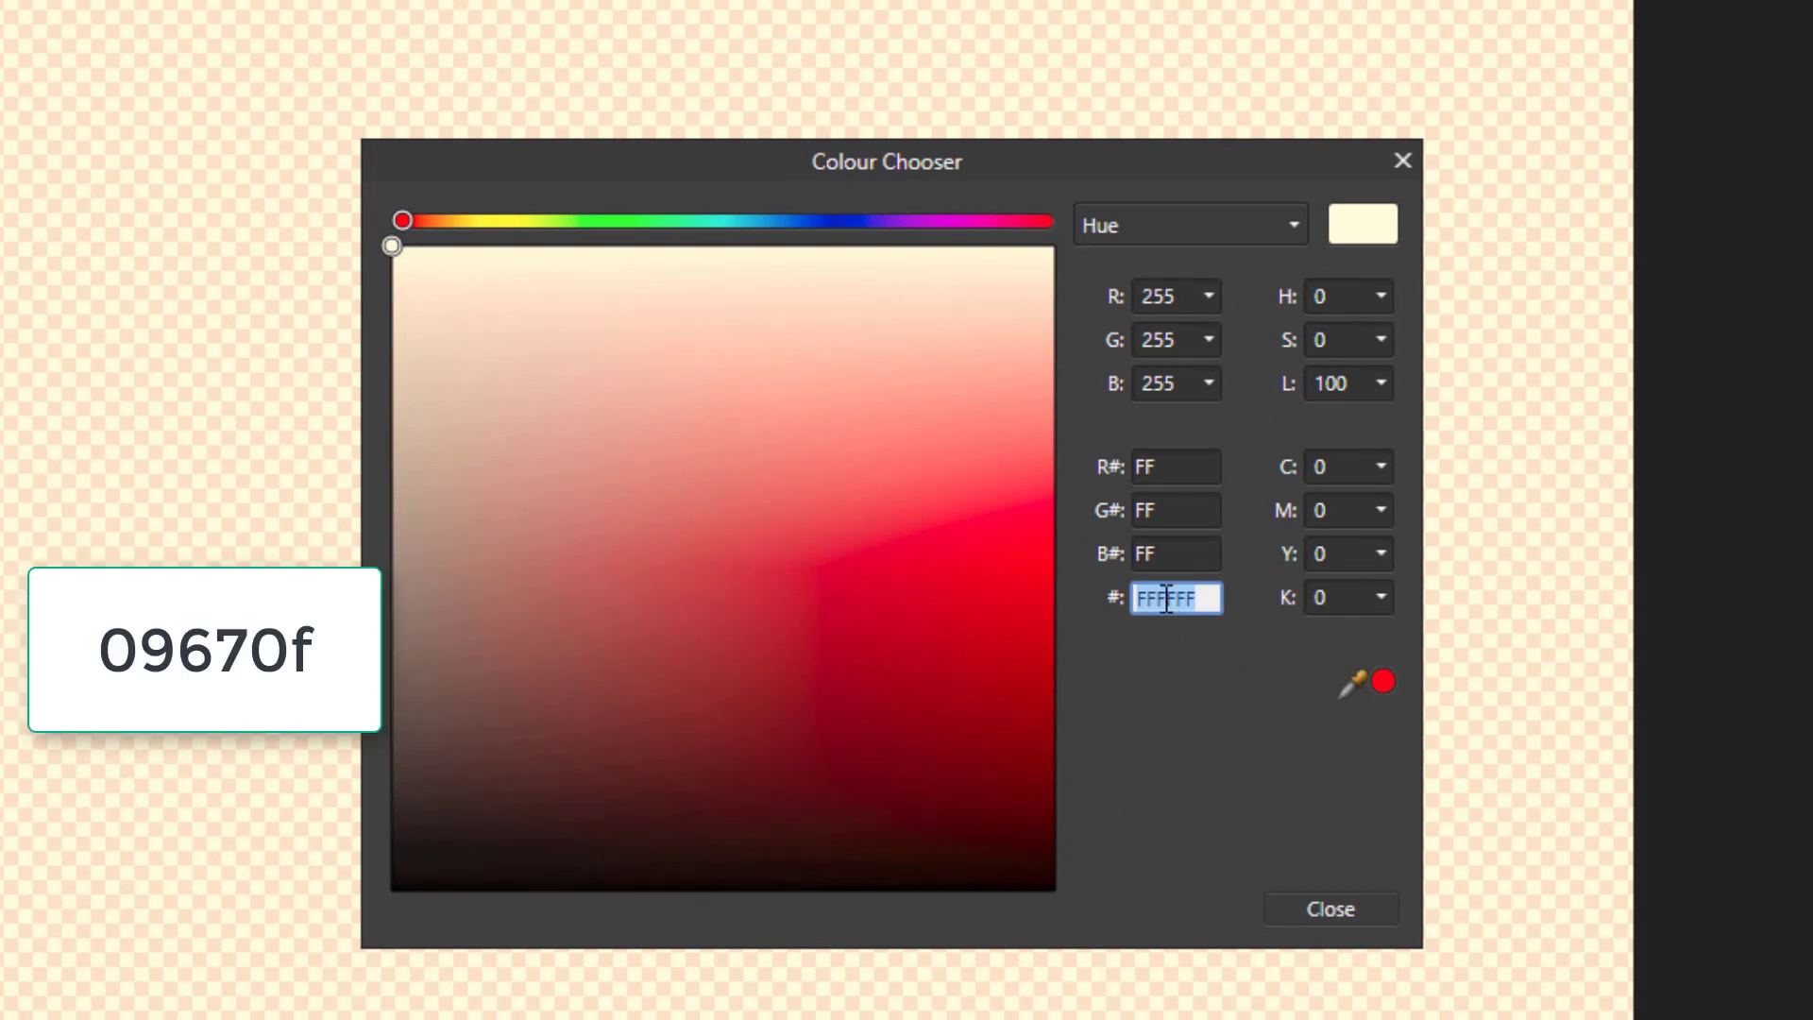
{"action": "type", "text": "09670f"}
{"action": "key", "text": "Return"}
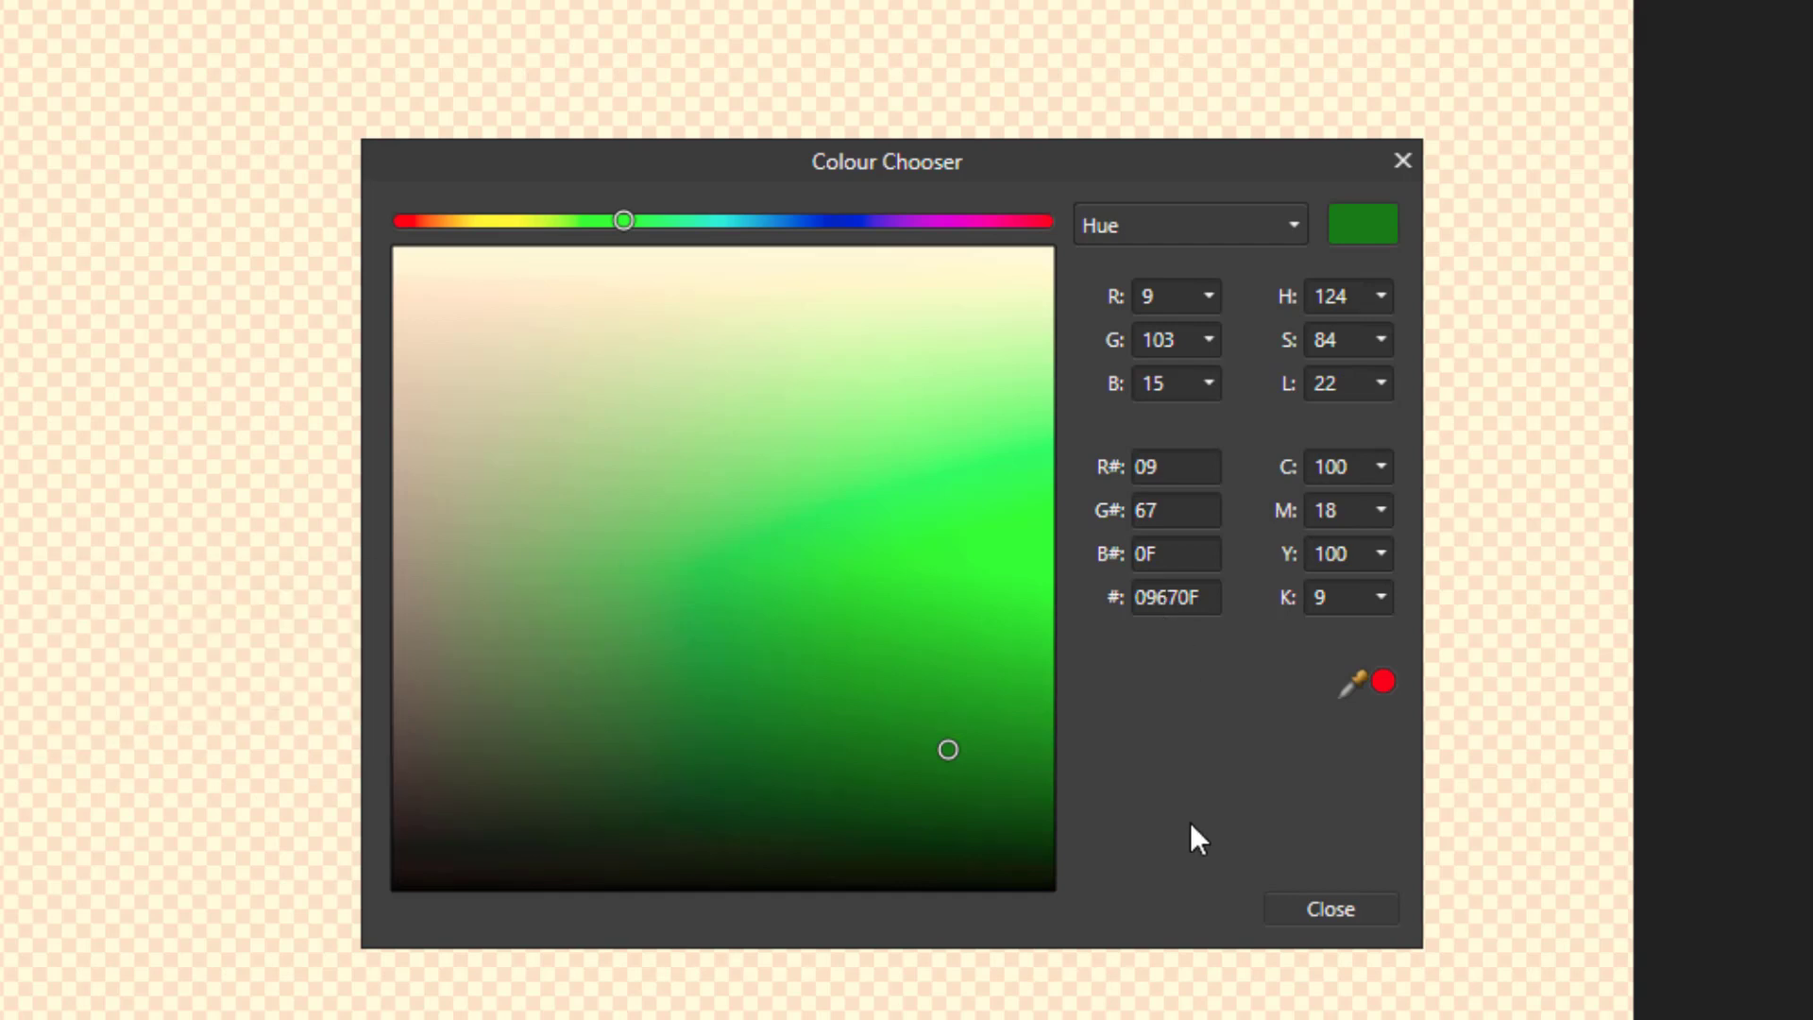
{"action": "left_click", "coordinate": [1305, 904]}
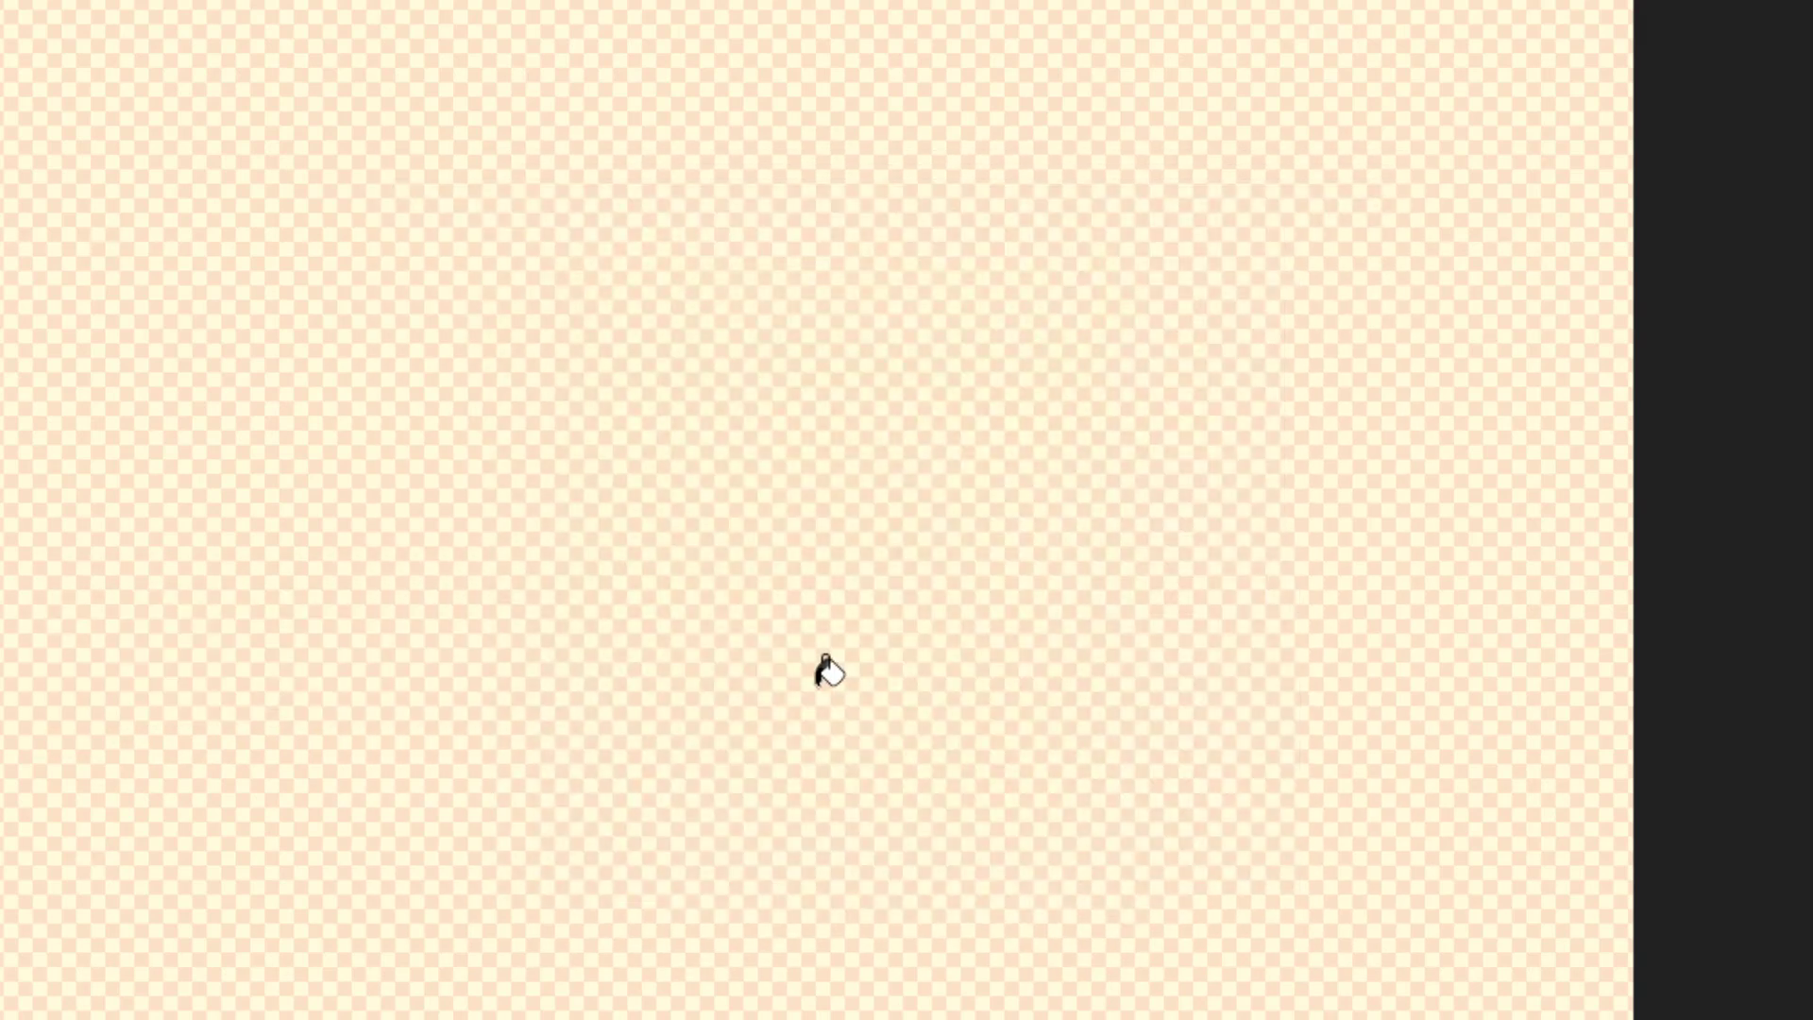
{"action": "left_click", "coordinate": [819, 685]}
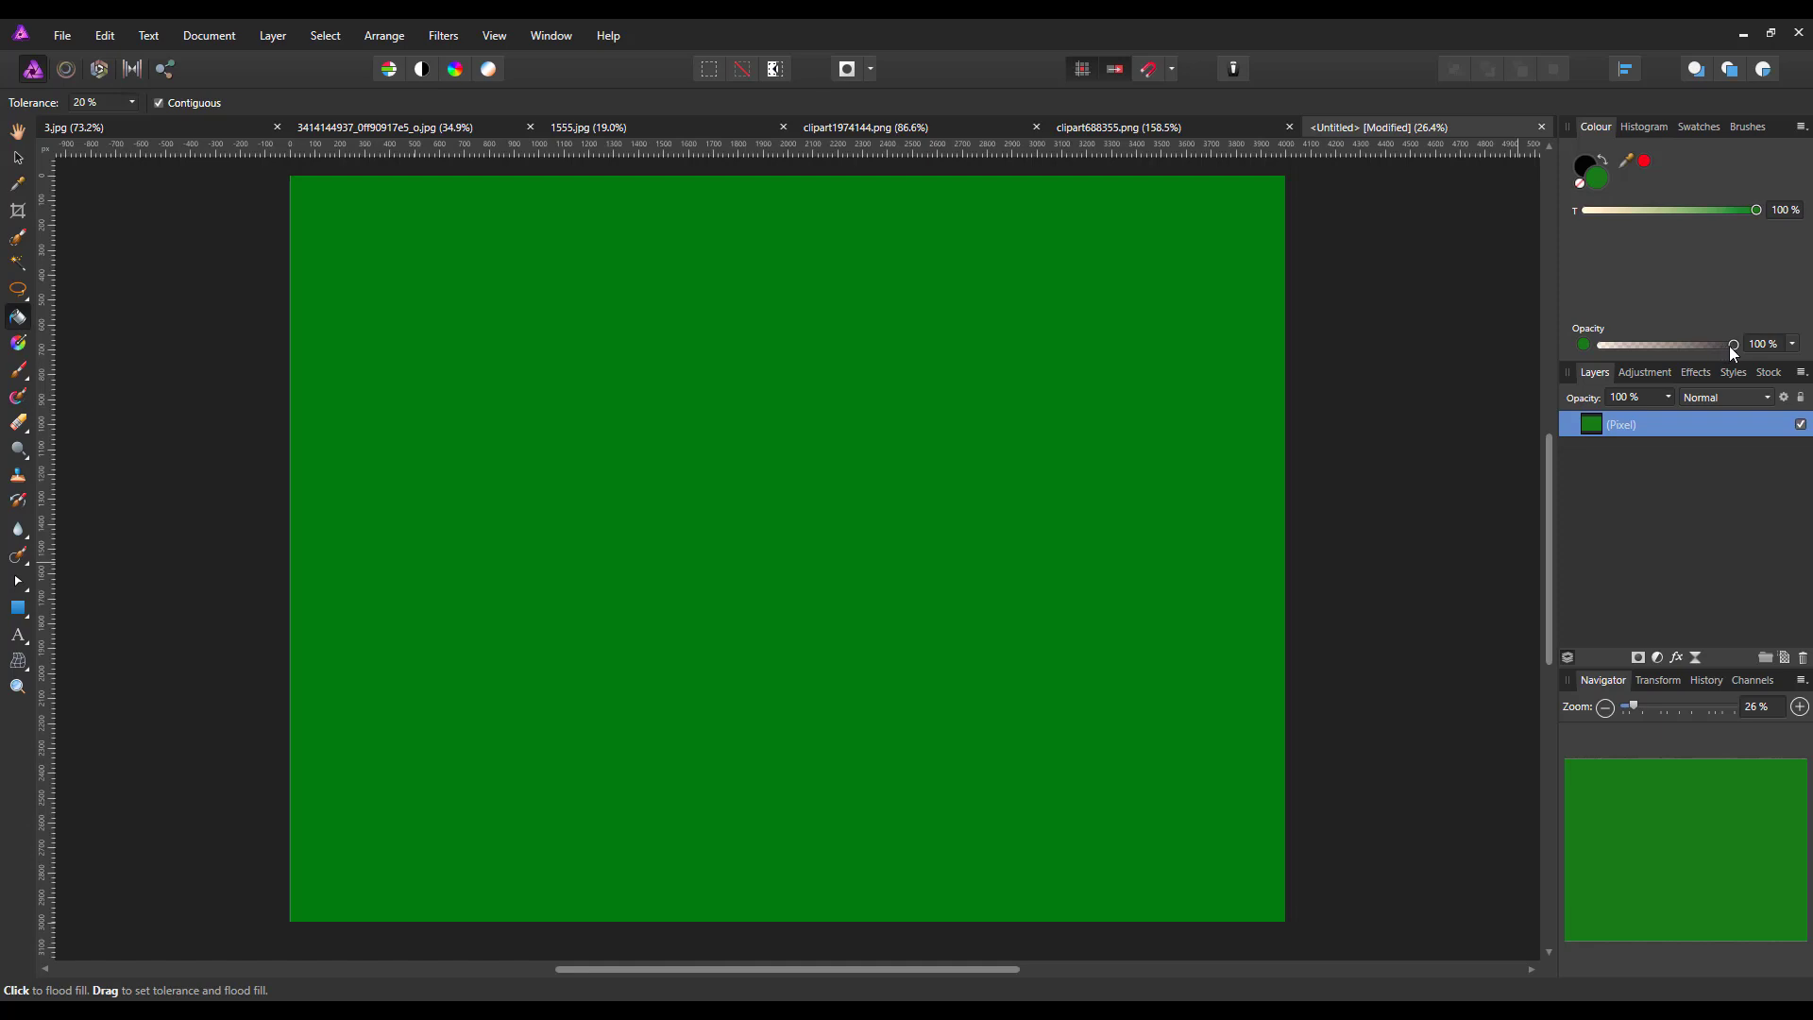
Lower the green layer's opacity to 0 %
{"action": "mouse_move", "coordinate": [1733, 345]}
{"action": "left_mouse_down"}
{"action": "mouse_move", "coordinate": [1616, 359]}
{"action": "mouse_move", "coordinate": [1739, 357]}
{"action": "left_mouse_up"}
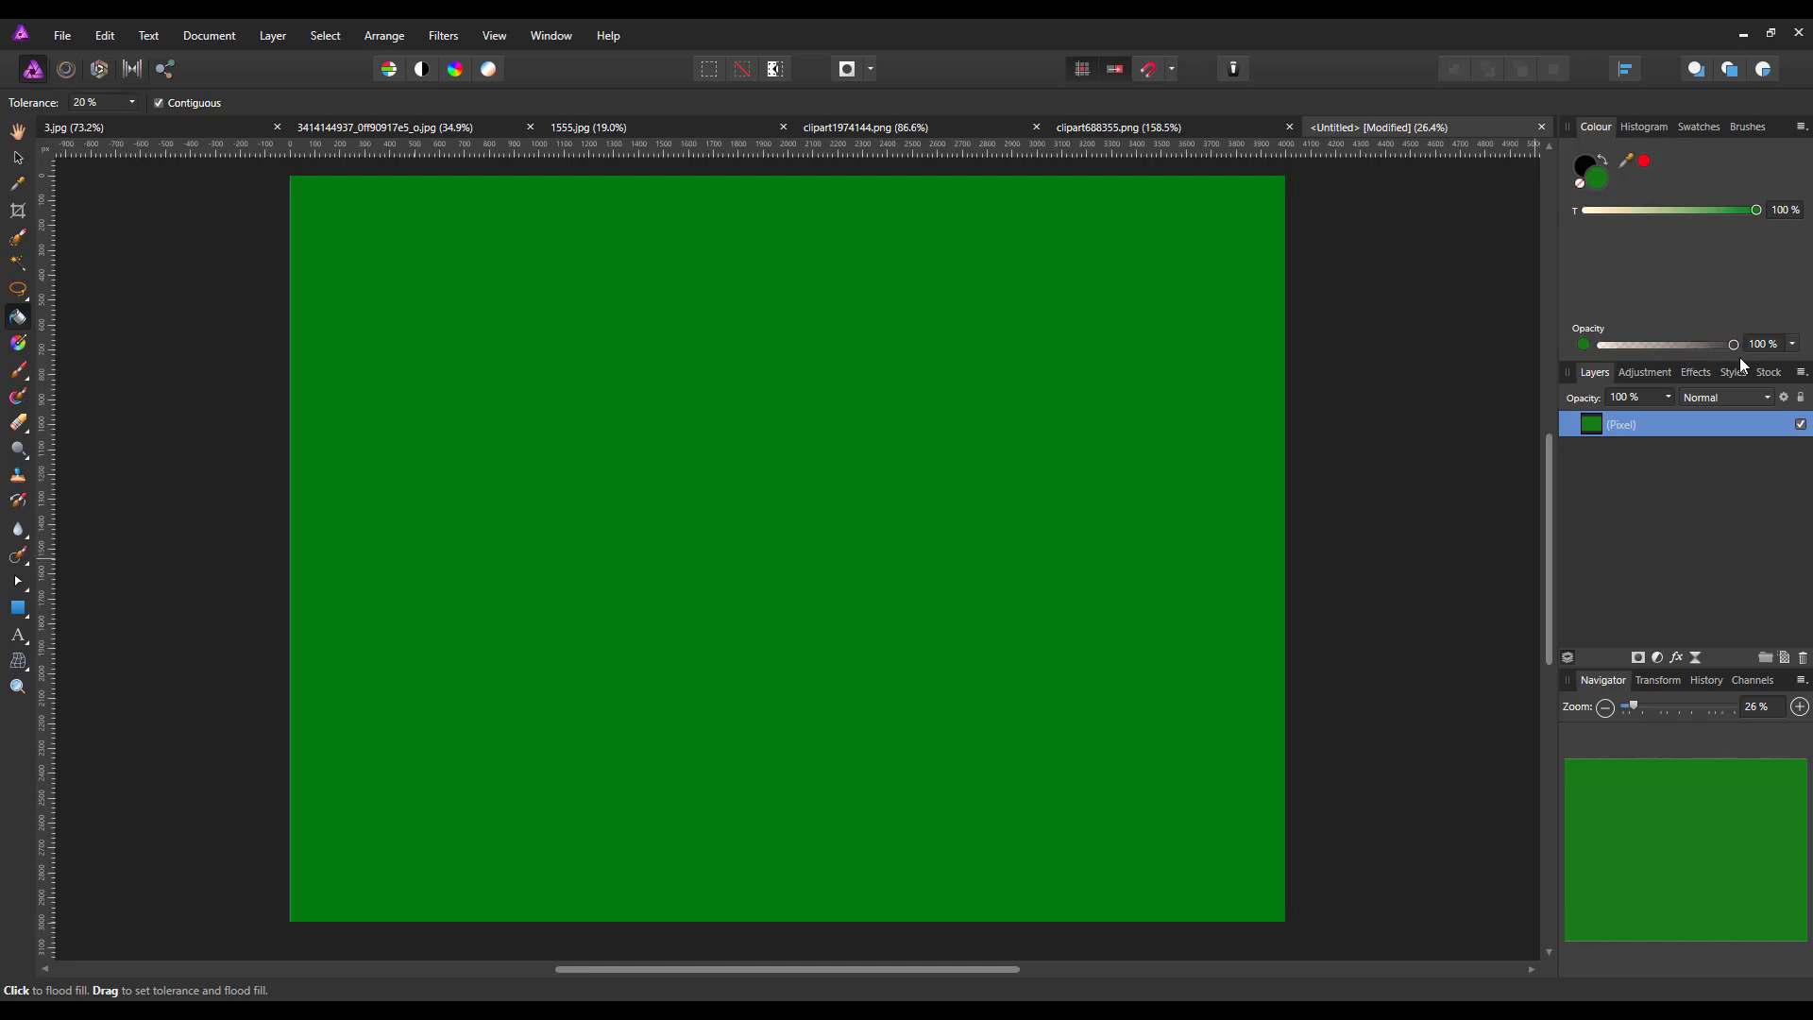
{"action": "left_click", "coordinate": [1670, 398]}
{"action": "left_click_drag", "start_coordinate": [1673, 416], "coordinate": [1539, 434]}
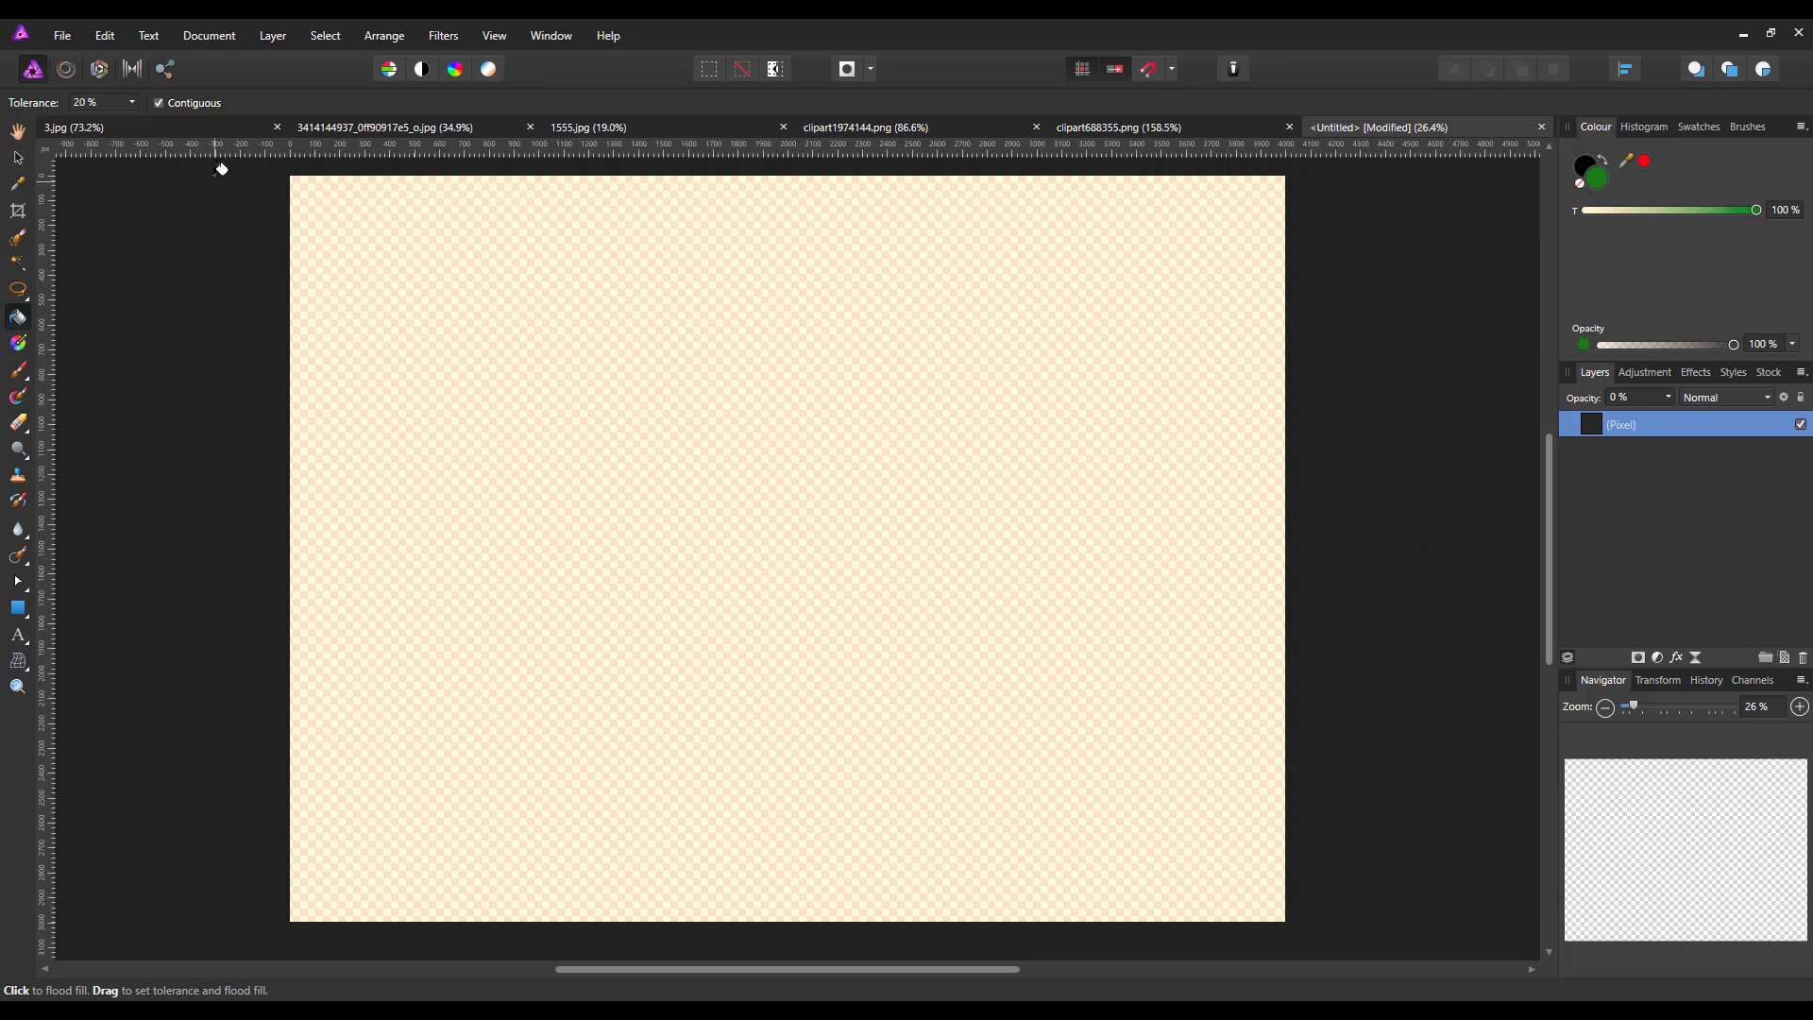
Copy the tennis player layer from clipart688355.png and paste it into the new untitled document
{"action": "left_click", "coordinate": [1135, 133]}
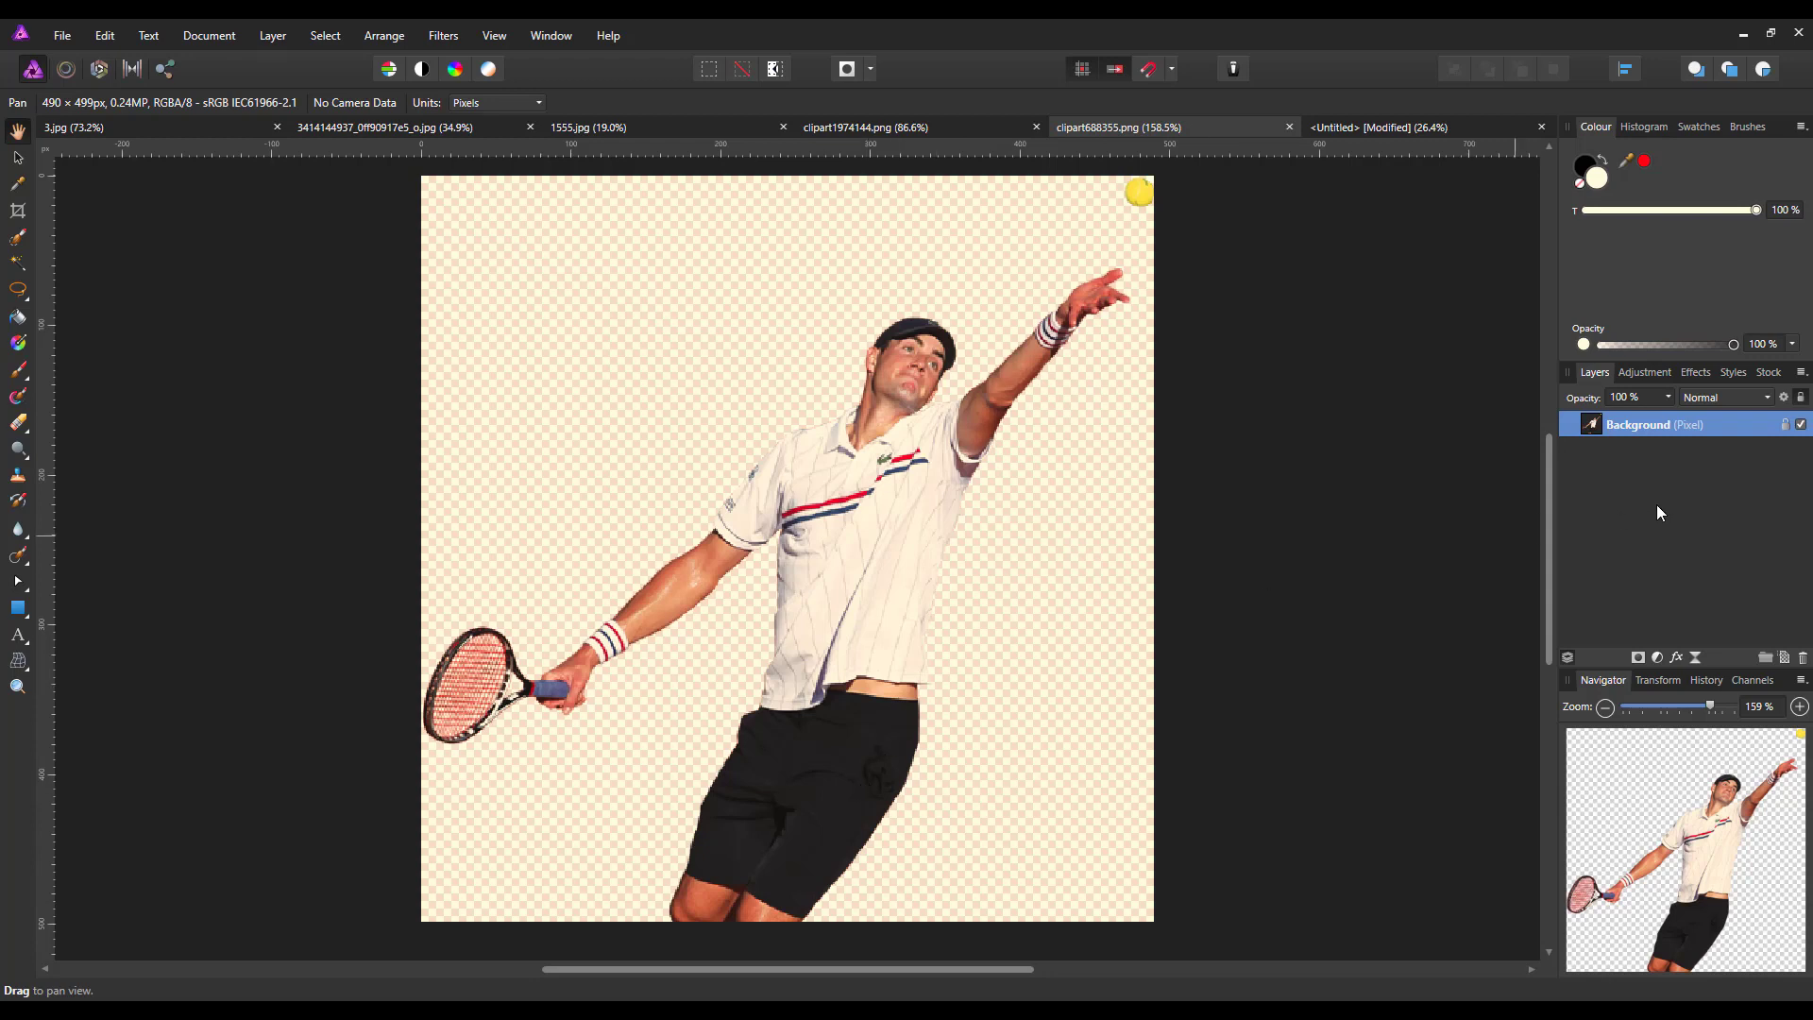
{"action": "right_click", "coordinate": [1668, 423]}
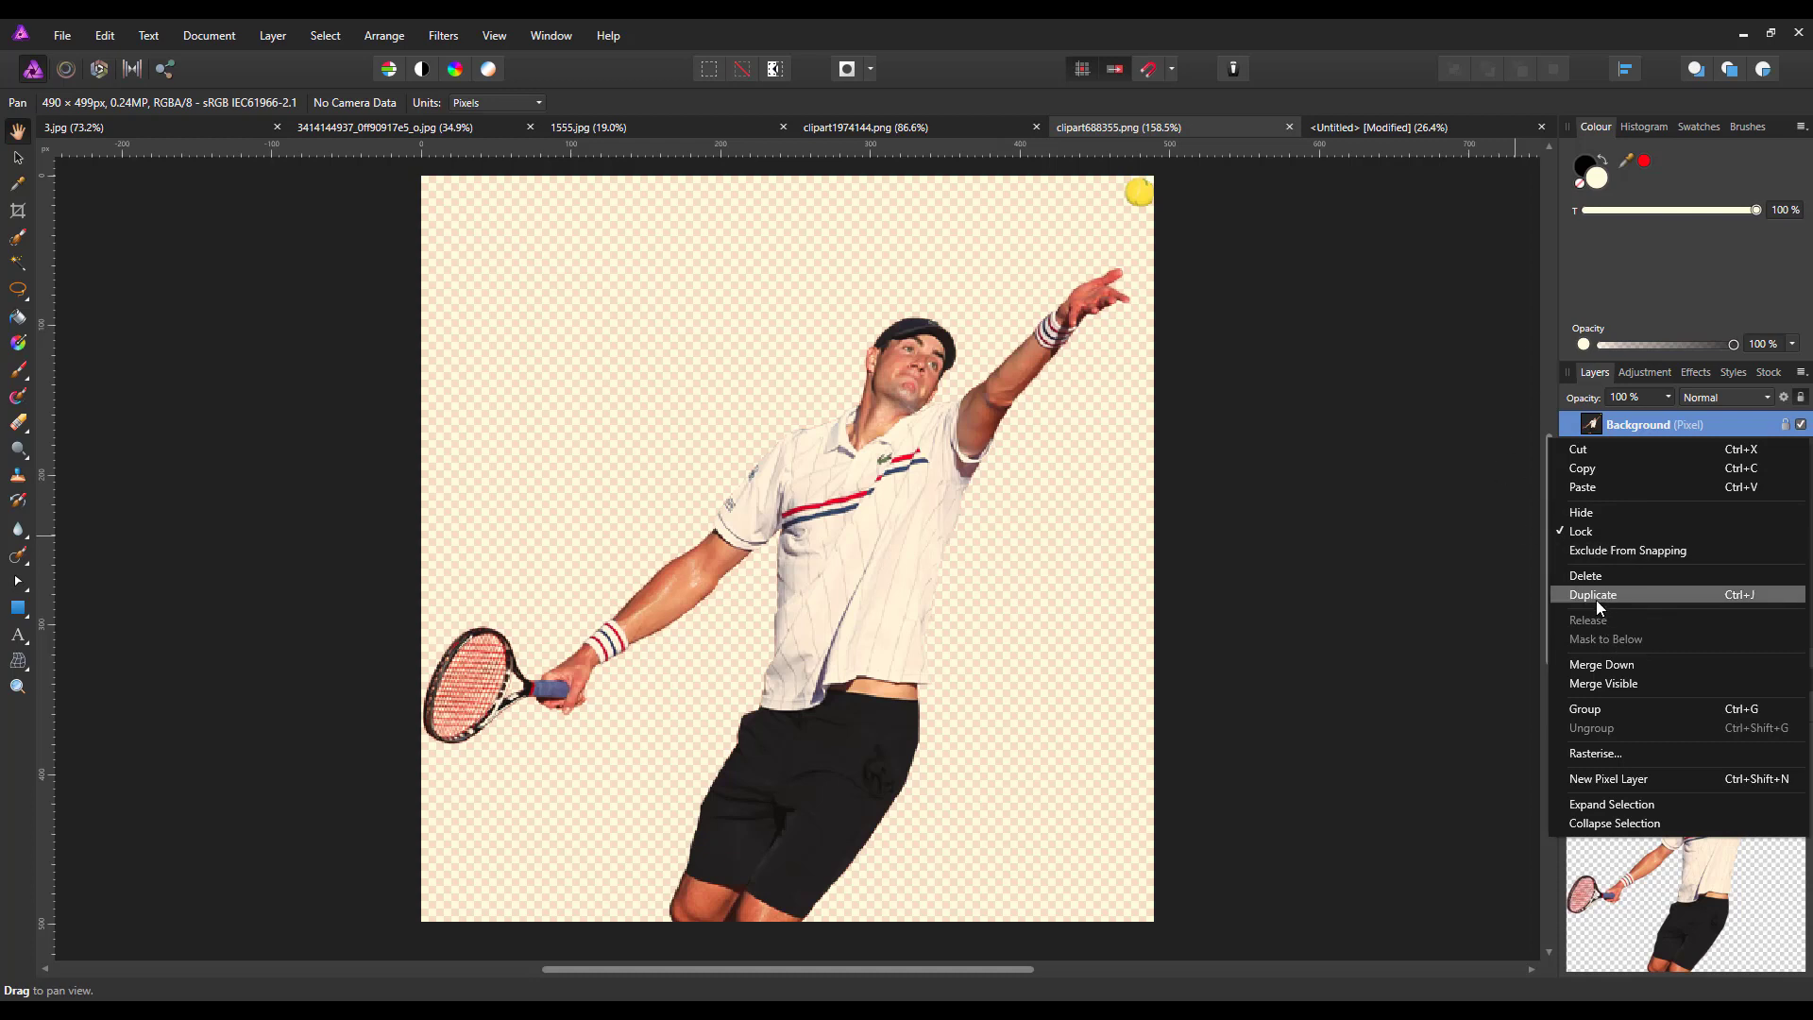
{"action": "left_click", "coordinate": [1594, 468]}
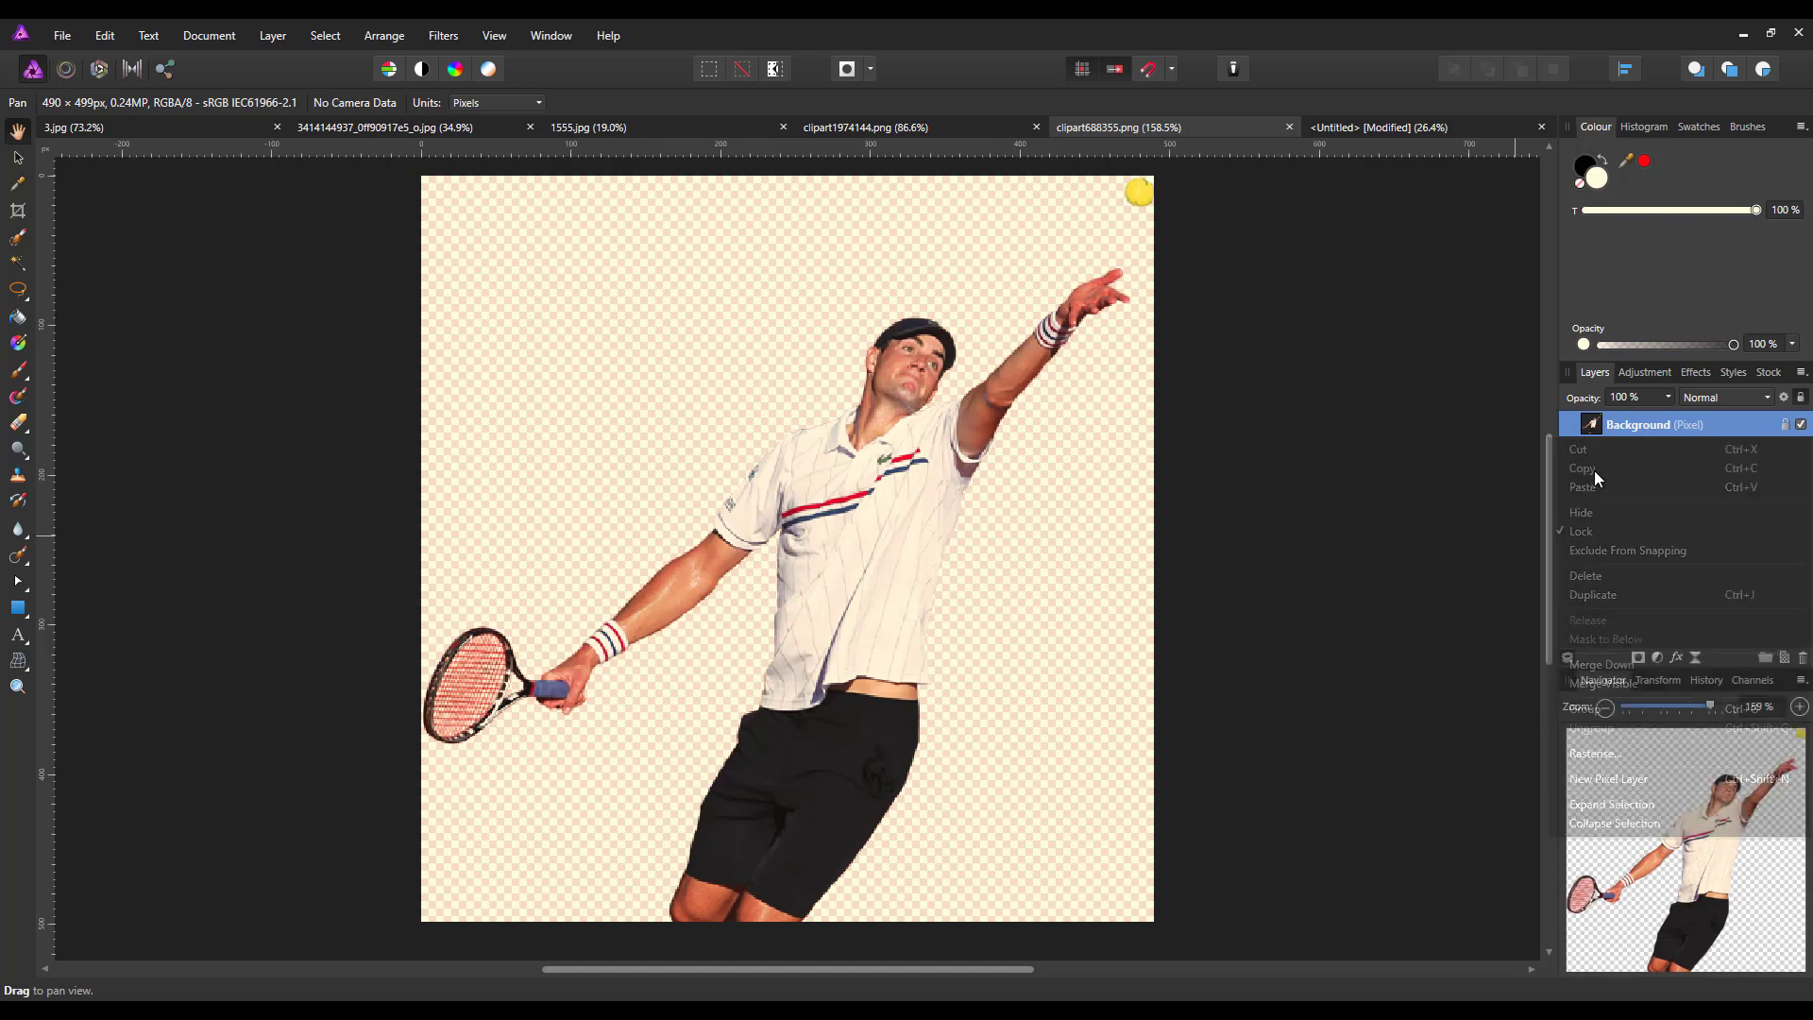
{"action": "left_click", "coordinate": [1441, 128]}
{"action": "key", "text": "g"}
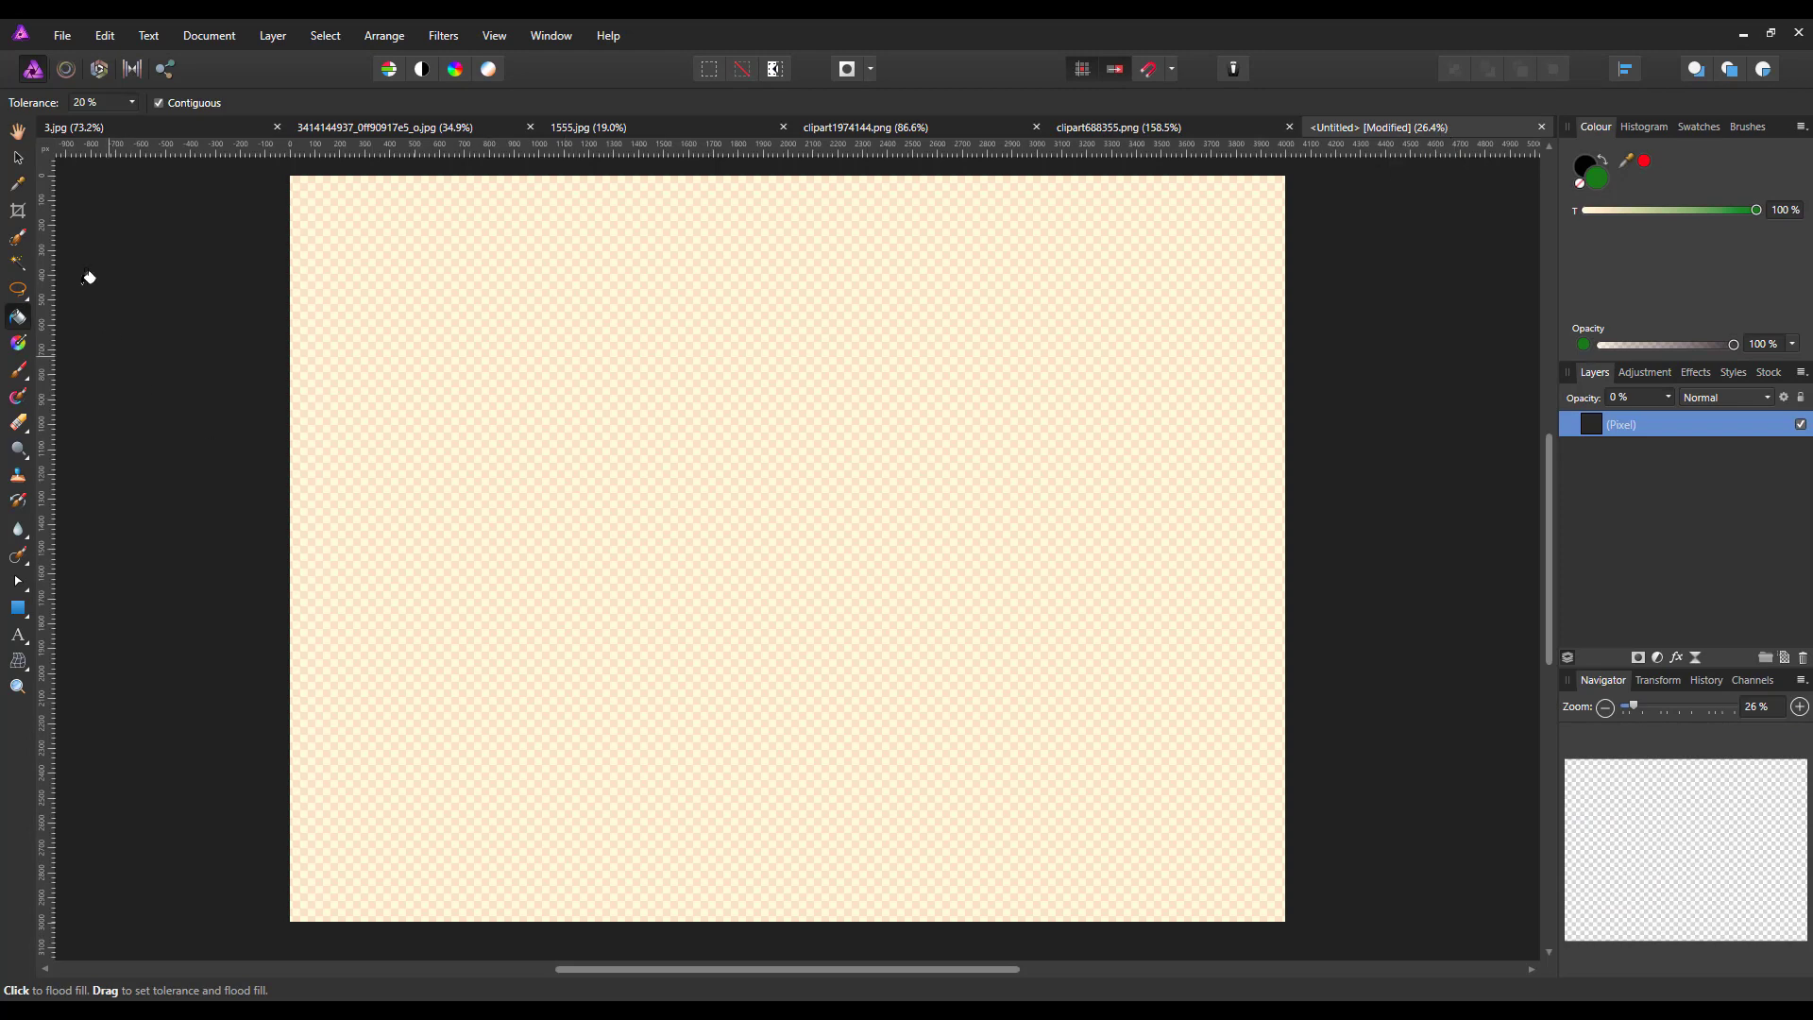
{"action": "left_click", "coordinate": [18, 158]}
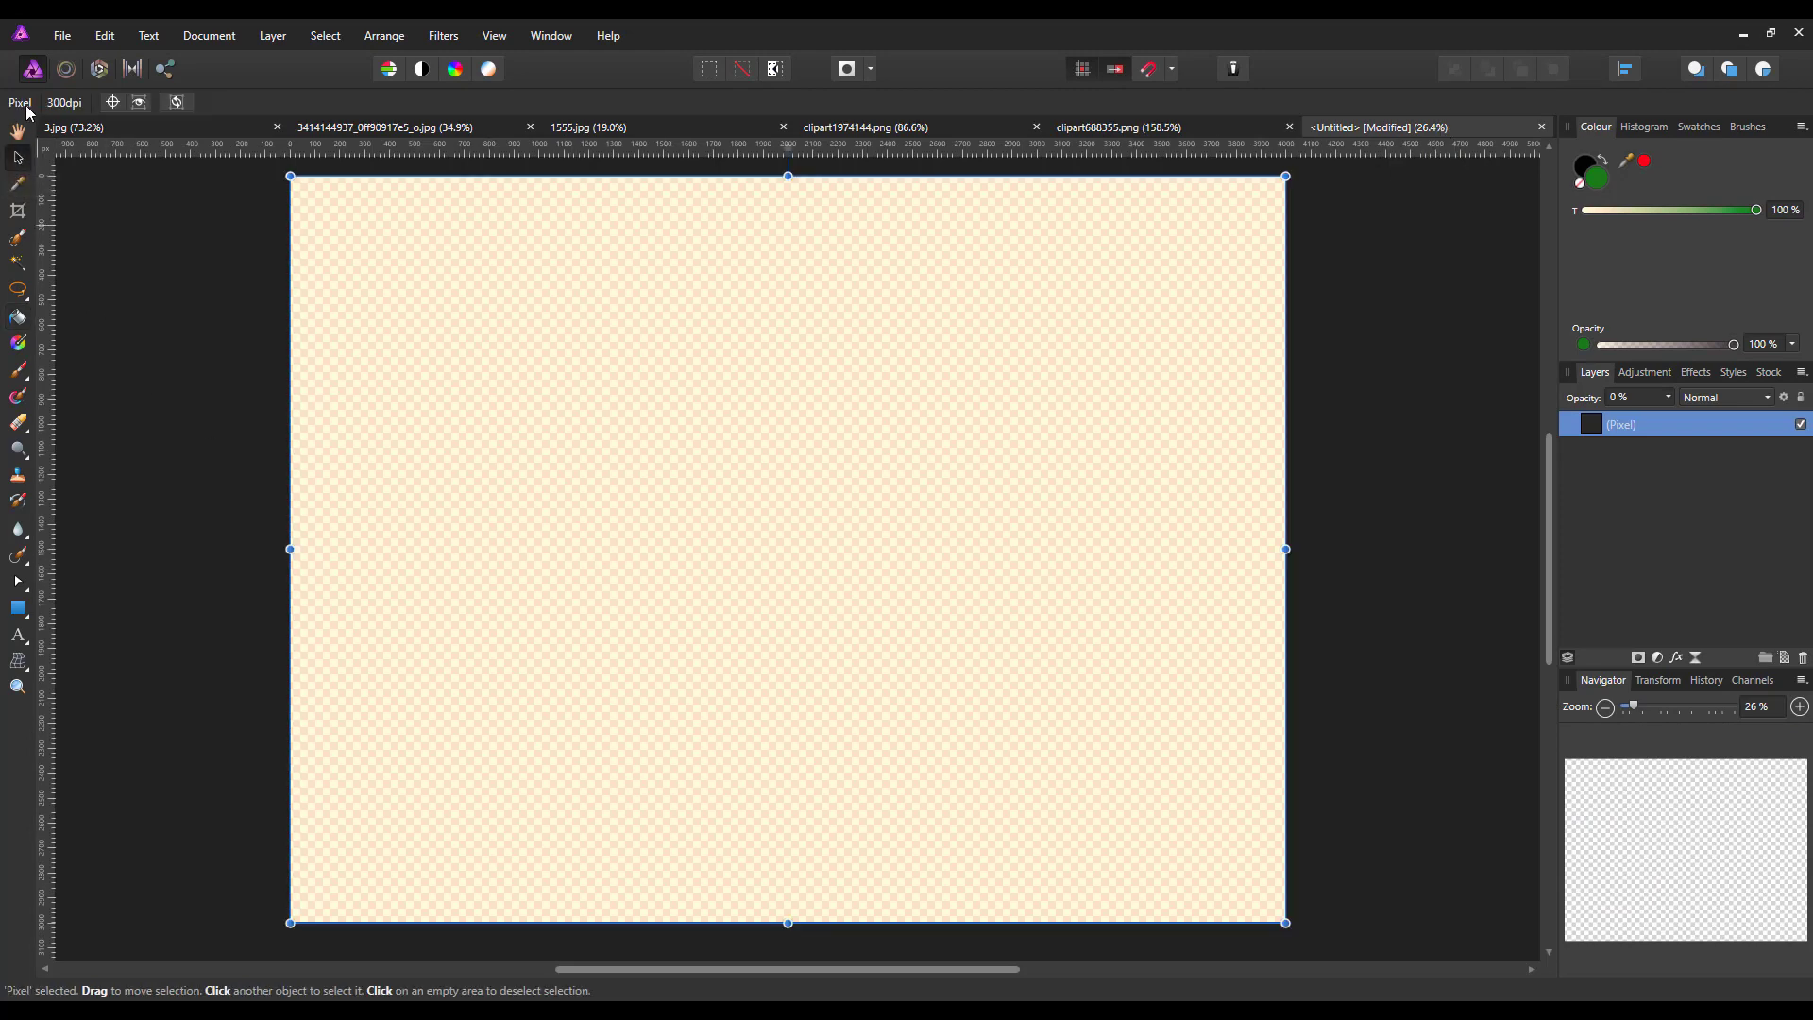
{"action": "left_click", "coordinate": [106, 36]}
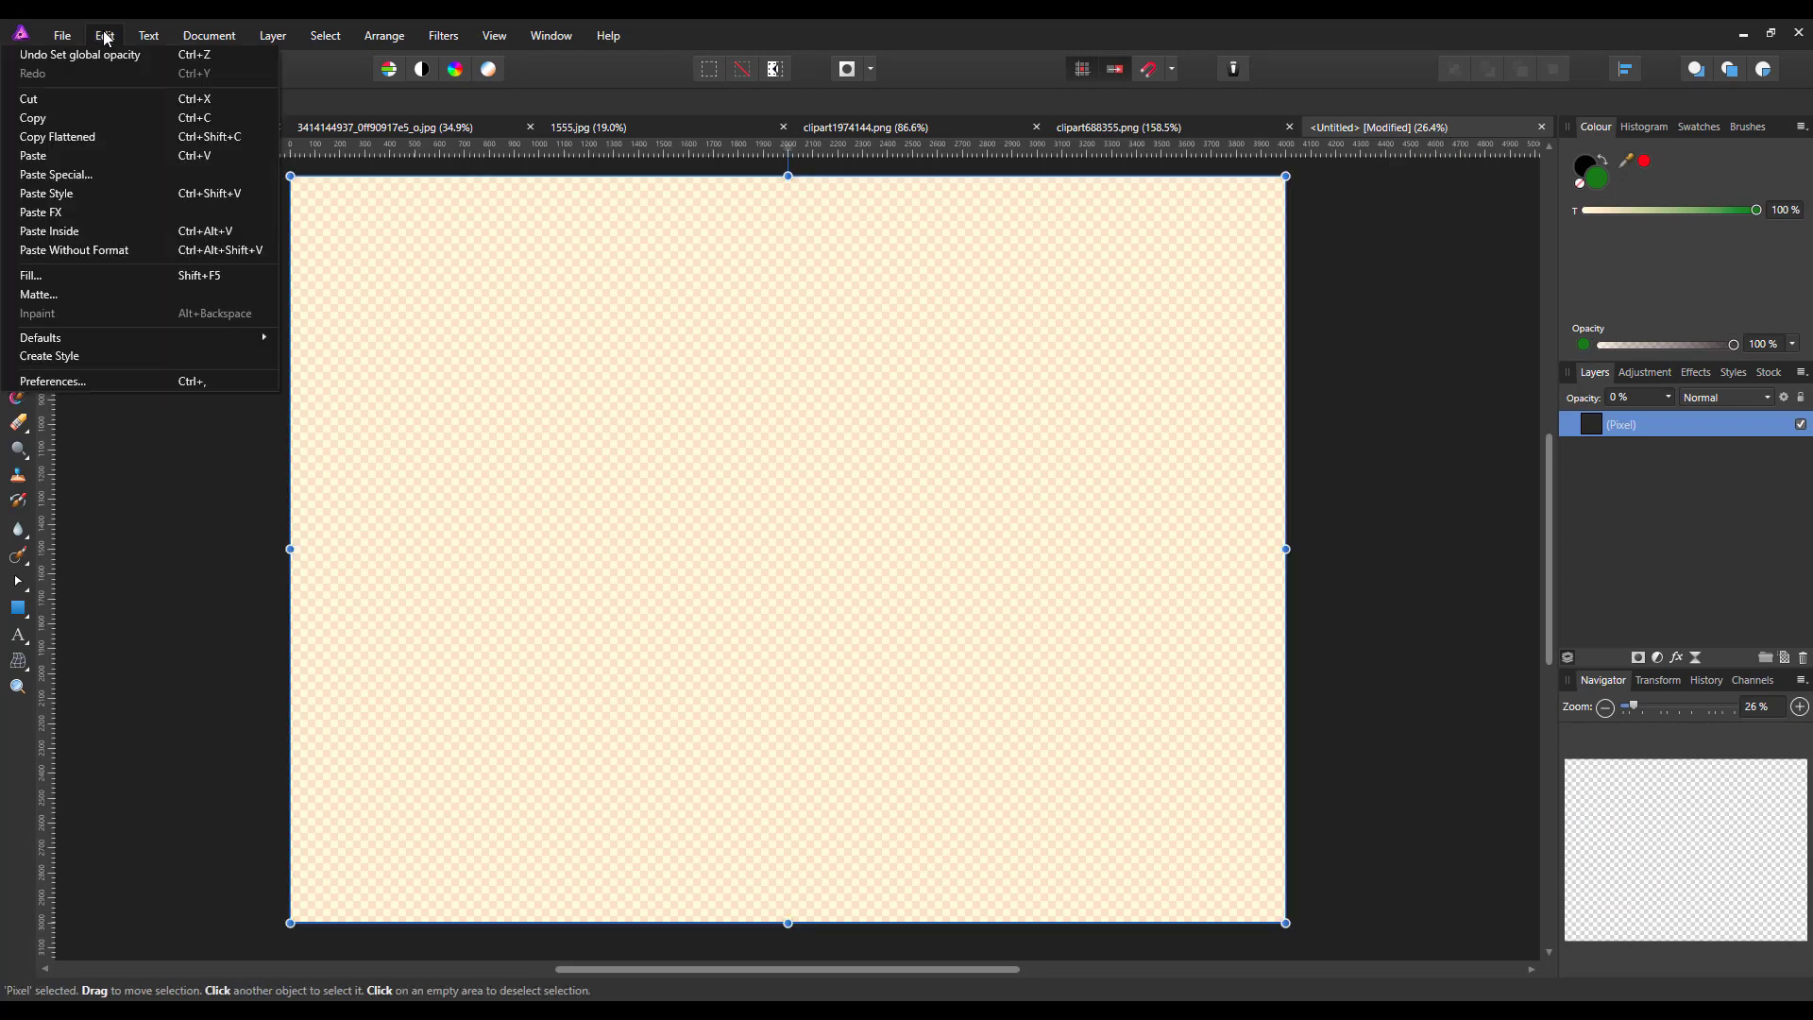
{"action": "left_click", "coordinate": [31, 156]}
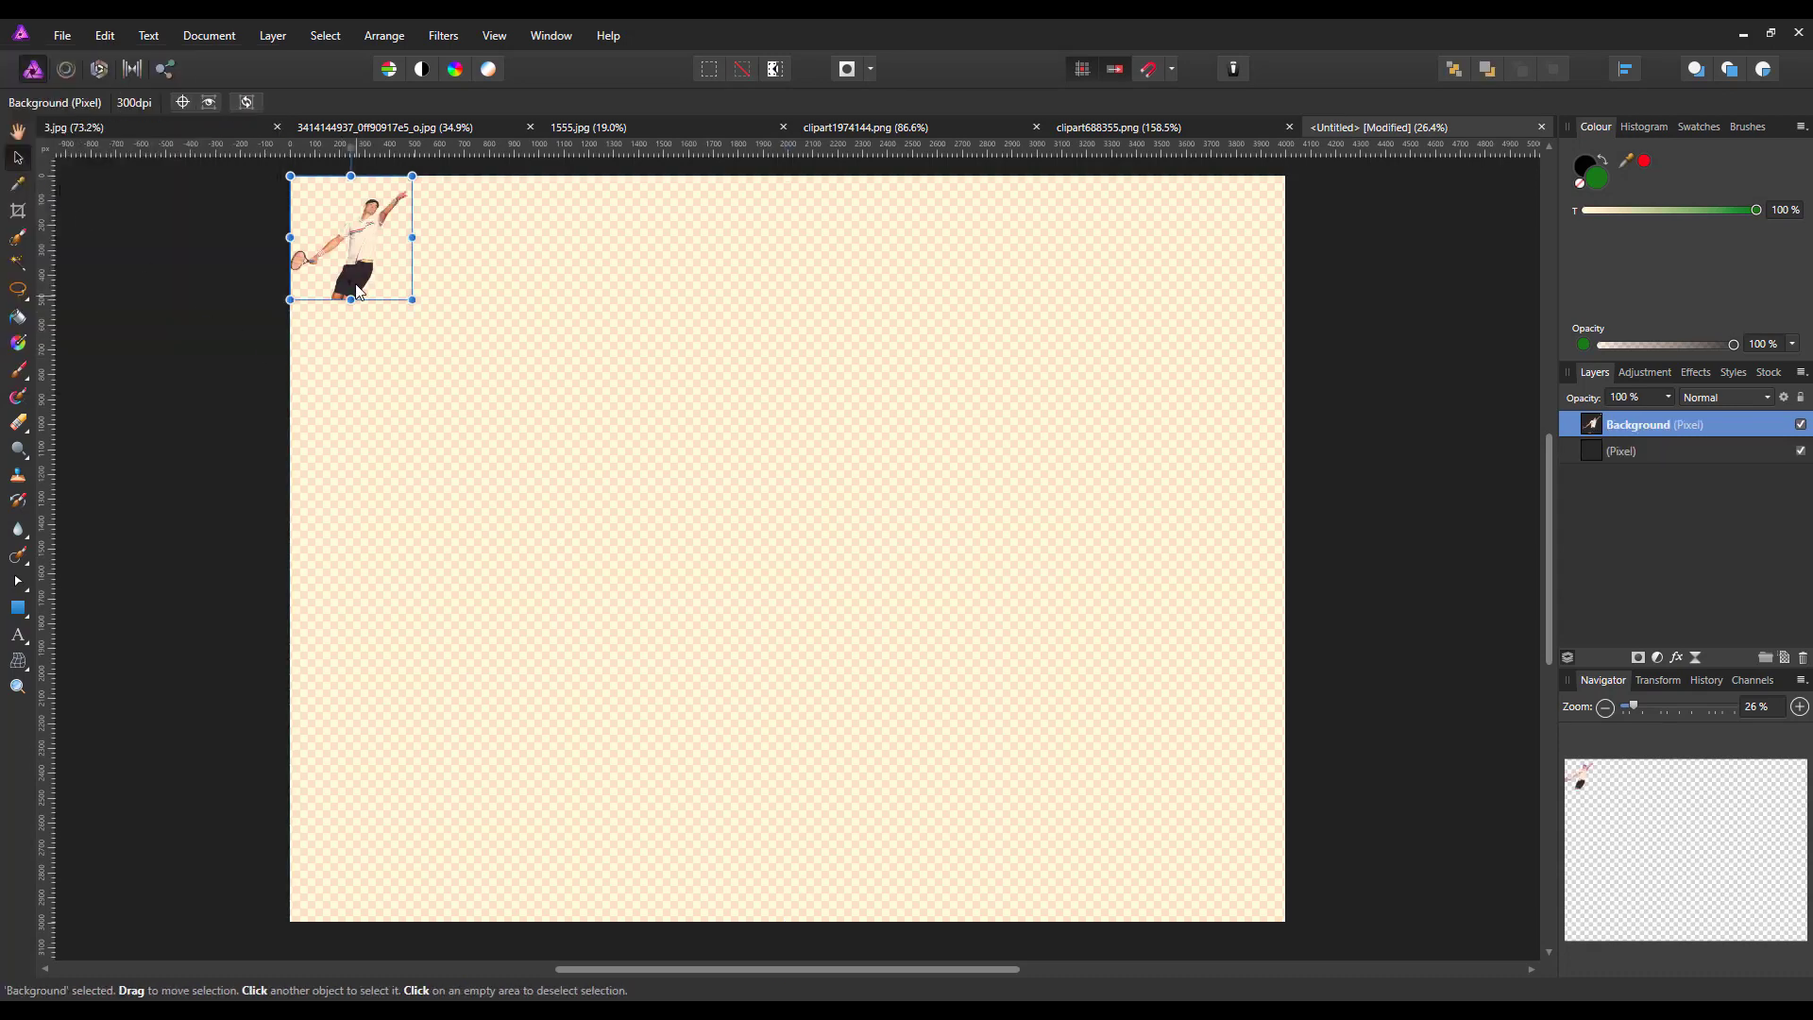
Move the pasted tennis player to about the middle of the canvas and enlarge it proportionally to about 110 dpi
{"action": "left_click_drag", "start_coordinate": [375, 272], "coordinate": [822, 602]}
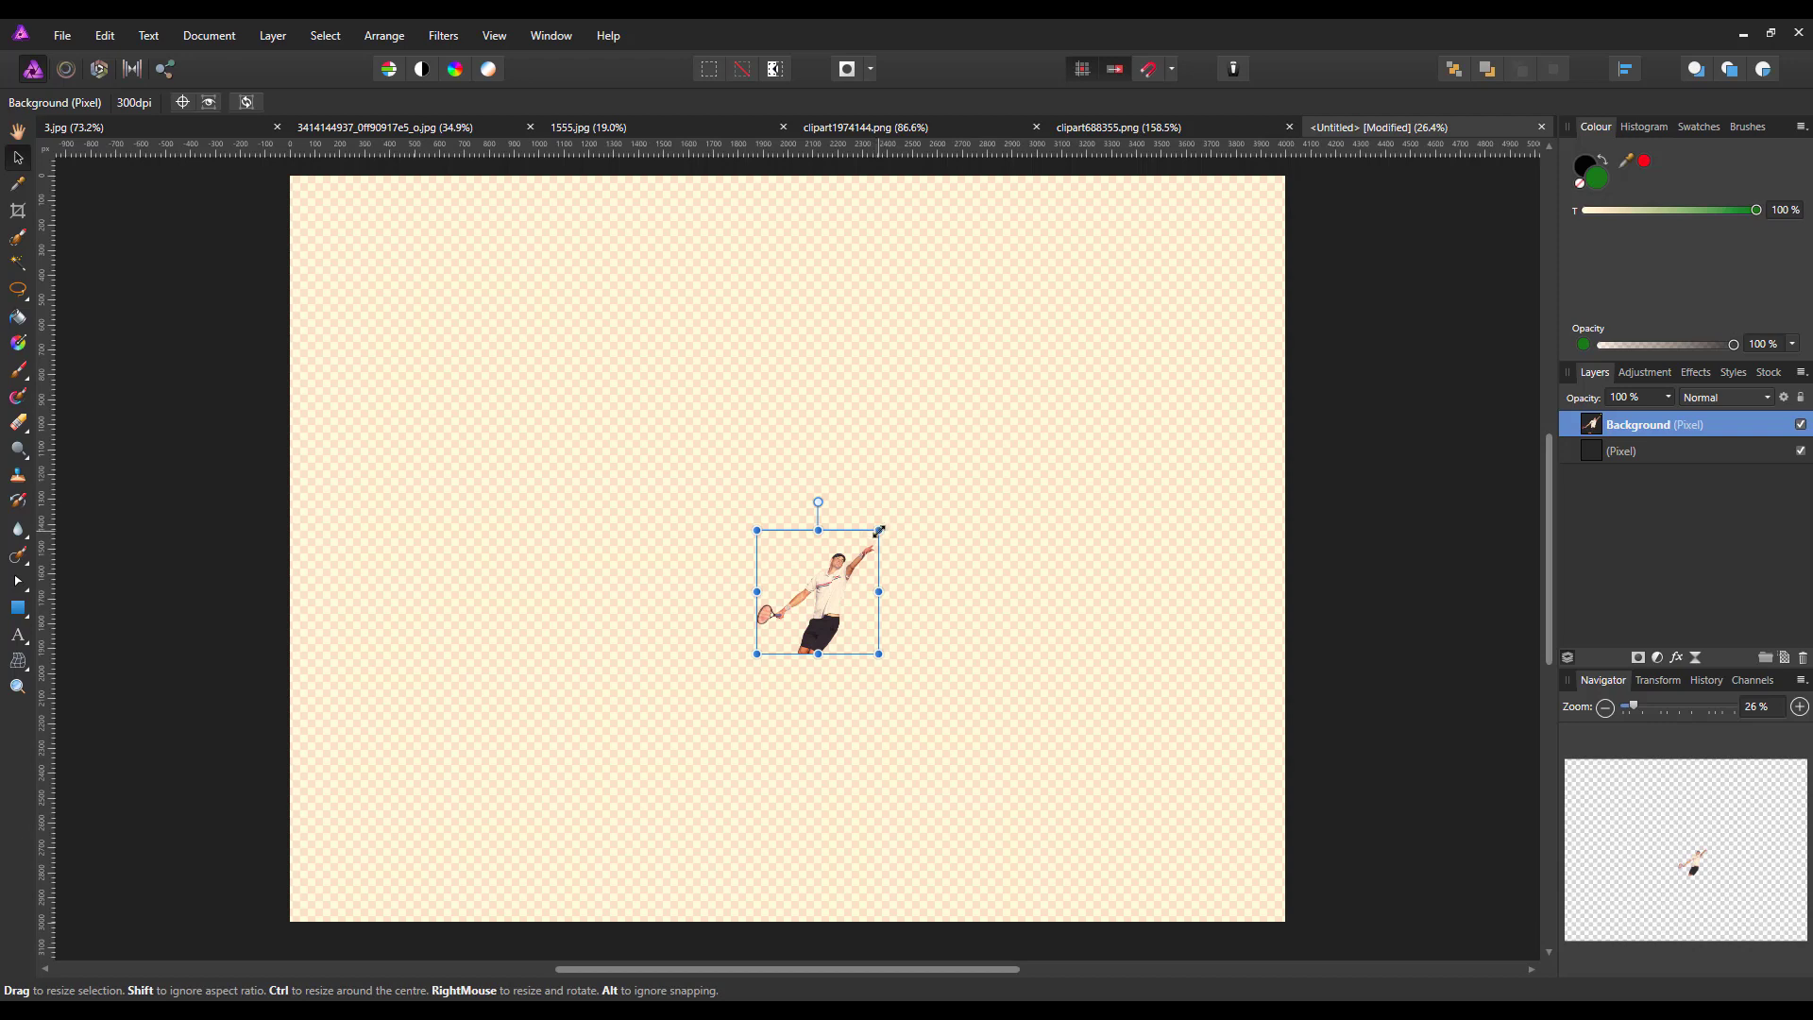
{"action": "left_click_drag", "start_coordinate": [880, 531], "coordinate": [972, 456]}
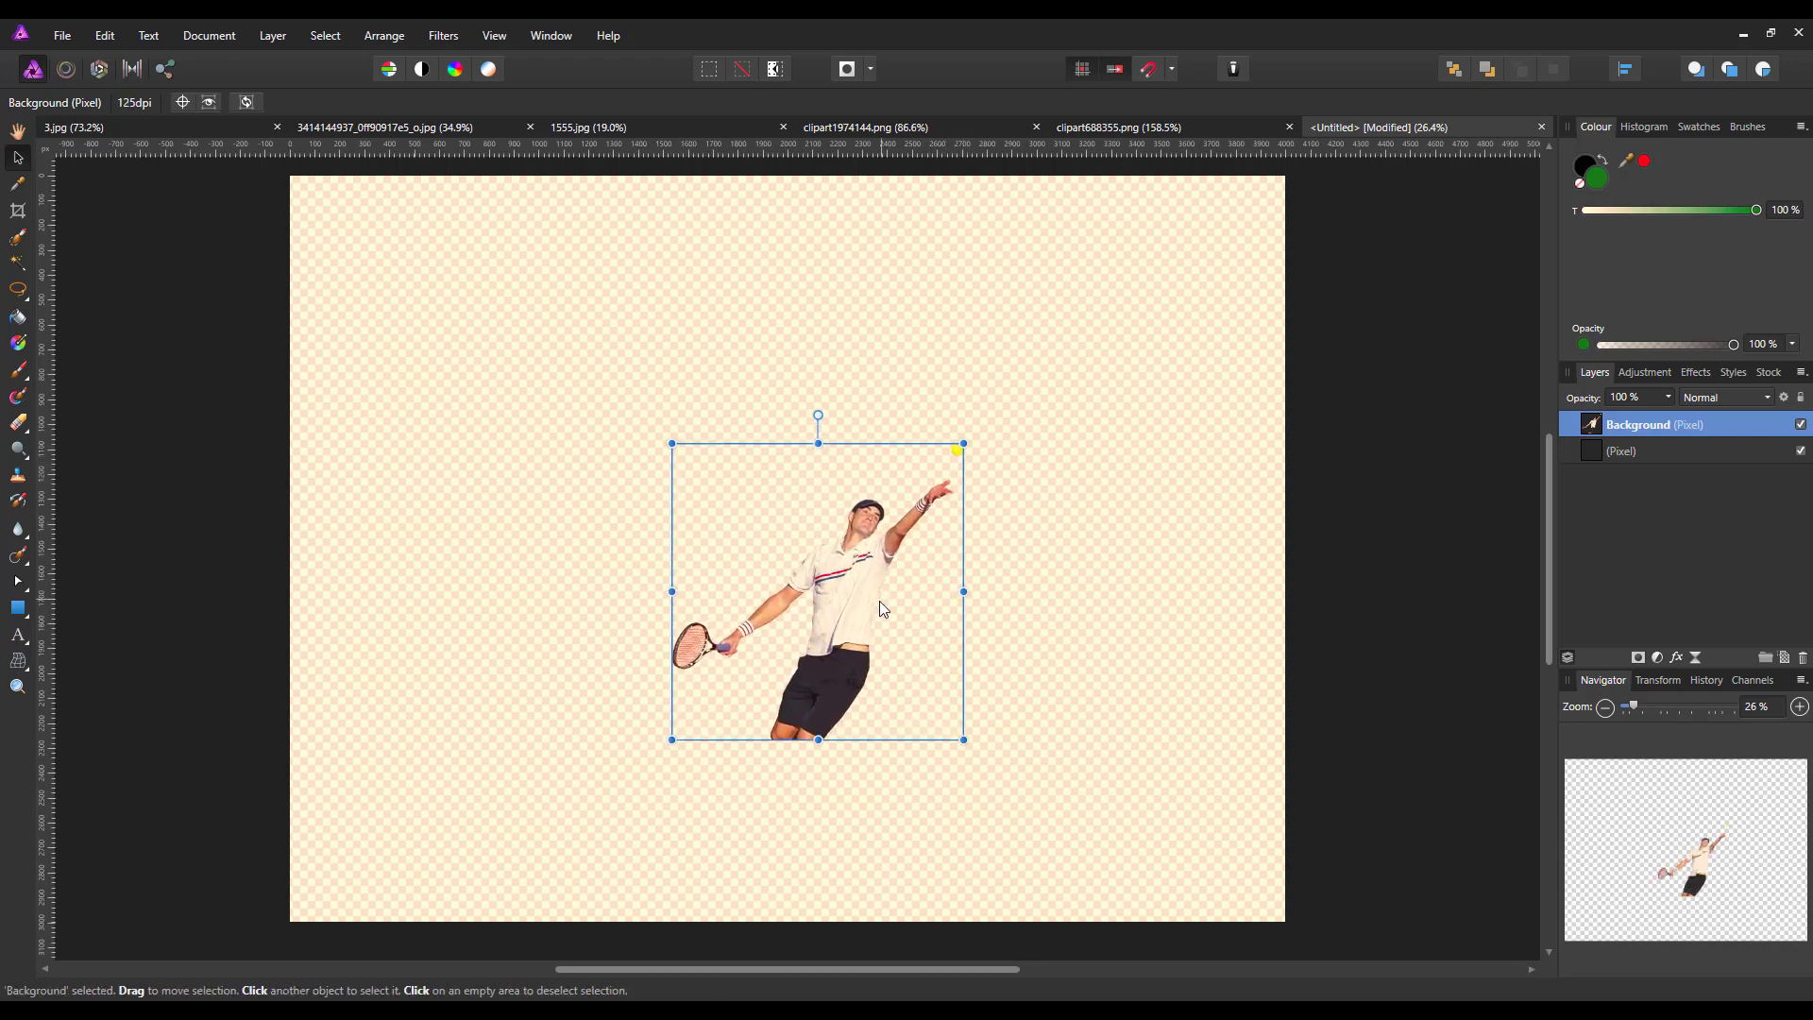
{"action": "scroll", "coordinate": [1085, 716], "scroll_direction": "up", "scroll_amount": 4}
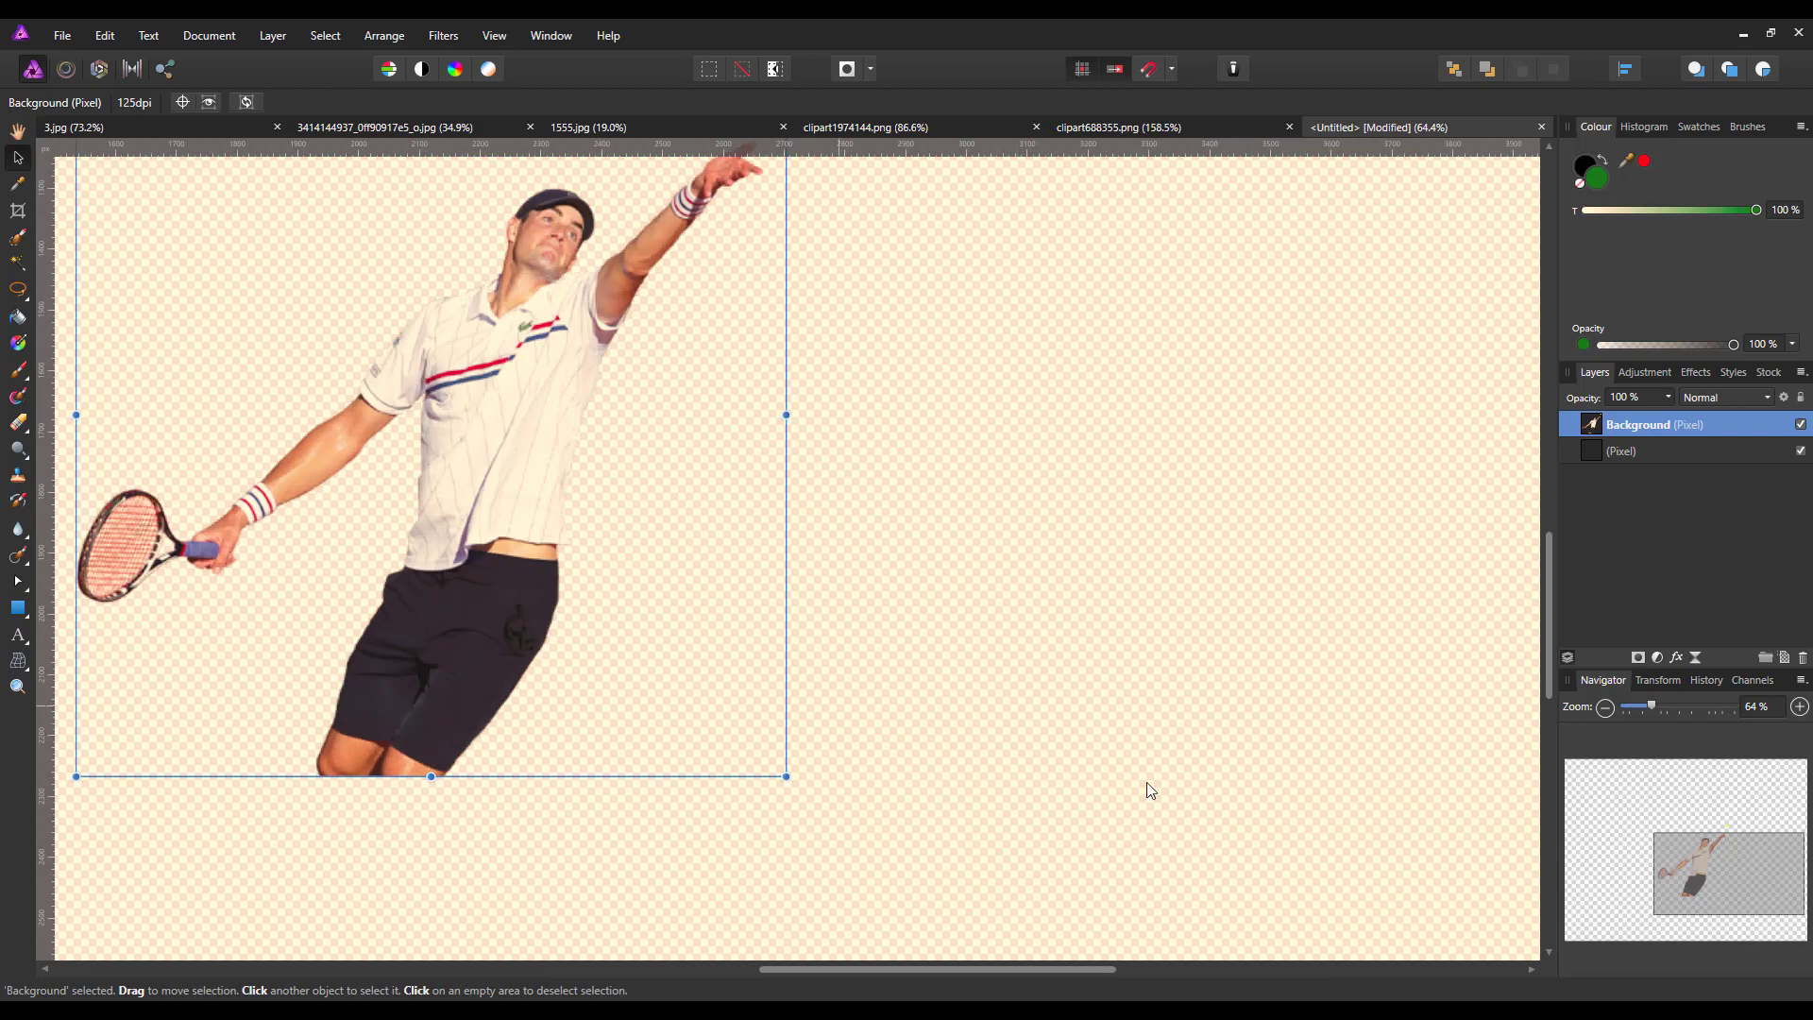
{"action": "mouse_move", "coordinate": [1550, 626]}
{"action": "left_mouse_down"}
{"action": "mouse_move", "coordinate": [1549, 576]}
{"action": "mouse_move", "coordinate": [1549, 607]}
{"action": "left_mouse_up"}
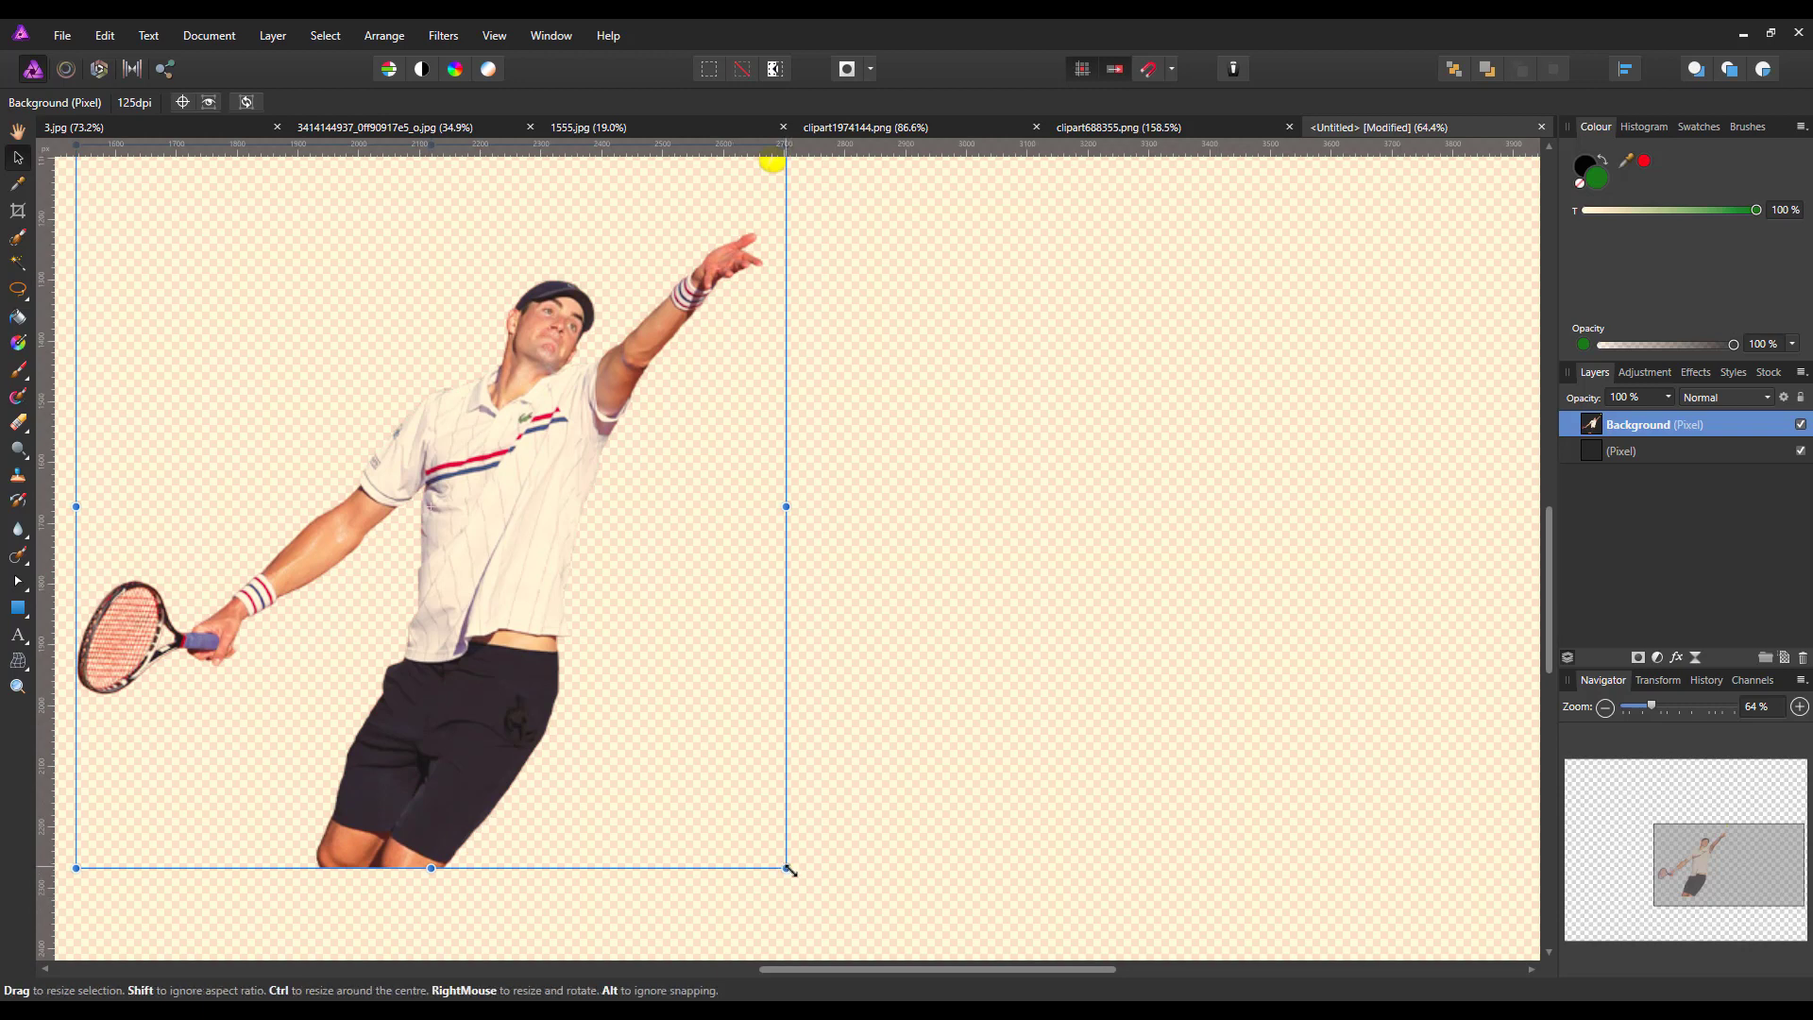
{"action": "left_click_drag", "start_coordinate": [787, 868], "coordinate": [839, 908]}
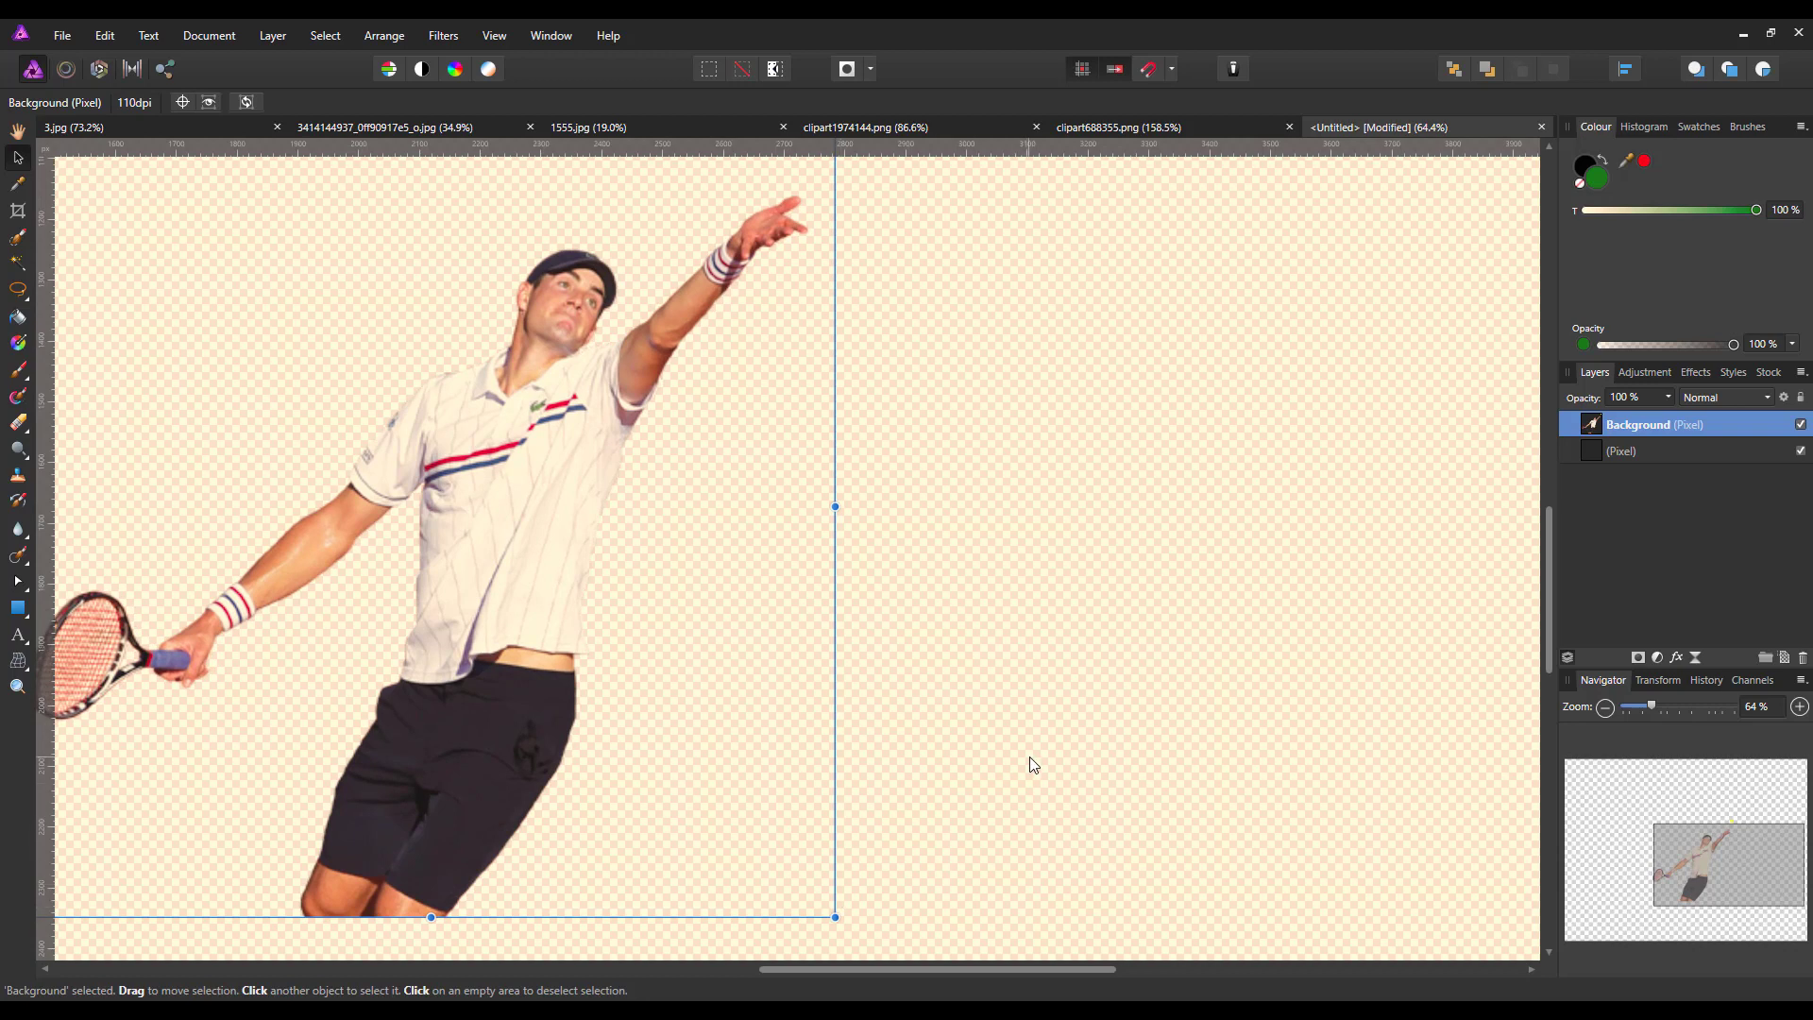
Move the tennis player slightly up on the canvas and add a mask to the player's layer
{"action": "key", "text": "ctrl+0"}
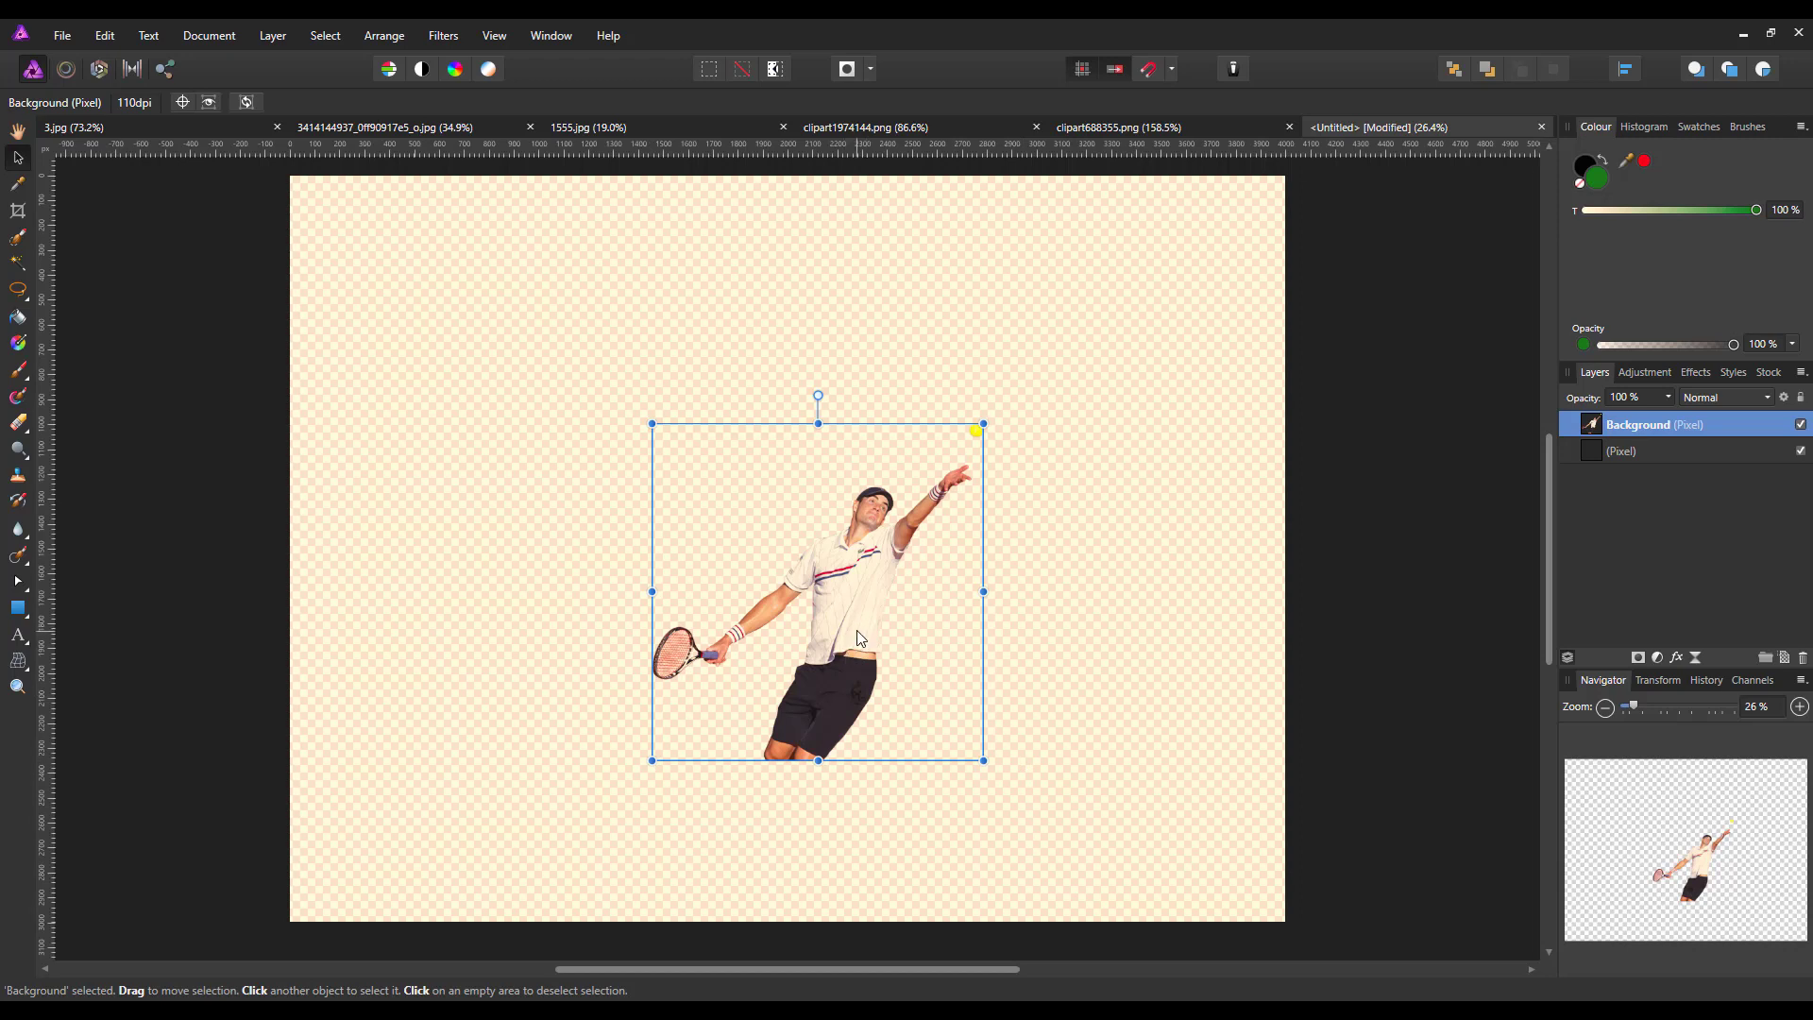
{"action": "left_click_drag", "start_coordinate": [861, 639], "coordinate": [873, 610]}
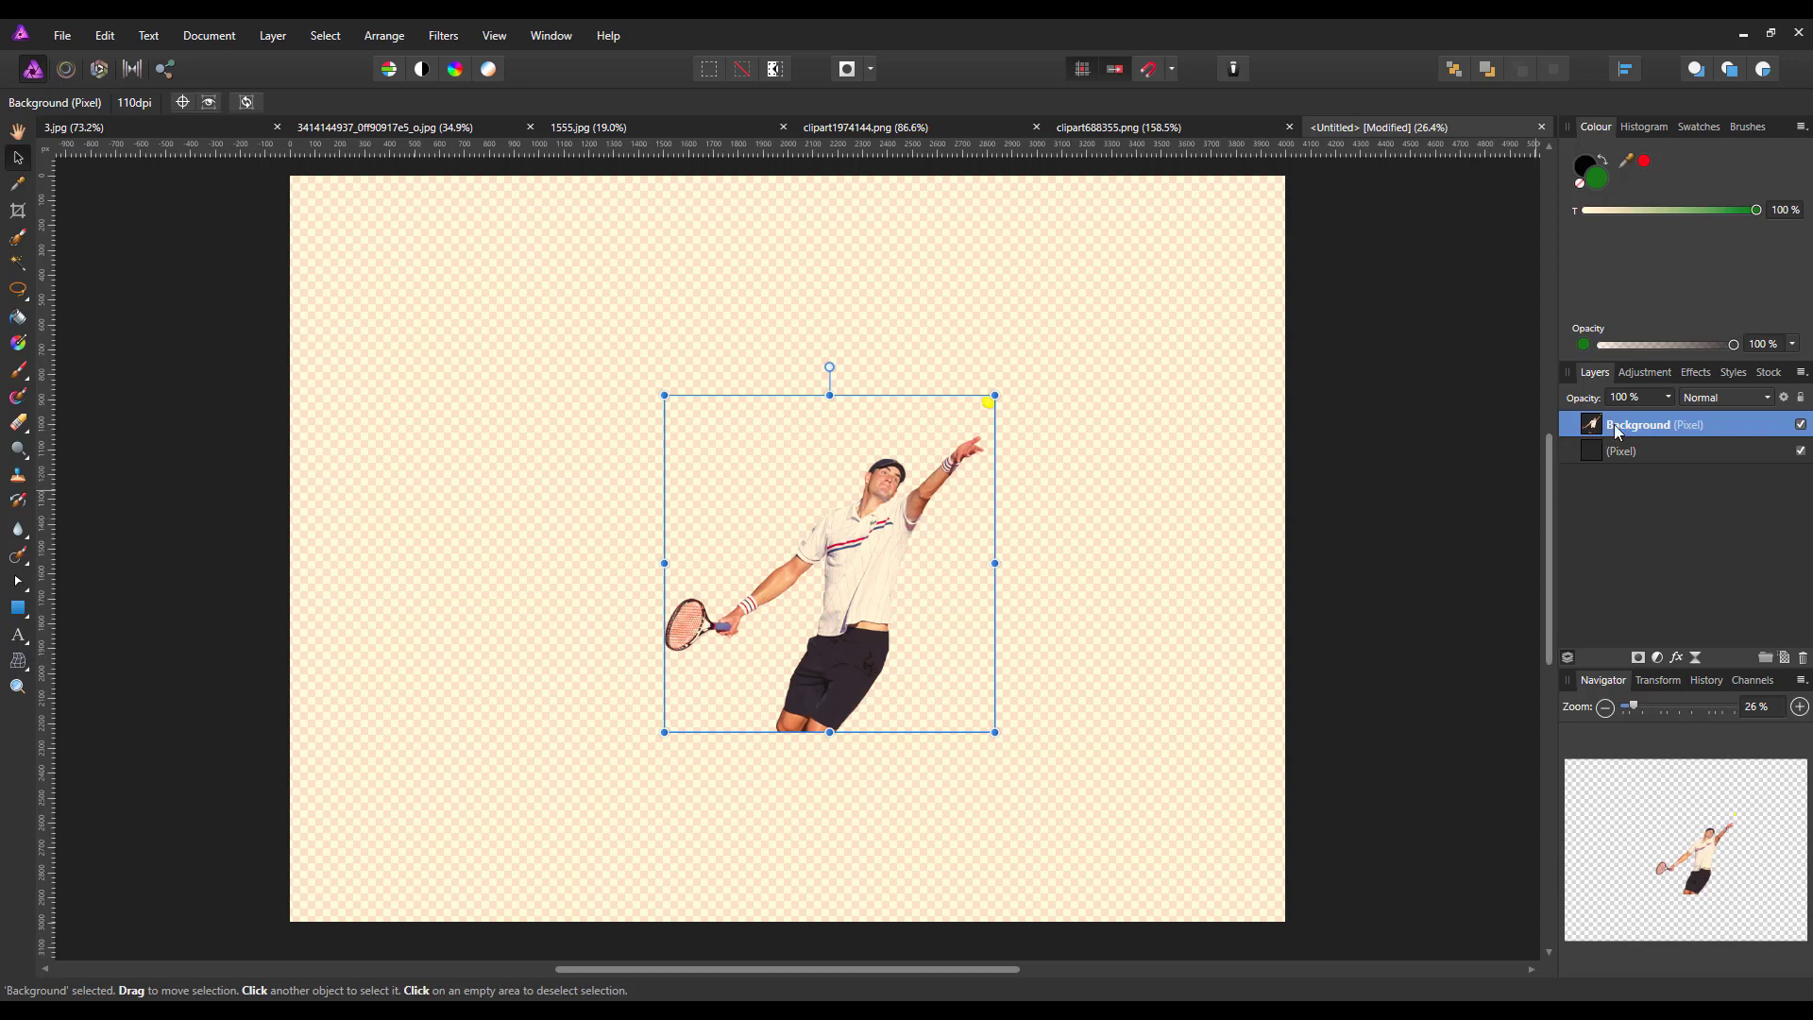
{"action": "left_click", "coordinate": [1639, 656]}
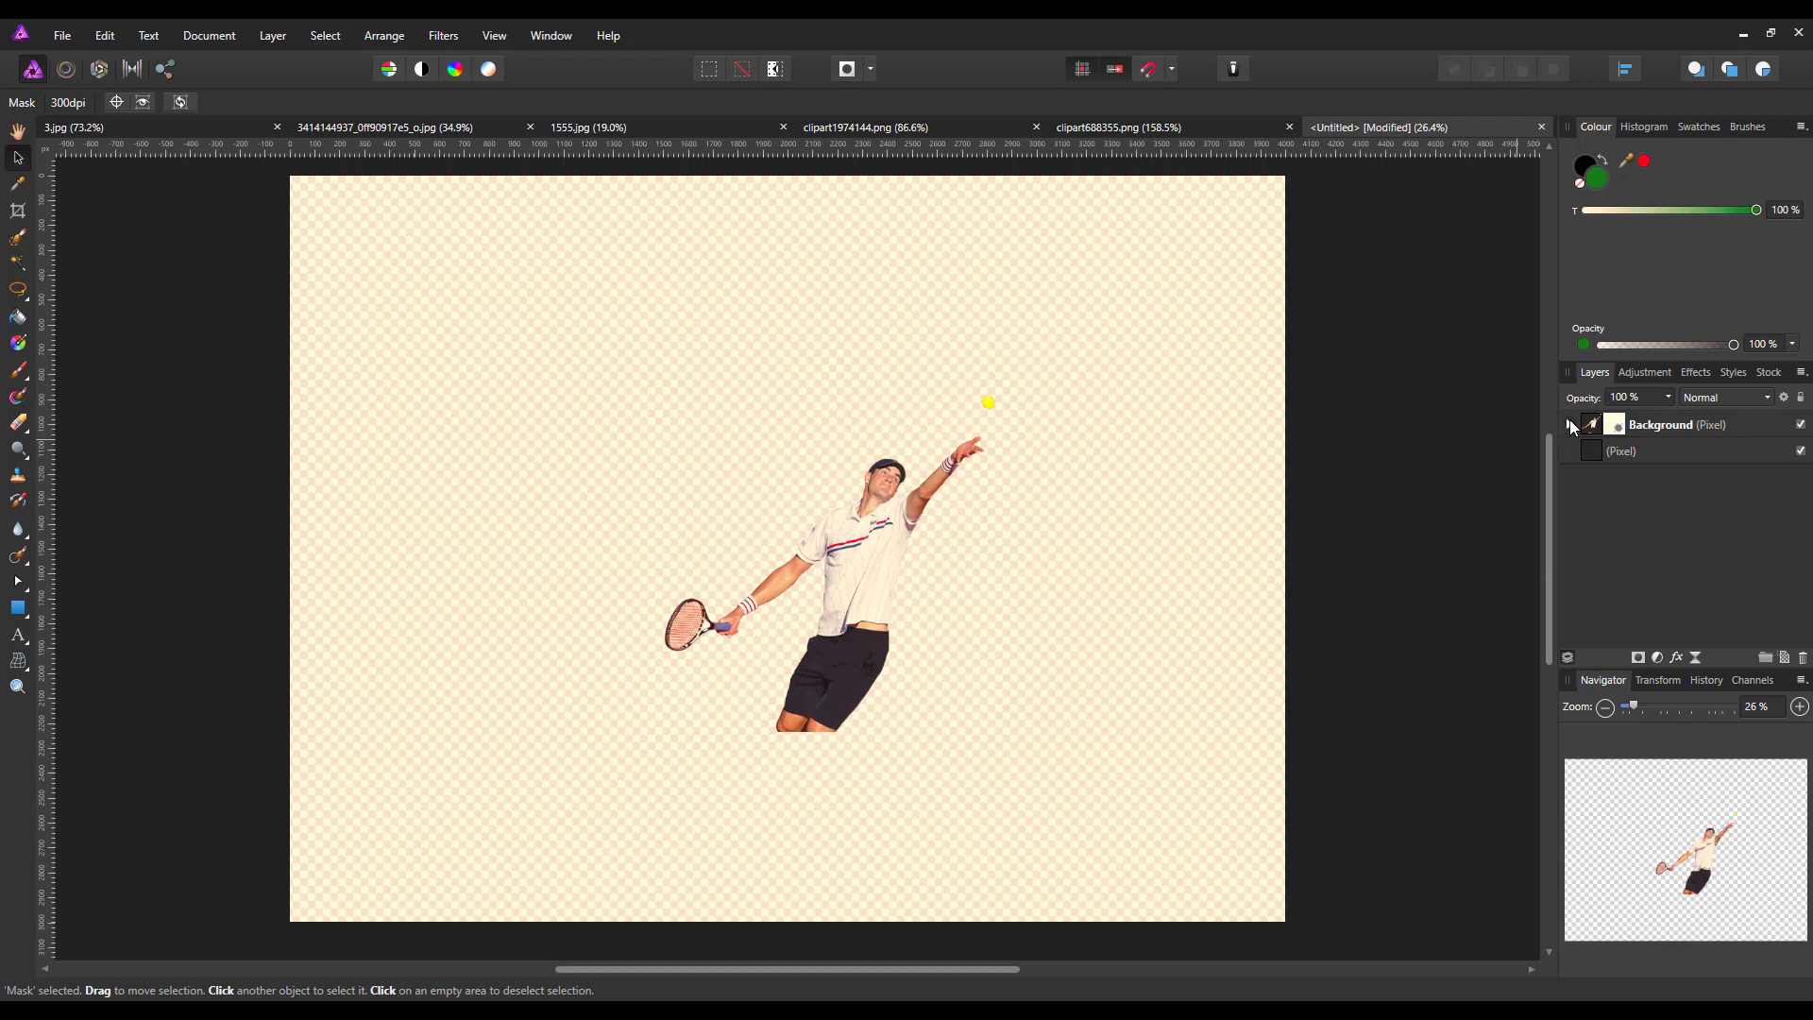
{"action": "left_click", "coordinate": [1572, 428]}
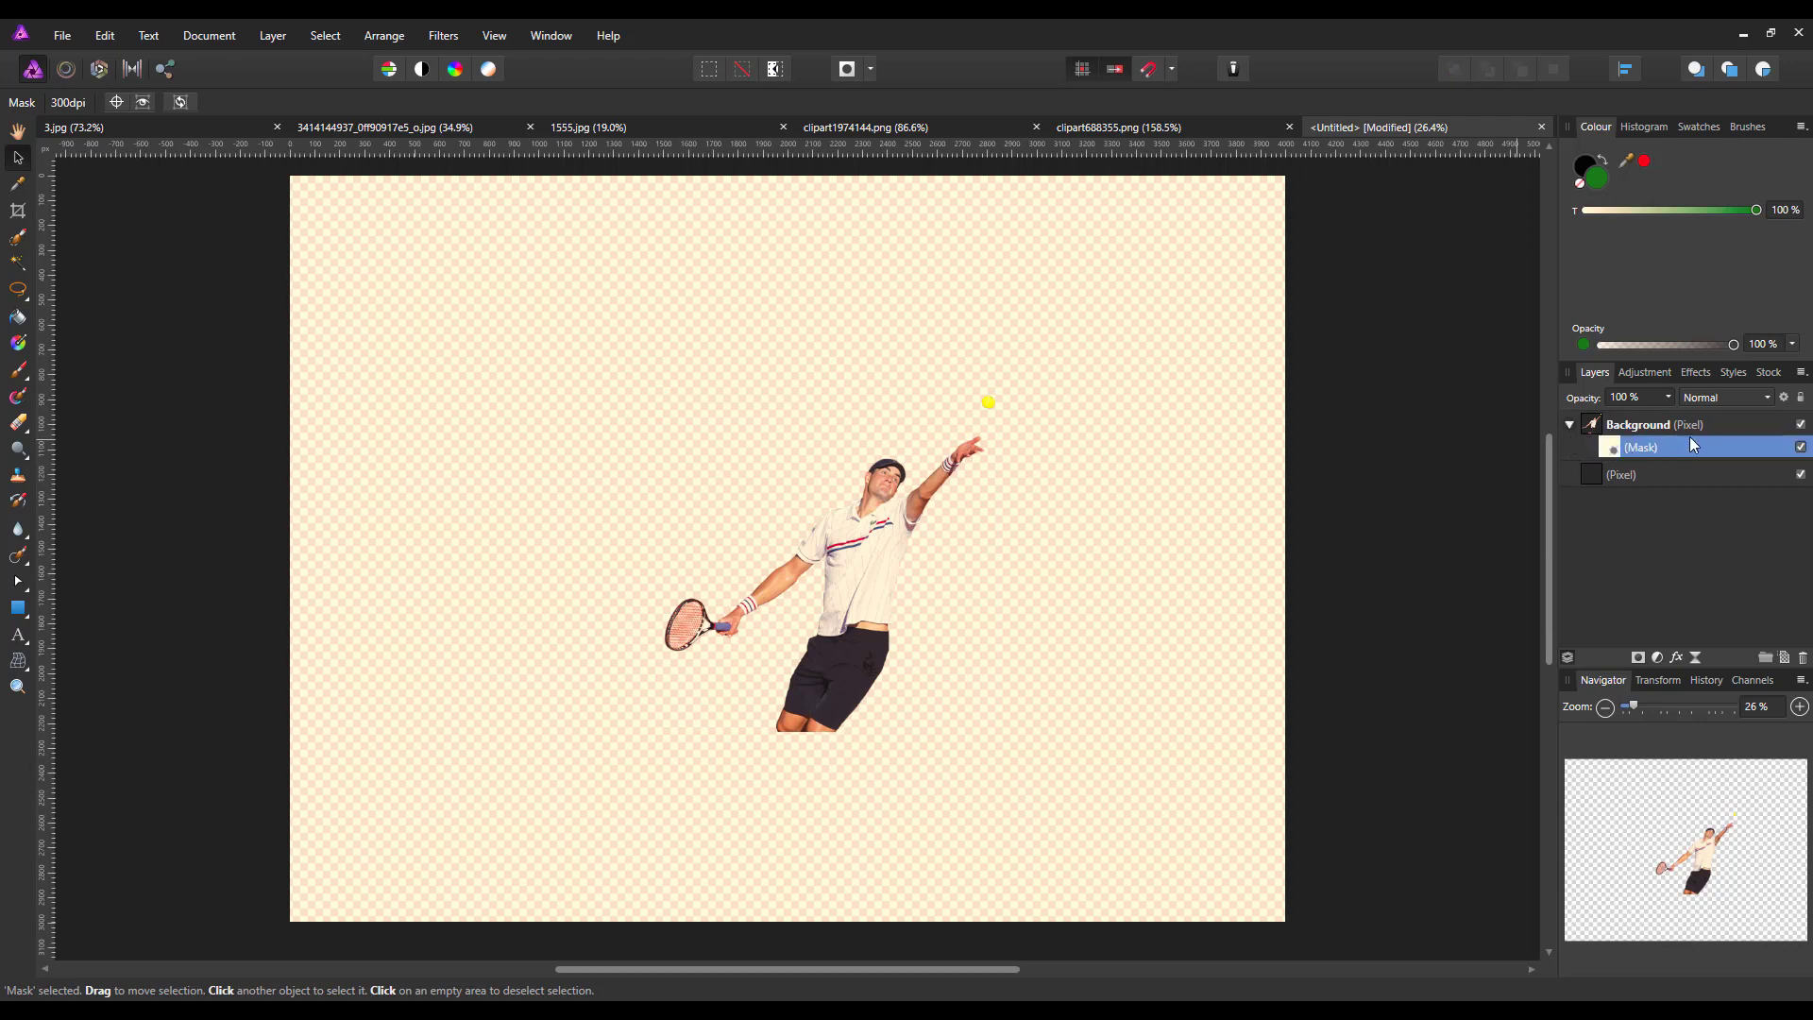
Paint on the mask with a soft black brush at 44 % opacity to fade out the player's cut-off legs
{"action": "left_click", "coordinate": [17, 375]}
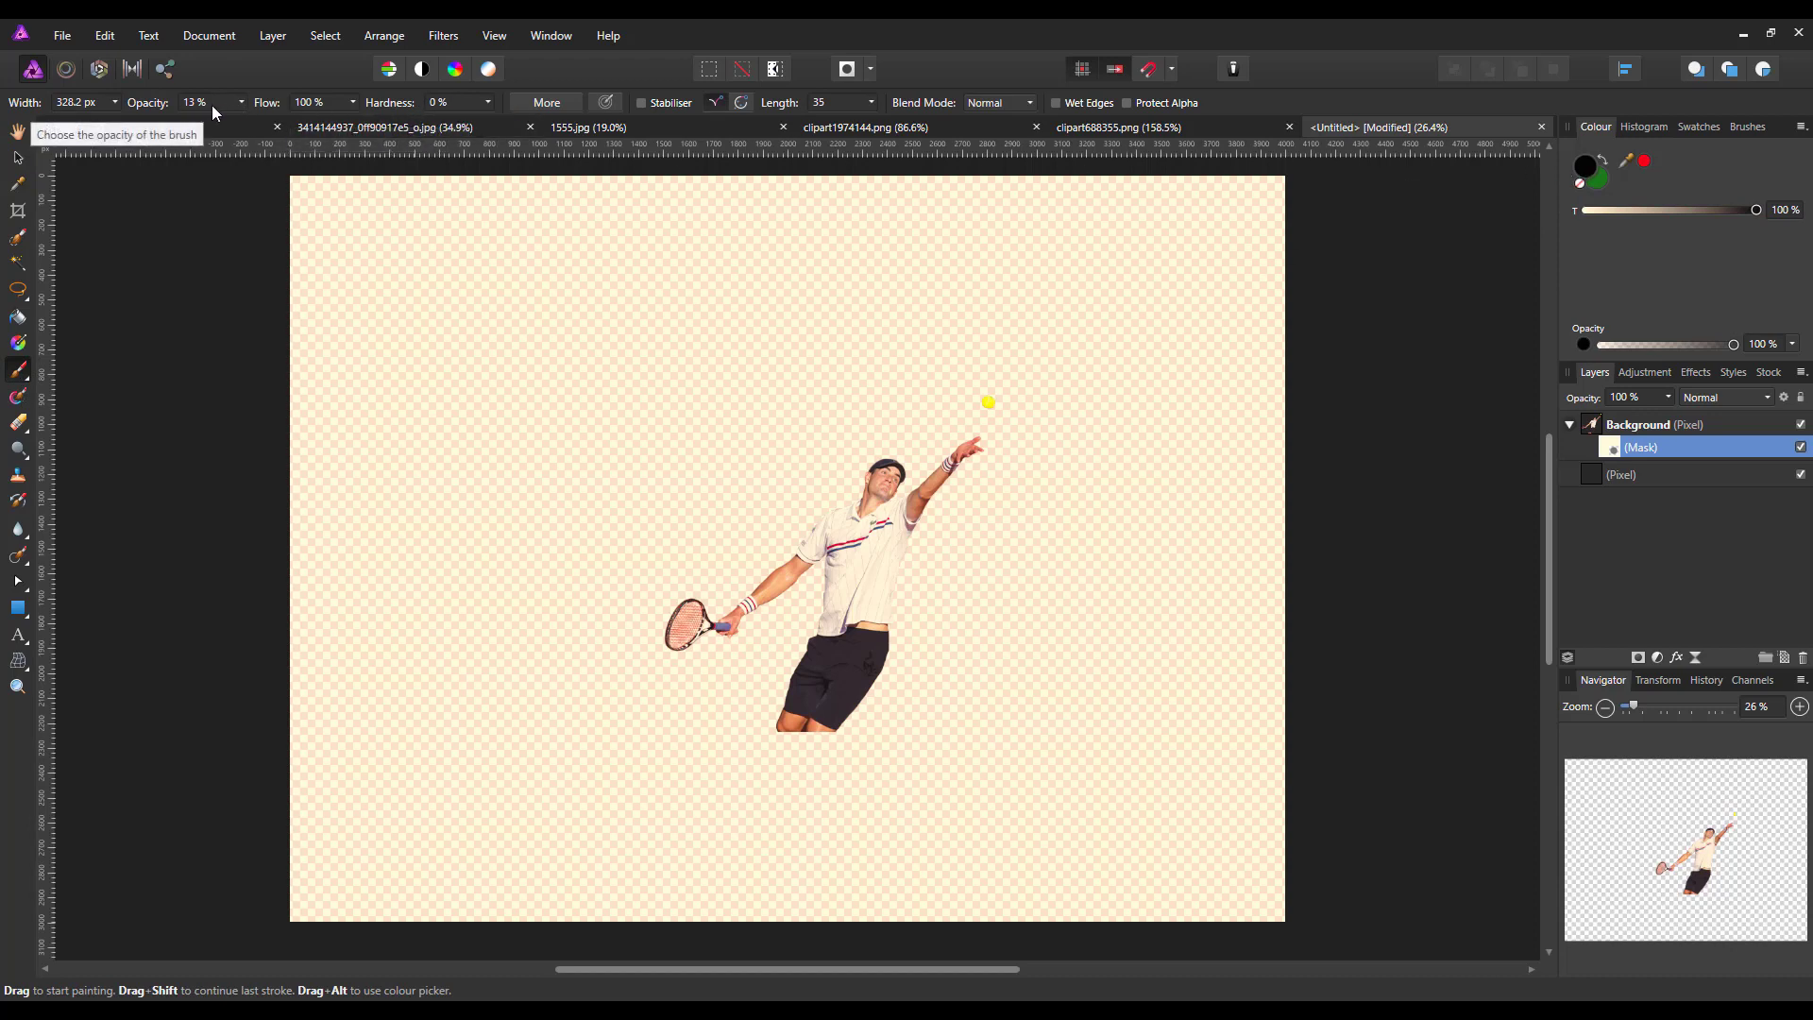
{"action": "left_click", "coordinate": [242, 102]}
{"action": "left_click_drag", "start_coordinate": [243, 124], "coordinate": [285, 123]}
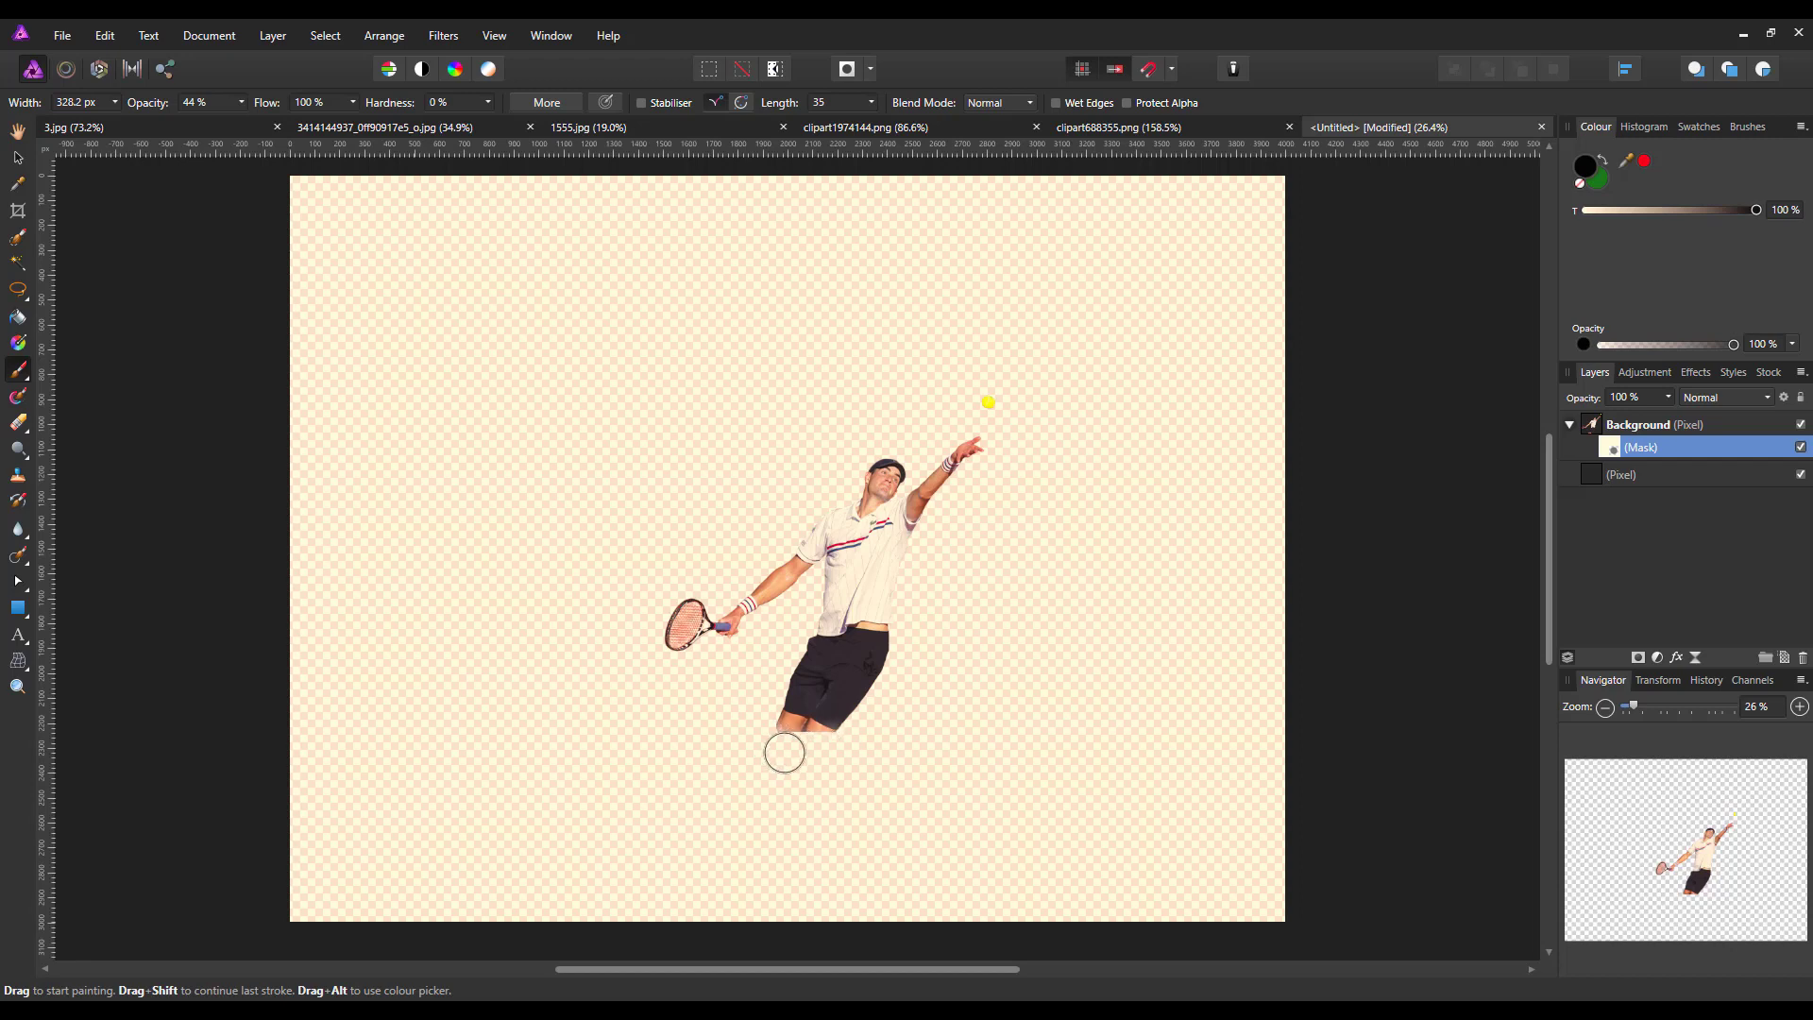
{"action": "mouse_move", "coordinate": [767, 721]}
{"action": "left_mouse_down"}
{"action": "mouse_move", "coordinate": [812, 767]}
{"action": "mouse_move", "coordinate": [849, 764]}
{"action": "mouse_move", "coordinate": [796, 731]}
{"action": "mouse_move", "coordinate": [788, 749]}
{"action": "mouse_move", "coordinate": [850, 740]}
{"action": "mouse_move", "coordinate": [774, 733]}
{"action": "mouse_move", "coordinate": [764, 710]}
{"action": "mouse_move", "coordinate": [779, 746]}
{"action": "mouse_move", "coordinate": [839, 754]}
{"action": "mouse_move", "coordinate": [858, 732]}
{"action": "mouse_move", "coordinate": [801, 768]}
{"action": "mouse_move", "coordinate": [819, 750]}
{"action": "mouse_move", "coordinate": [779, 759]}
{"action": "mouse_move", "coordinate": [795, 749]}
{"action": "mouse_move", "coordinate": [764, 713]}
{"action": "mouse_move", "coordinate": [746, 752]}
{"action": "mouse_move", "coordinate": [777, 730]}
{"action": "mouse_move", "coordinate": [811, 758]}
{"action": "mouse_move", "coordinate": [864, 756]}
{"action": "mouse_move", "coordinate": [768, 721]}
{"action": "left_mouse_up"}
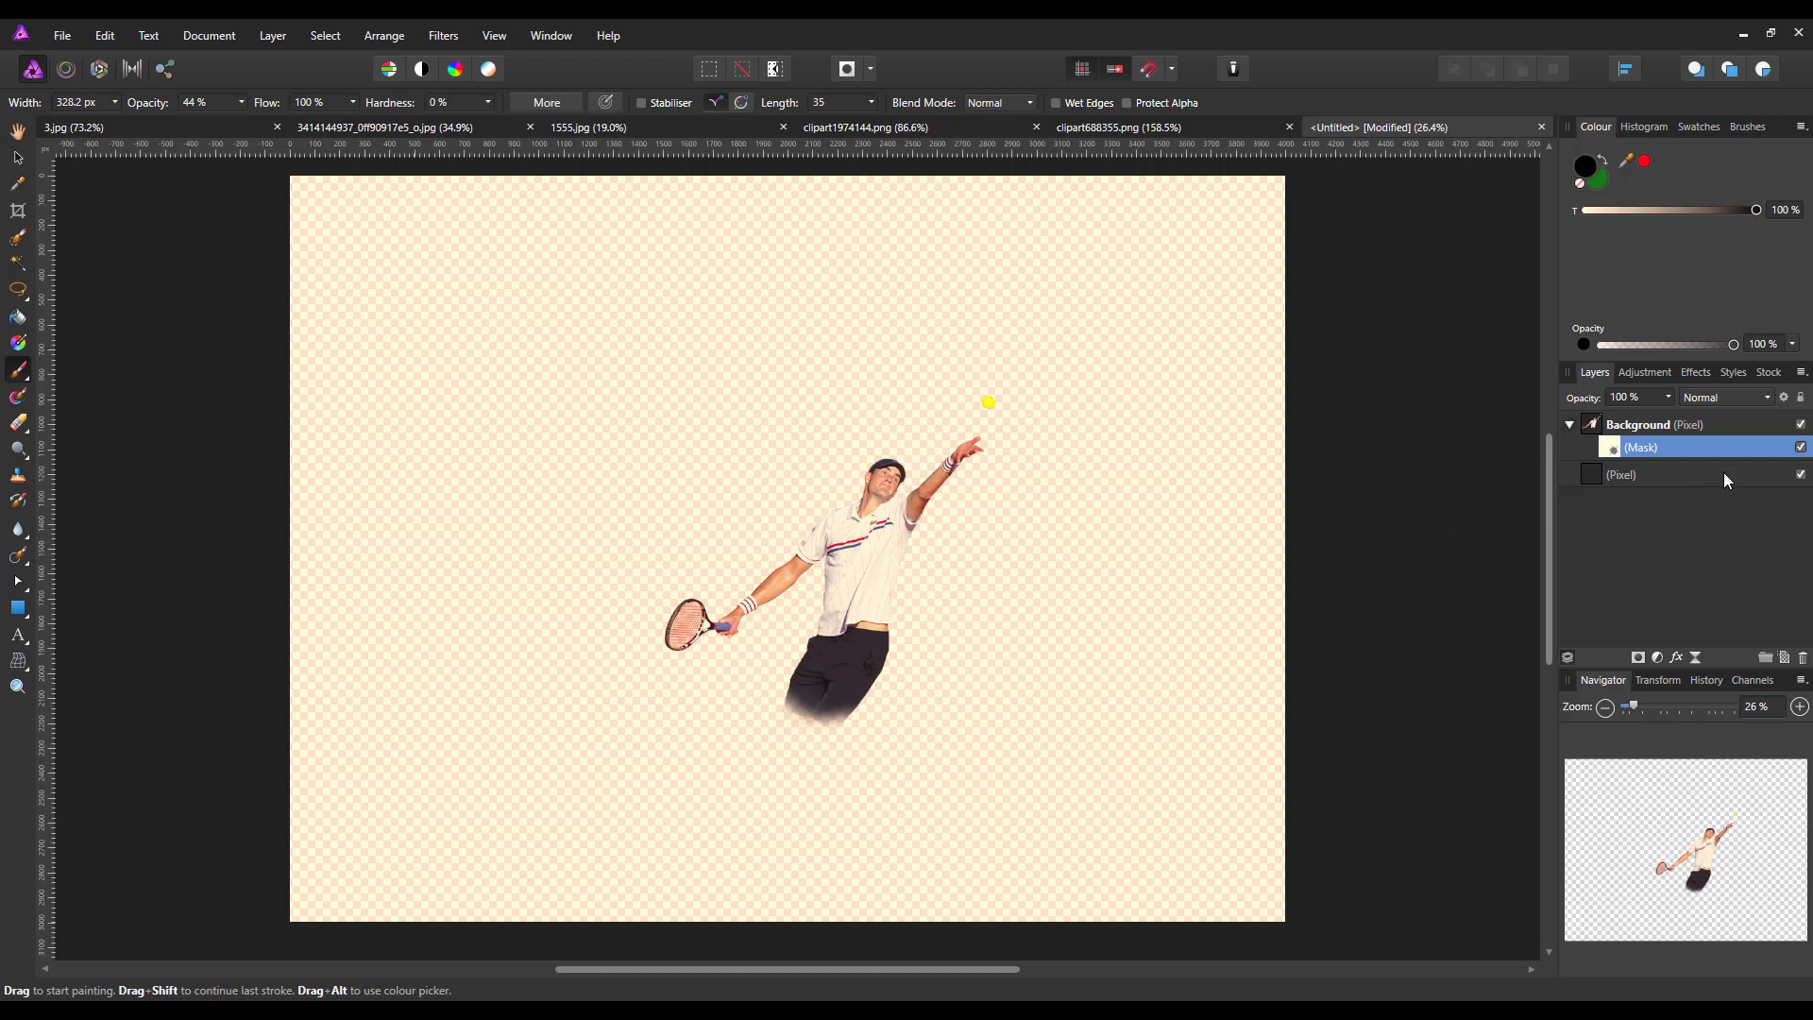
Select the green pixel layer at the bottom of the stack and close the clipart688355.png document
{"action": "left_click", "coordinate": [1680, 473]}
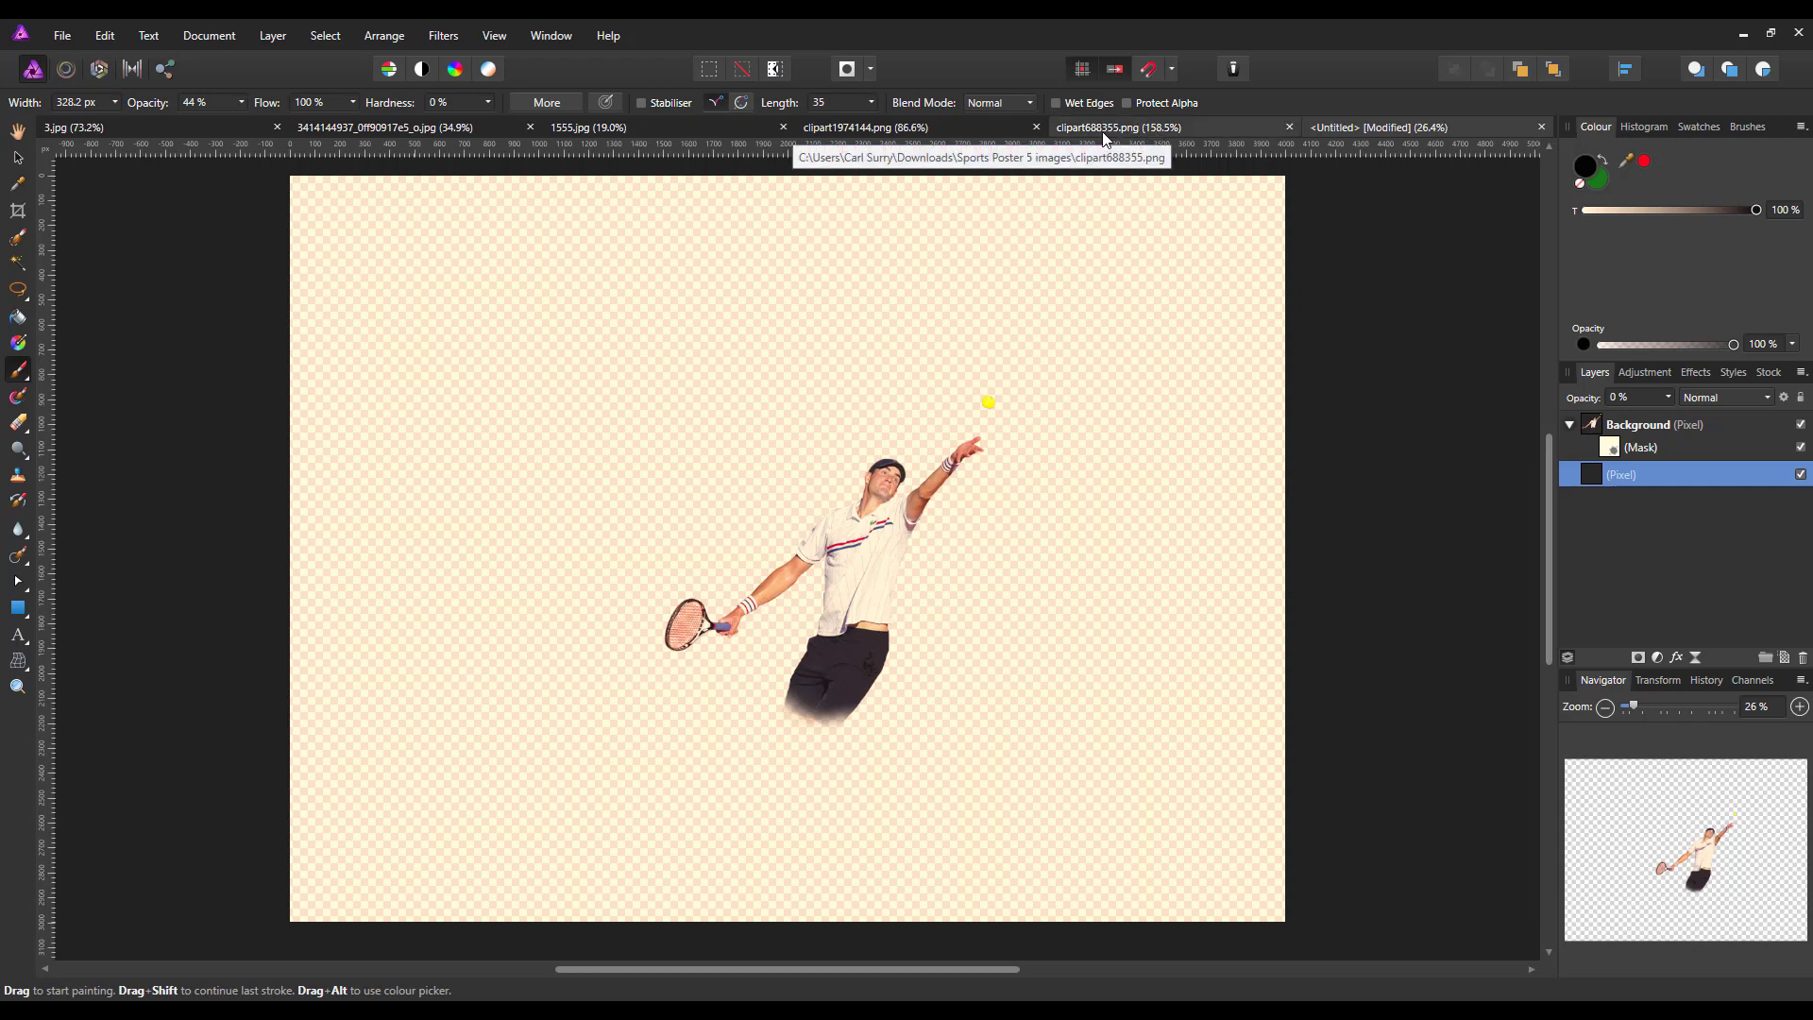
{"action": "left_click", "coordinate": [1132, 132]}
{"action": "key", "text": "h"}
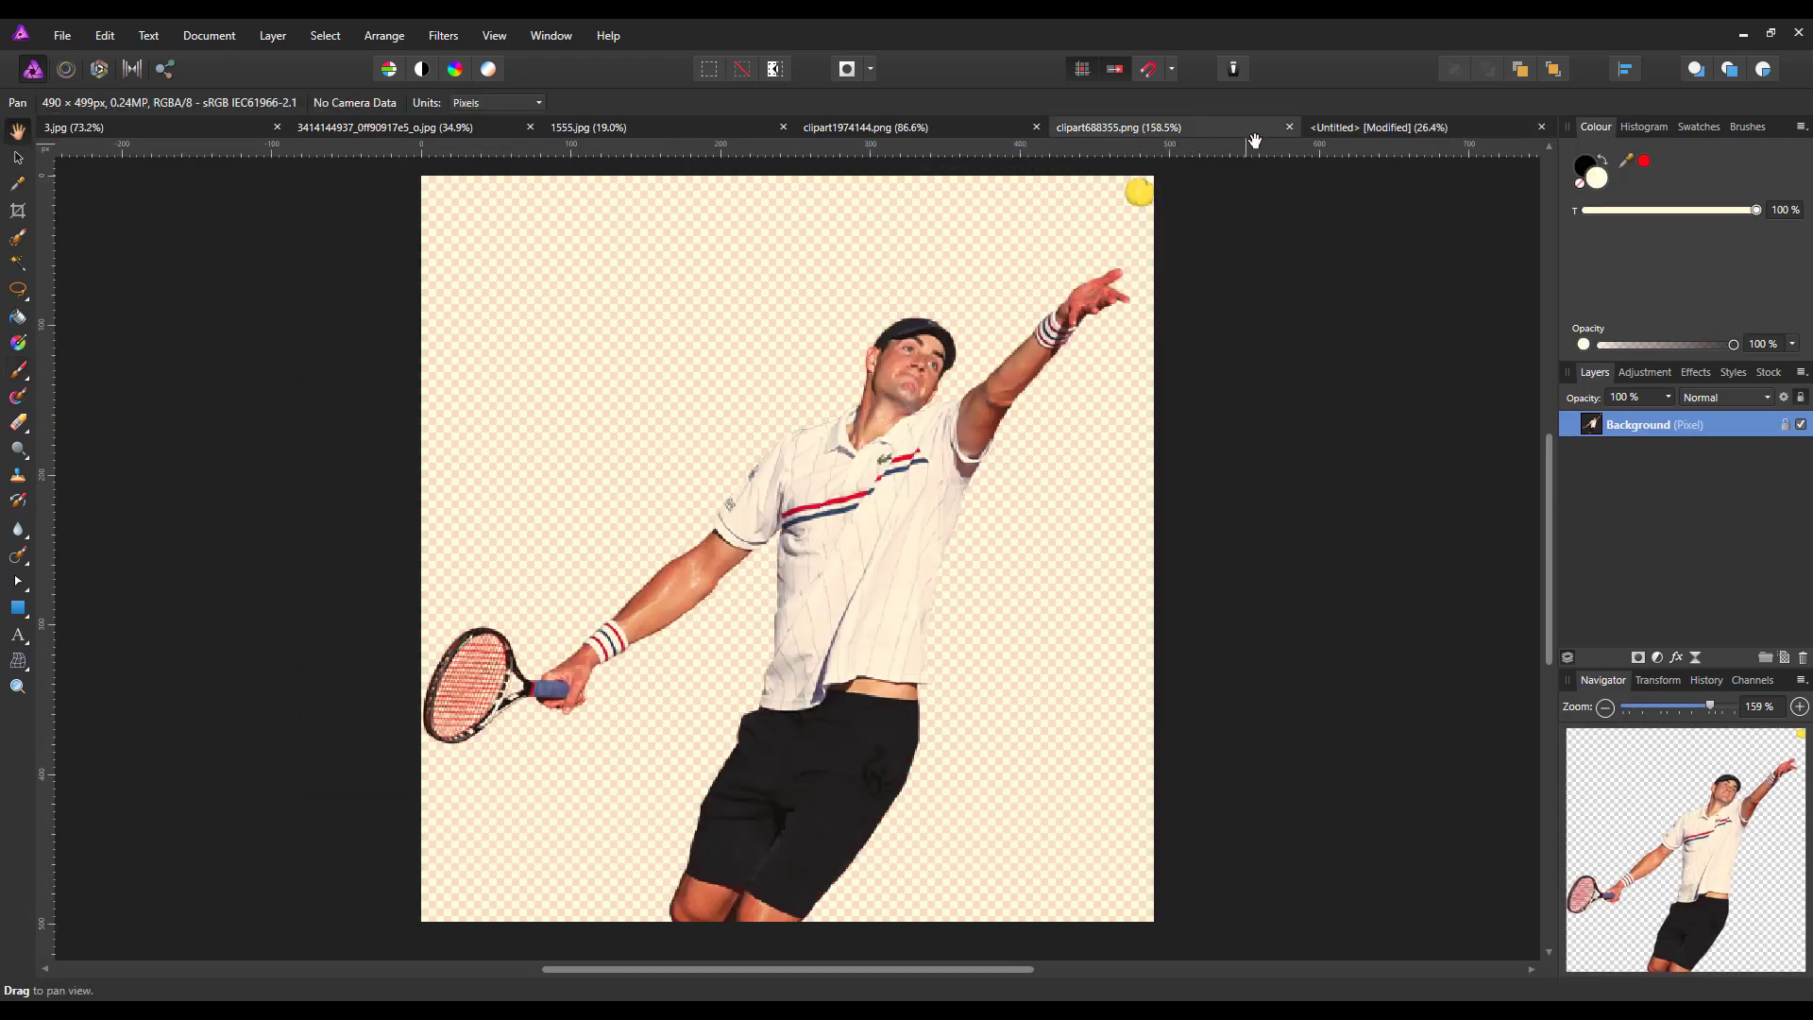
{"action": "left_click", "coordinate": [1290, 127]}
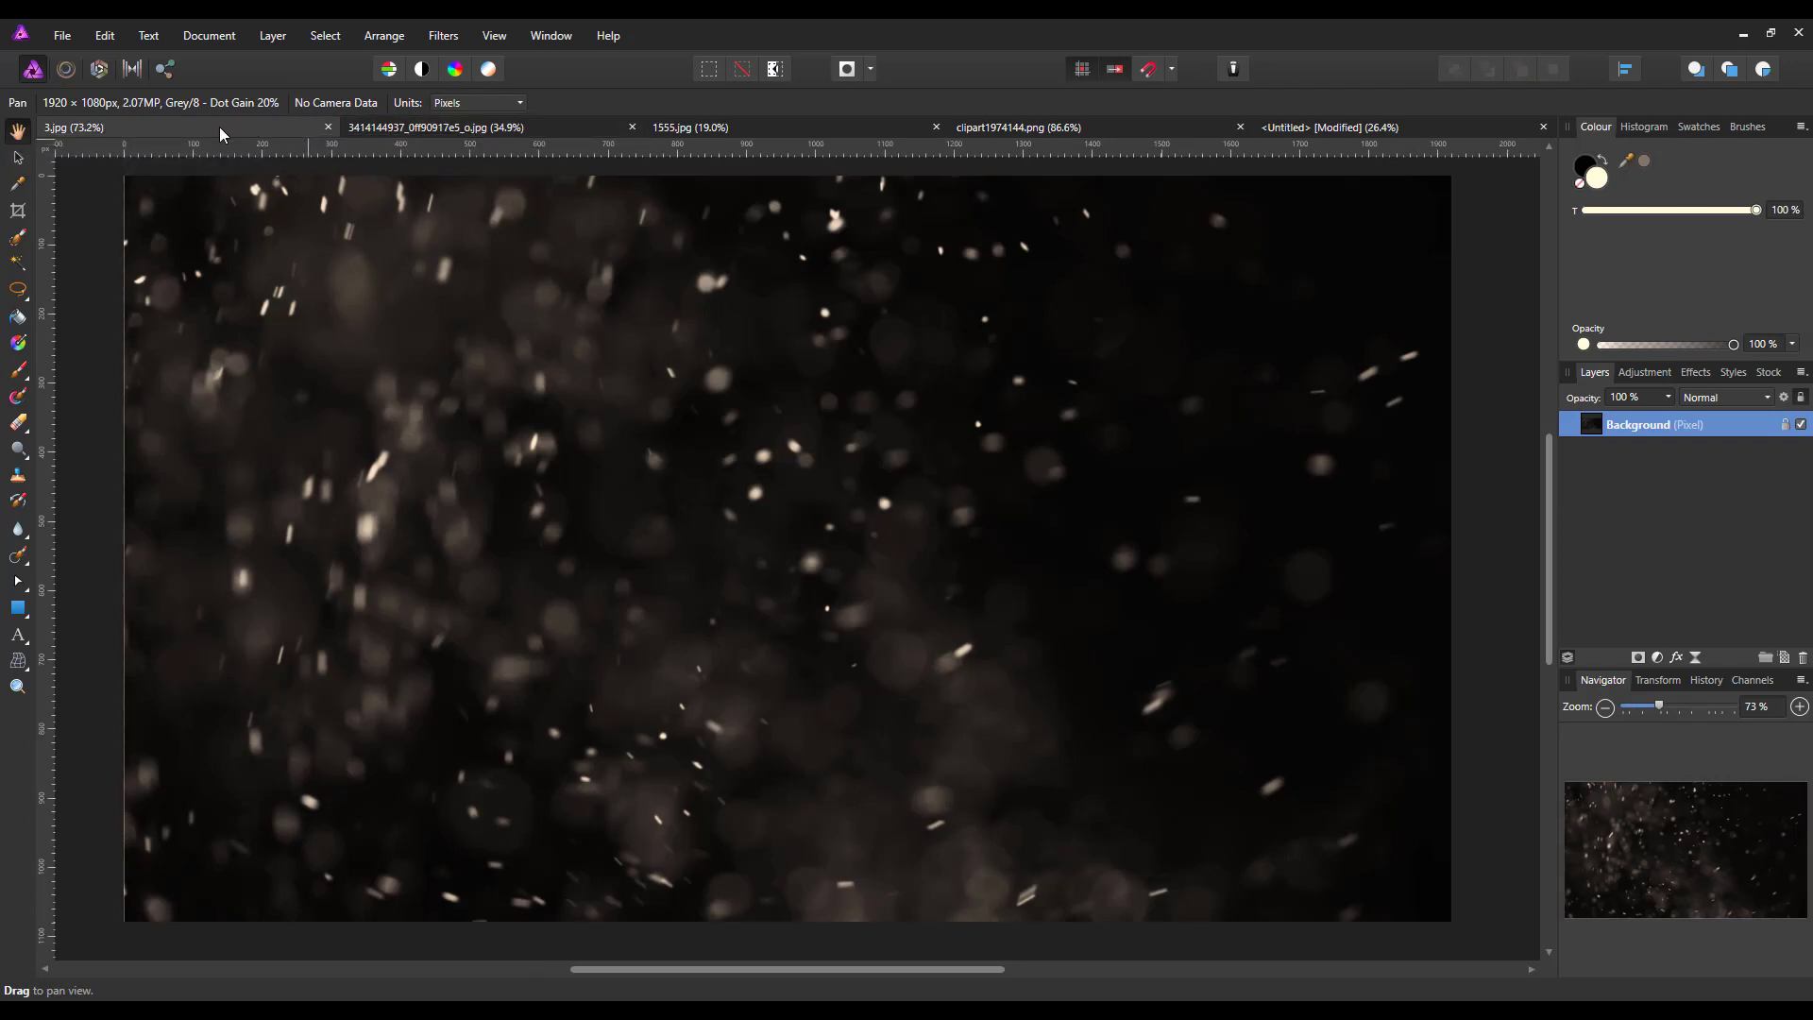
Copy the colour powder explosion layer from 1555.jpg and paste it directly above the green layer in the untitled document
{"action": "left_click", "coordinate": [472, 127]}
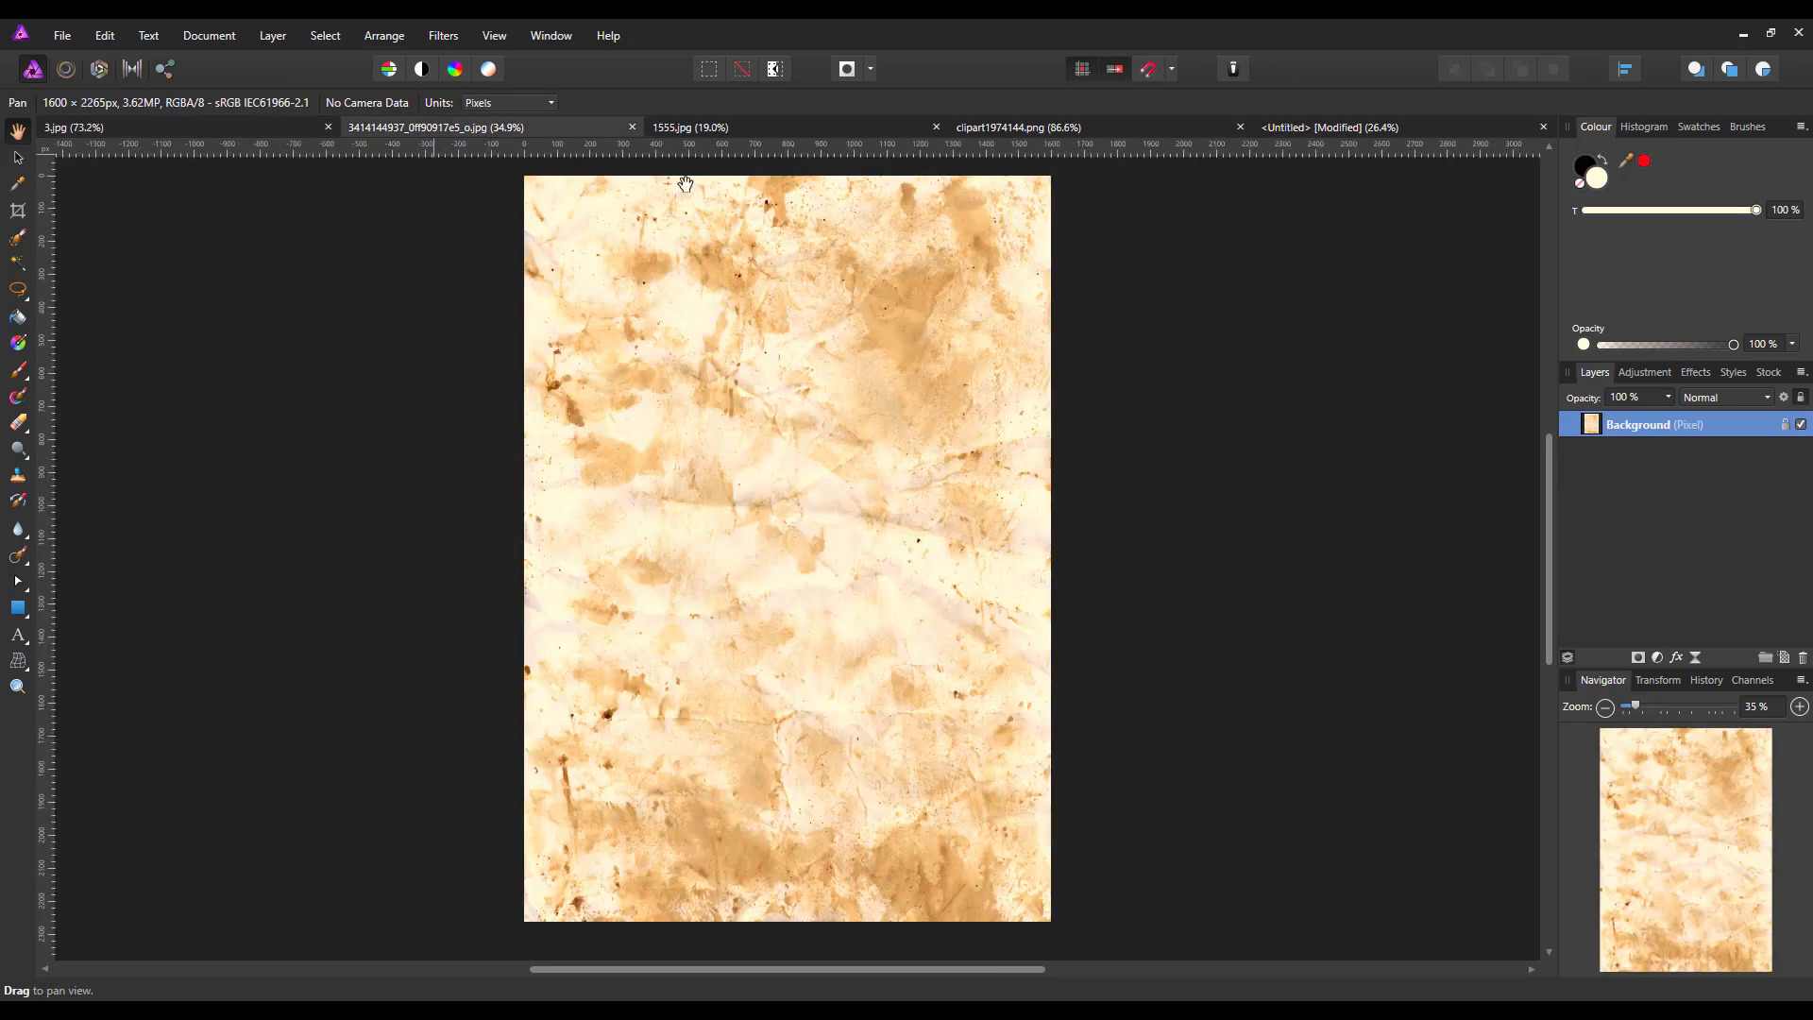
{"action": "left_click", "coordinate": [765, 133]}
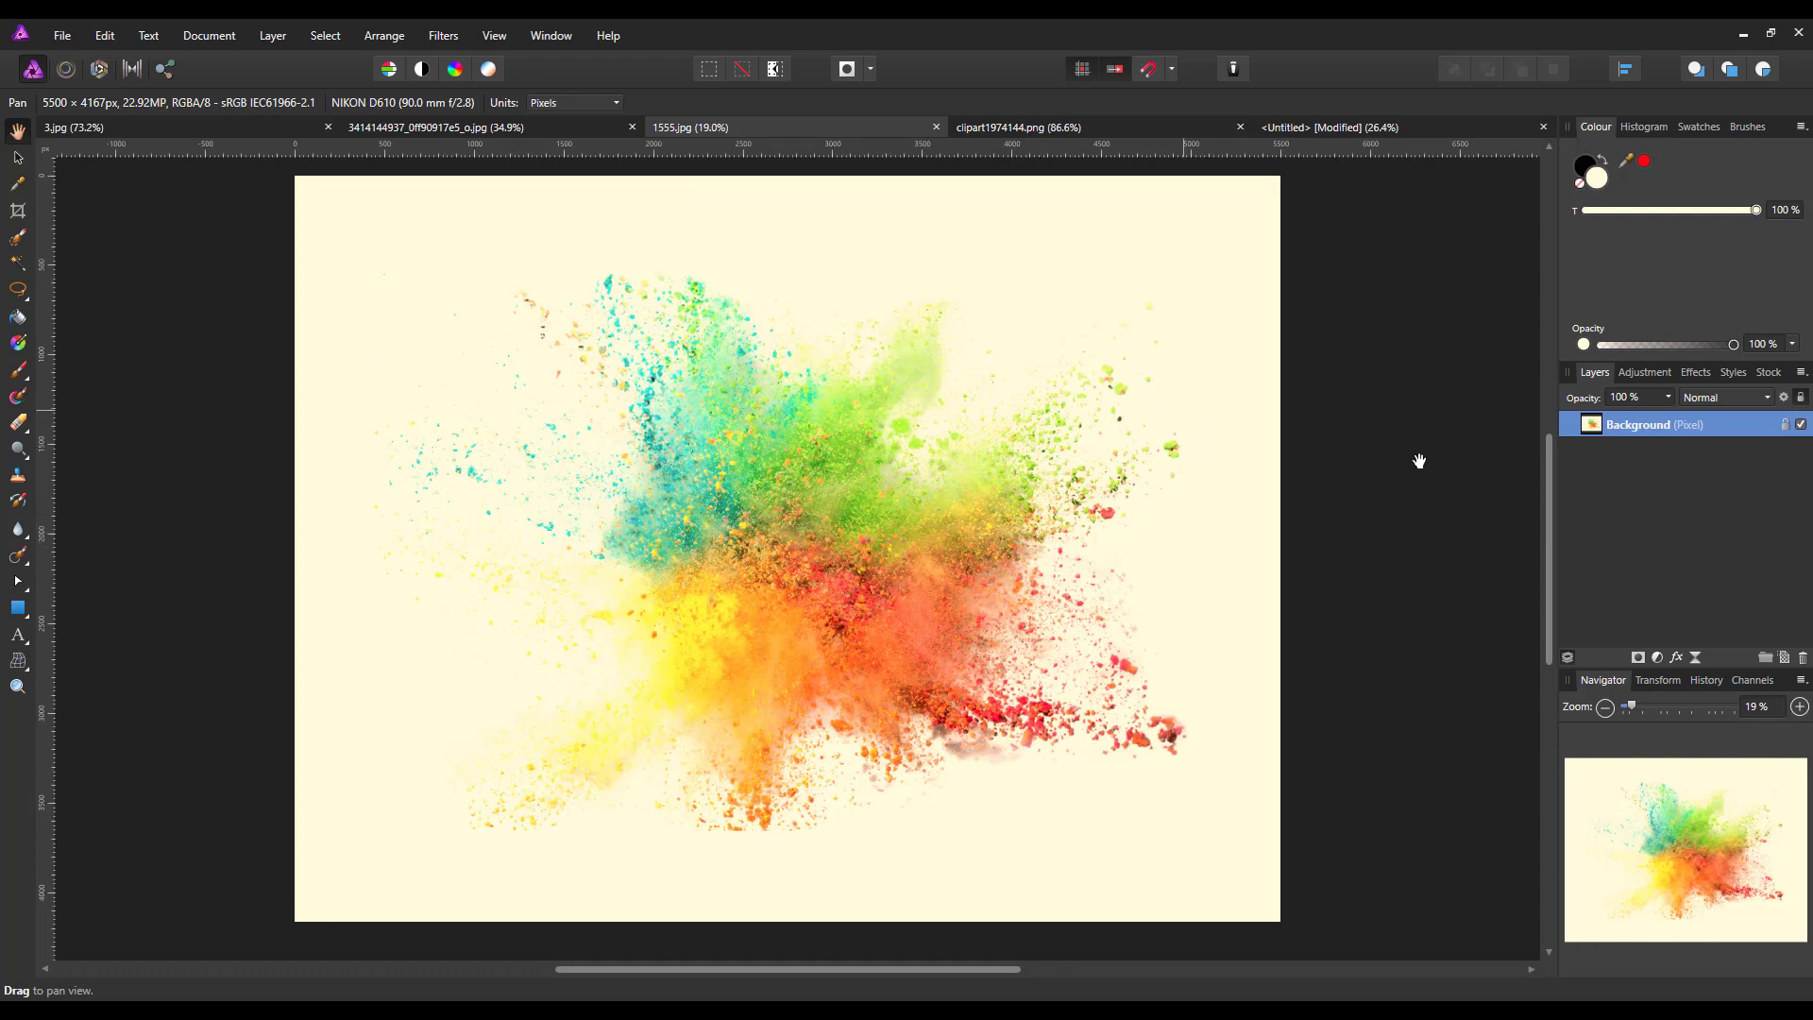
{"action": "right_click", "coordinate": [1646, 423]}
{"action": "left_click", "coordinate": [1606, 467]}
{"action": "left_click", "coordinate": [1373, 129]}
{"action": "key", "text": "b"}
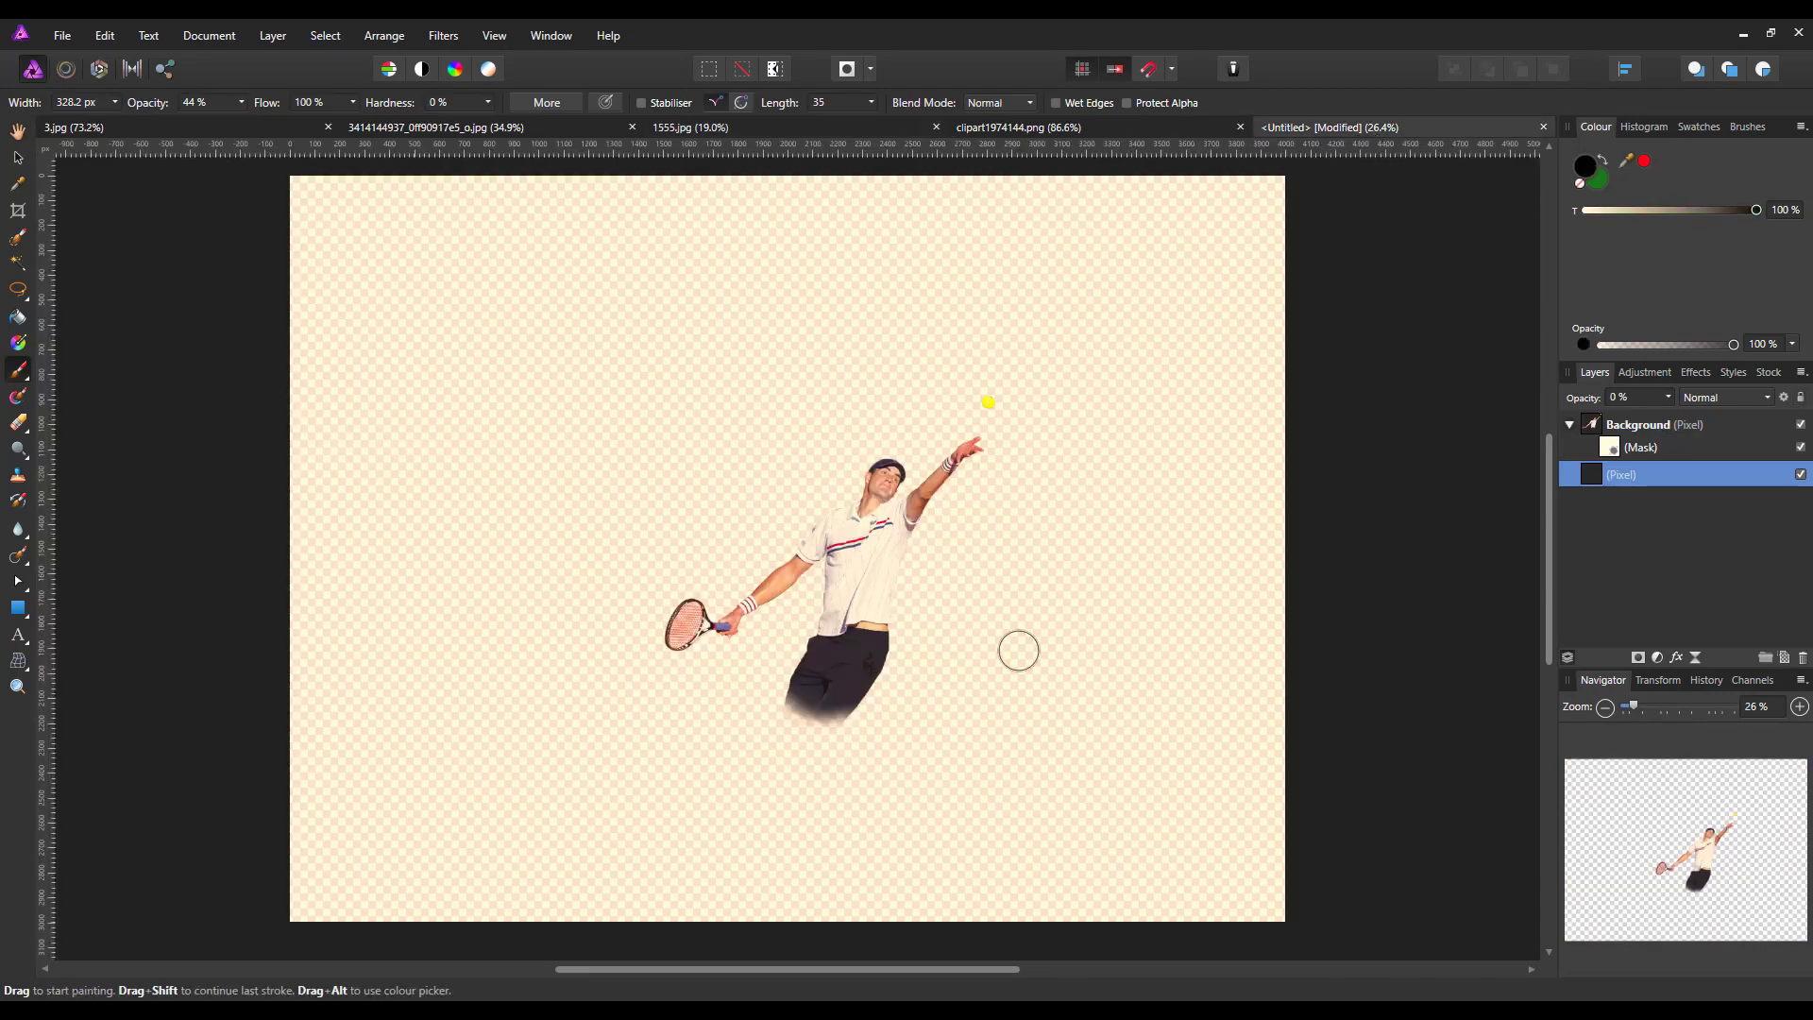
{"action": "left_click", "coordinate": [105, 36]}
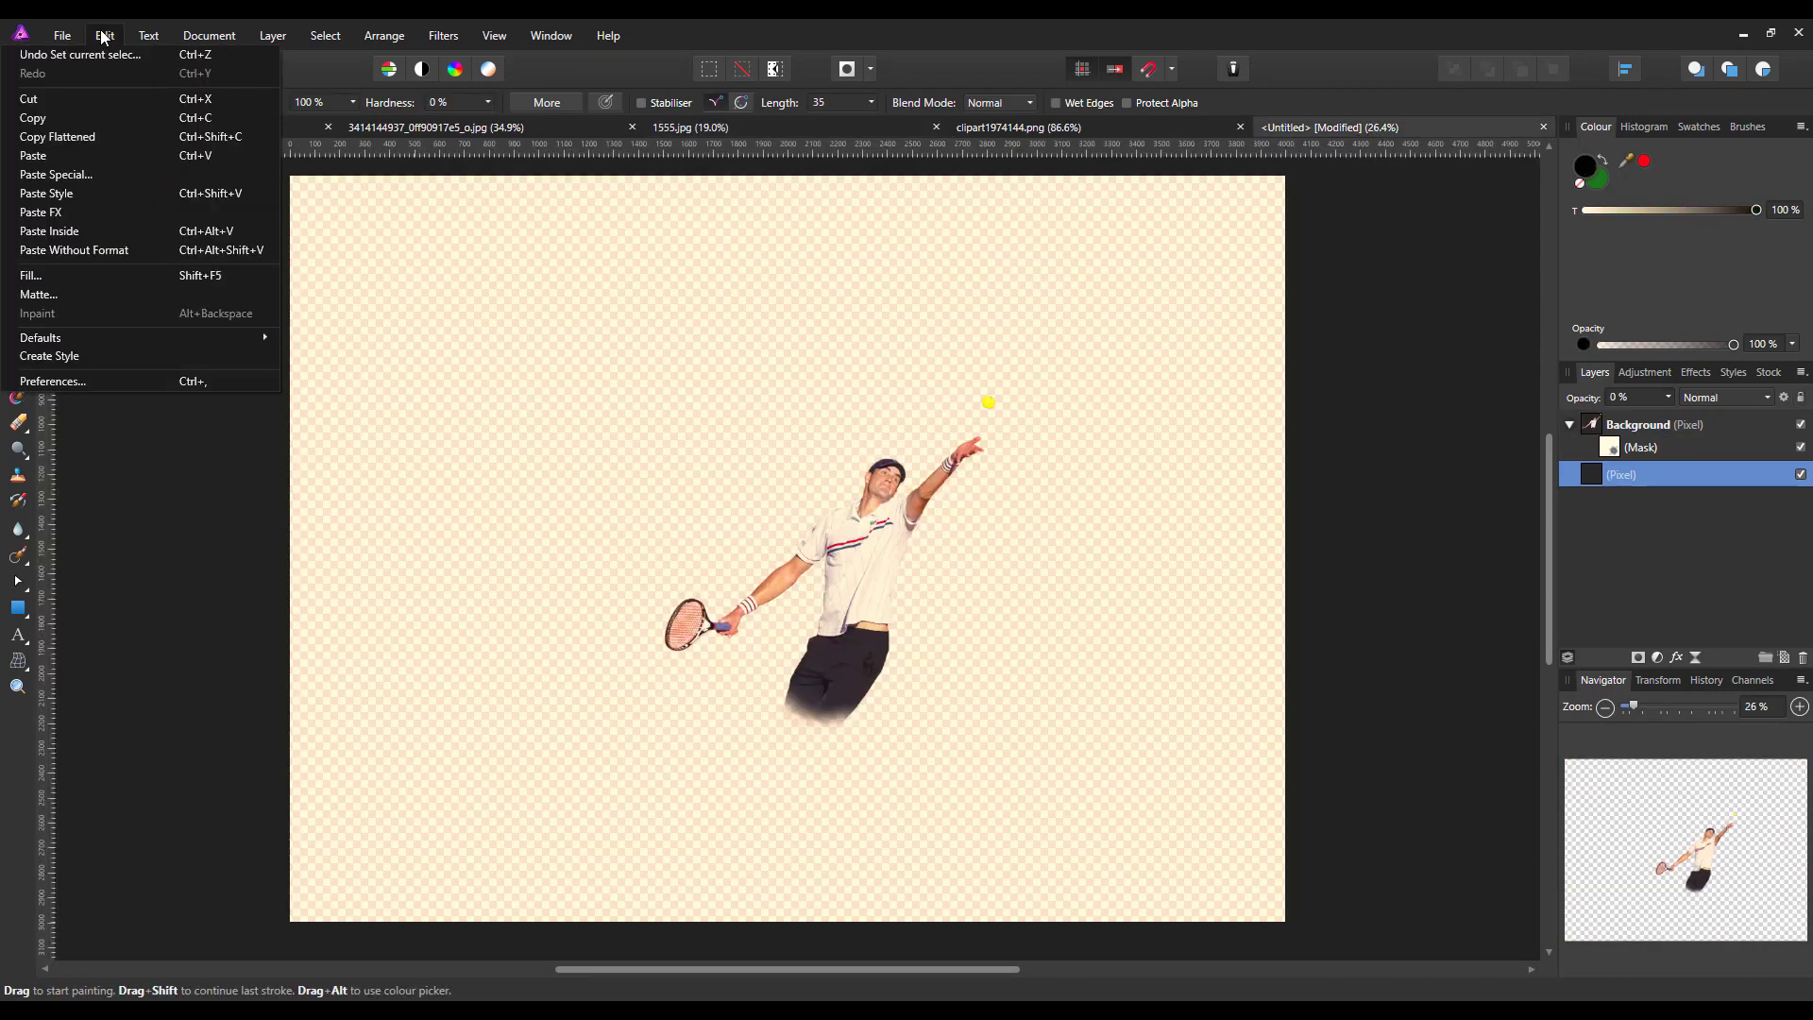
{"action": "left_click", "coordinate": [46, 157]}
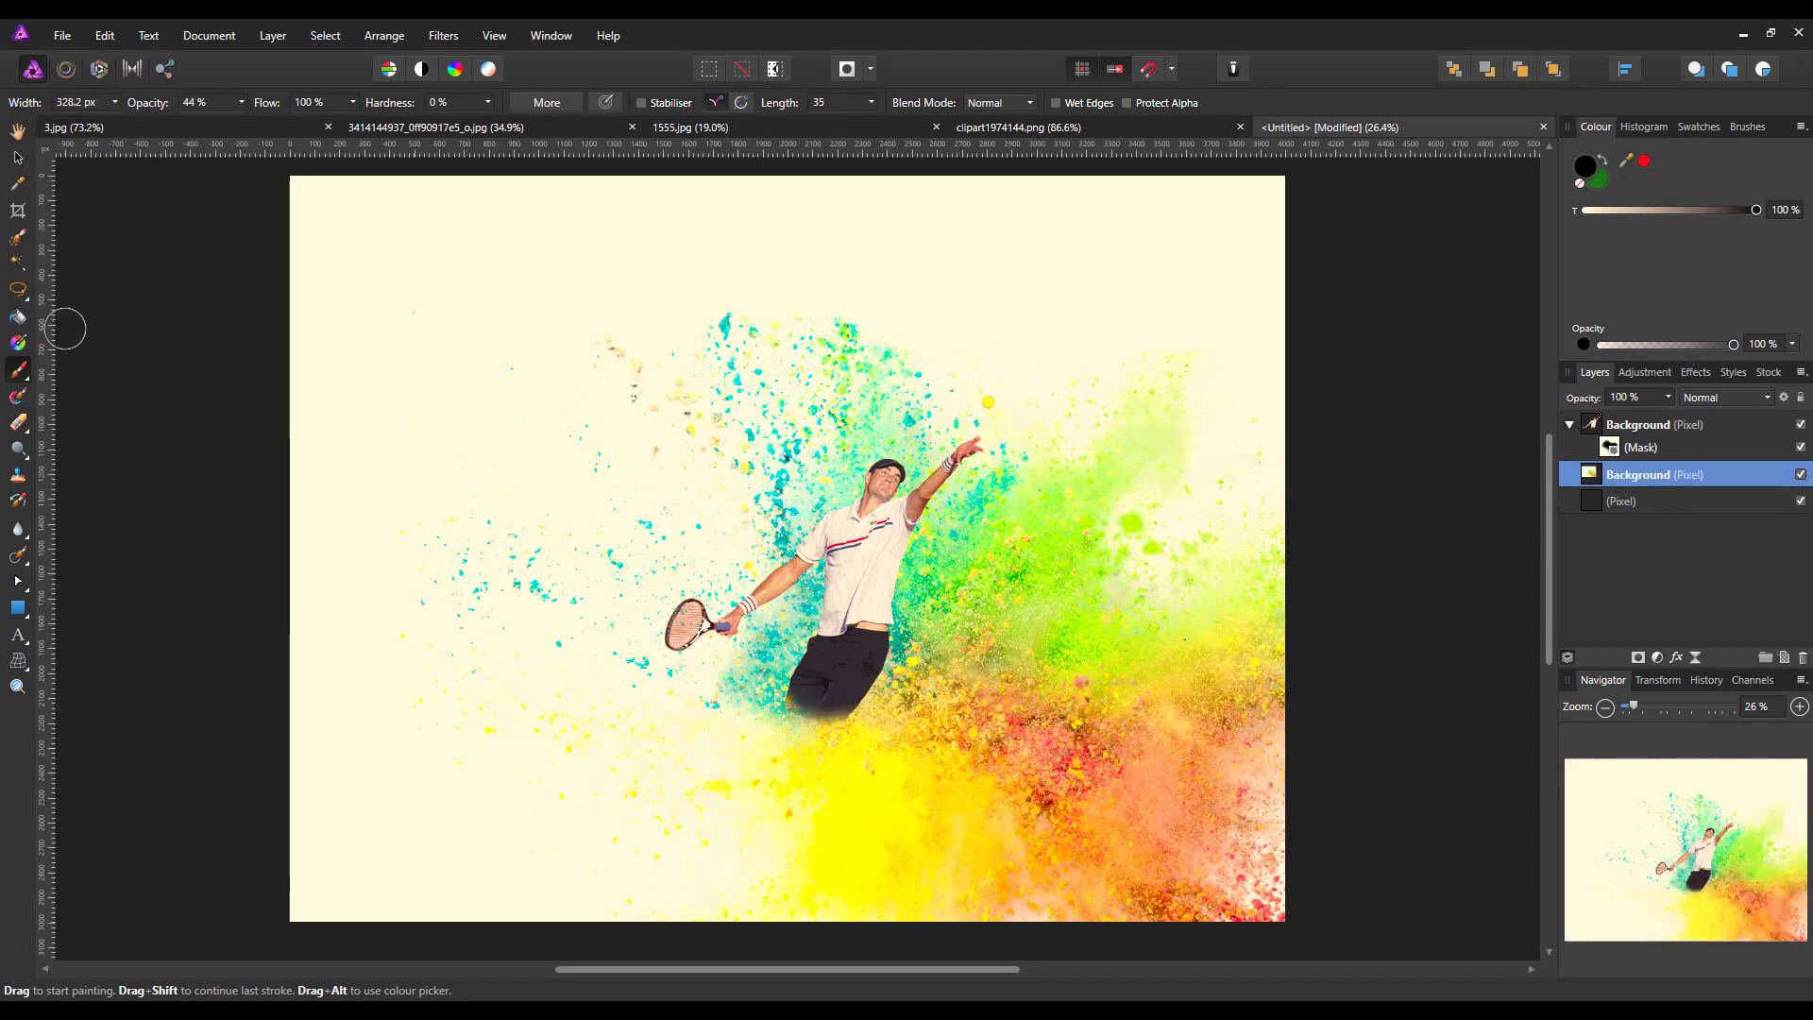
Shrink the pasted powder explosion proportionally to about 1068 dpi and move it behind the player's legs
{"action": "left_click", "coordinate": [18, 158]}
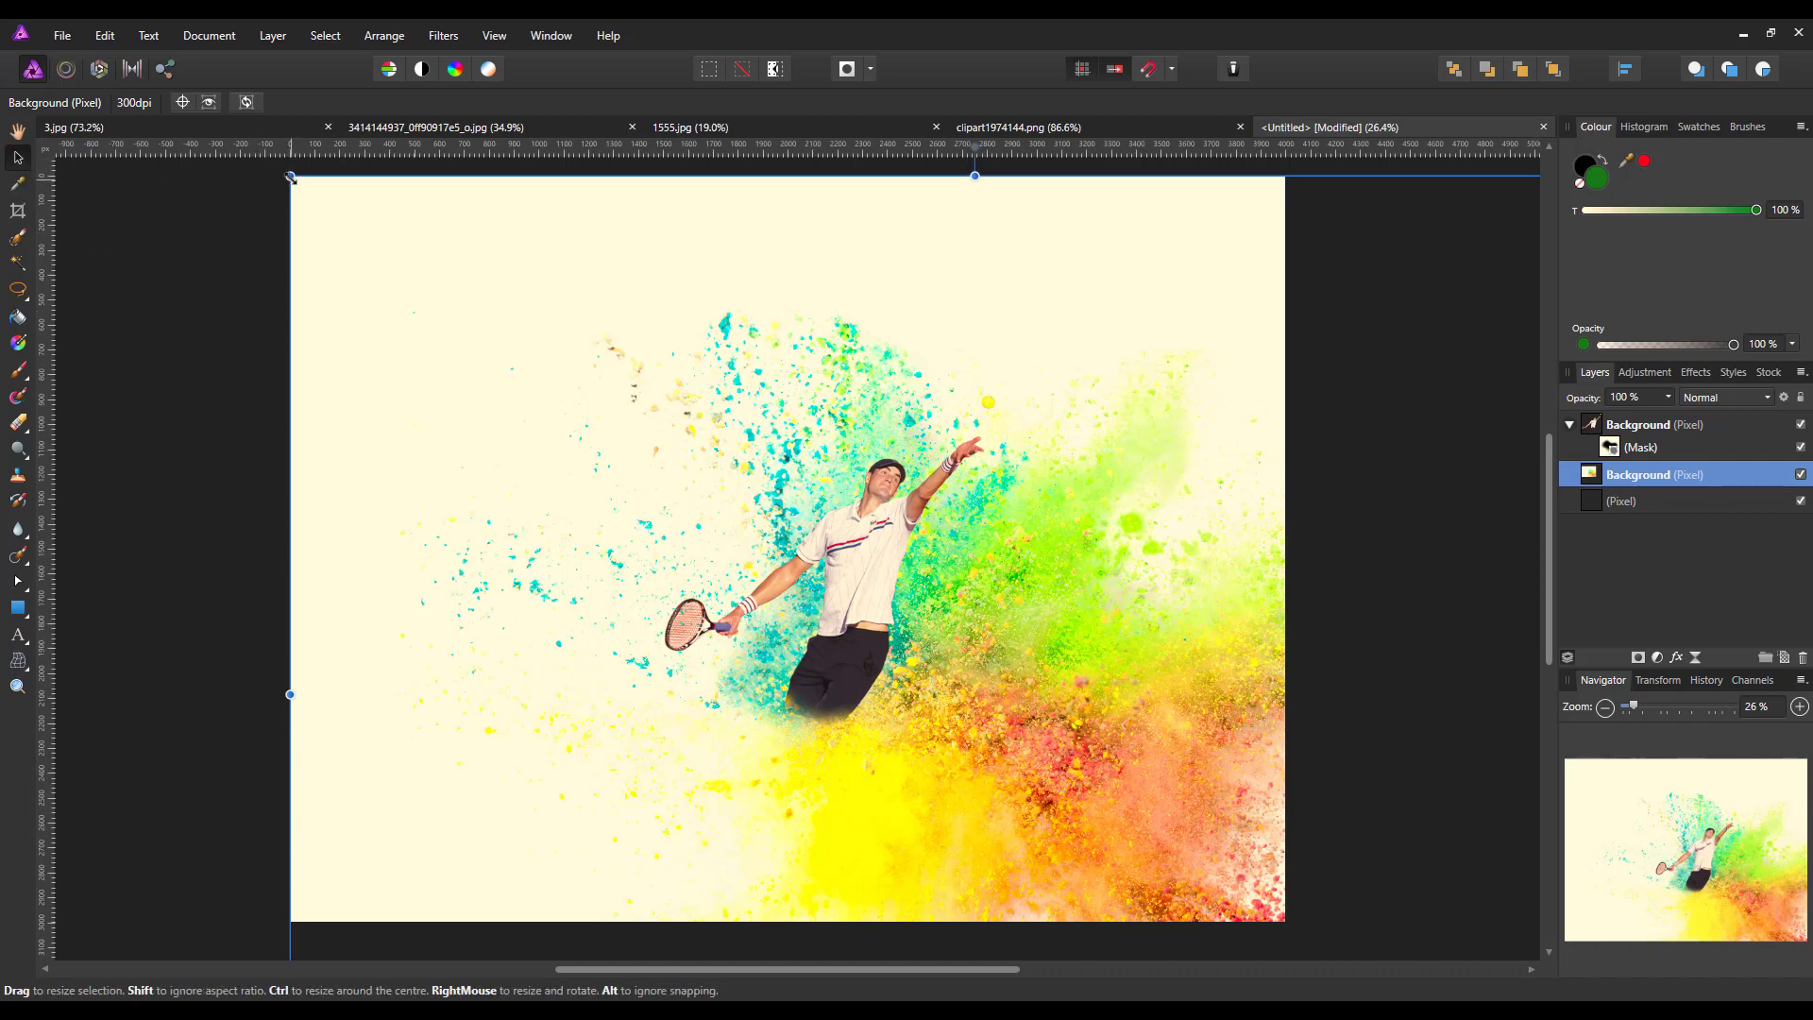
{"action": "left_click_drag", "start_coordinate": [290, 176], "coordinate": [783, 550]}
{"action": "left_click_drag", "start_coordinate": [965, 744], "coordinate": [862, 775]}
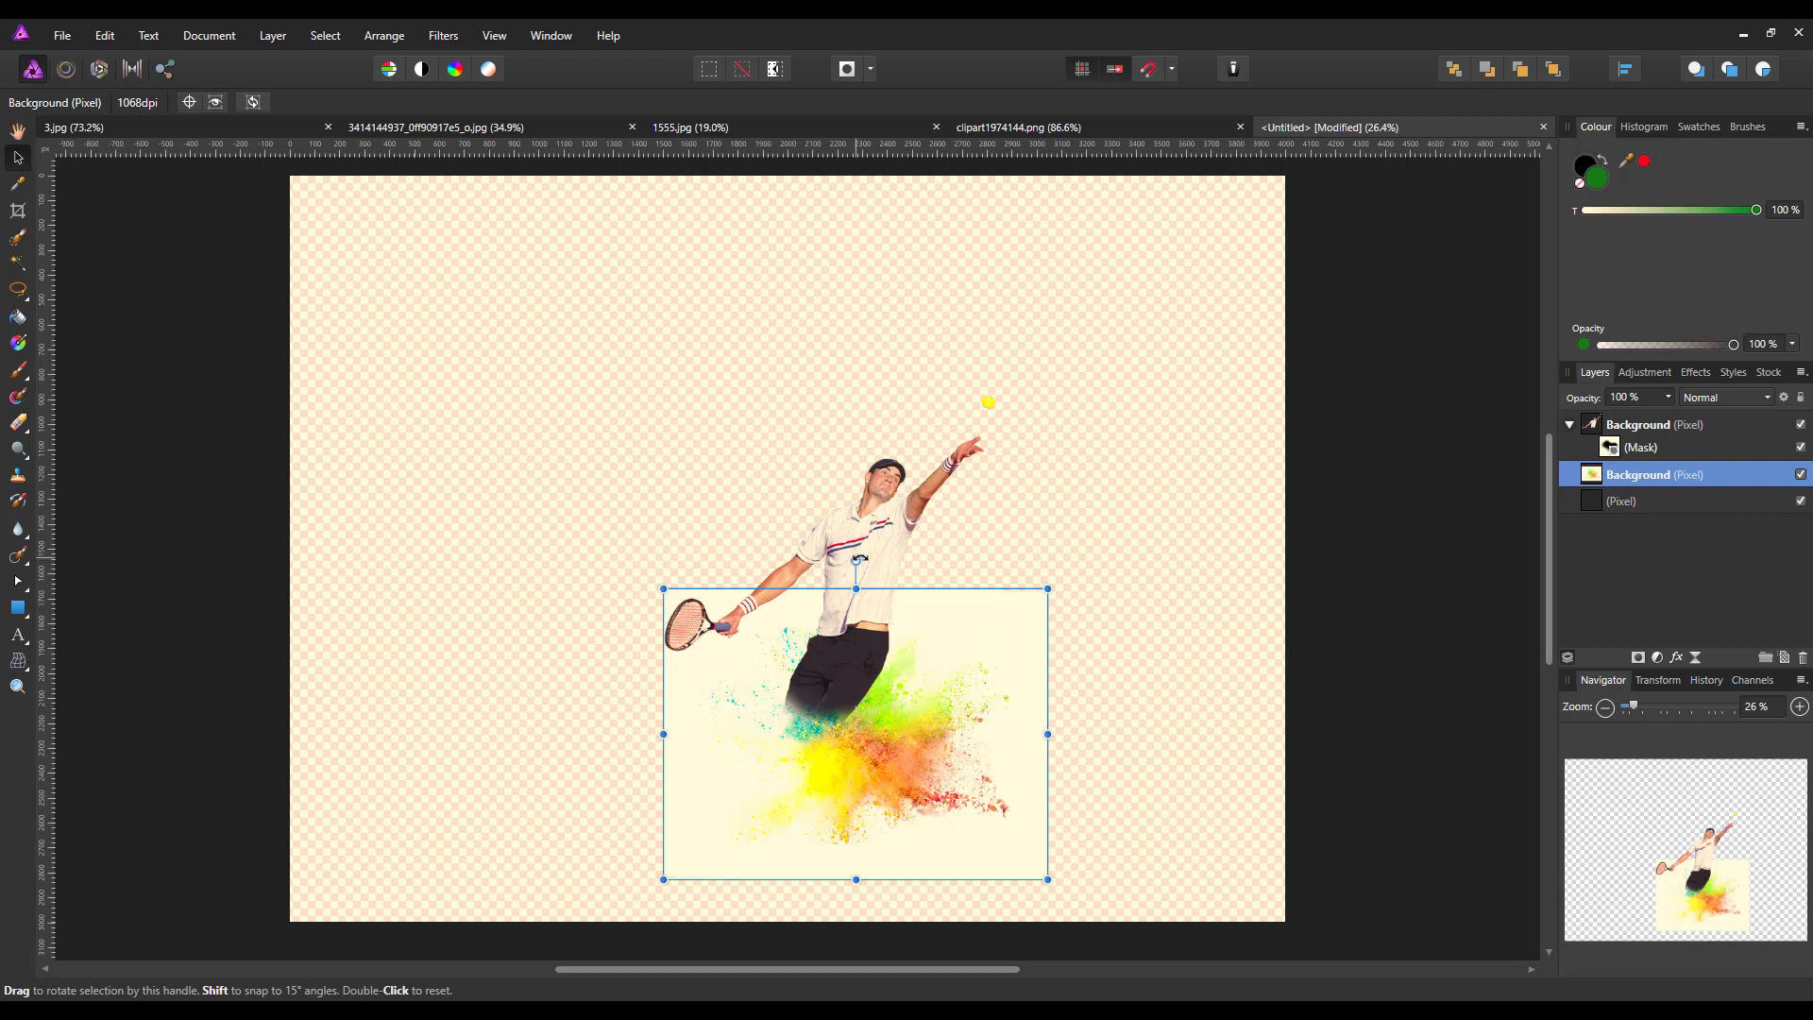
Rotate the powder explosion clockwise by about 36° and enlarge it to about 750 dpi, centred behind the player's lower body
{"action": "left_click_drag", "start_coordinate": [854, 560], "coordinate": [947, 601]}
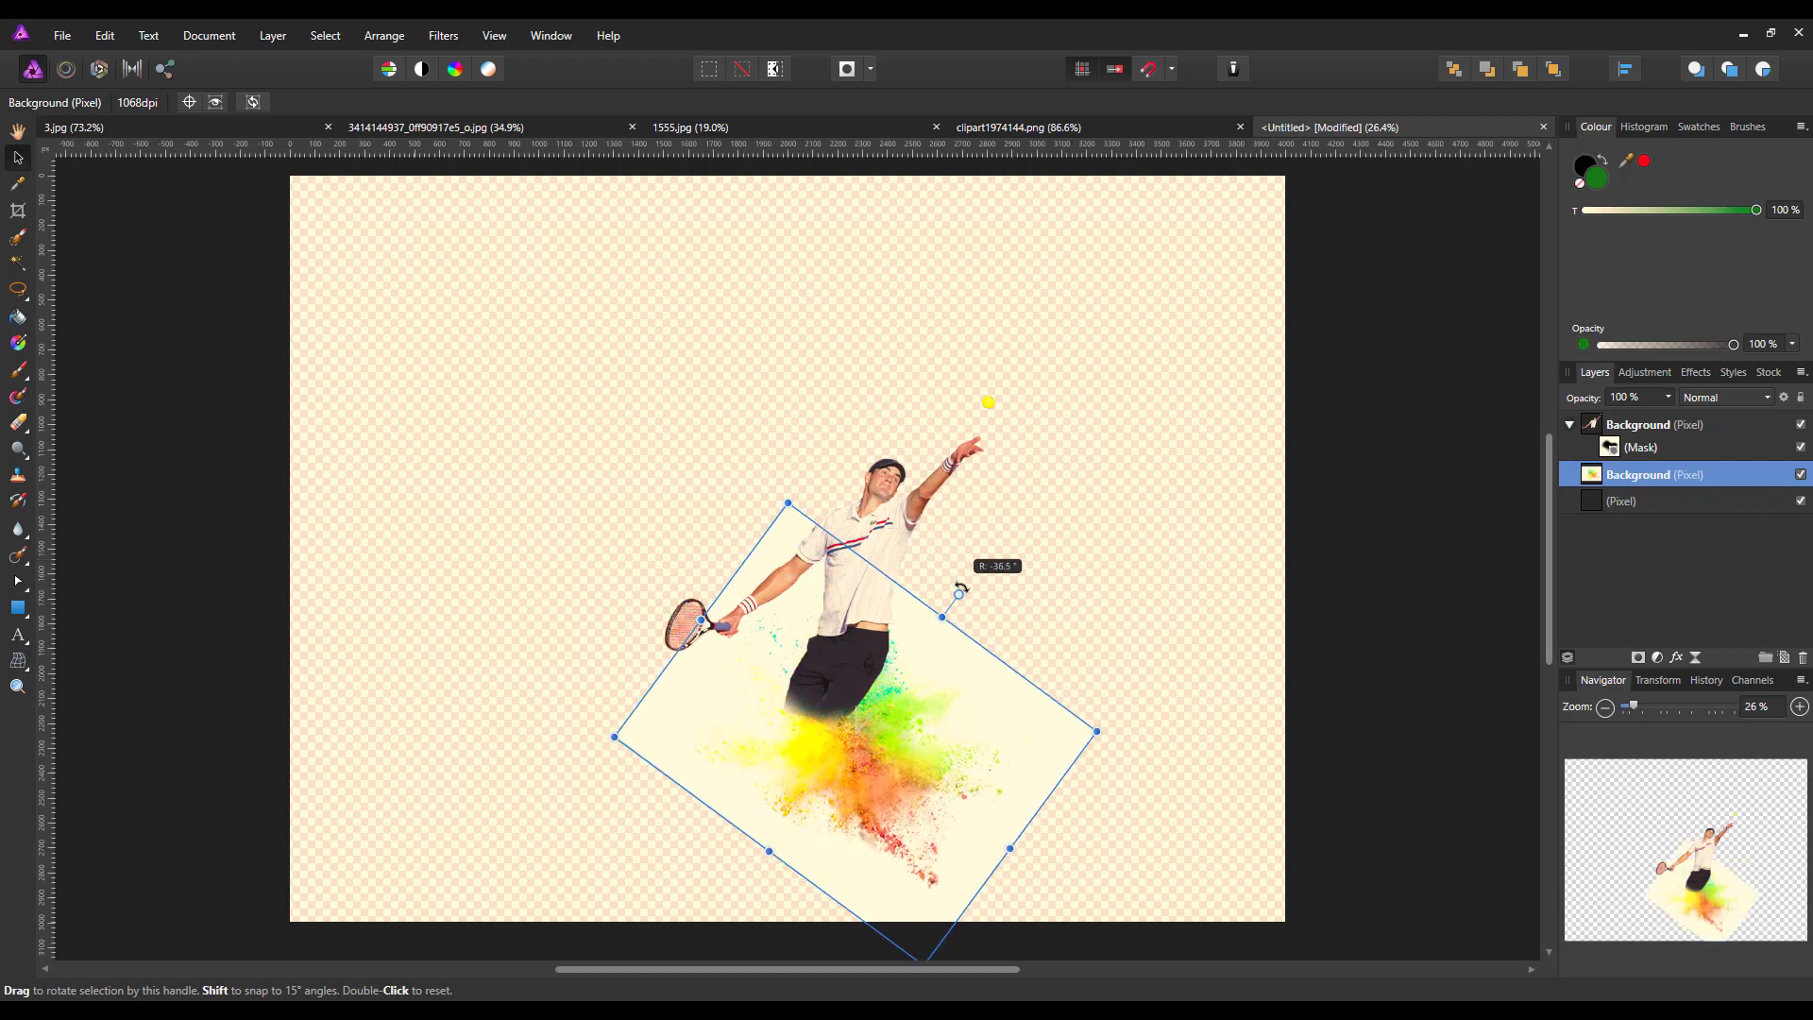
{"action": "left_click_drag", "start_coordinate": [870, 763], "coordinate": [851, 746]}
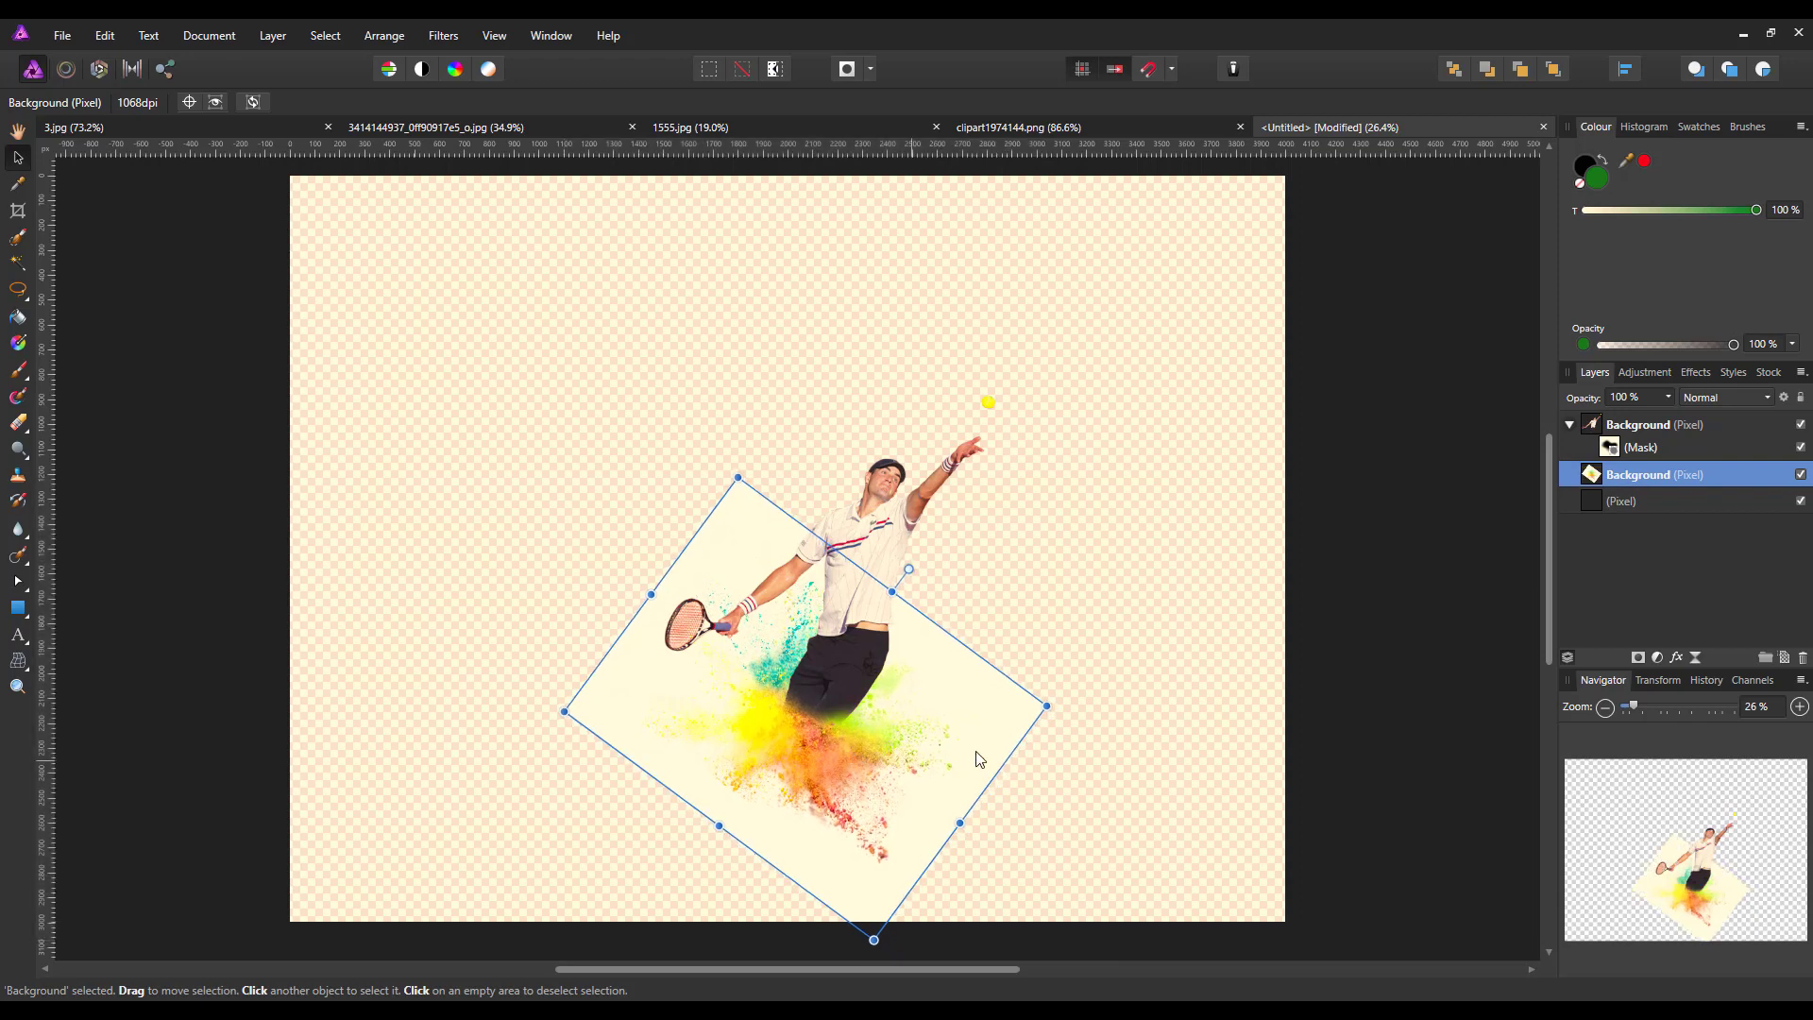
{"action": "left_click_drag", "start_coordinate": [1051, 705], "coordinate": [1149, 704]}
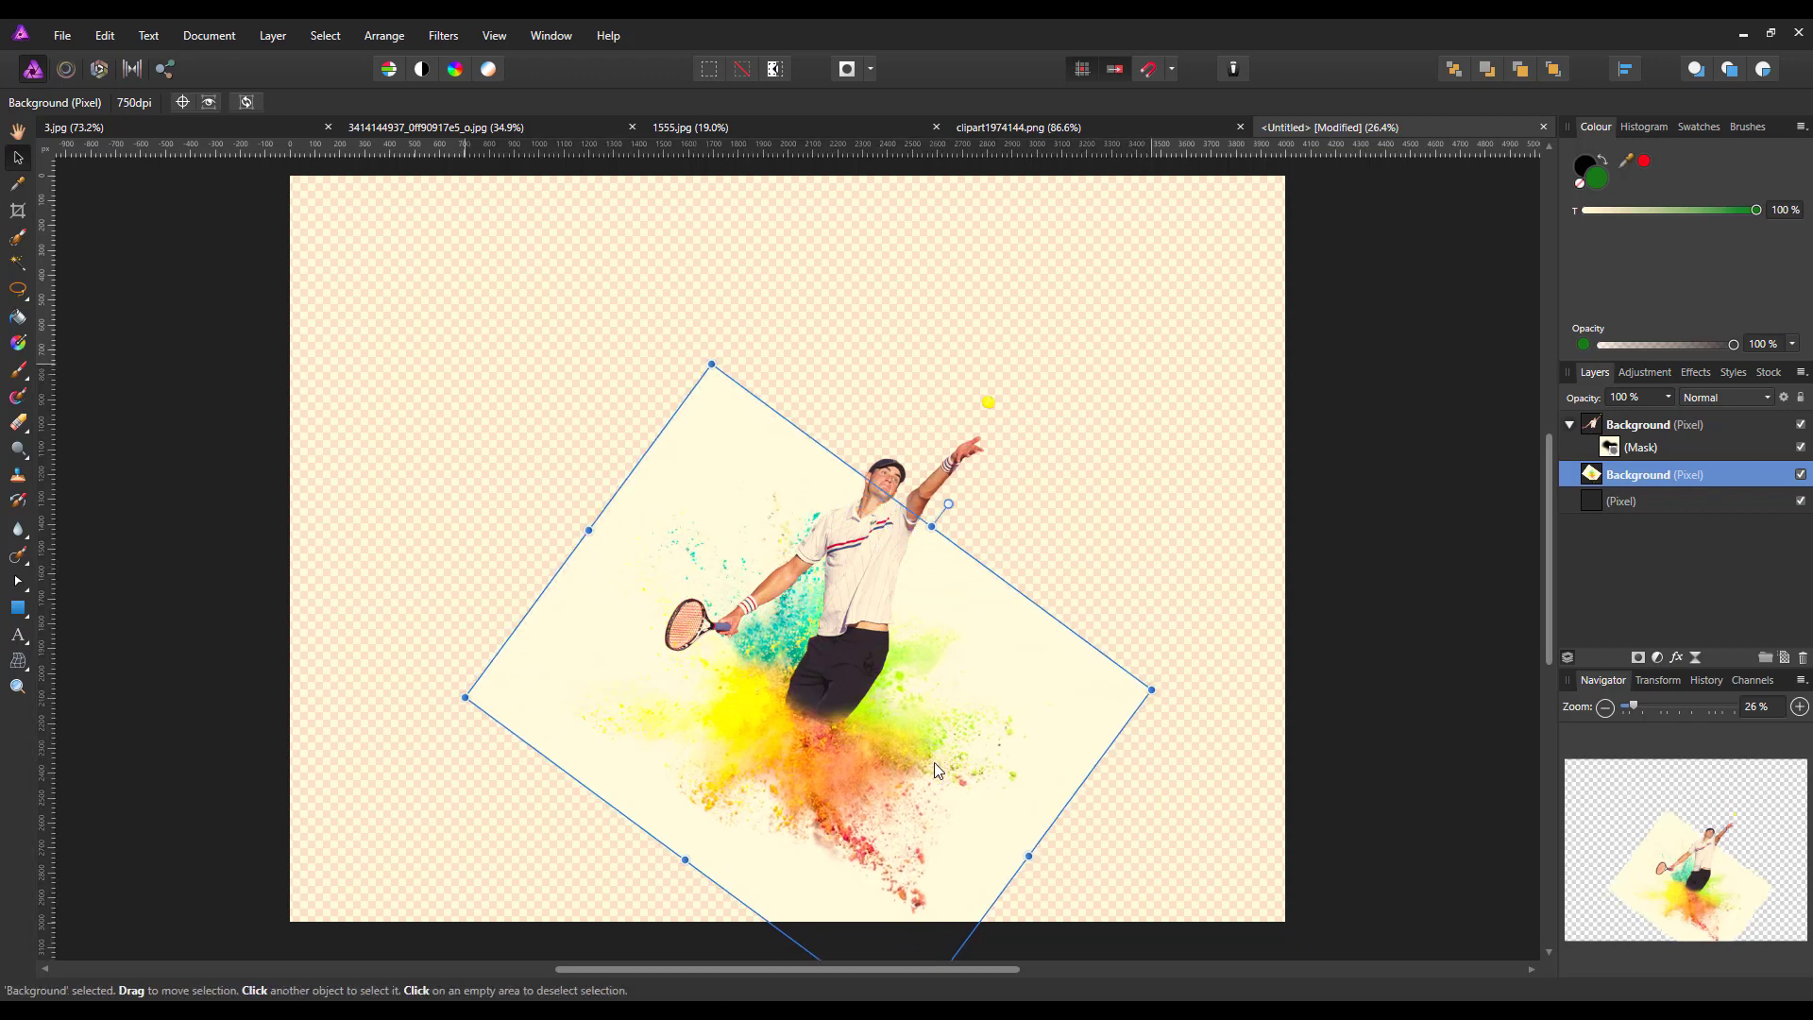
{"action": "left_click_drag", "start_coordinate": [931, 778], "coordinate": [940, 751]}
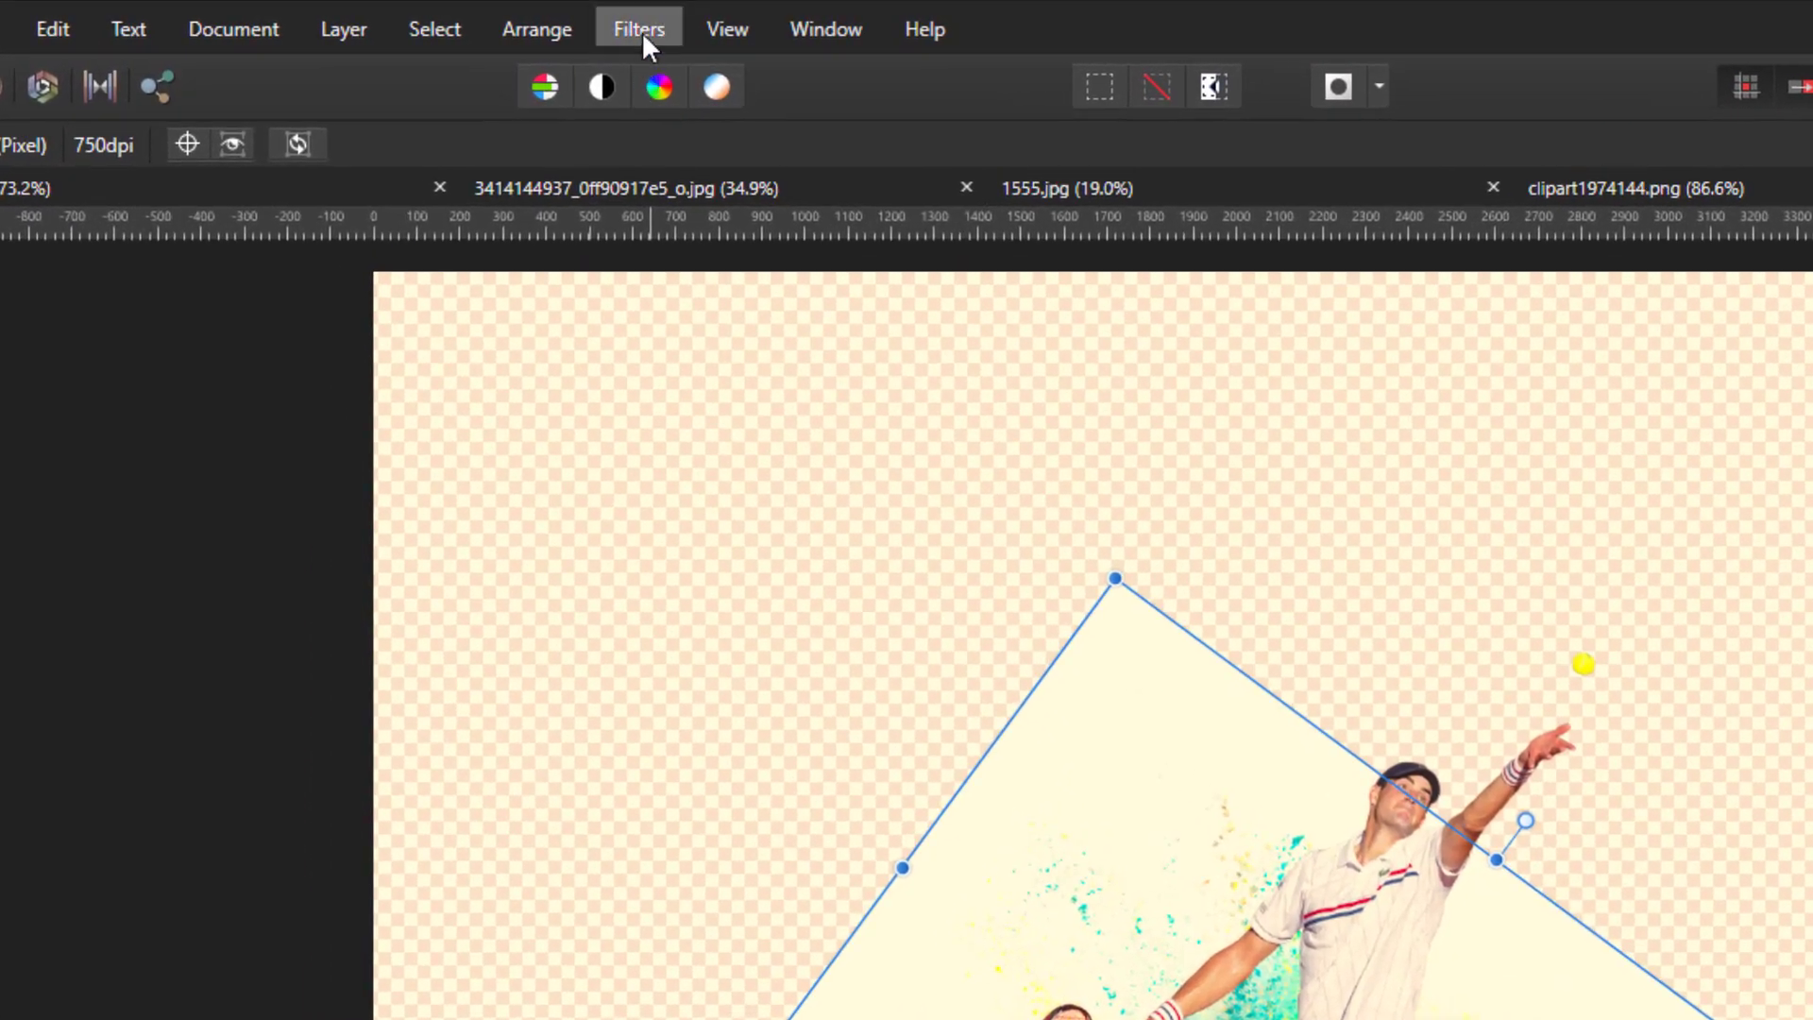
Remove the powder explosion's white background with the Erase White Paper filter
{"action": "left_click", "coordinate": [642, 32]}
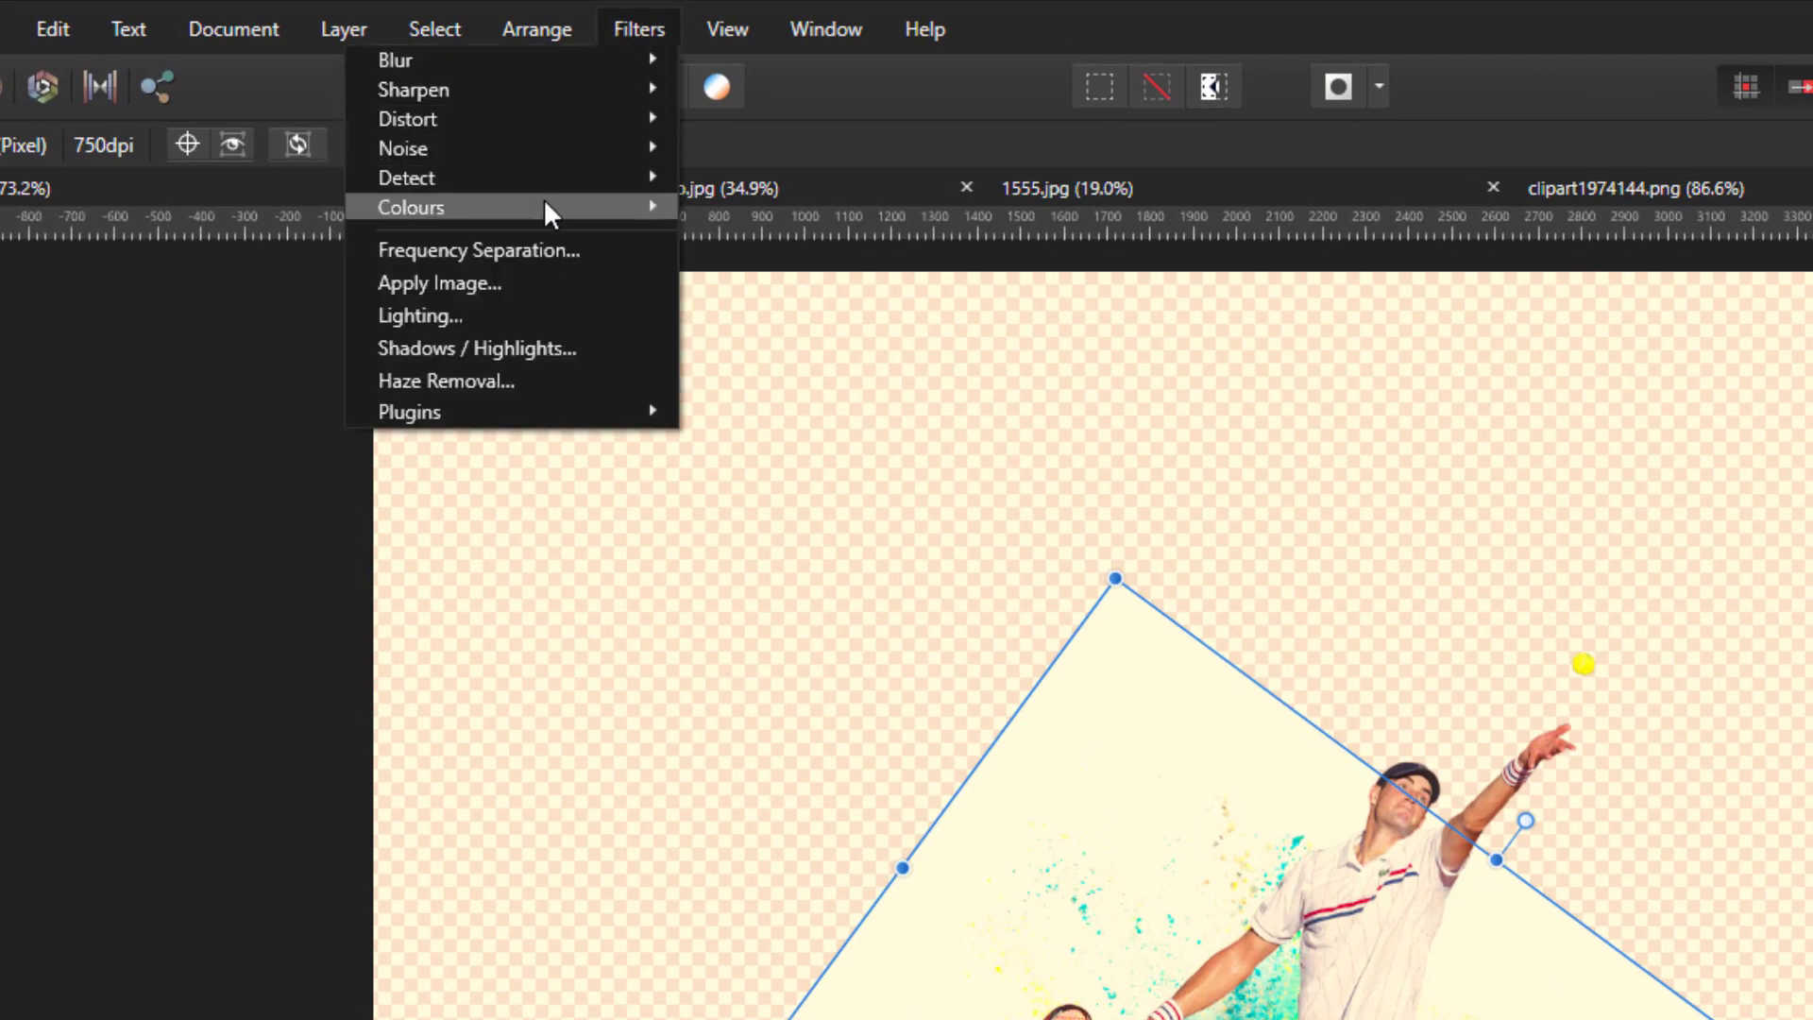
{"action": "mouse_move", "coordinate": [538, 202]}
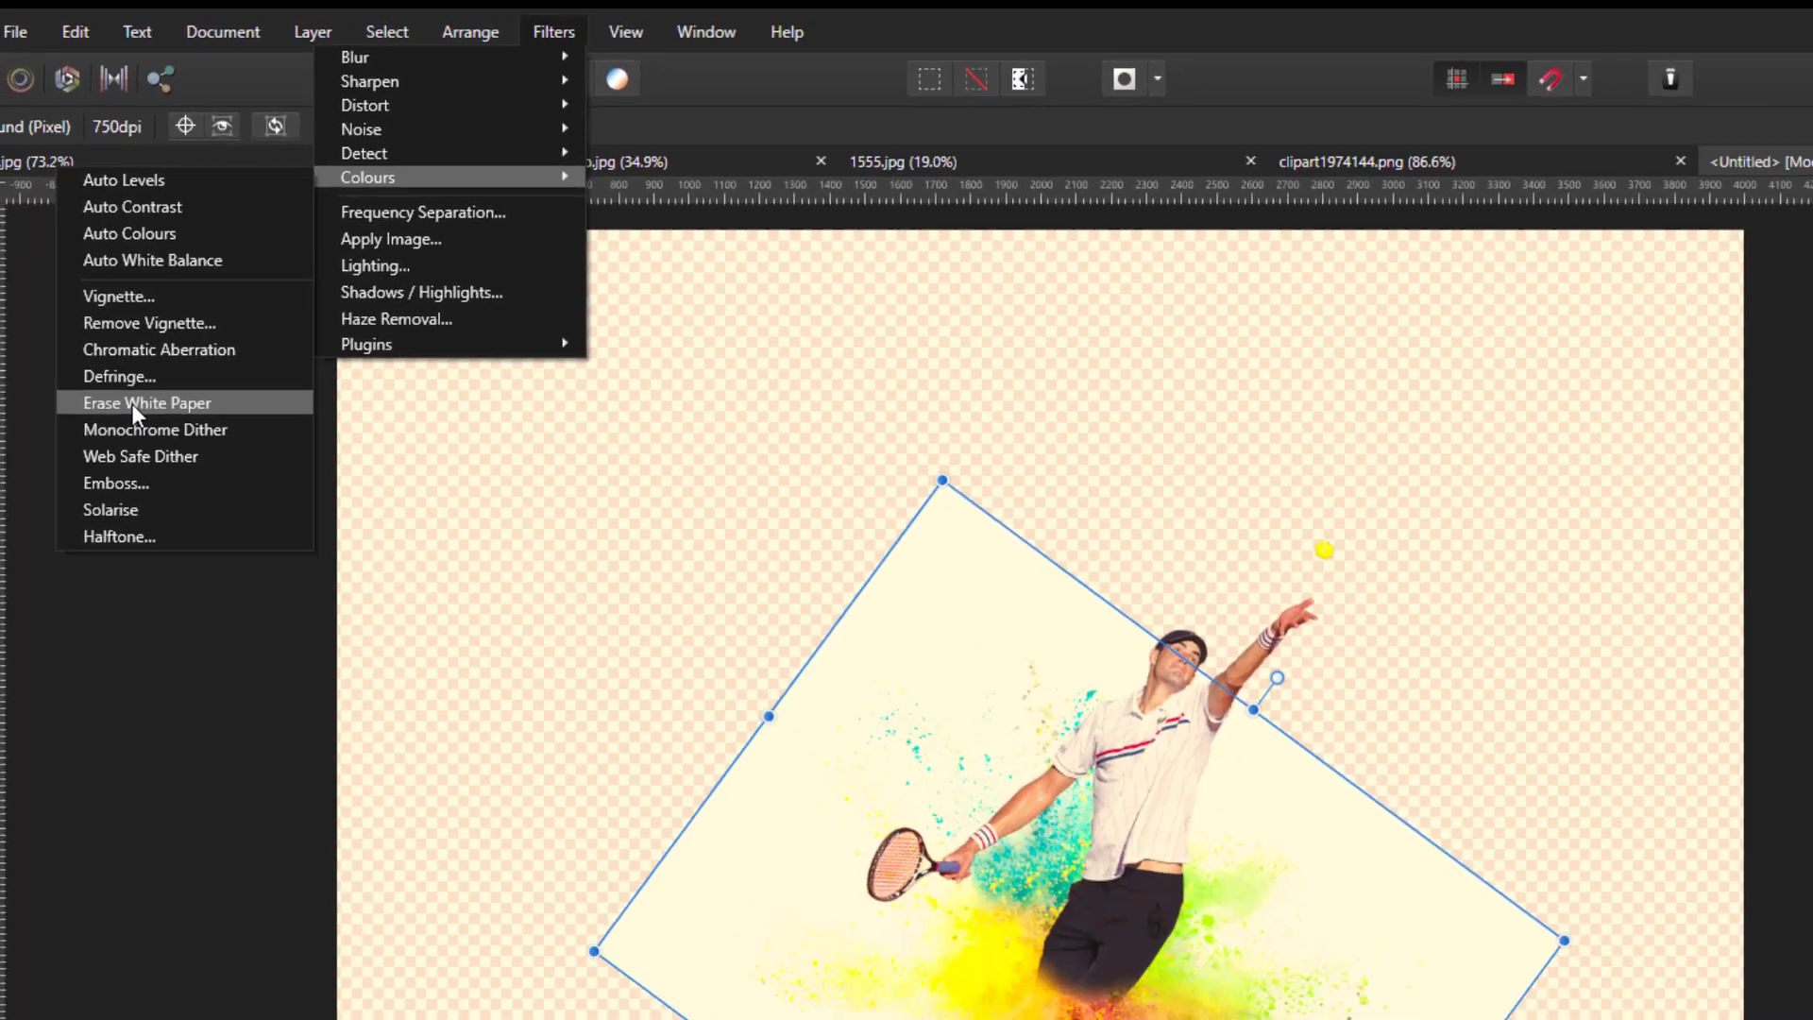
{"action": "left_click", "coordinate": [123, 484]}
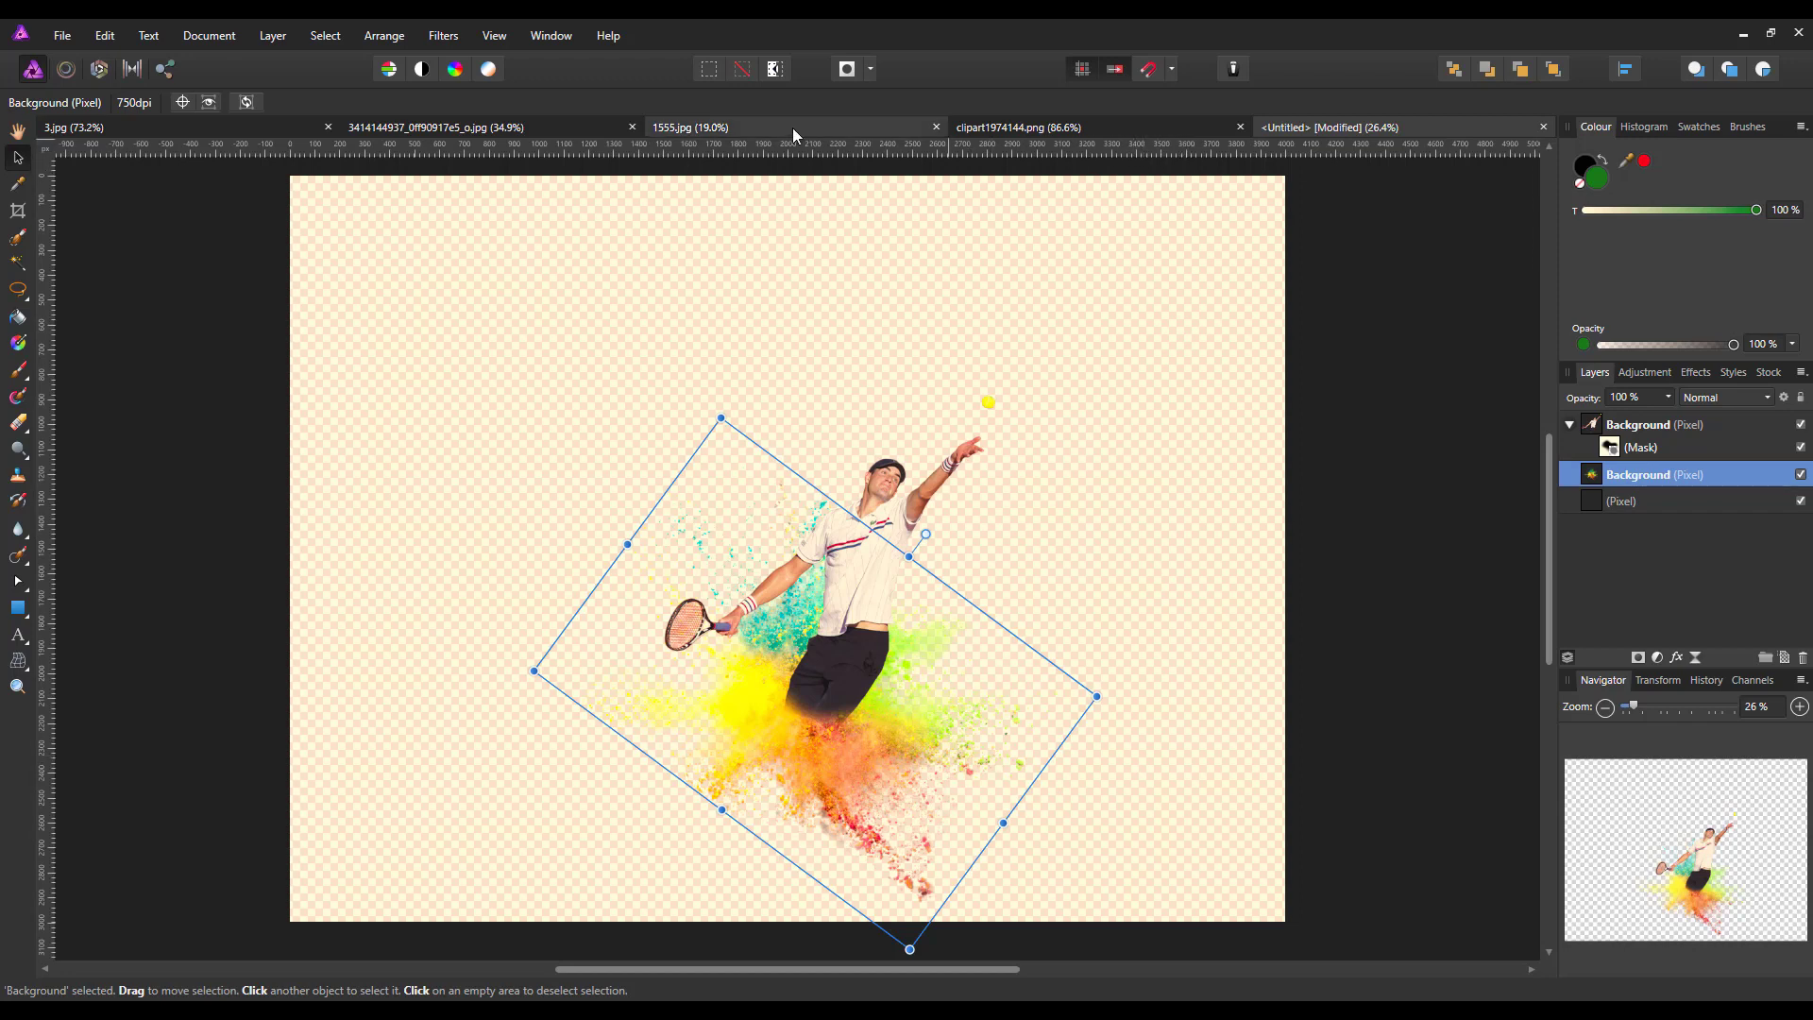
Copy the blue and pink powder burst layer from clipart1974144.png and paste it into the untitled document
{"action": "left_click", "coordinate": [1033, 126]}
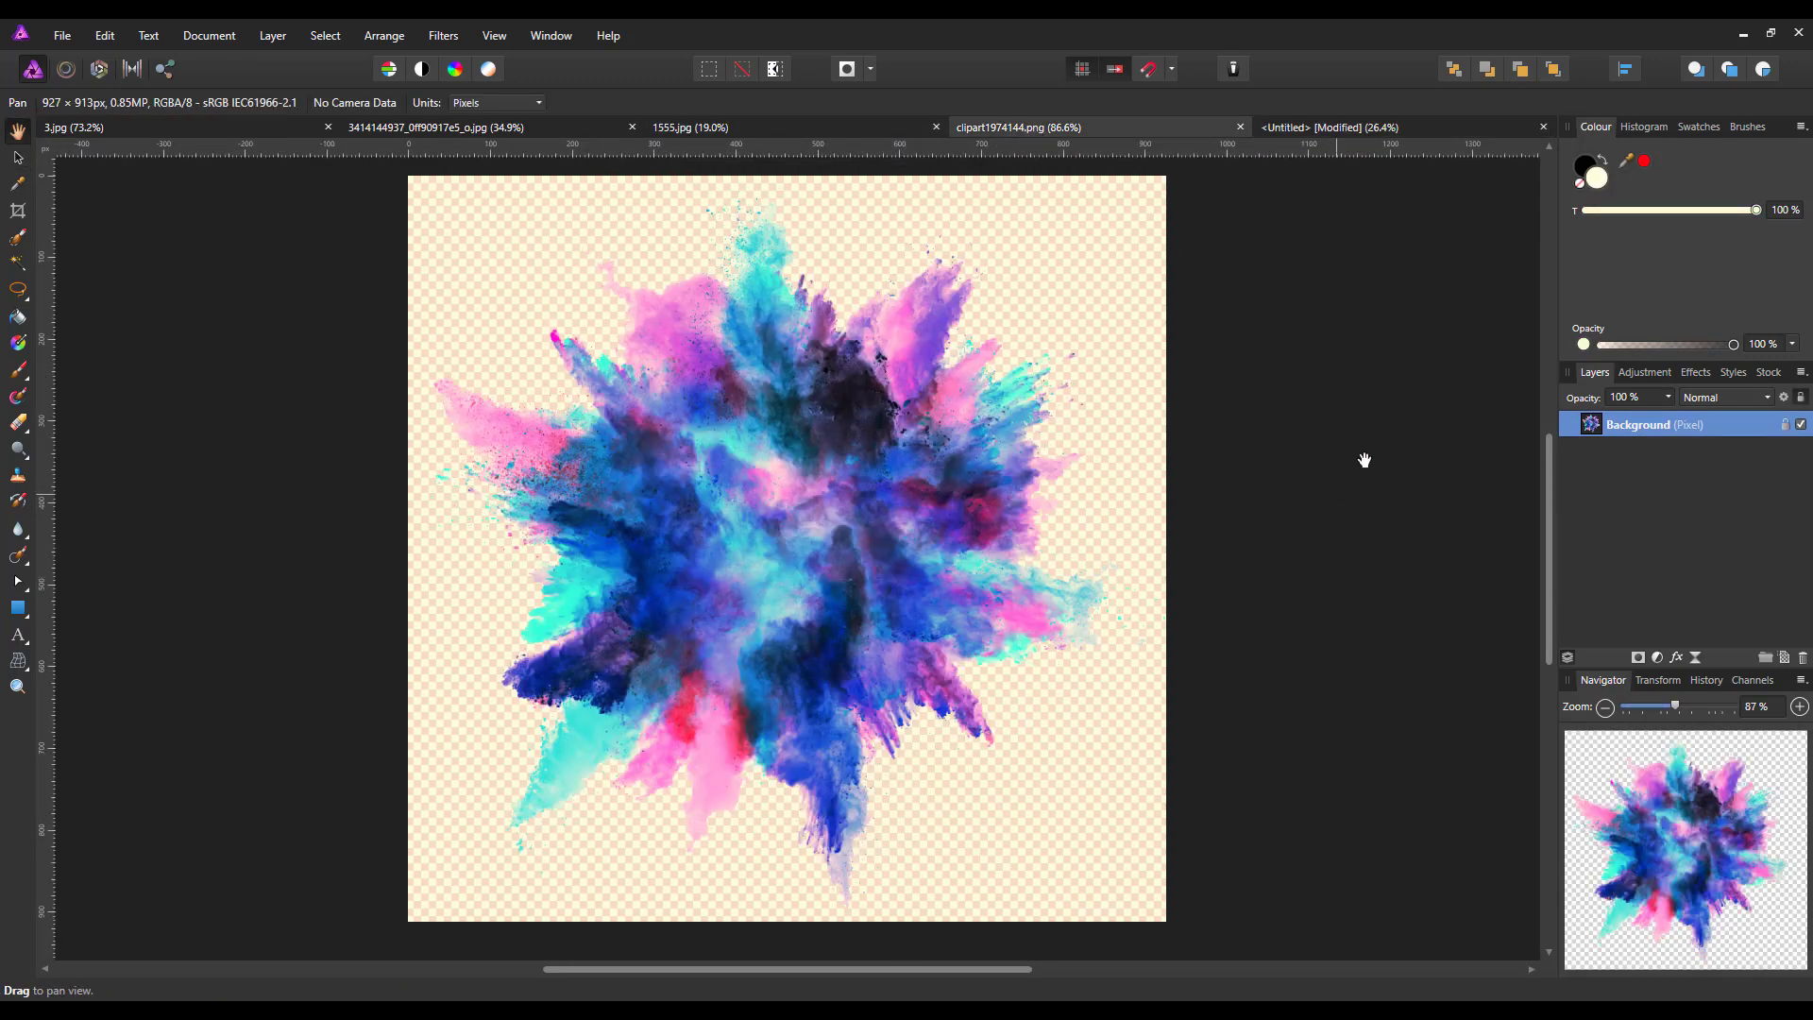
{"action": "right_click", "coordinate": [1628, 427]}
{"action": "left_click", "coordinate": [1600, 469]}
{"action": "left_click", "coordinate": [1360, 129]}
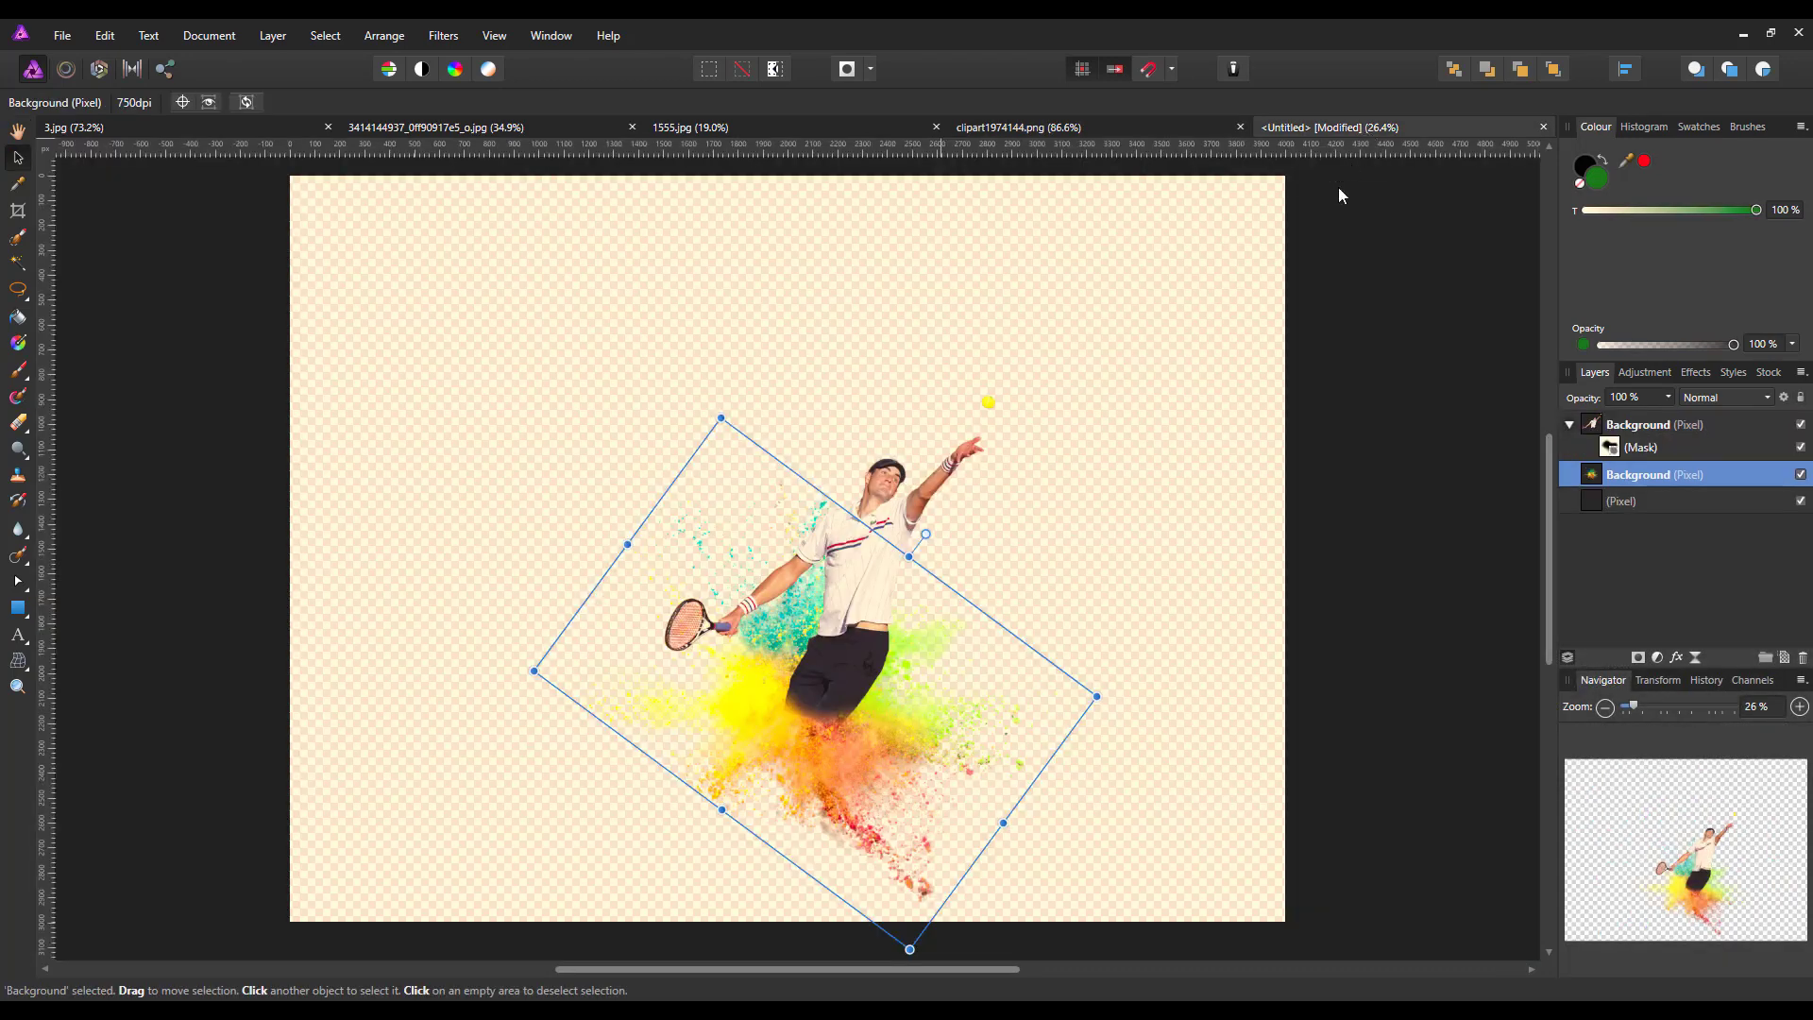
{"action": "left_click", "coordinate": [106, 38]}
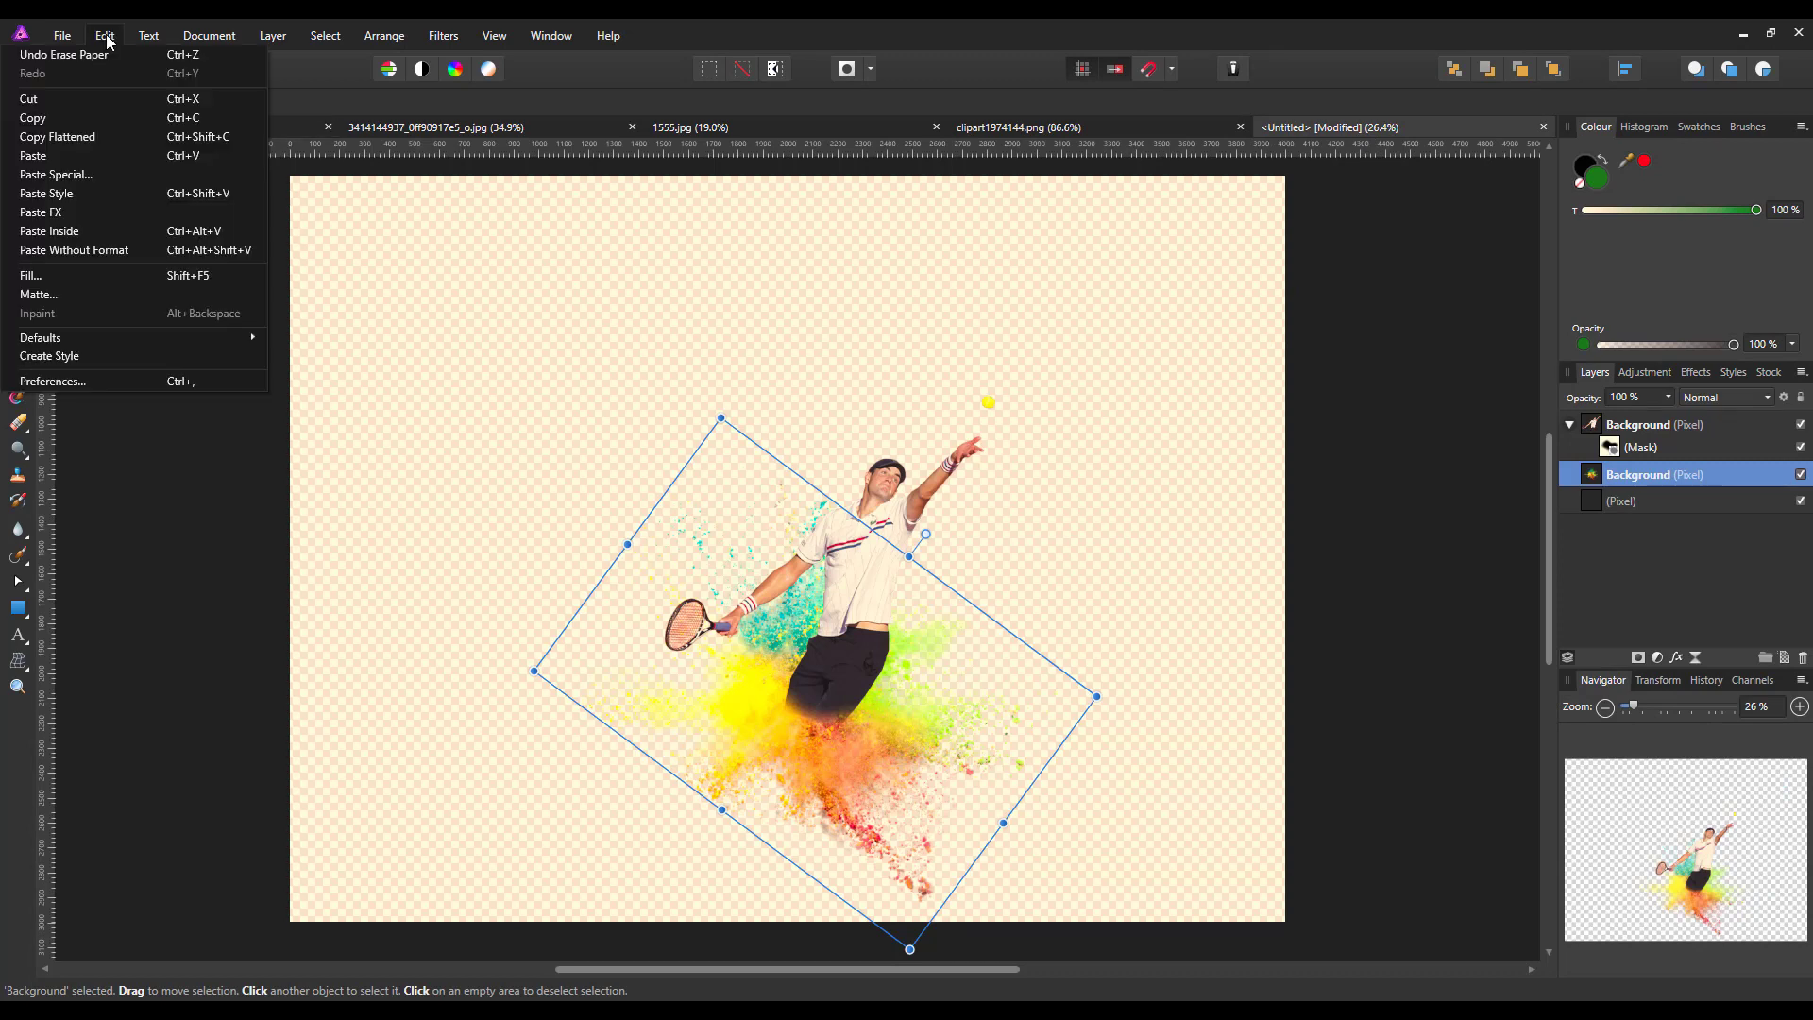
{"action": "left_click", "coordinate": [44, 157]}
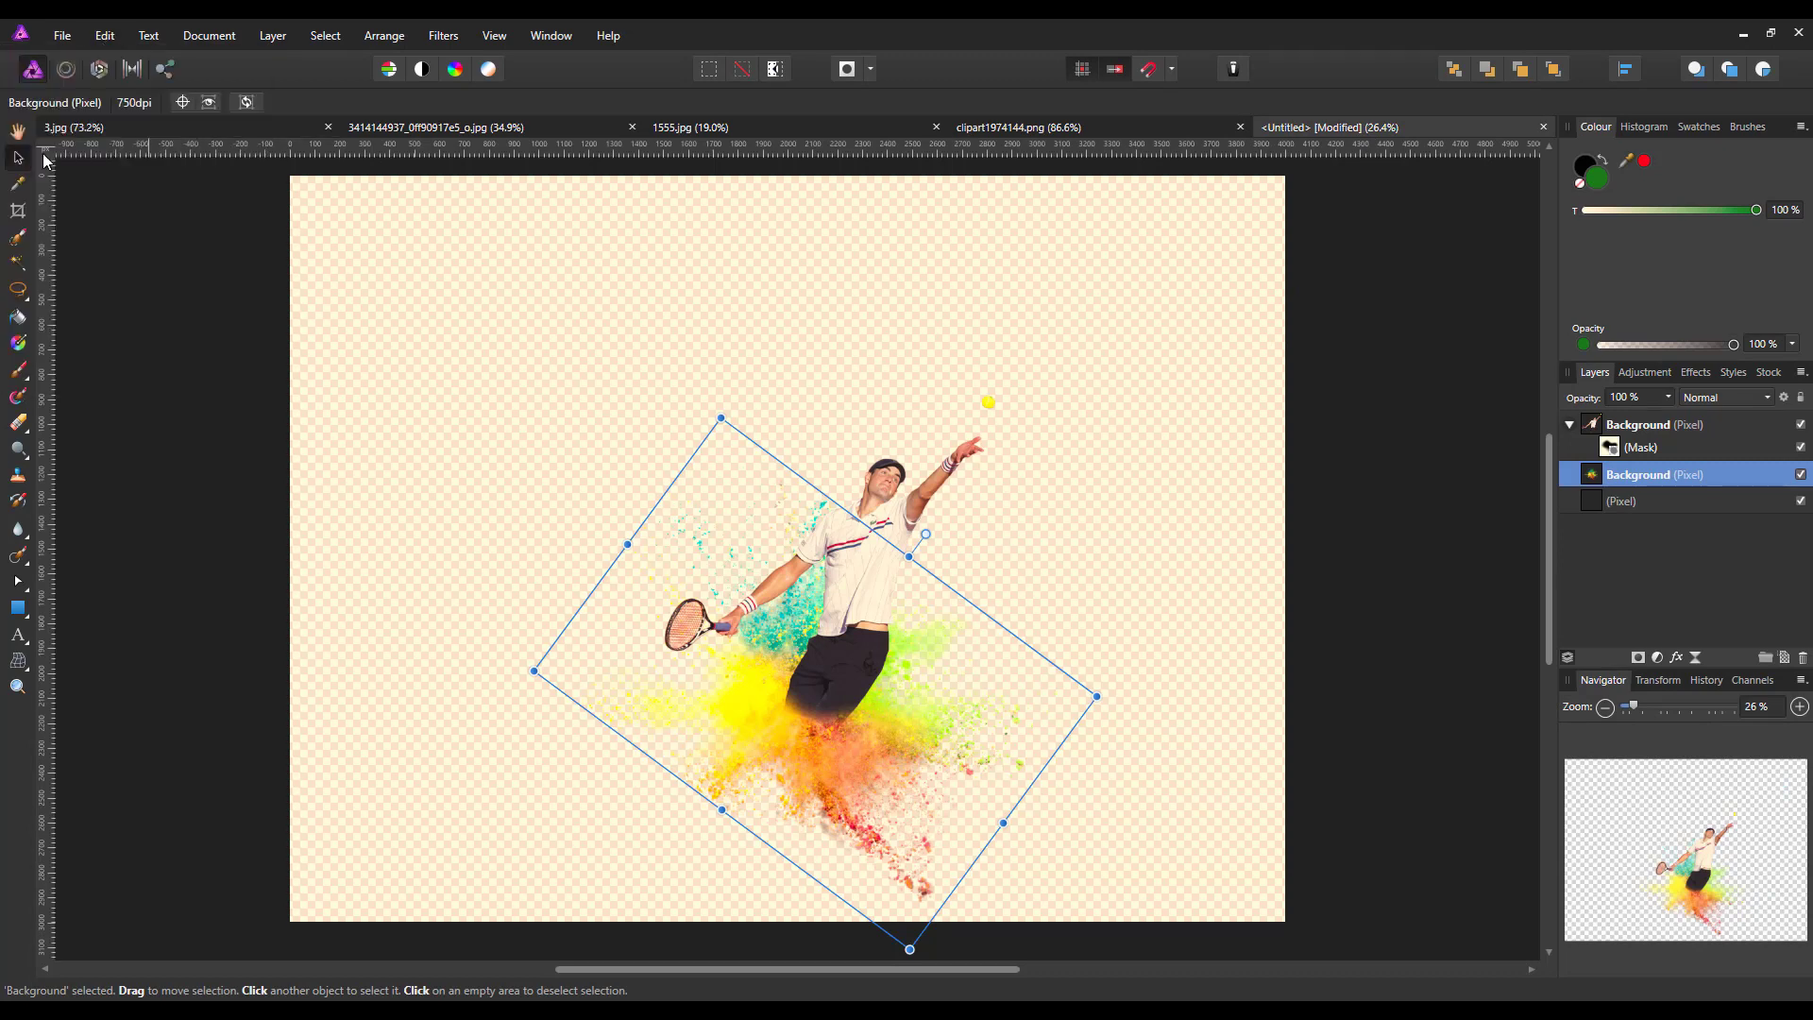
Enlarge the blue and pink burst to about 179 dpi and rotate it clockwise, placing it behind the tennis ball
{"action": "left_click_drag", "start_coordinate": [409, 281], "coordinate": [973, 407]}
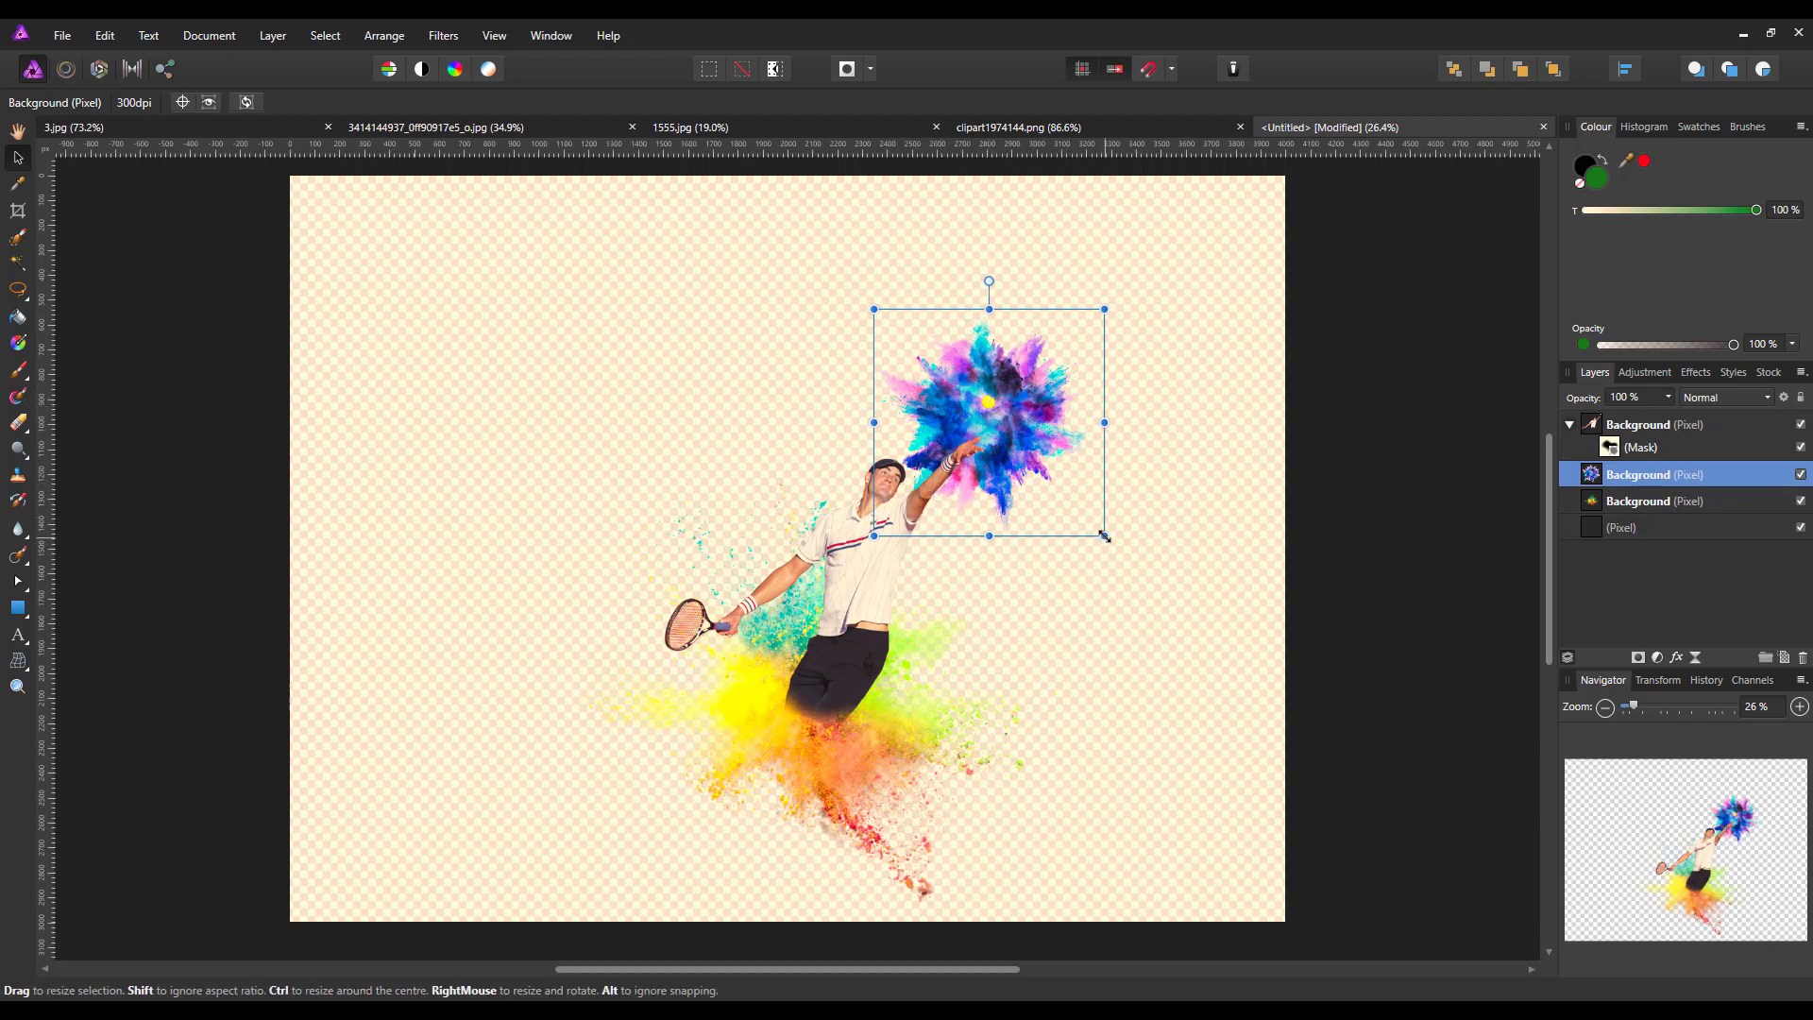
{"action": "left_click_drag", "start_coordinate": [1104, 535], "coordinate": [1175, 616]}
{"action": "mouse_move", "coordinate": [1051, 417]}
{"action": "left_mouse_down"}
{"action": "mouse_move", "coordinate": [1047, 480]}
{"action": "mouse_move", "coordinate": [1046, 421]}
{"action": "left_mouse_up"}
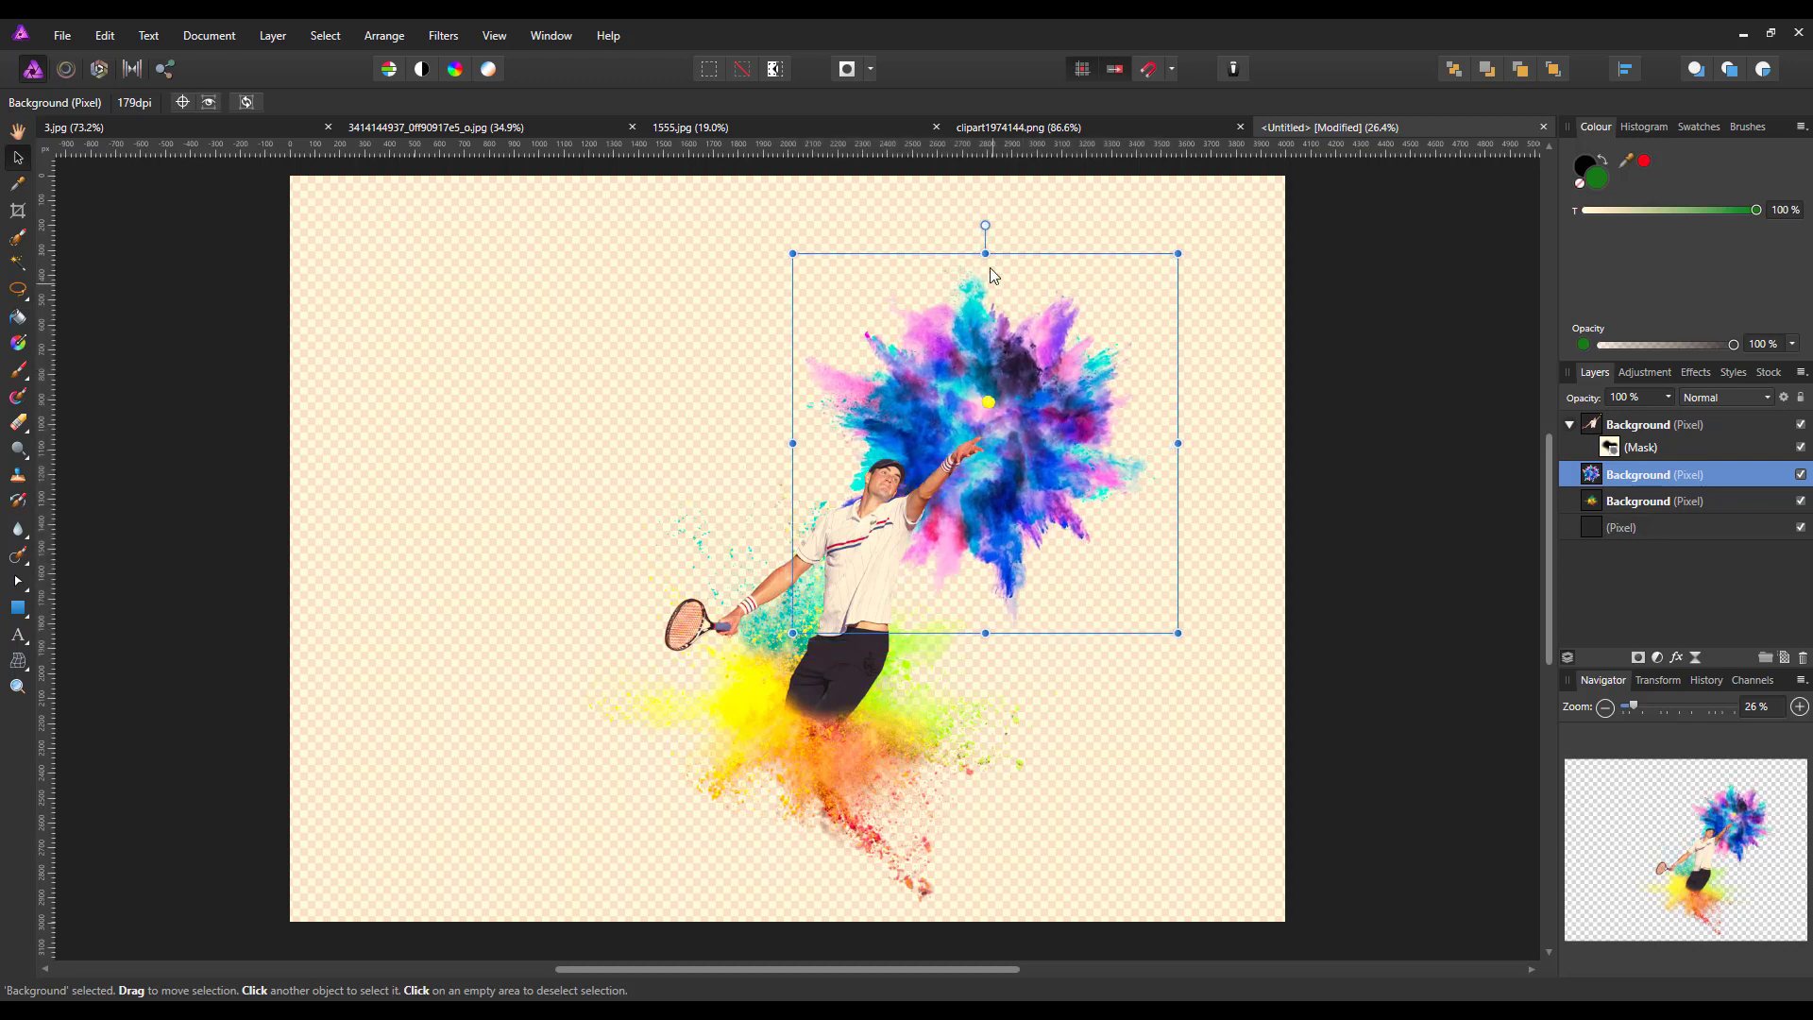
{"action": "left_click_drag", "start_coordinate": [988, 224], "coordinate": [1143, 338]}
{"action": "left_click_drag", "start_coordinate": [1054, 474], "coordinate": [1051, 482]}
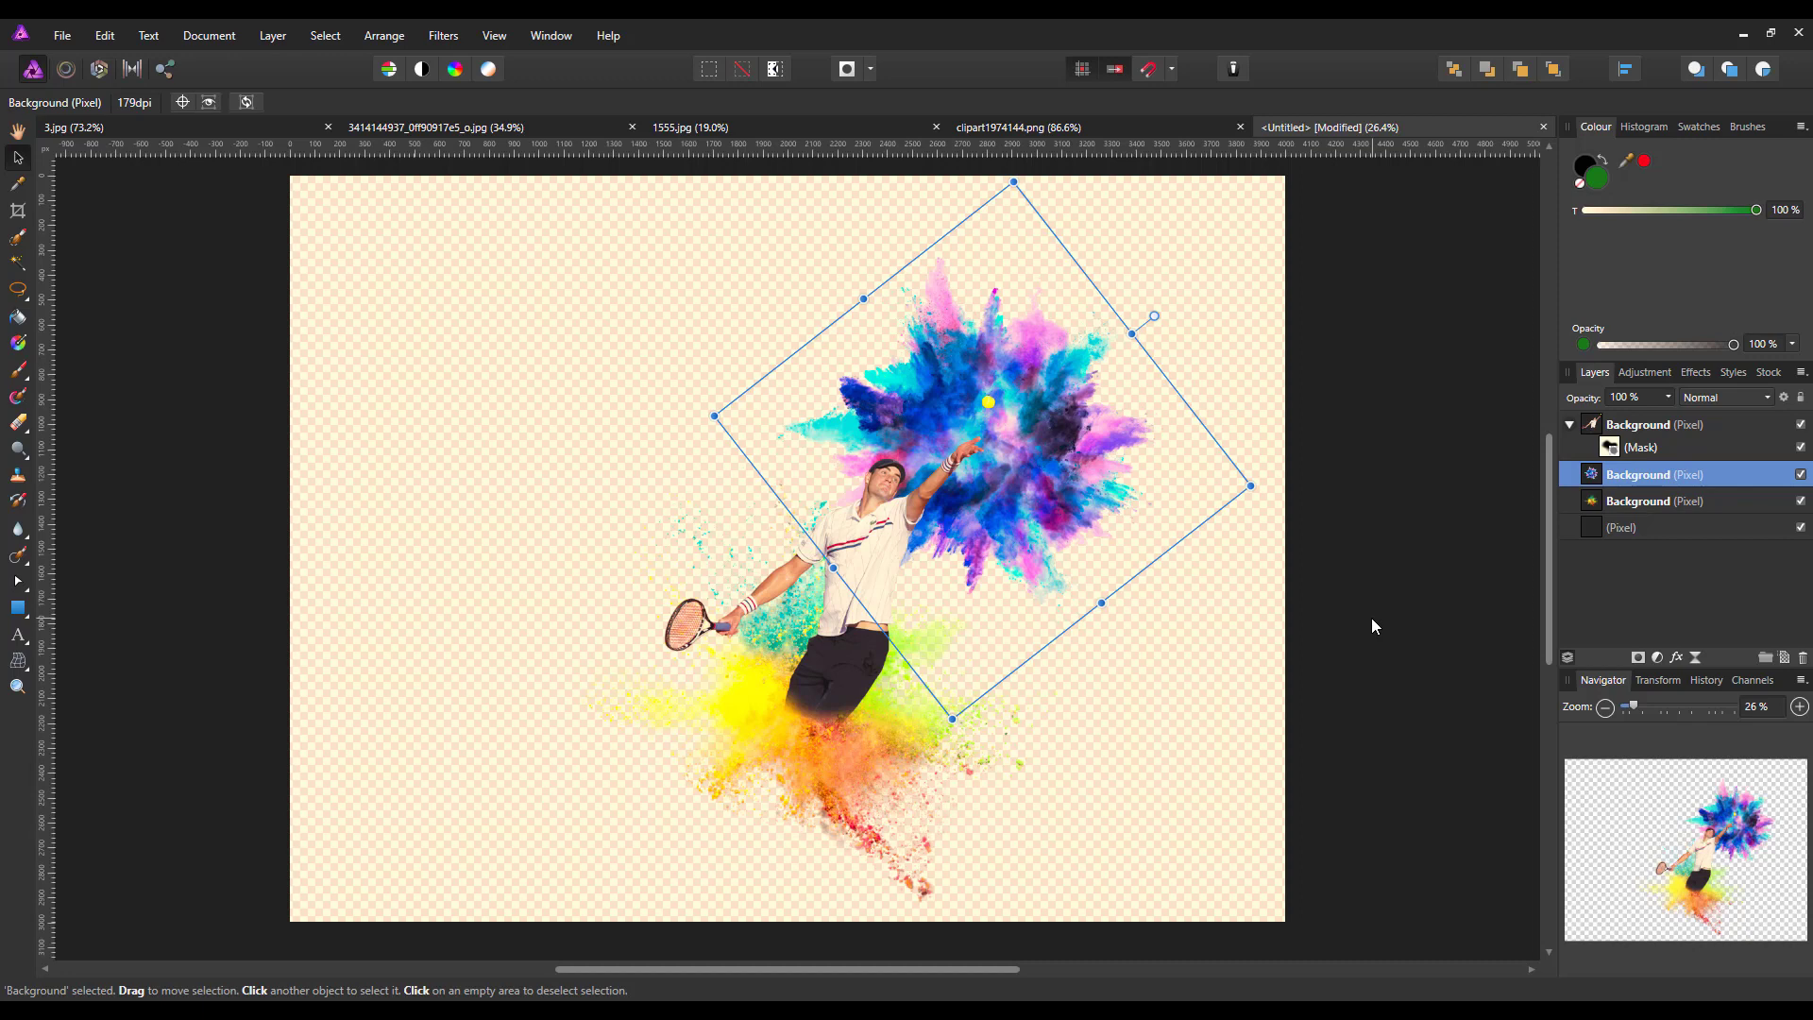
Set the green pixel layer's opacity to 50 %
{"action": "left_click", "coordinate": [1641, 527]}
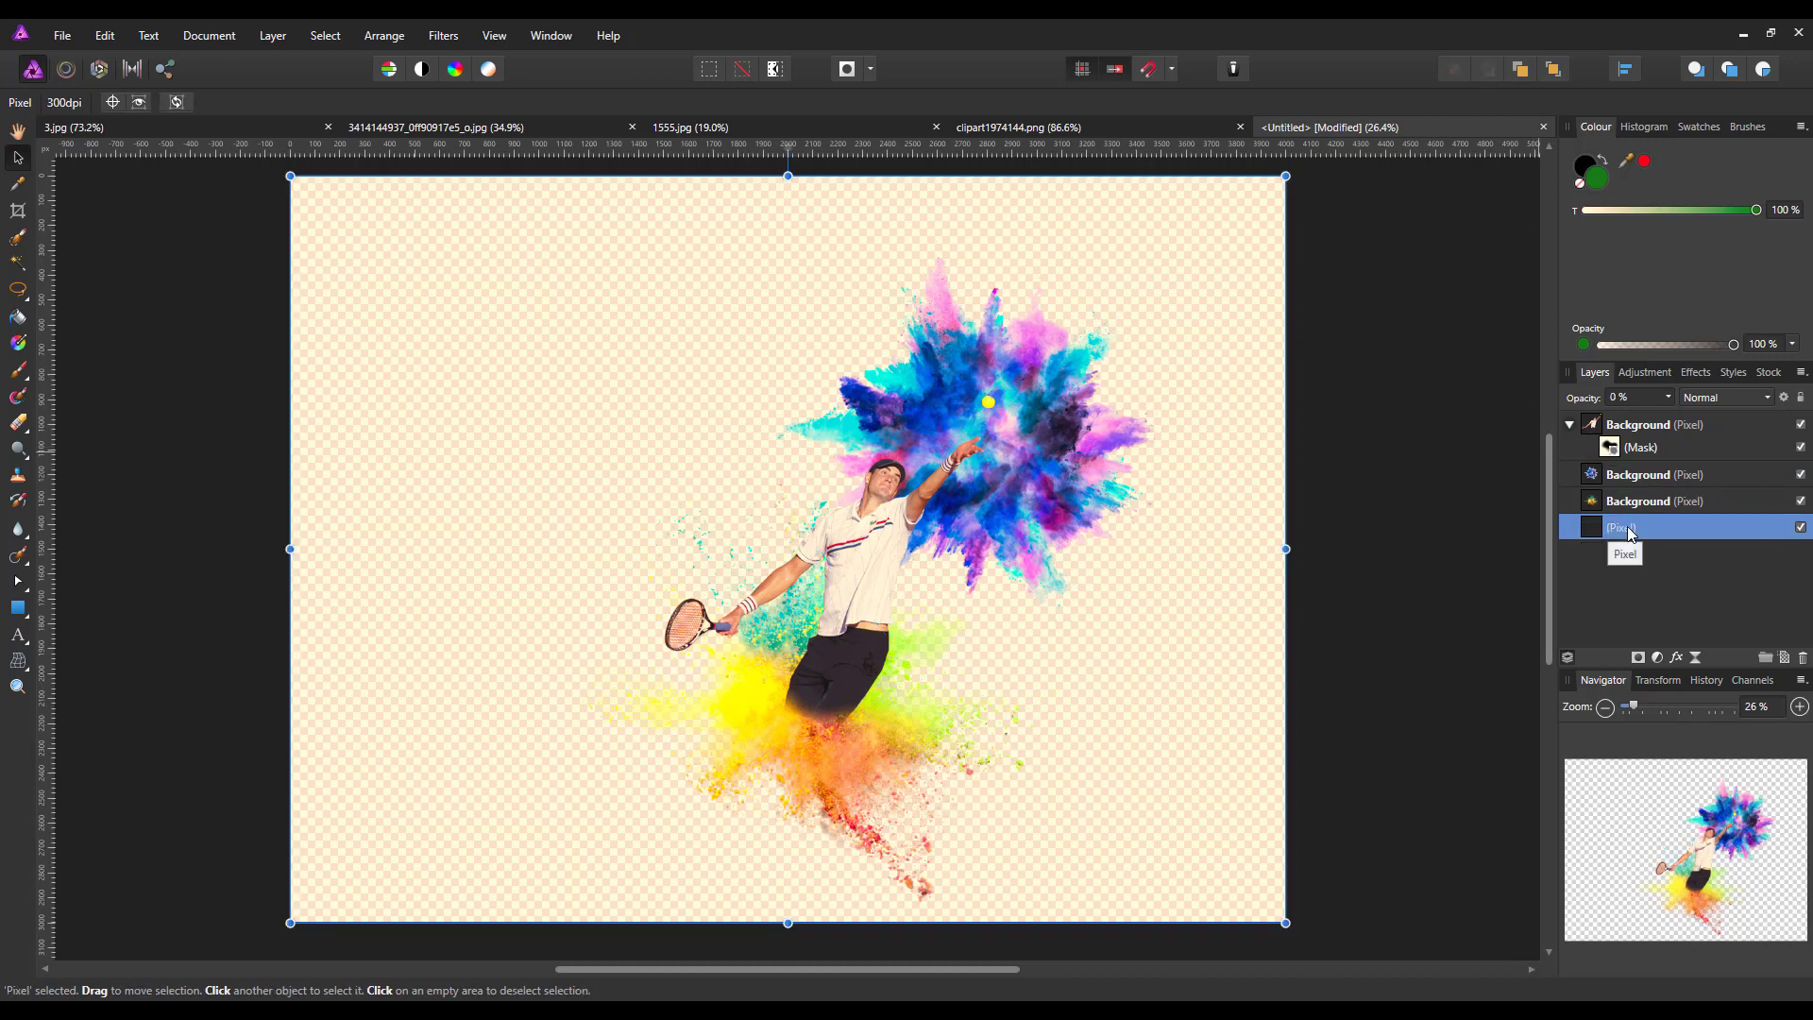
{"action": "left_click", "coordinate": [1669, 398]}
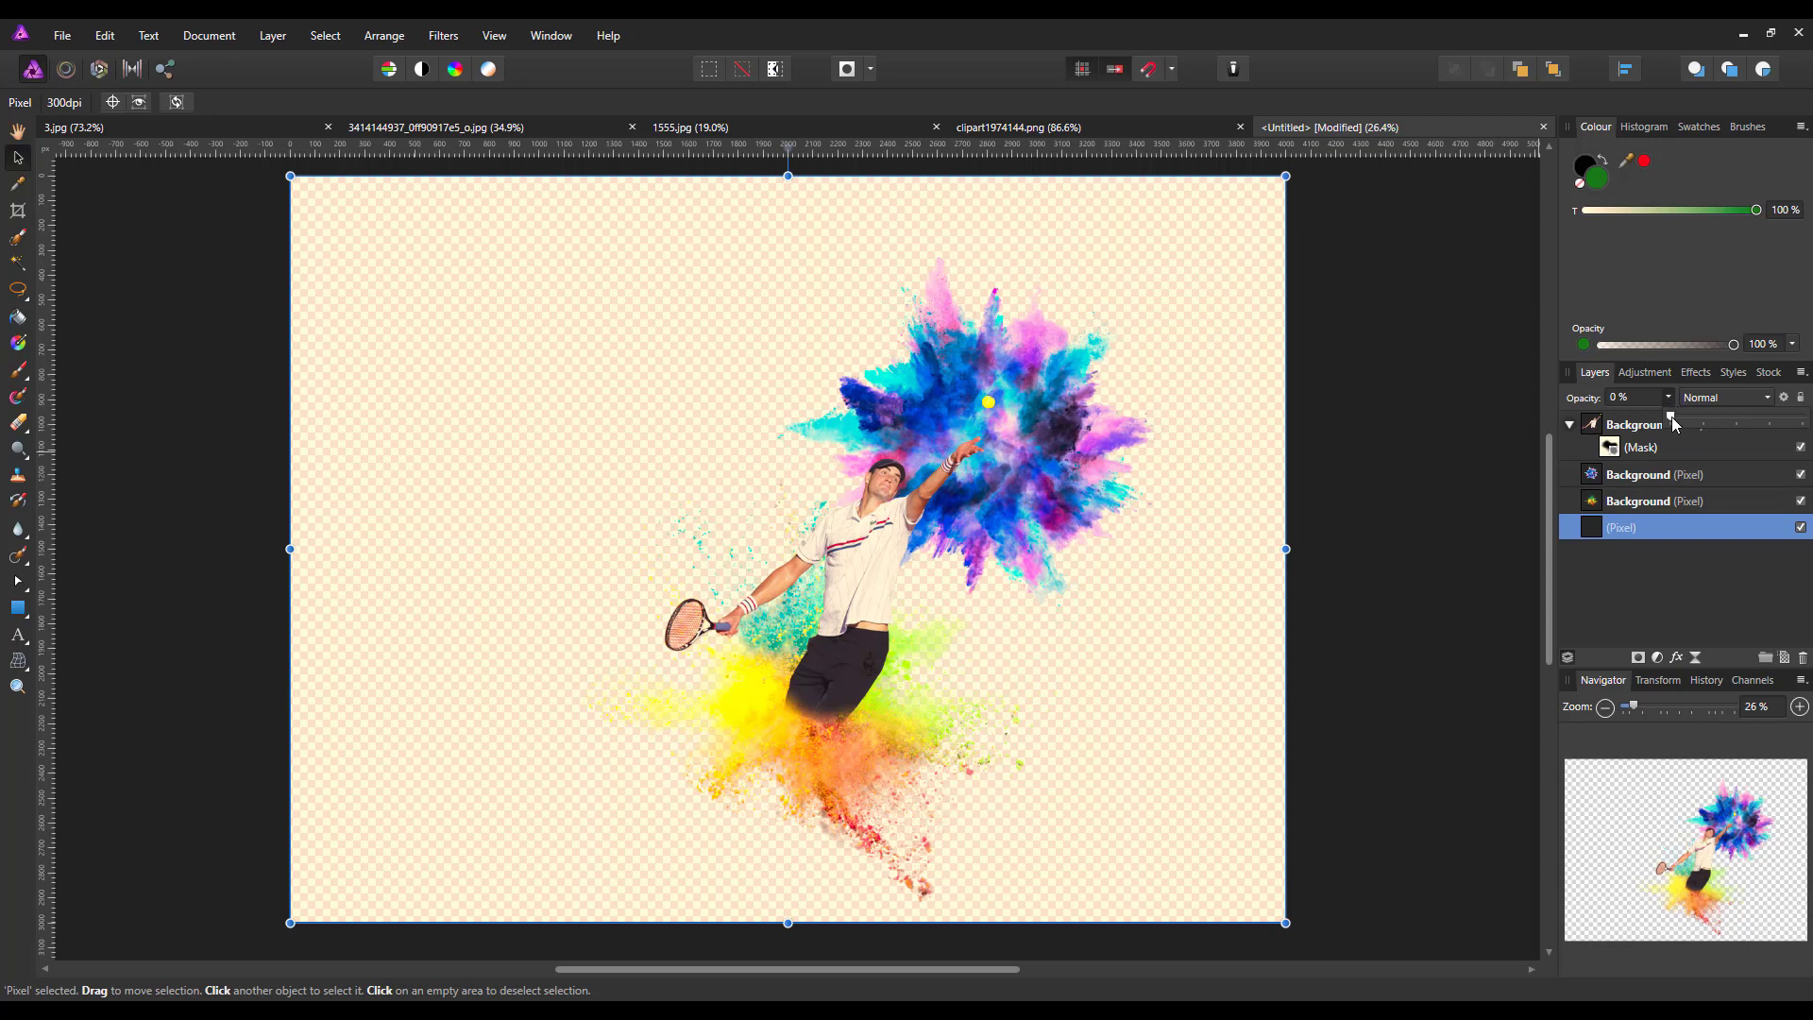
{"action": "left_click_drag", "start_coordinate": [1674, 424], "coordinate": [1761, 421]}
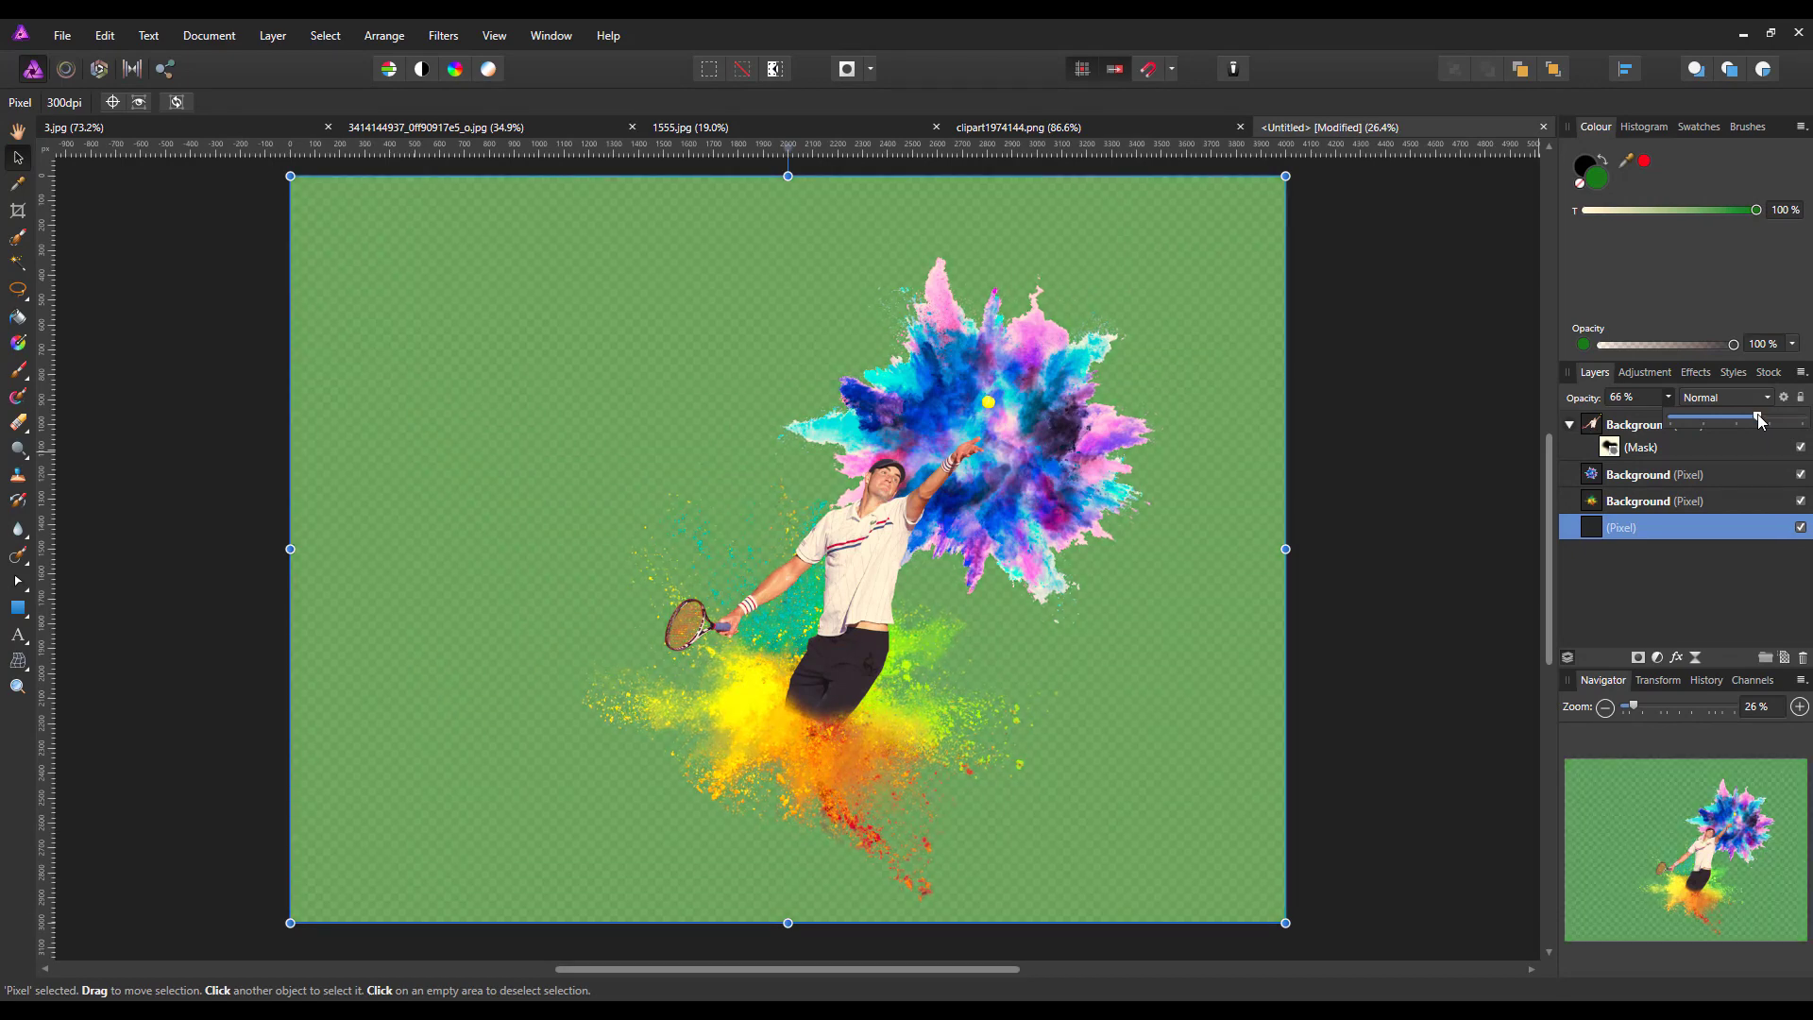
{"action": "left_click_drag", "start_coordinate": [1752, 421], "coordinate": [1739, 412]}
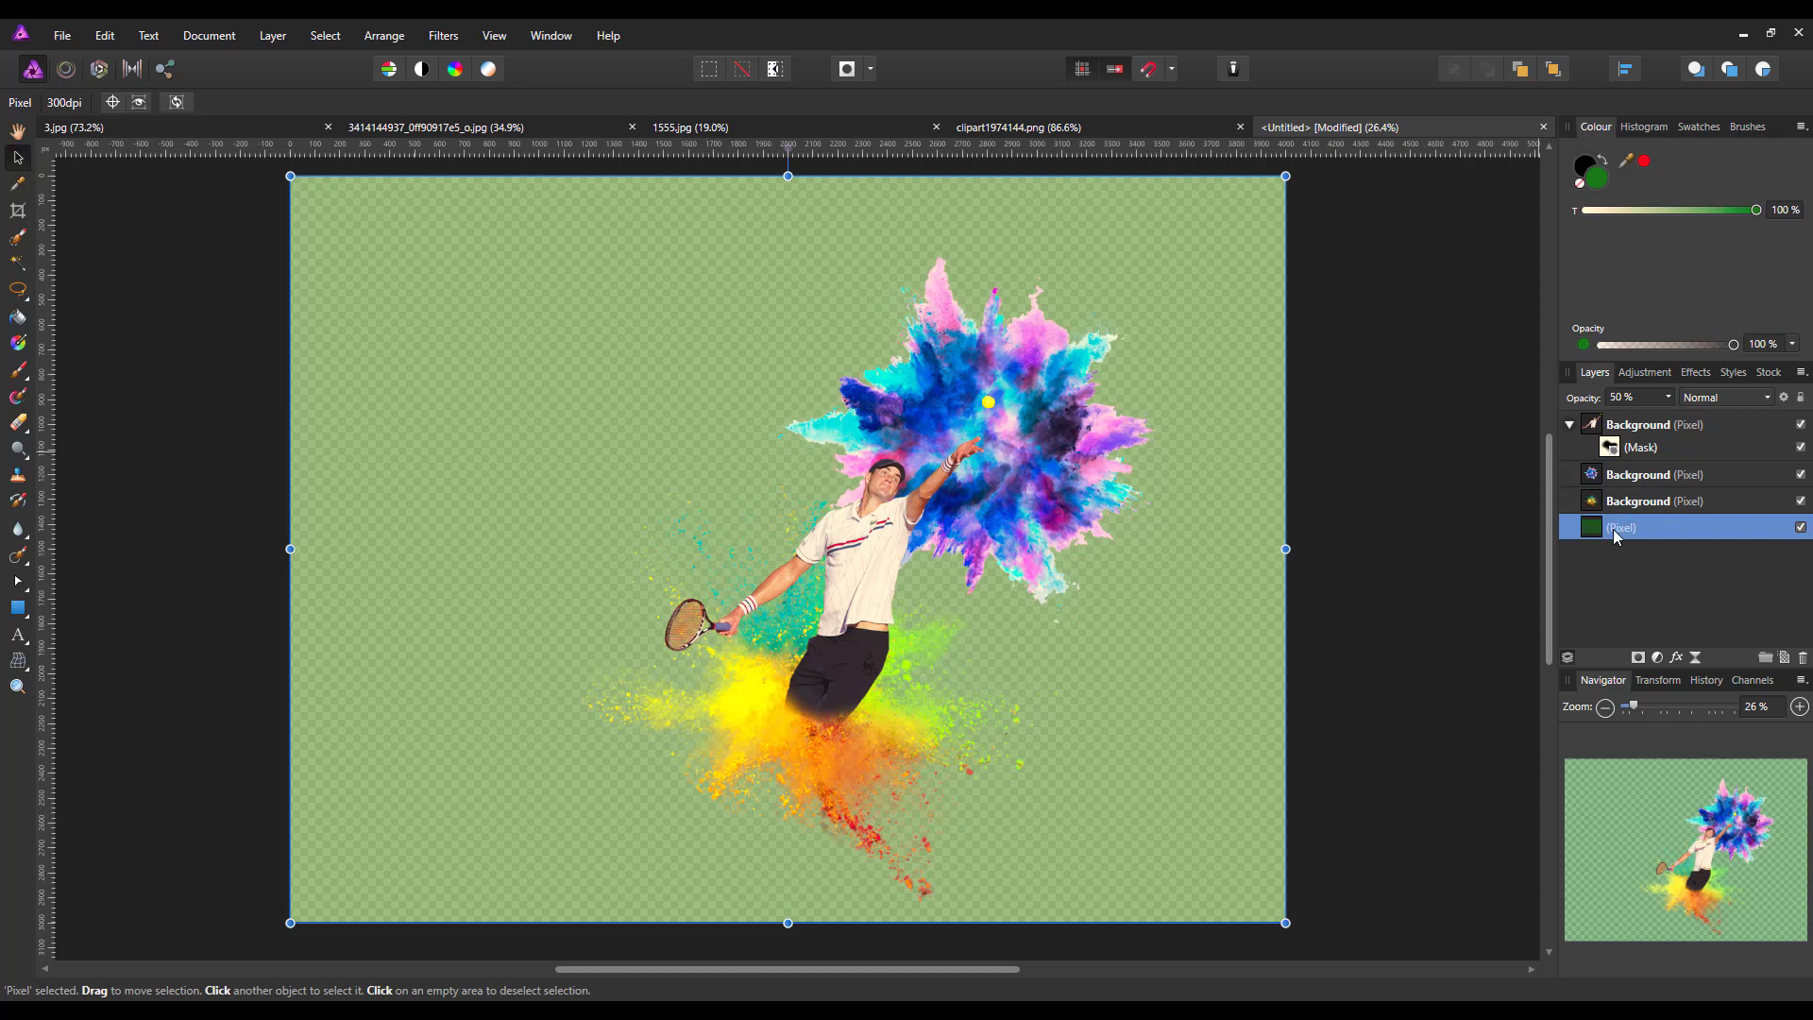
Close the source documents clipart1974144.png and 1555.jpg
{"action": "left_click", "coordinate": [1037, 124]}
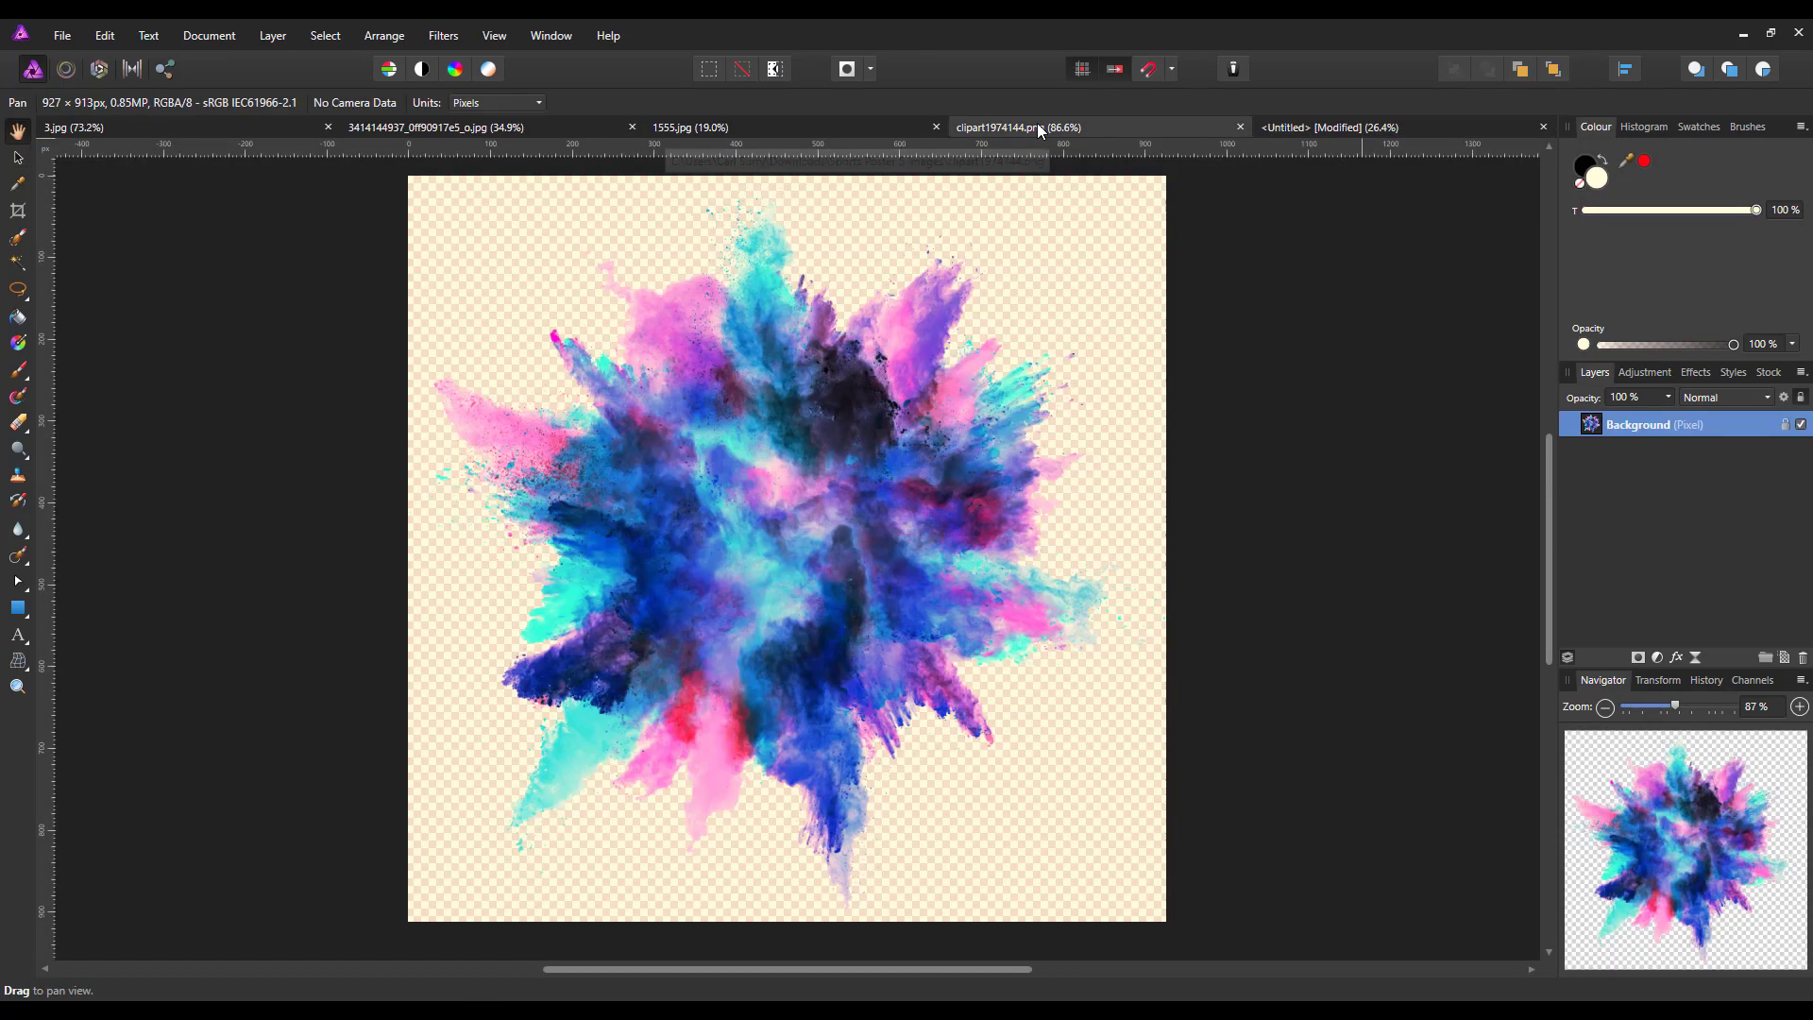
{"action": "left_click", "coordinate": [1237, 126]}
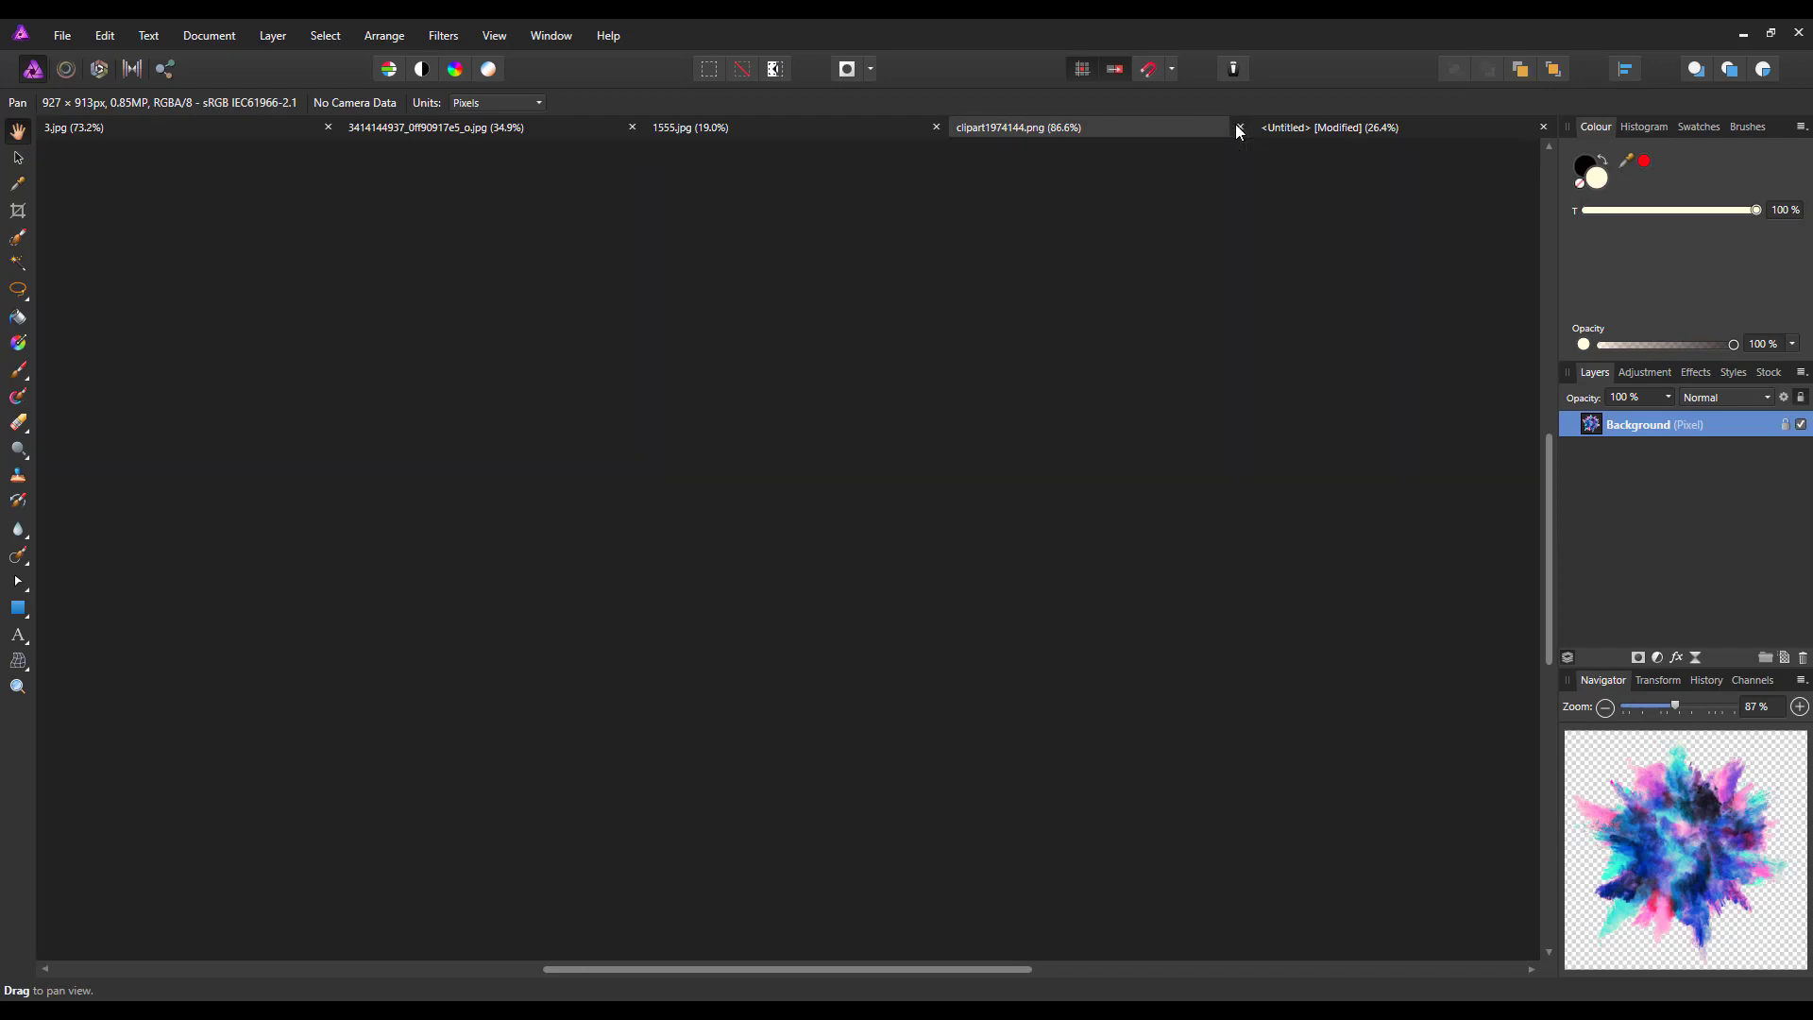
{"action": "left_click", "coordinate": [1090, 127]}
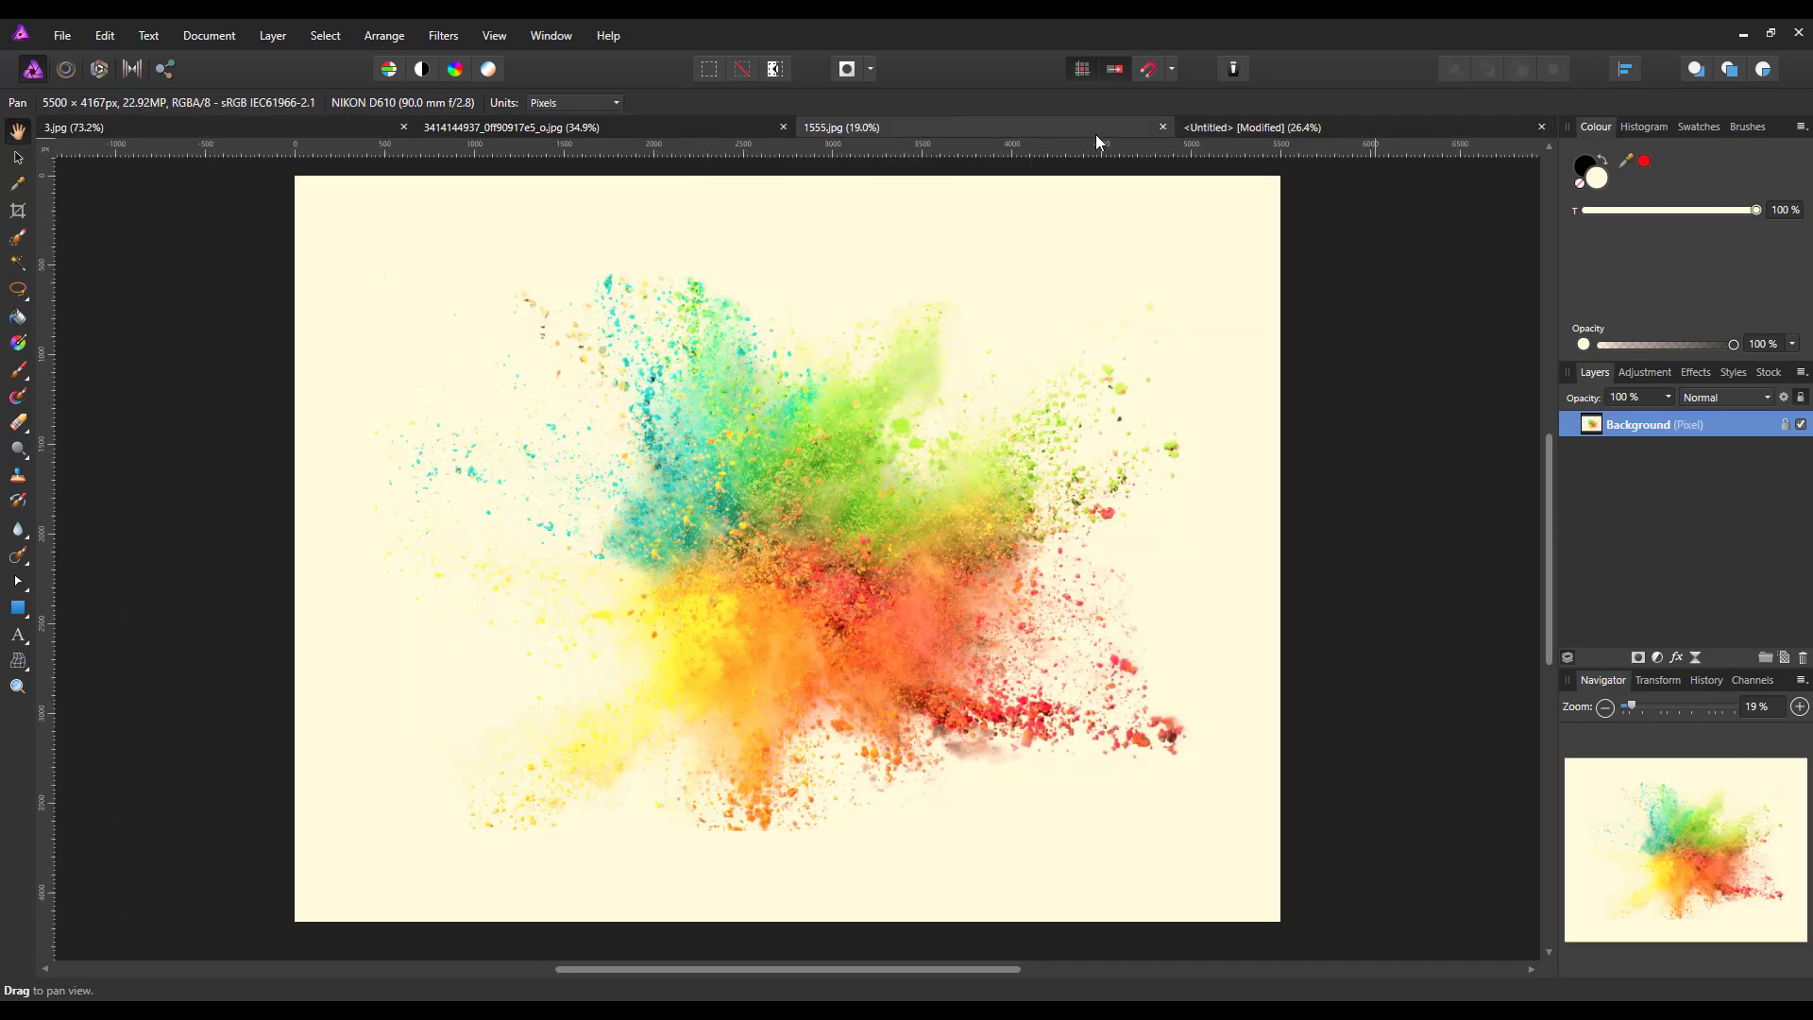
{"action": "left_click", "coordinate": [1162, 126]}
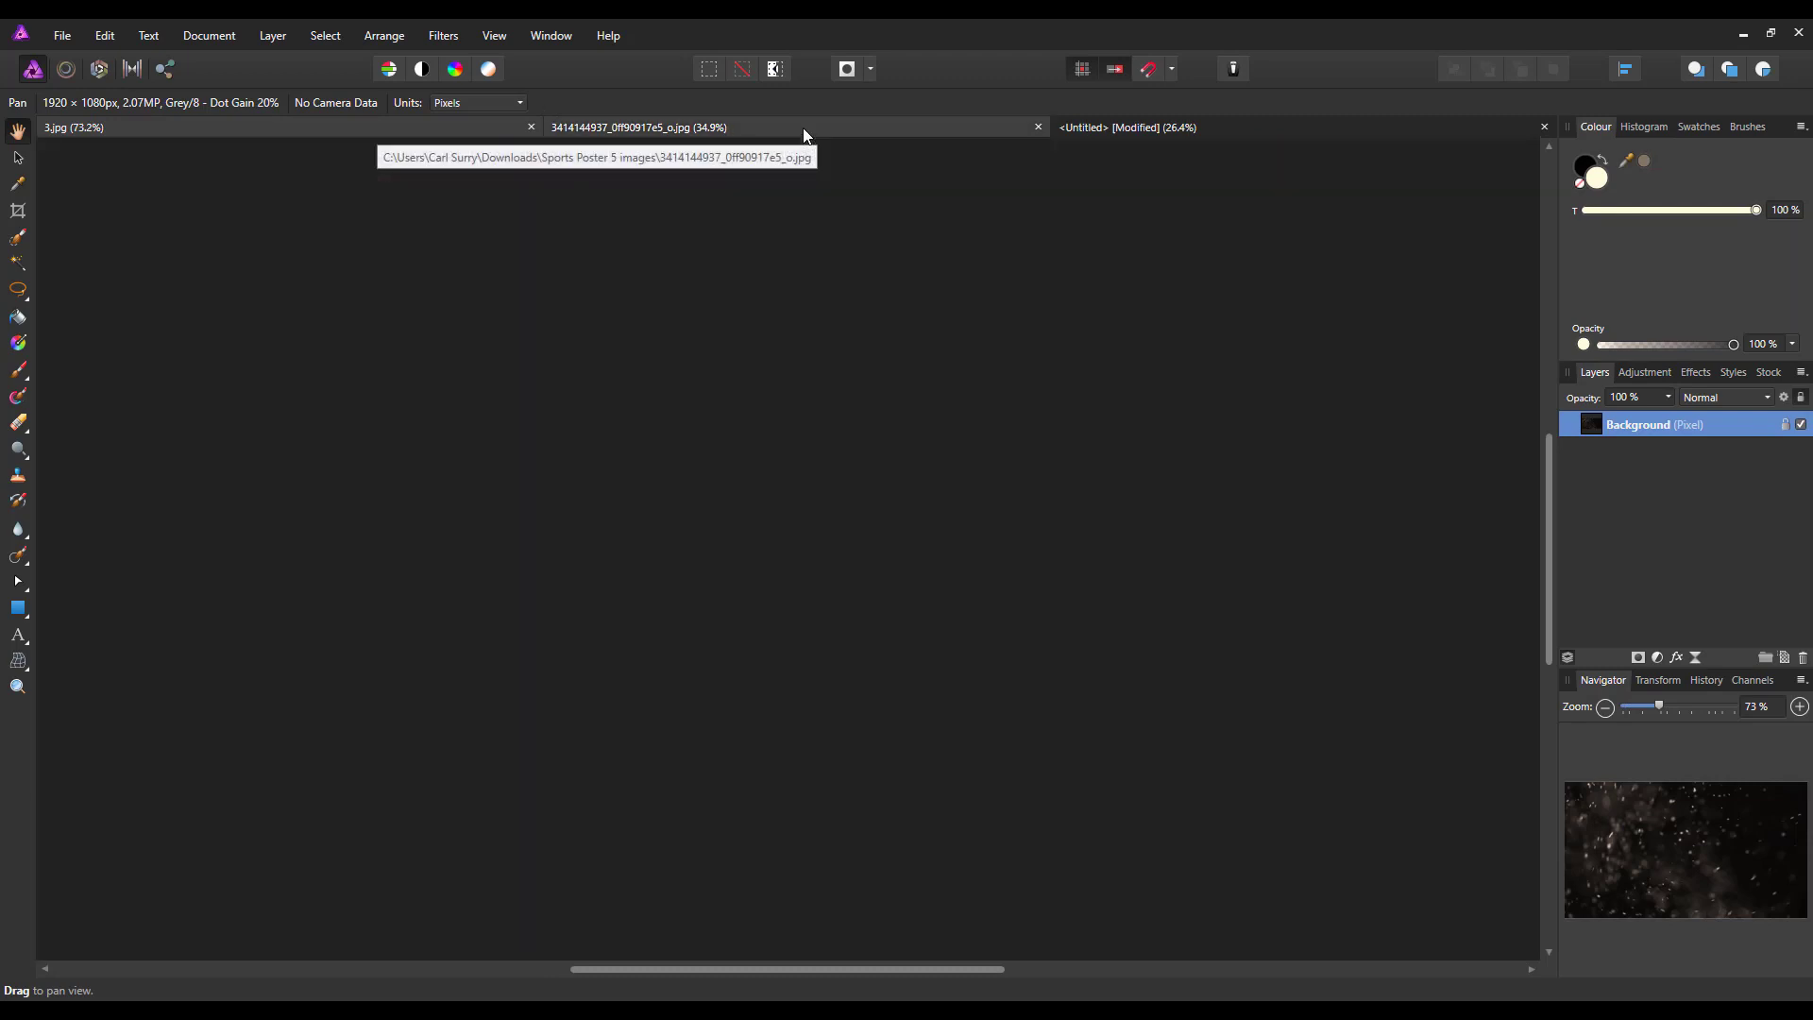
{"action": "left_click", "coordinate": [803, 130]}
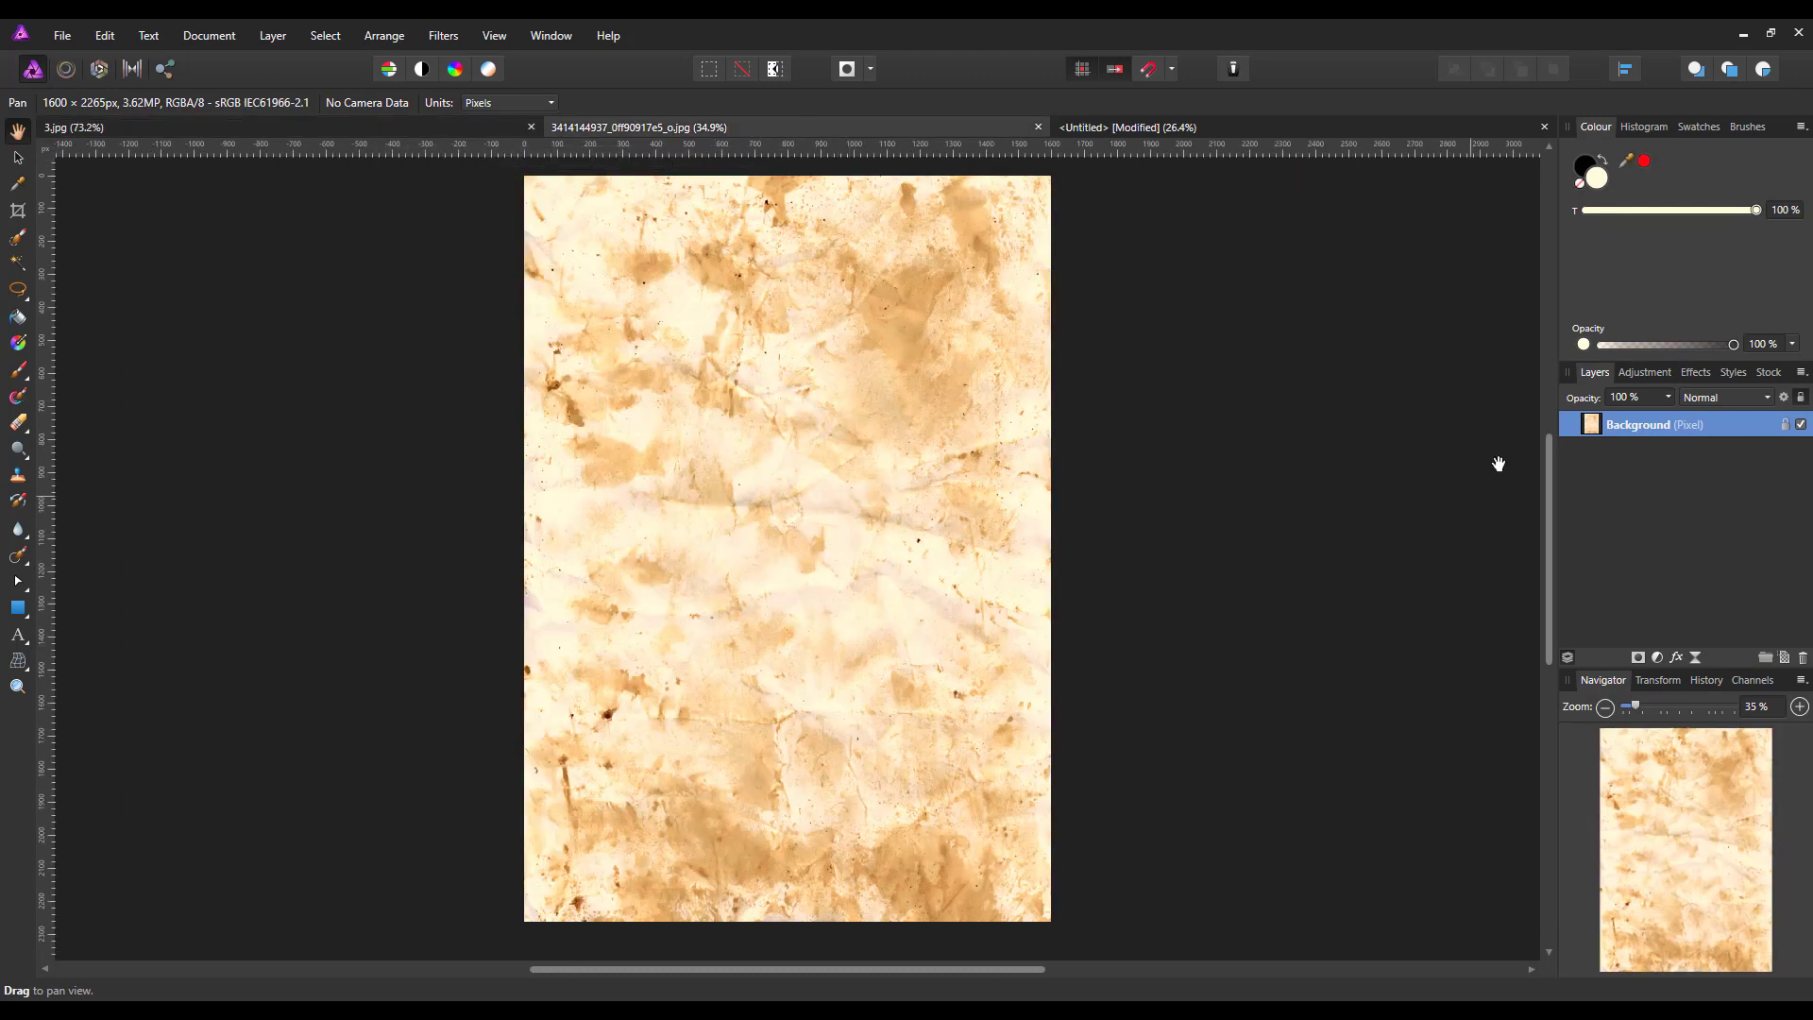
{"action": "right_click", "coordinate": [1639, 421]}
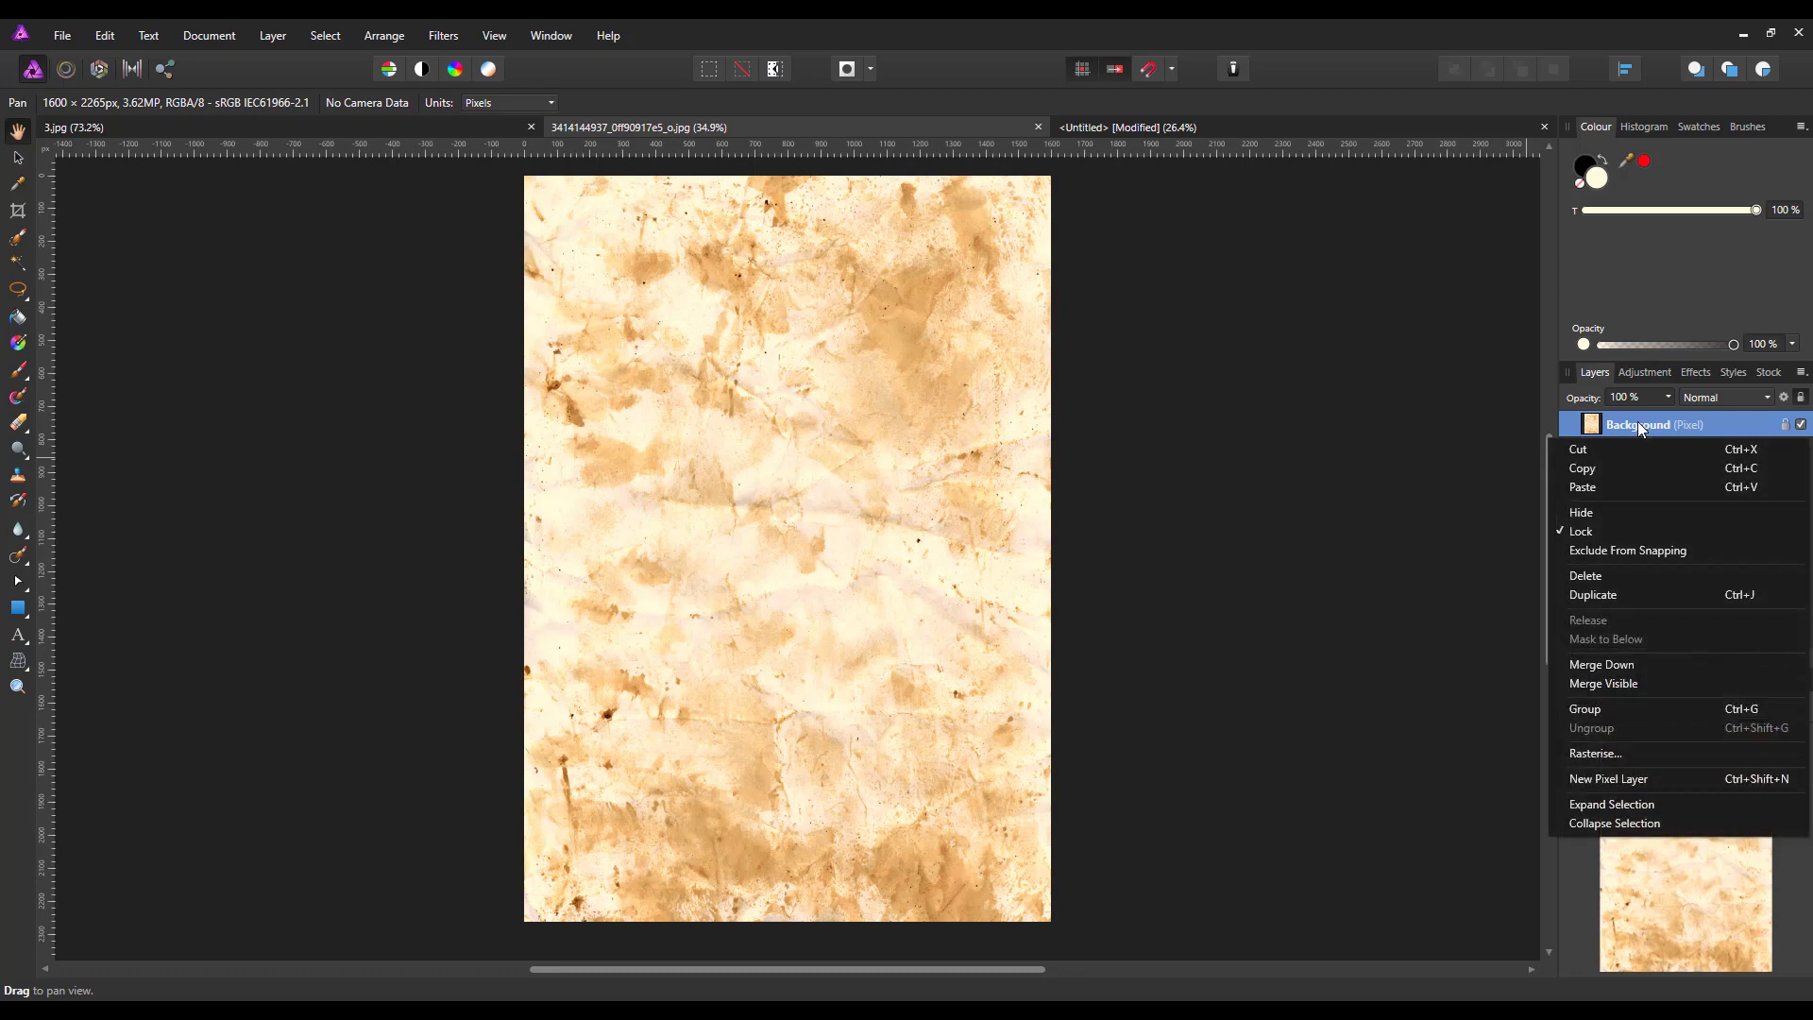
{"action": "left_click", "coordinate": [1596, 471]}
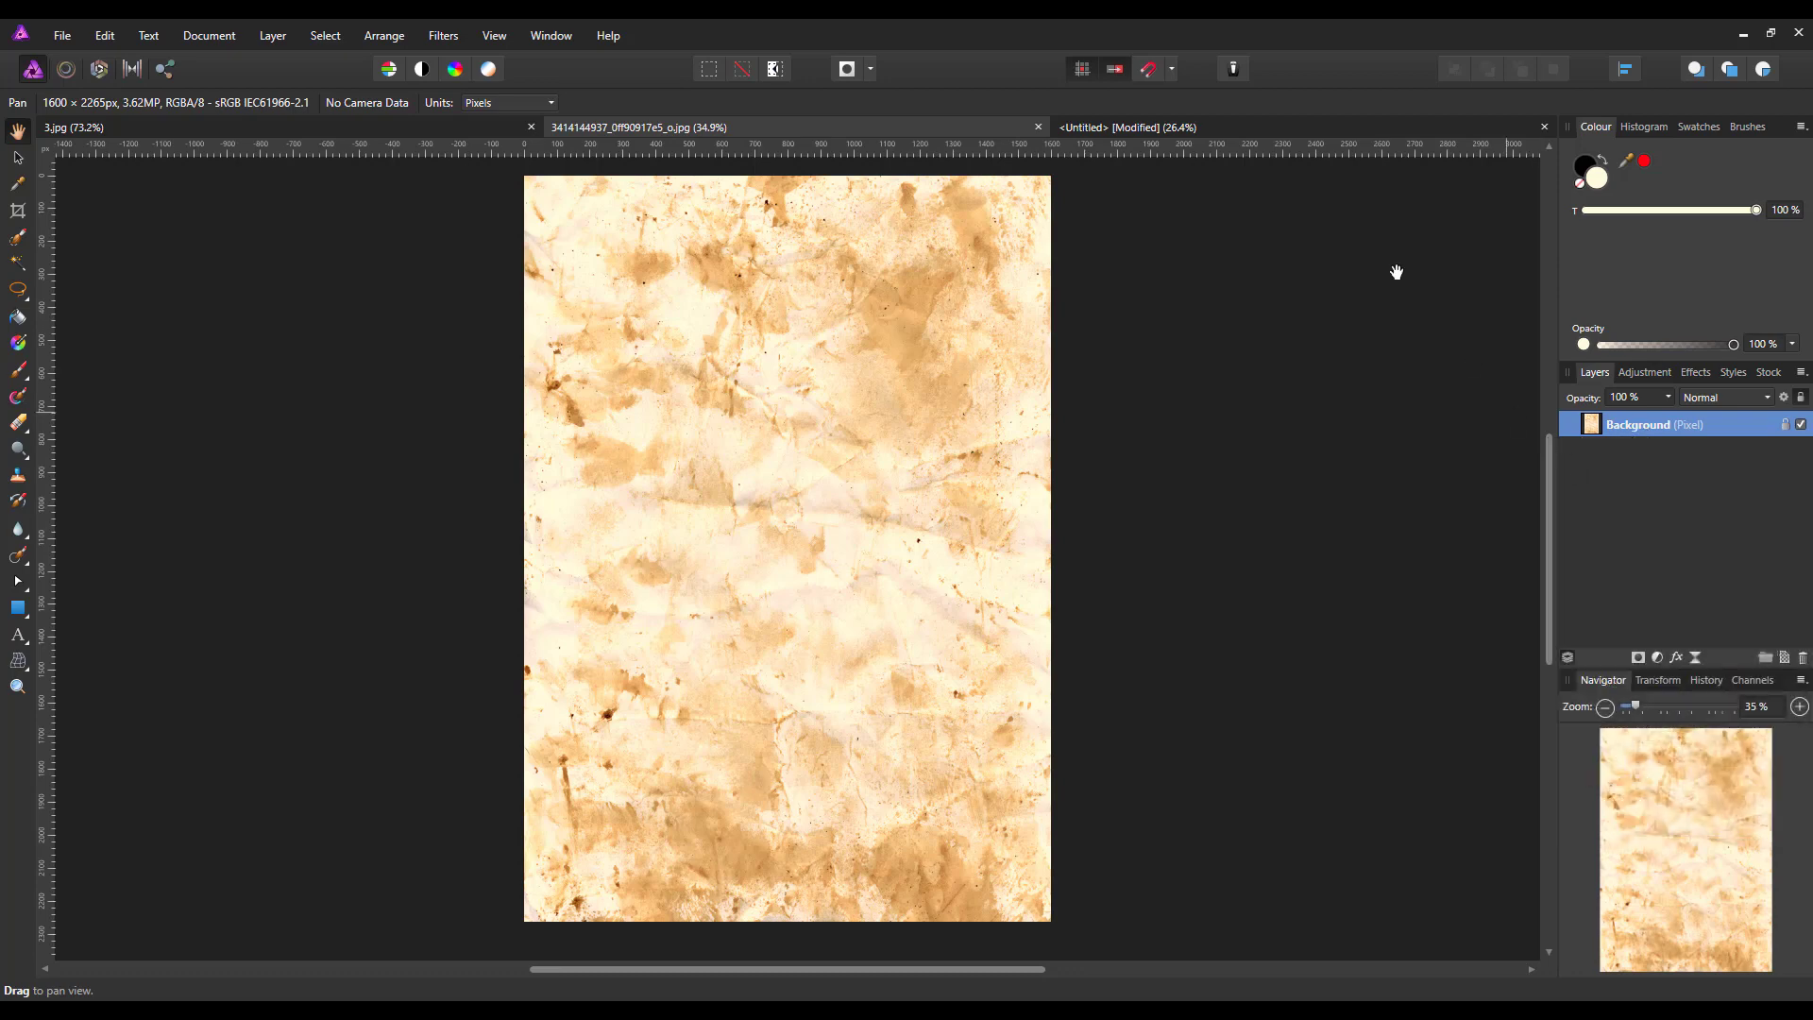
{"action": "left_click", "coordinate": [1284, 130]}
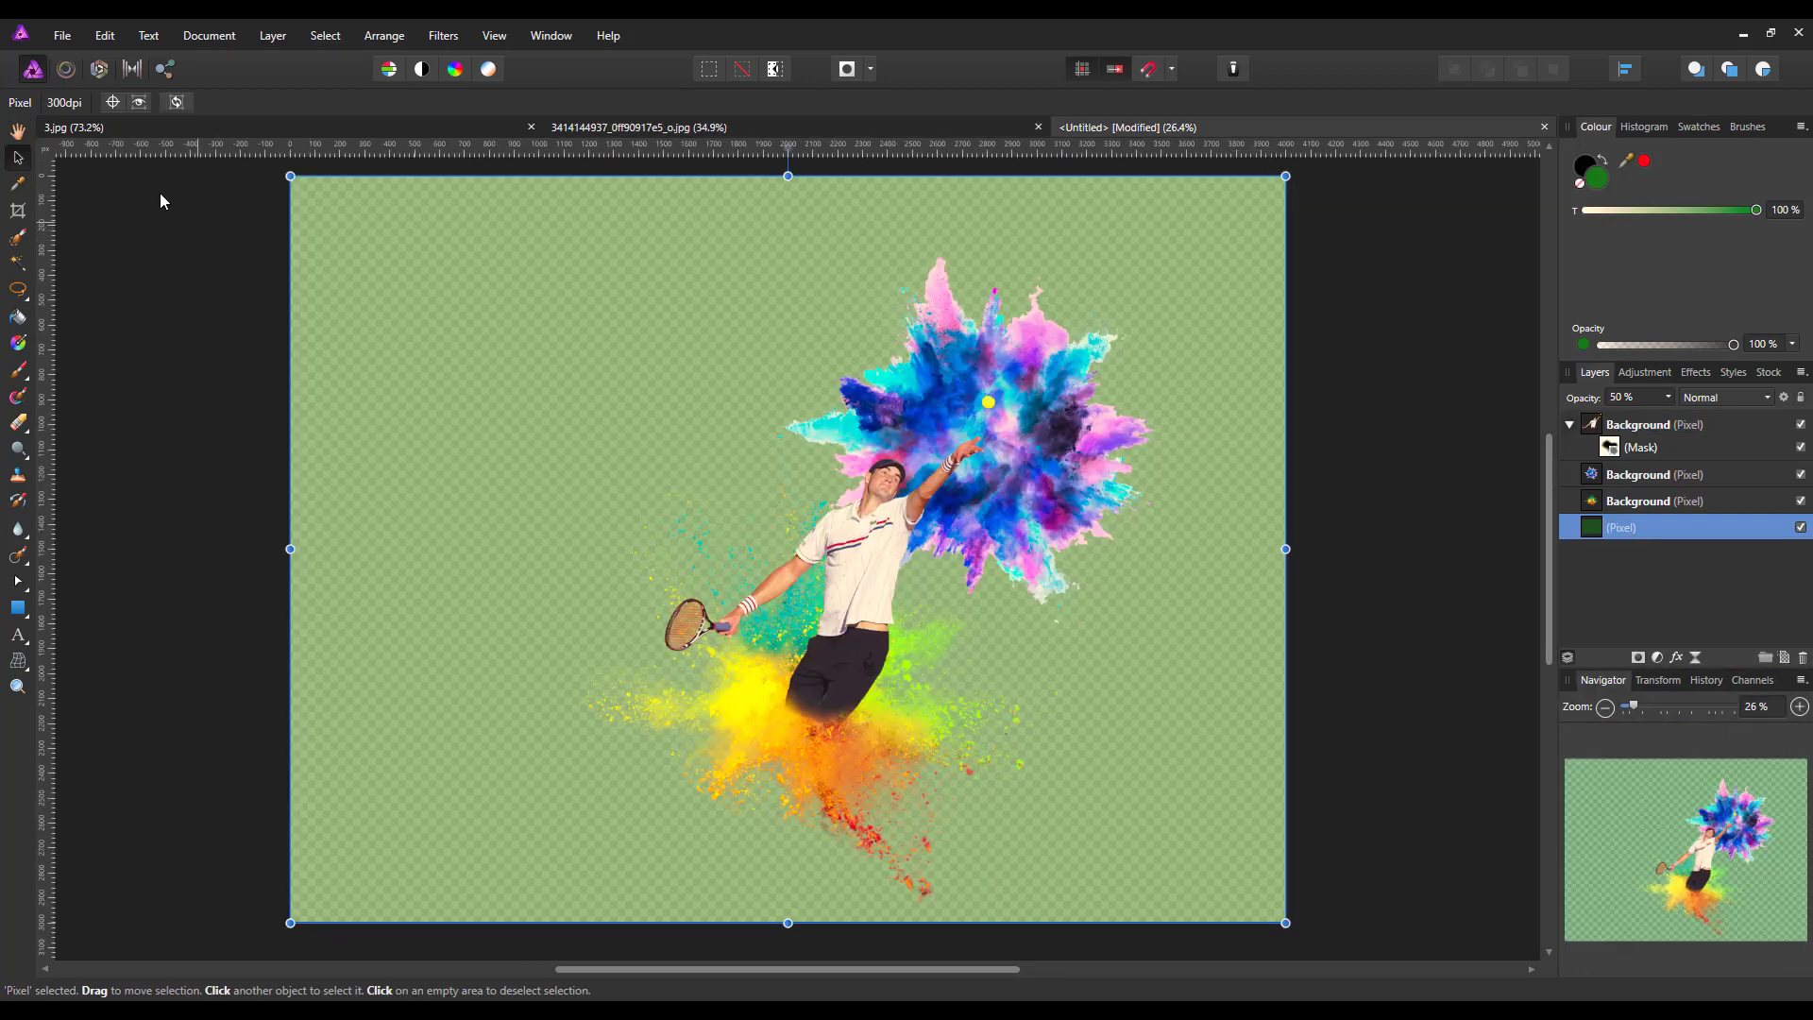
{"action": "left_click", "coordinate": [102, 38]}
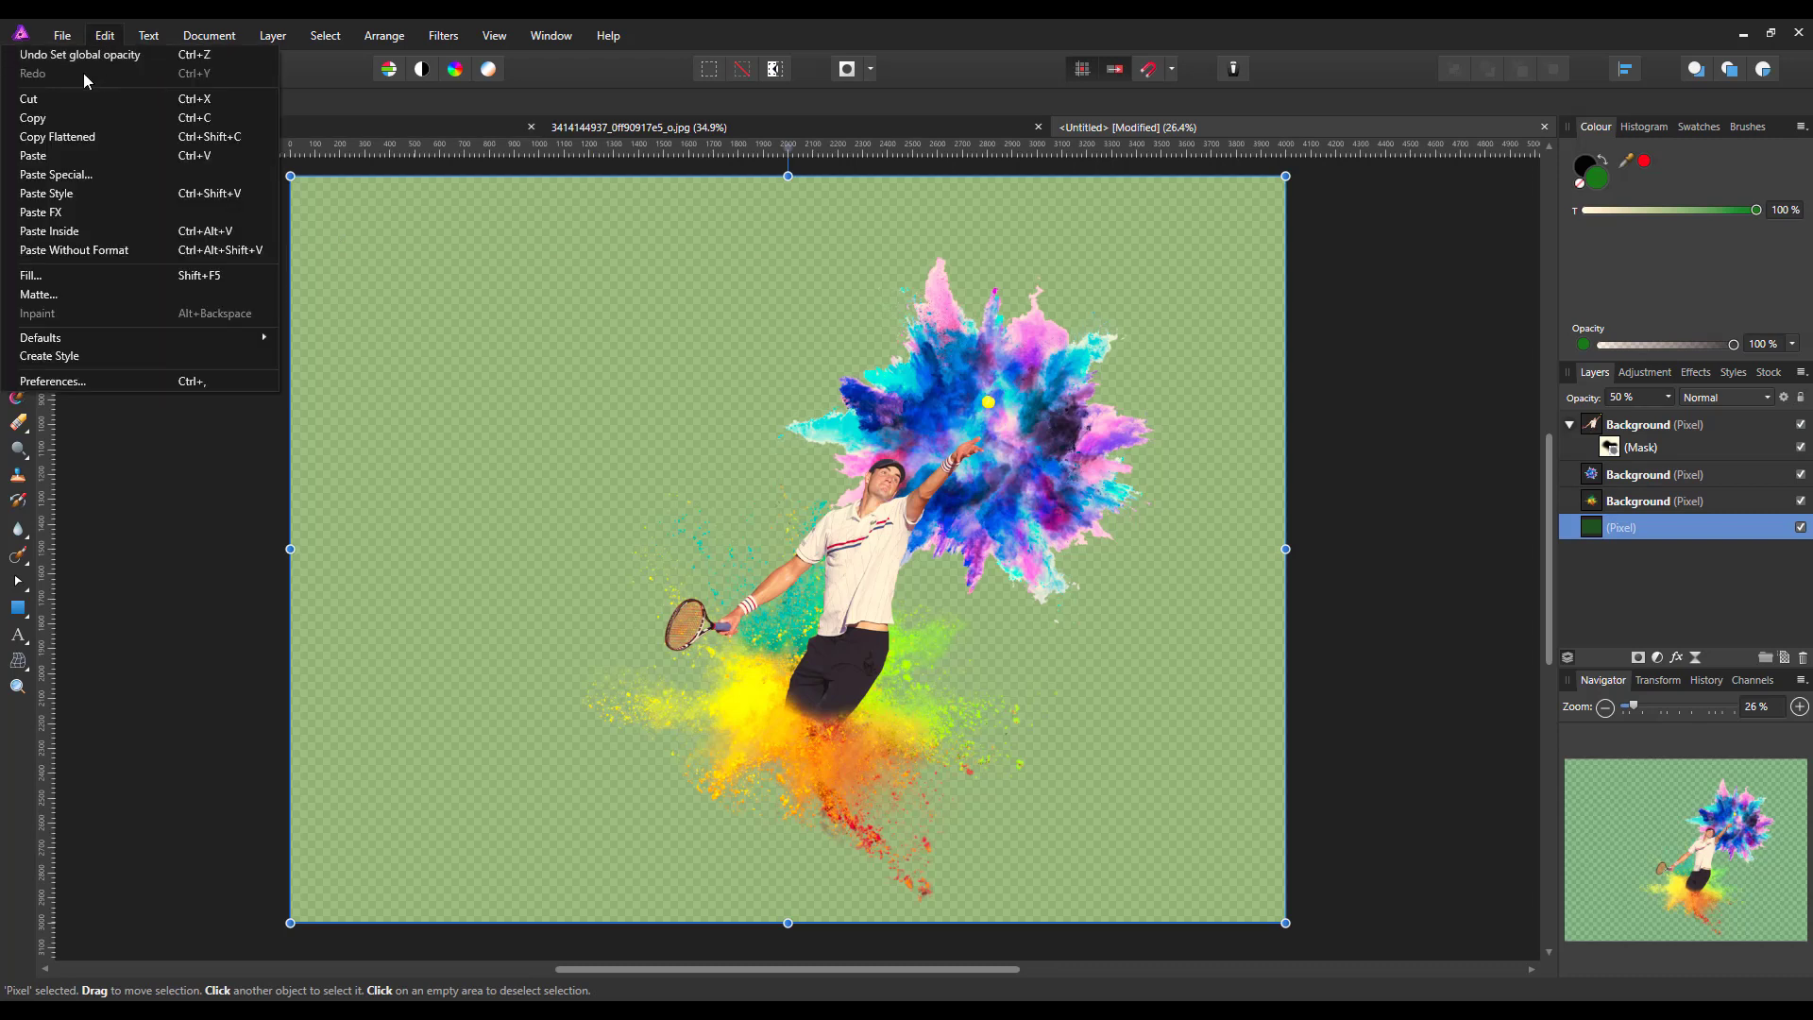
{"action": "left_click", "coordinate": [49, 156]}
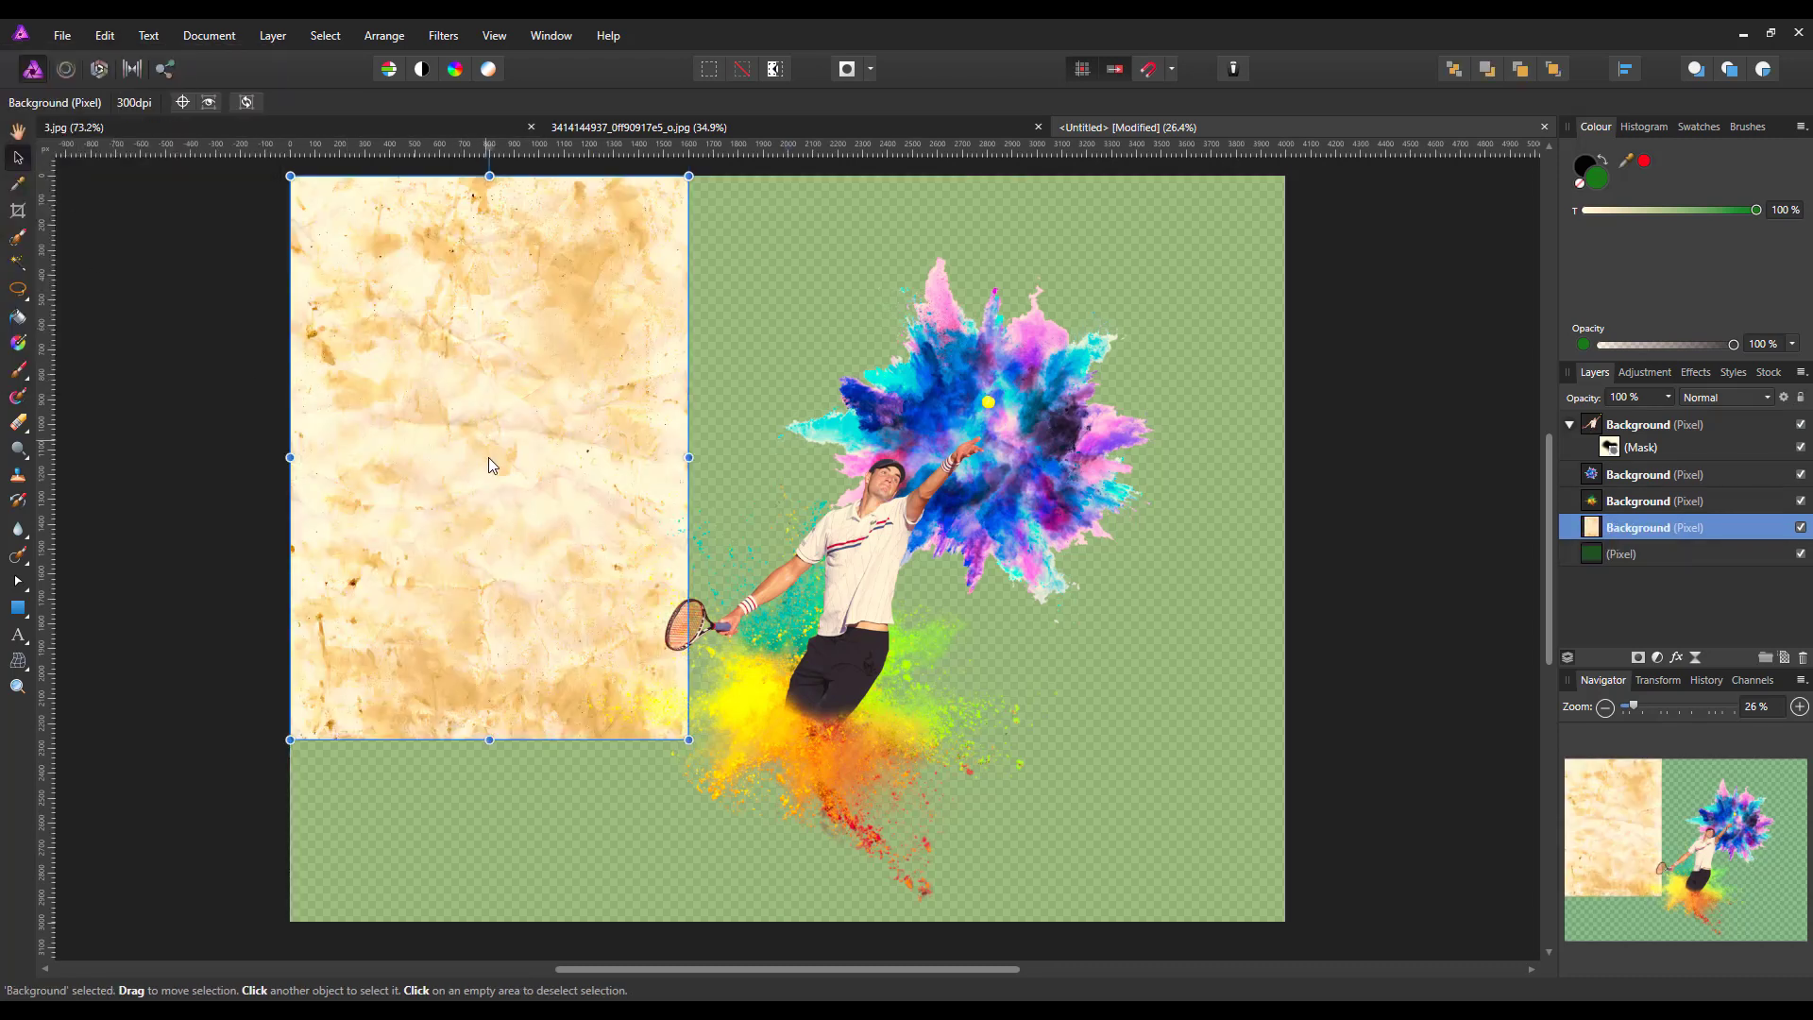
Rotate the paper texture 90° clockwise, enlarge it to about 148 dpi and position it to cover the whole canvas
{"action": "scroll", "coordinate": [370, 533], "scroll_direction": "down", "scroll_amount": 1}
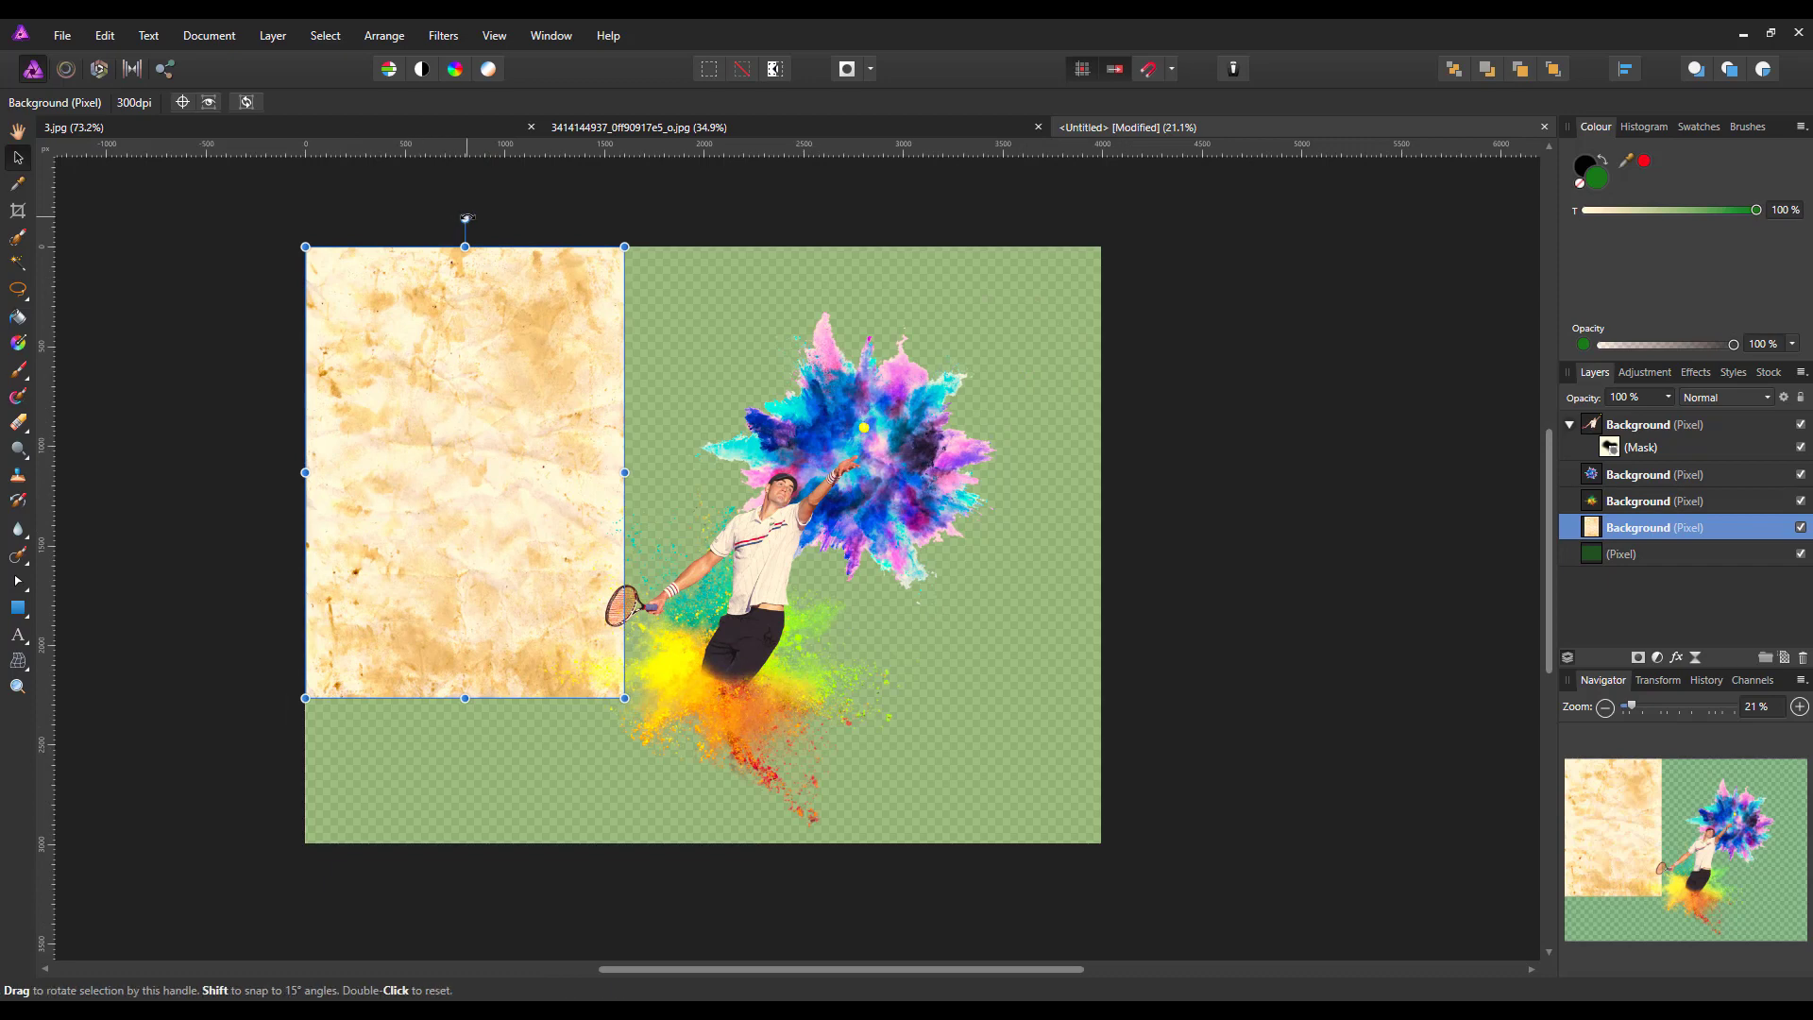
{"action": "left_click_drag", "start_coordinate": [465, 218], "coordinate": [697, 455]}
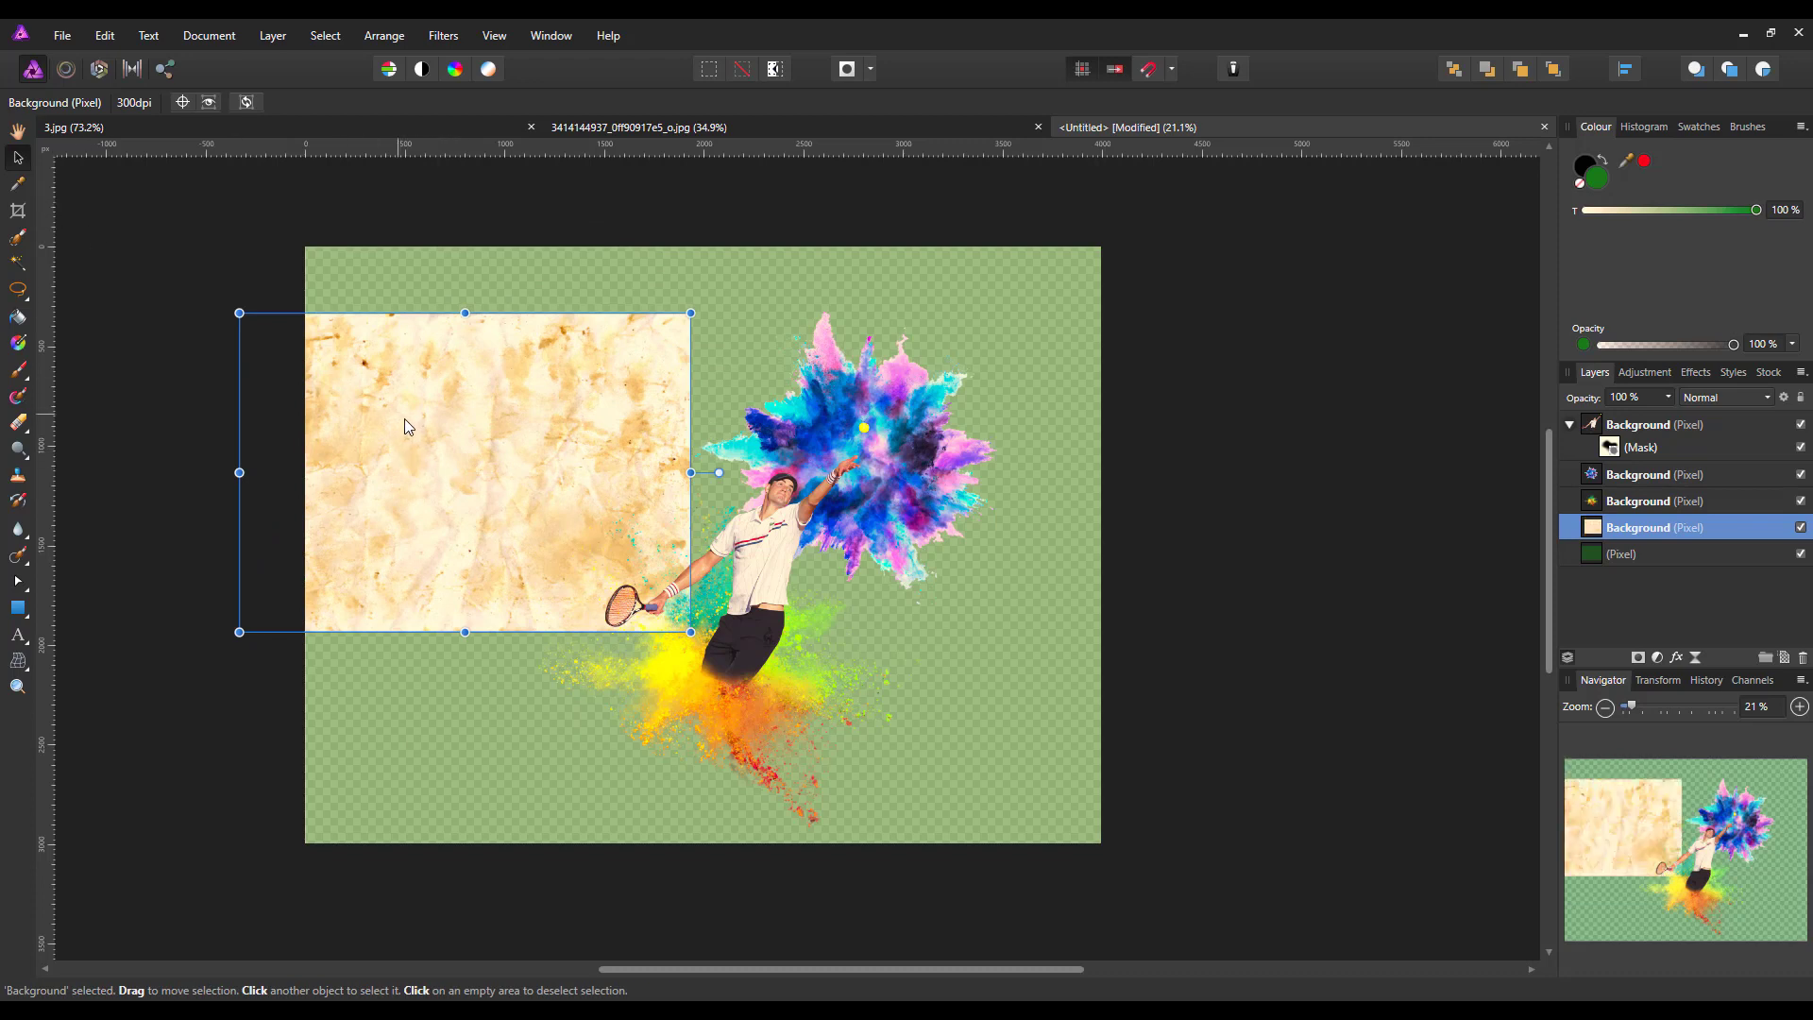
{"action": "left_click_drag", "start_coordinate": [404, 417], "coordinate": [643, 522]}
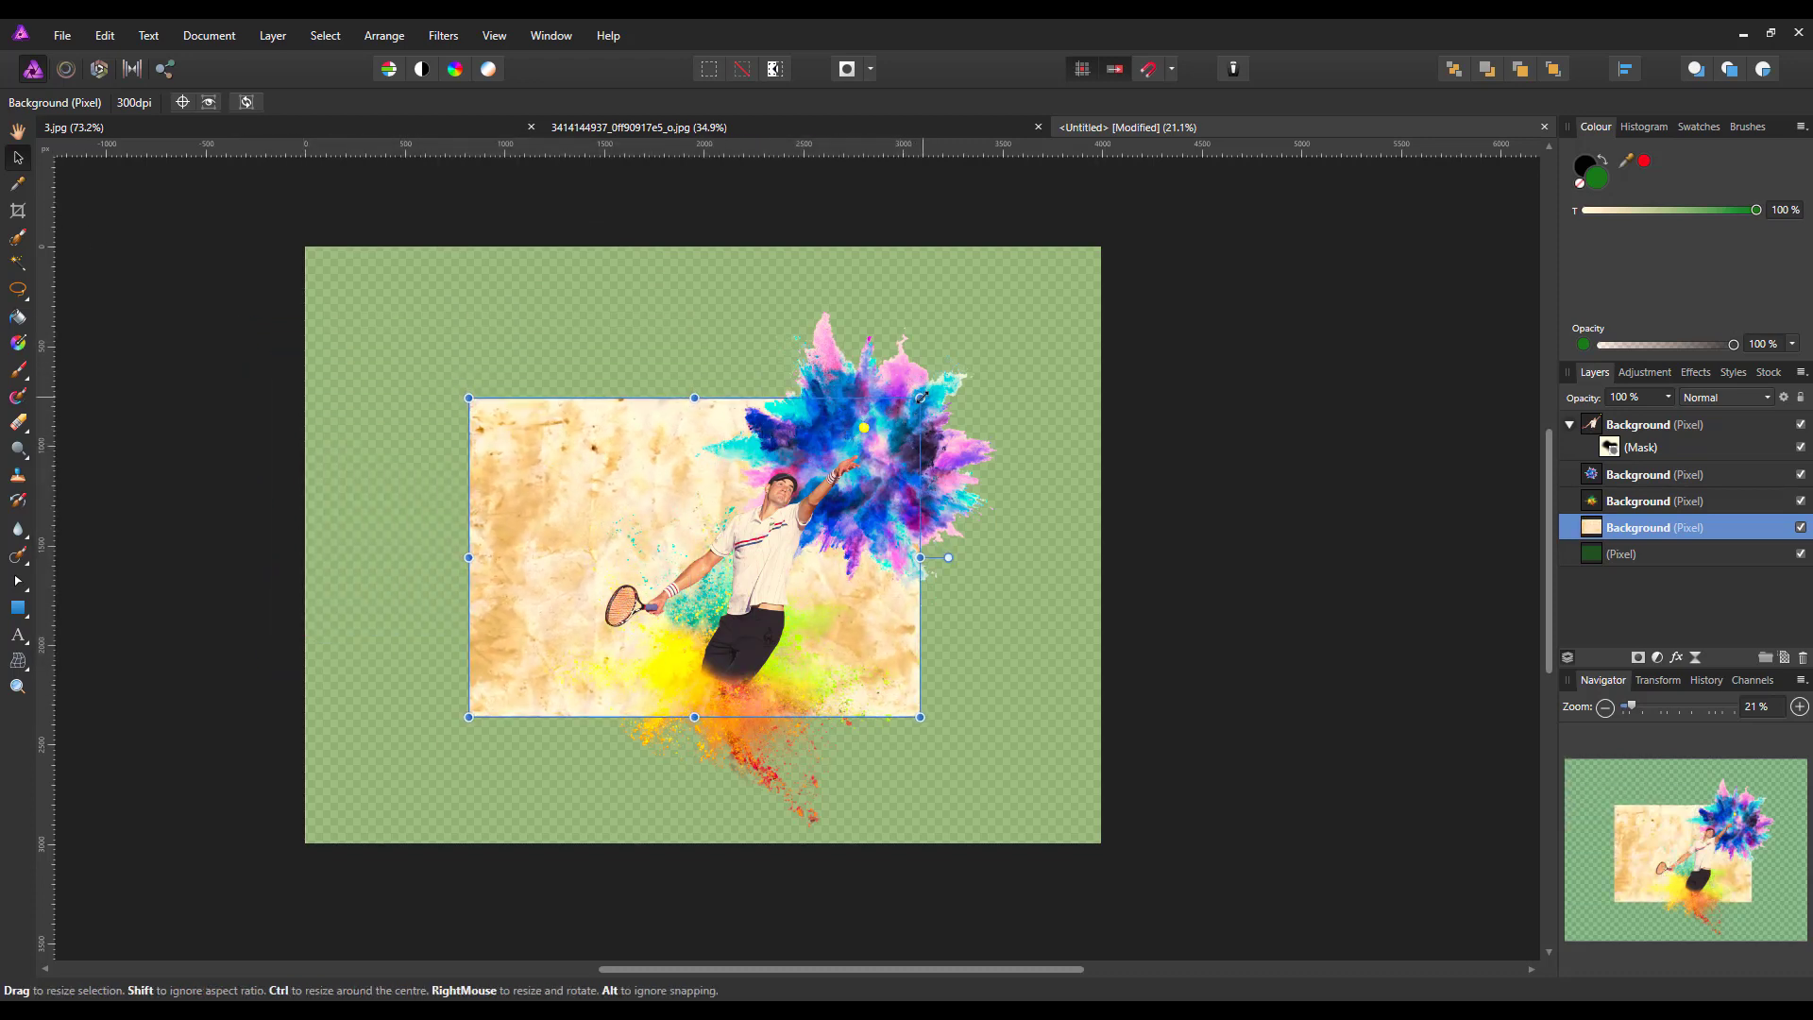
{"action": "left_click_drag", "start_coordinate": [920, 398], "coordinate": [1174, 267]}
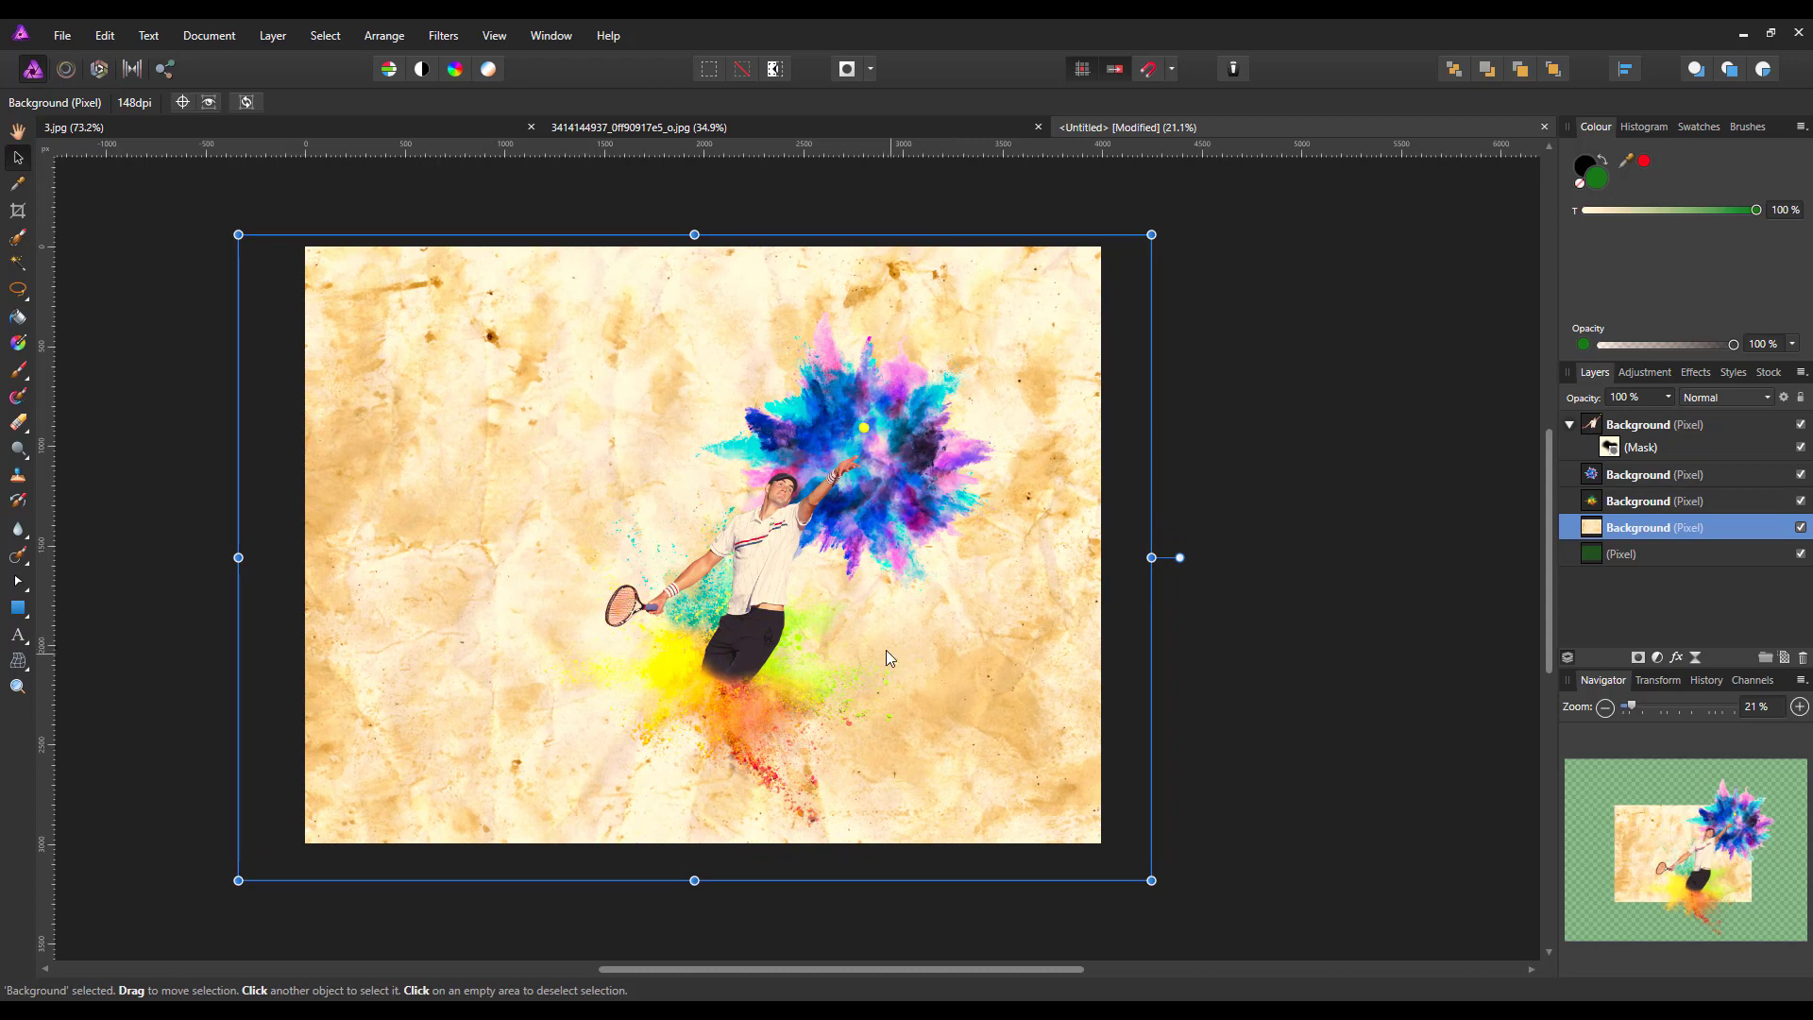
{"action": "mouse_move", "coordinate": [921, 649]}
{"action": "left_mouse_down"}
{"action": "mouse_move", "coordinate": [950, 631]}
{"action": "mouse_move", "coordinate": [931, 627]}
{"action": "left_mouse_up"}
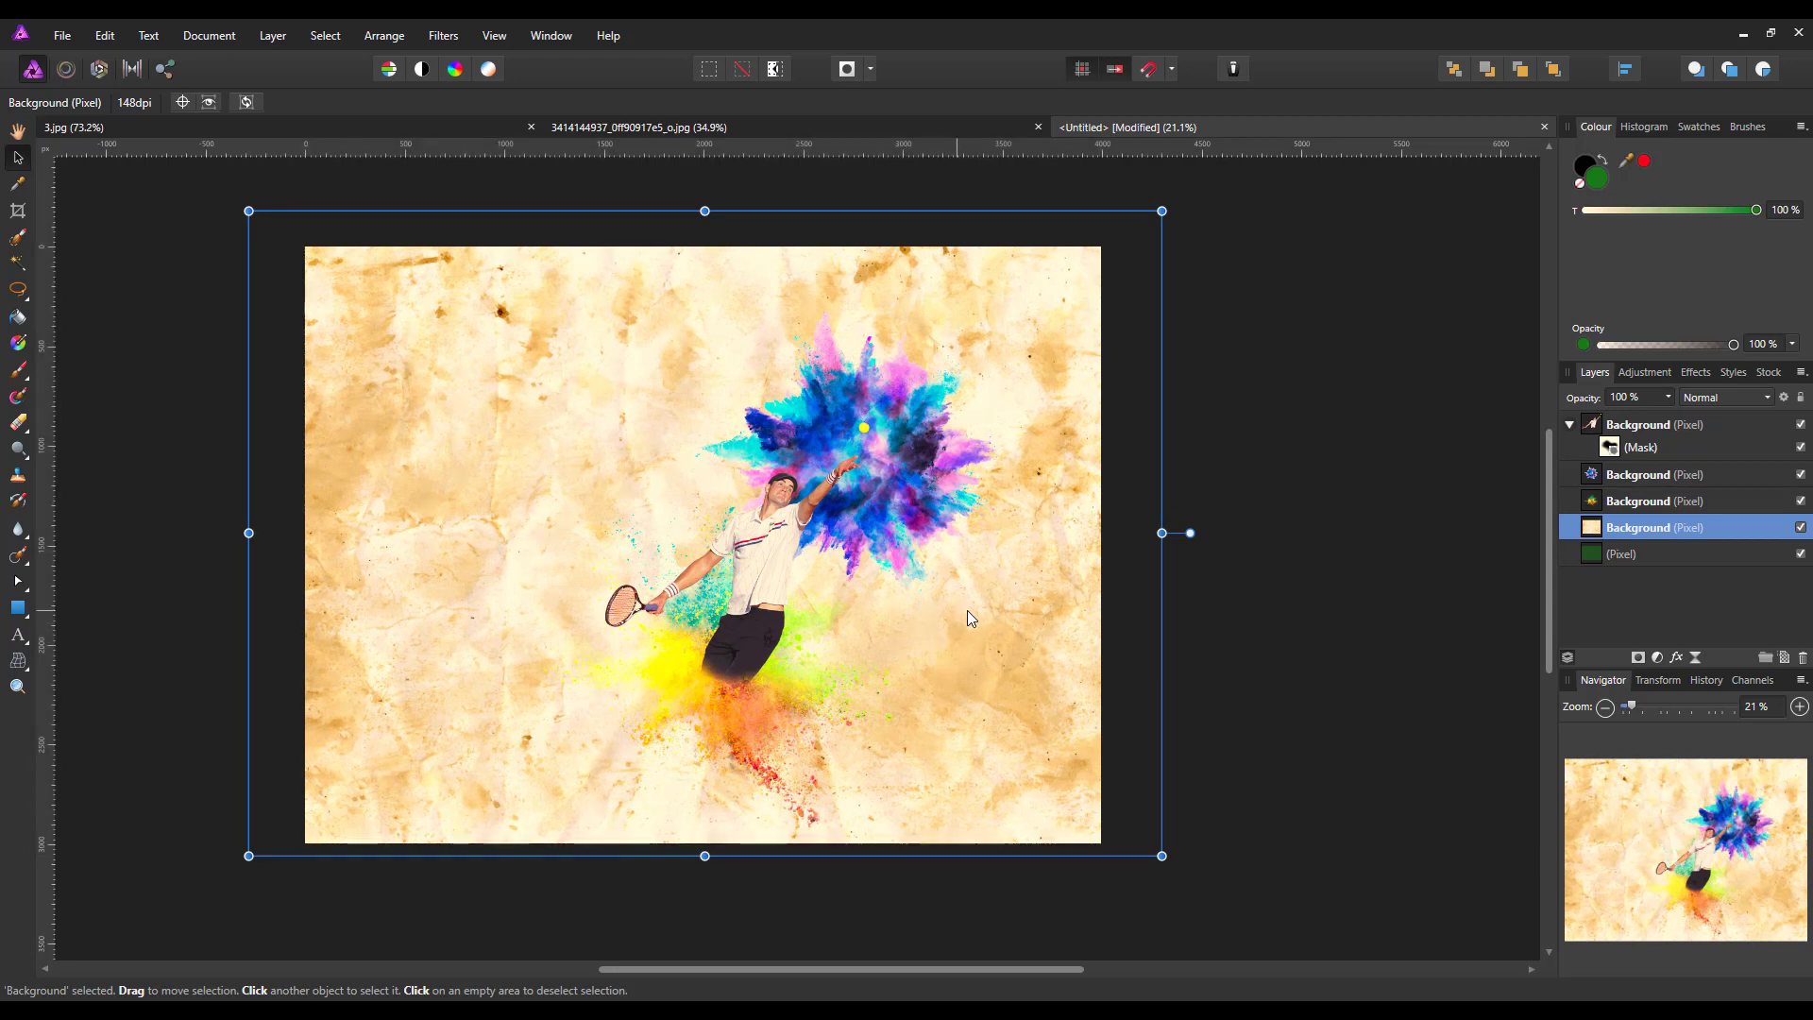
Apply the Erase White Paper filter to the paper texture layer
{"action": "left_click", "coordinate": [444, 38]}
{"action": "mouse_move", "coordinate": [378, 161]}
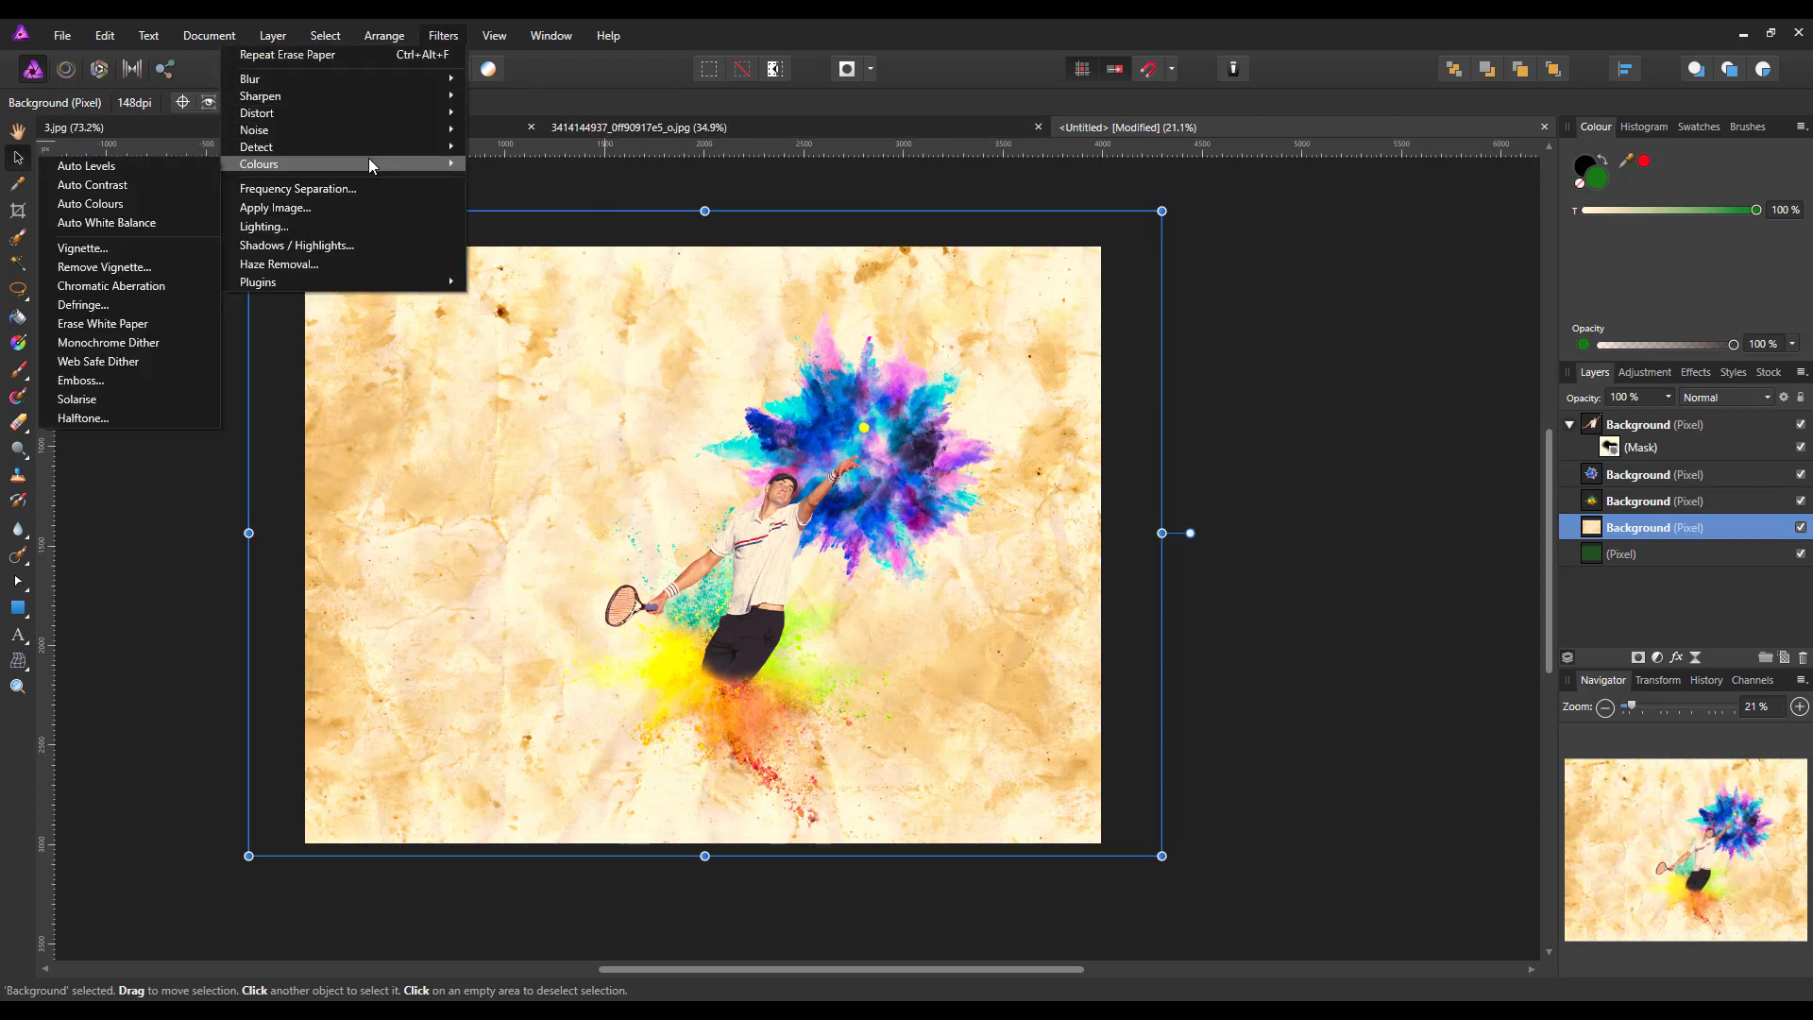
{"action": "left_click", "coordinate": [112, 322]}
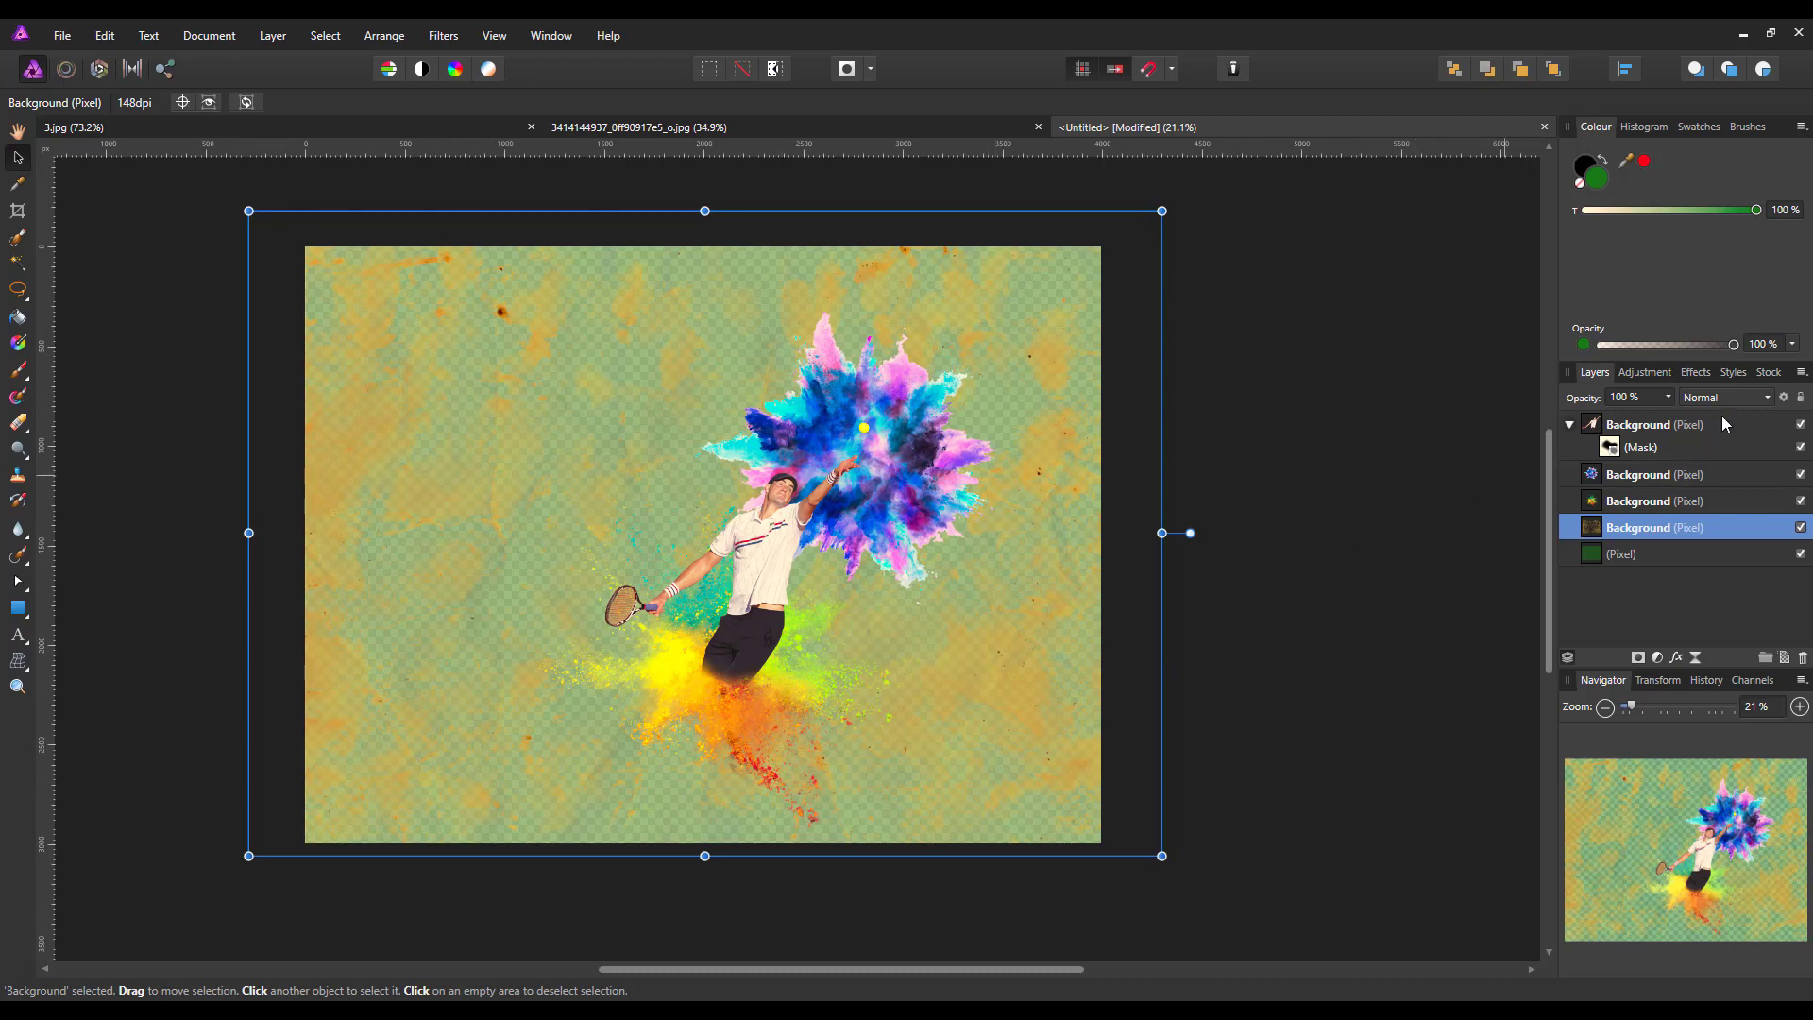
Set the paper texture layer's blend mode to Multiply and its opacity to 57 %
{"action": "left_click", "coordinate": [1755, 395]}
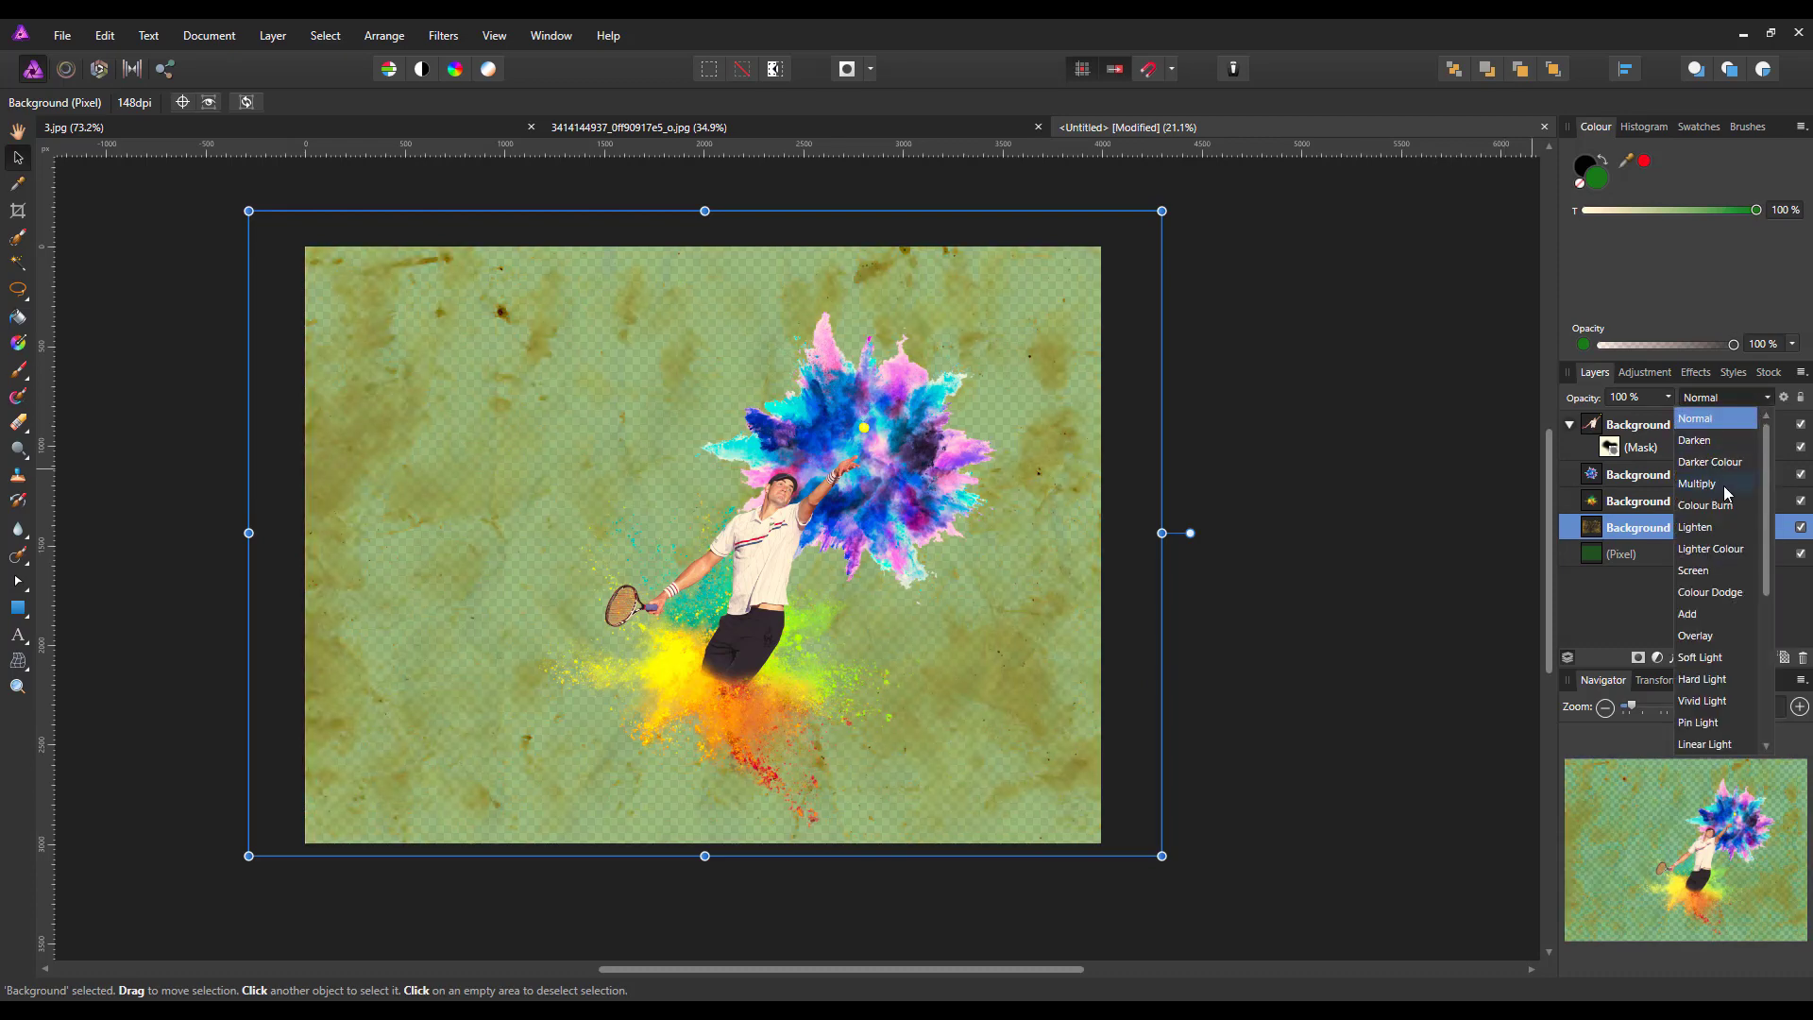
{"action": "left_click", "coordinate": [1722, 484]}
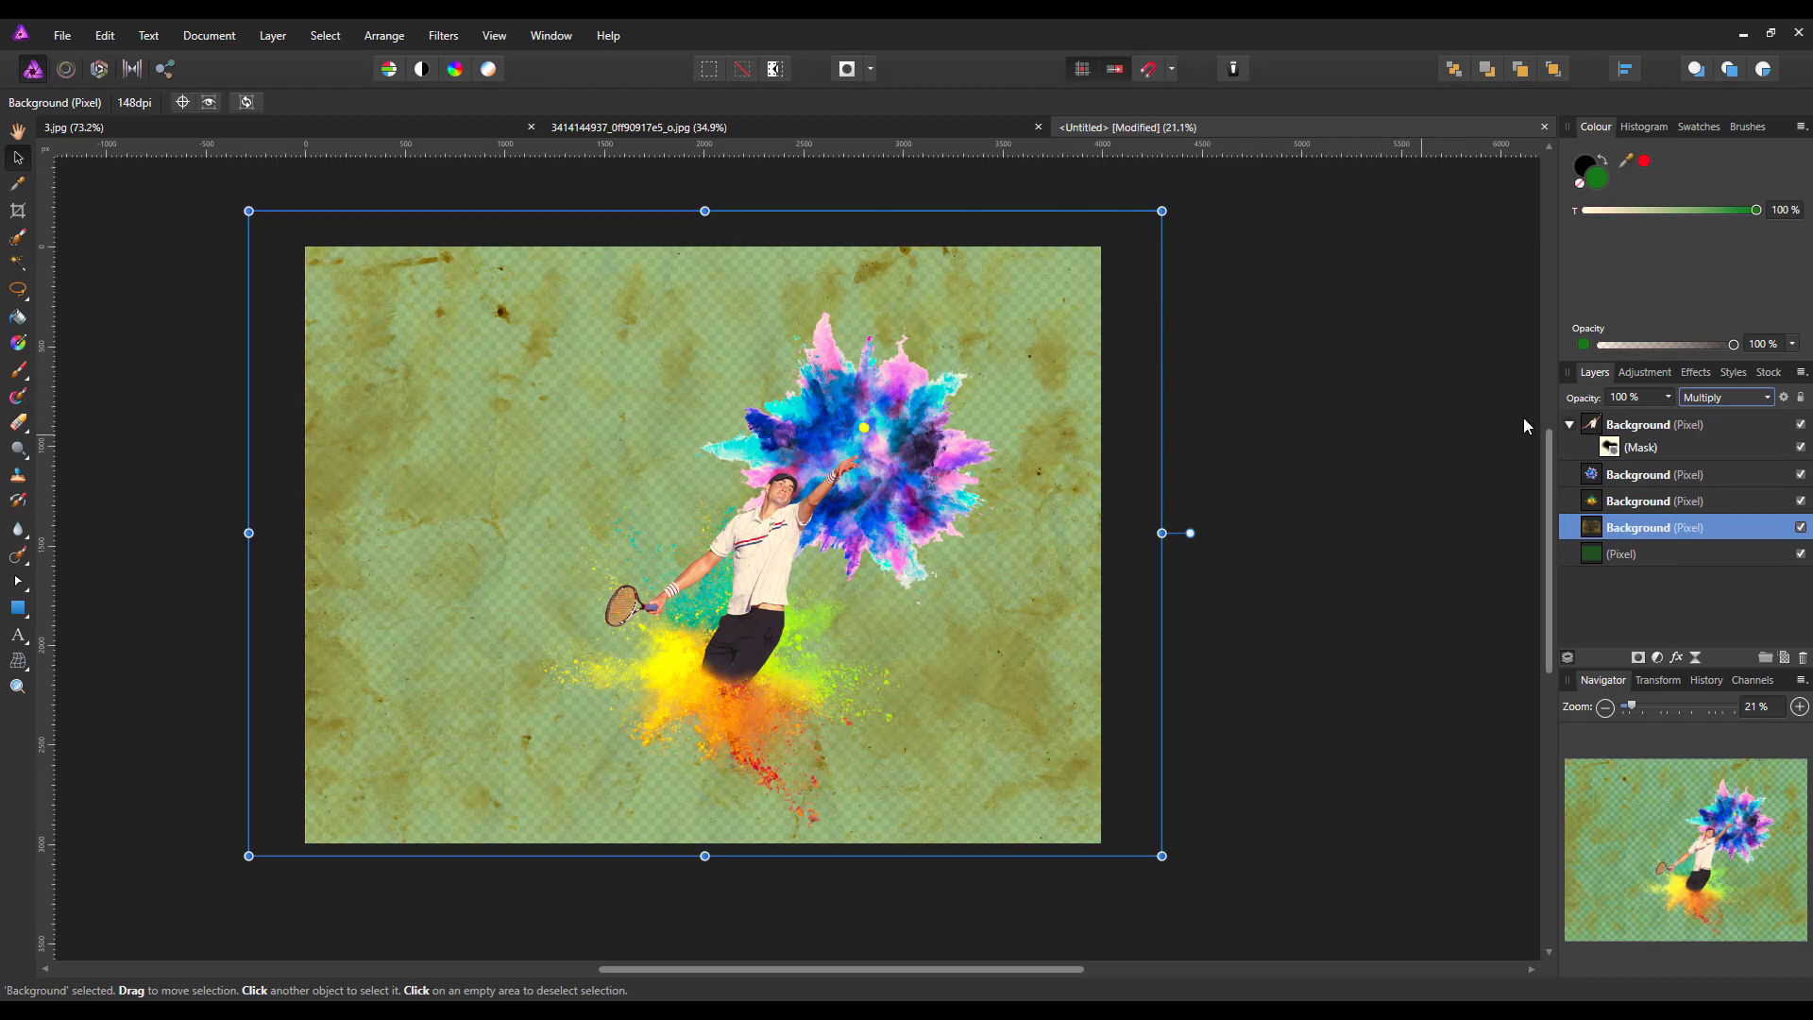
{"action": "left_click", "coordinate": [1669, 398]}
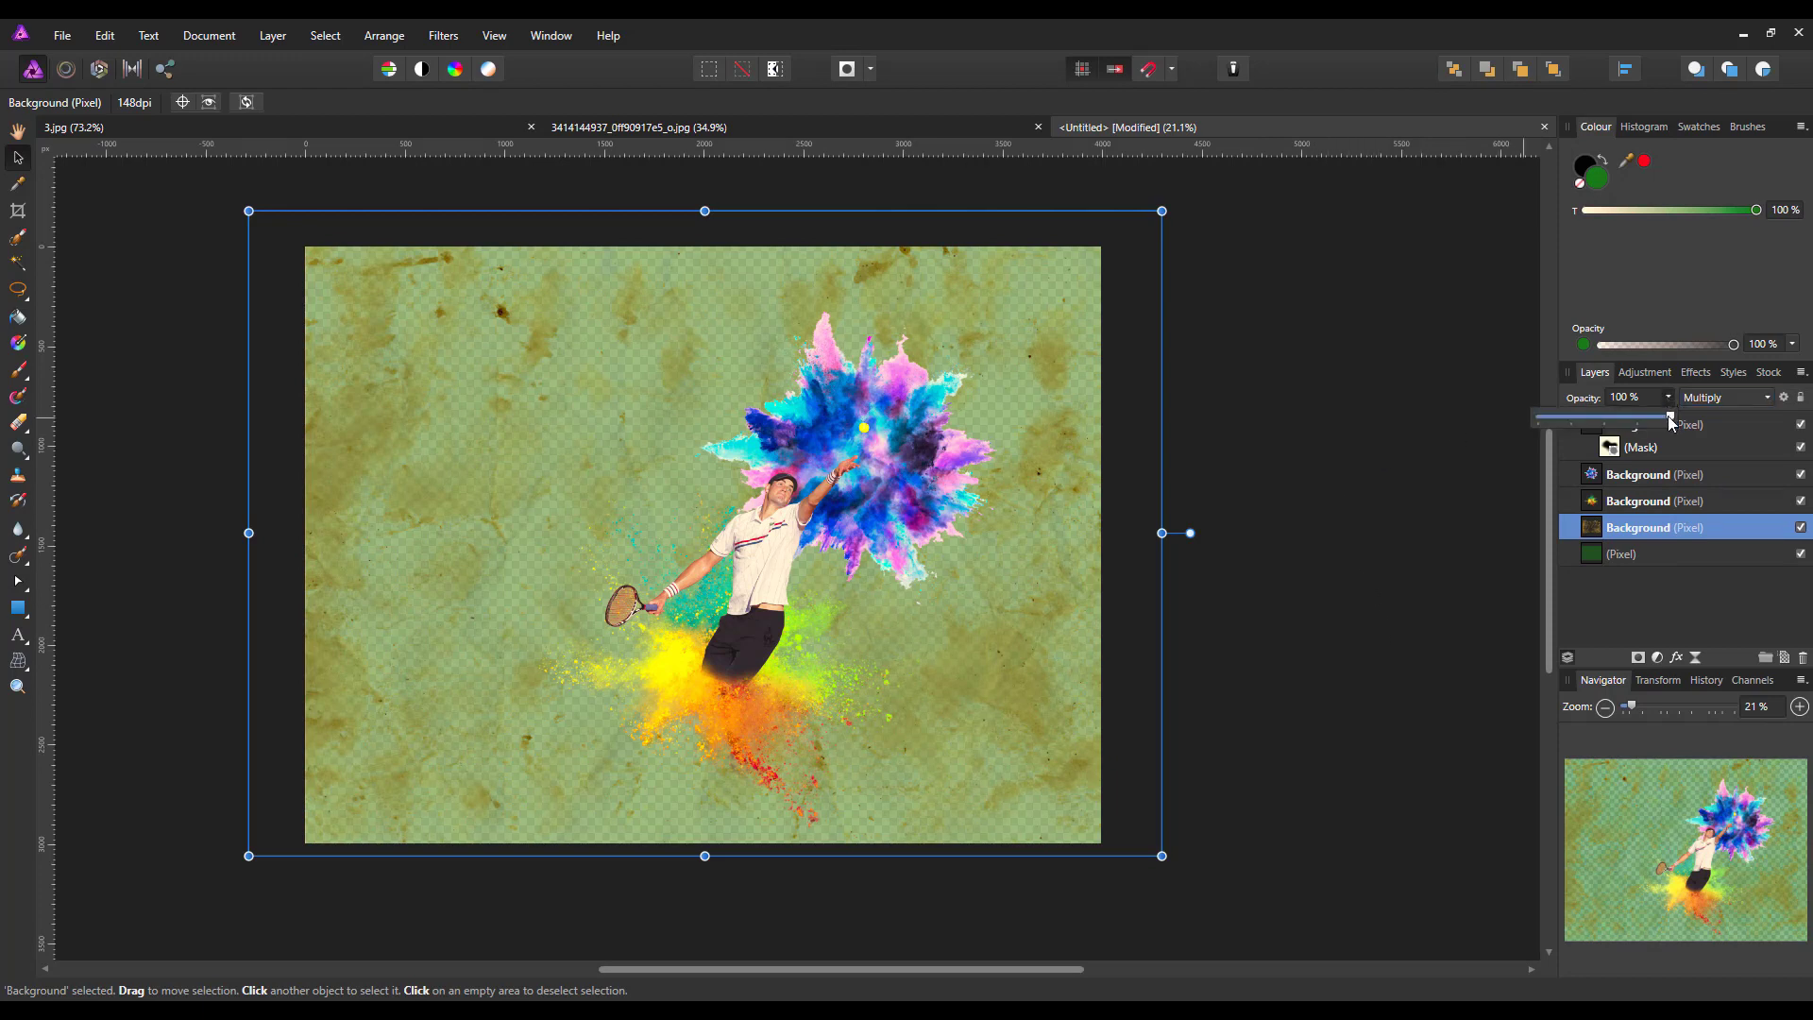
{"action": "left_click_drag", "start_coordinate": [1669, 415], "coordinate": [1615, 432]}
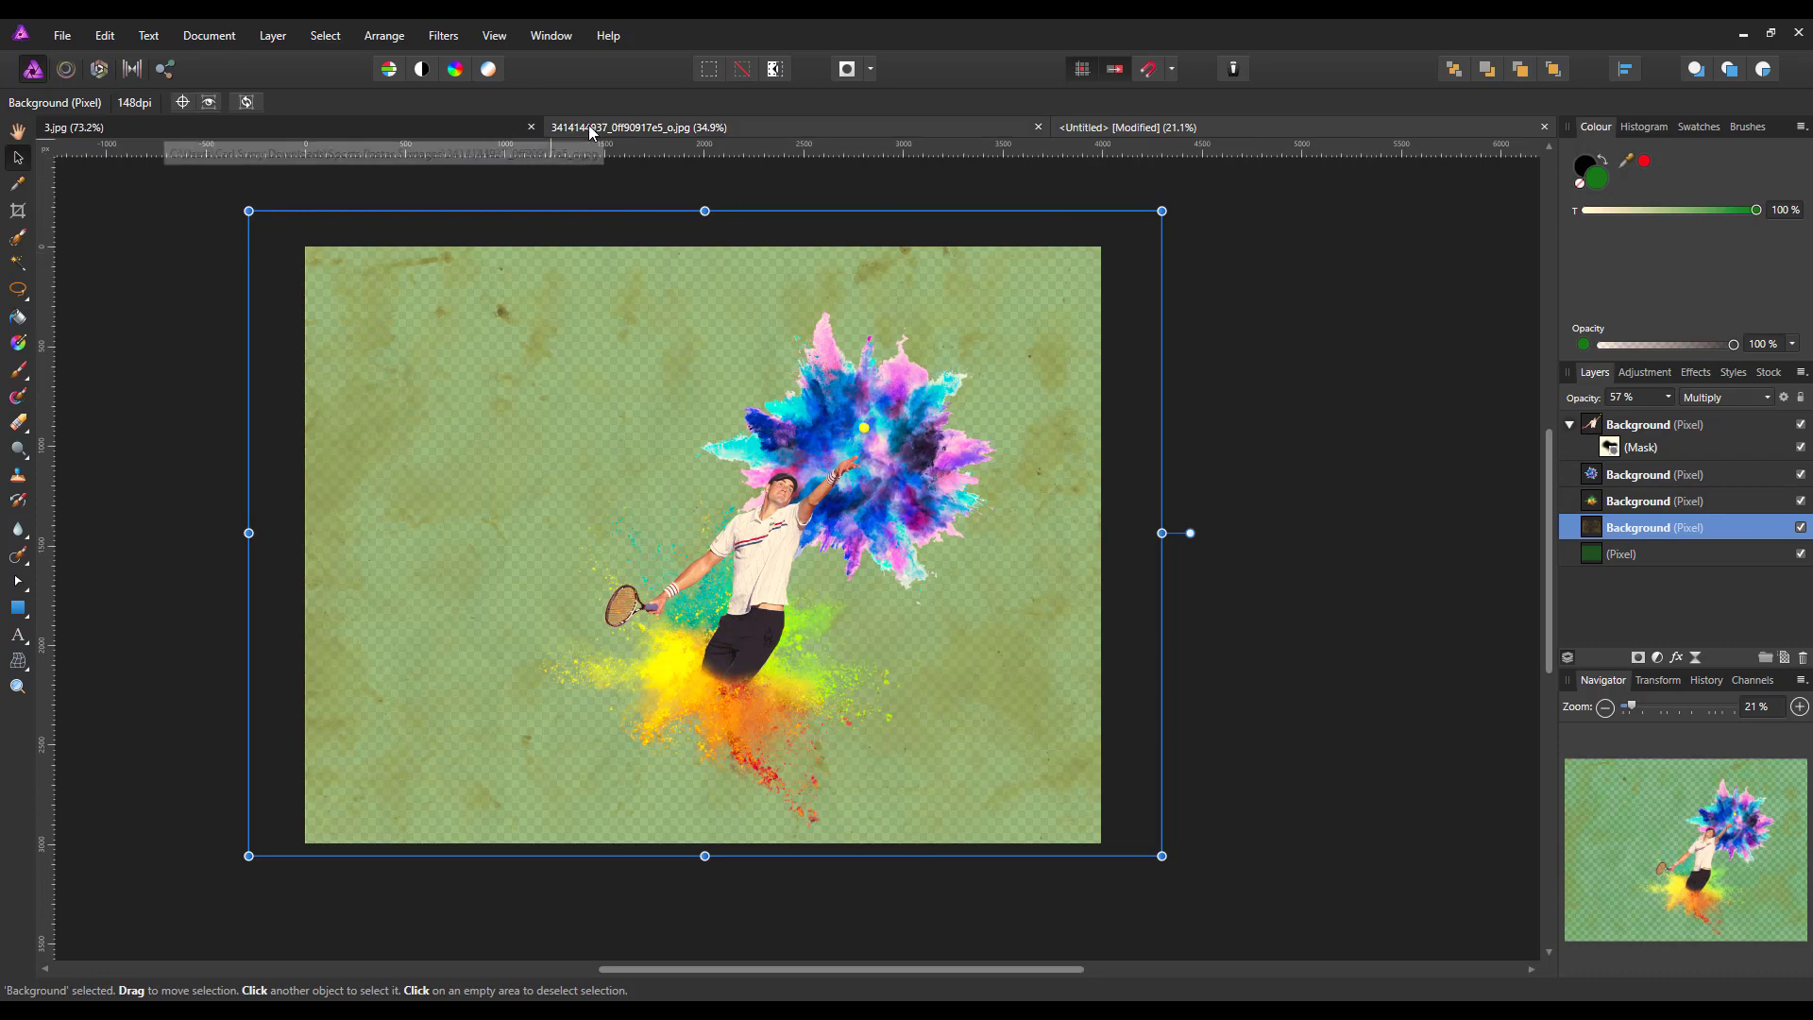
Copy the snow image layer from 3.jpg and paste it into the untitled document above the paper texture
{"action": "left_click", "coordinate": [489, 127]}
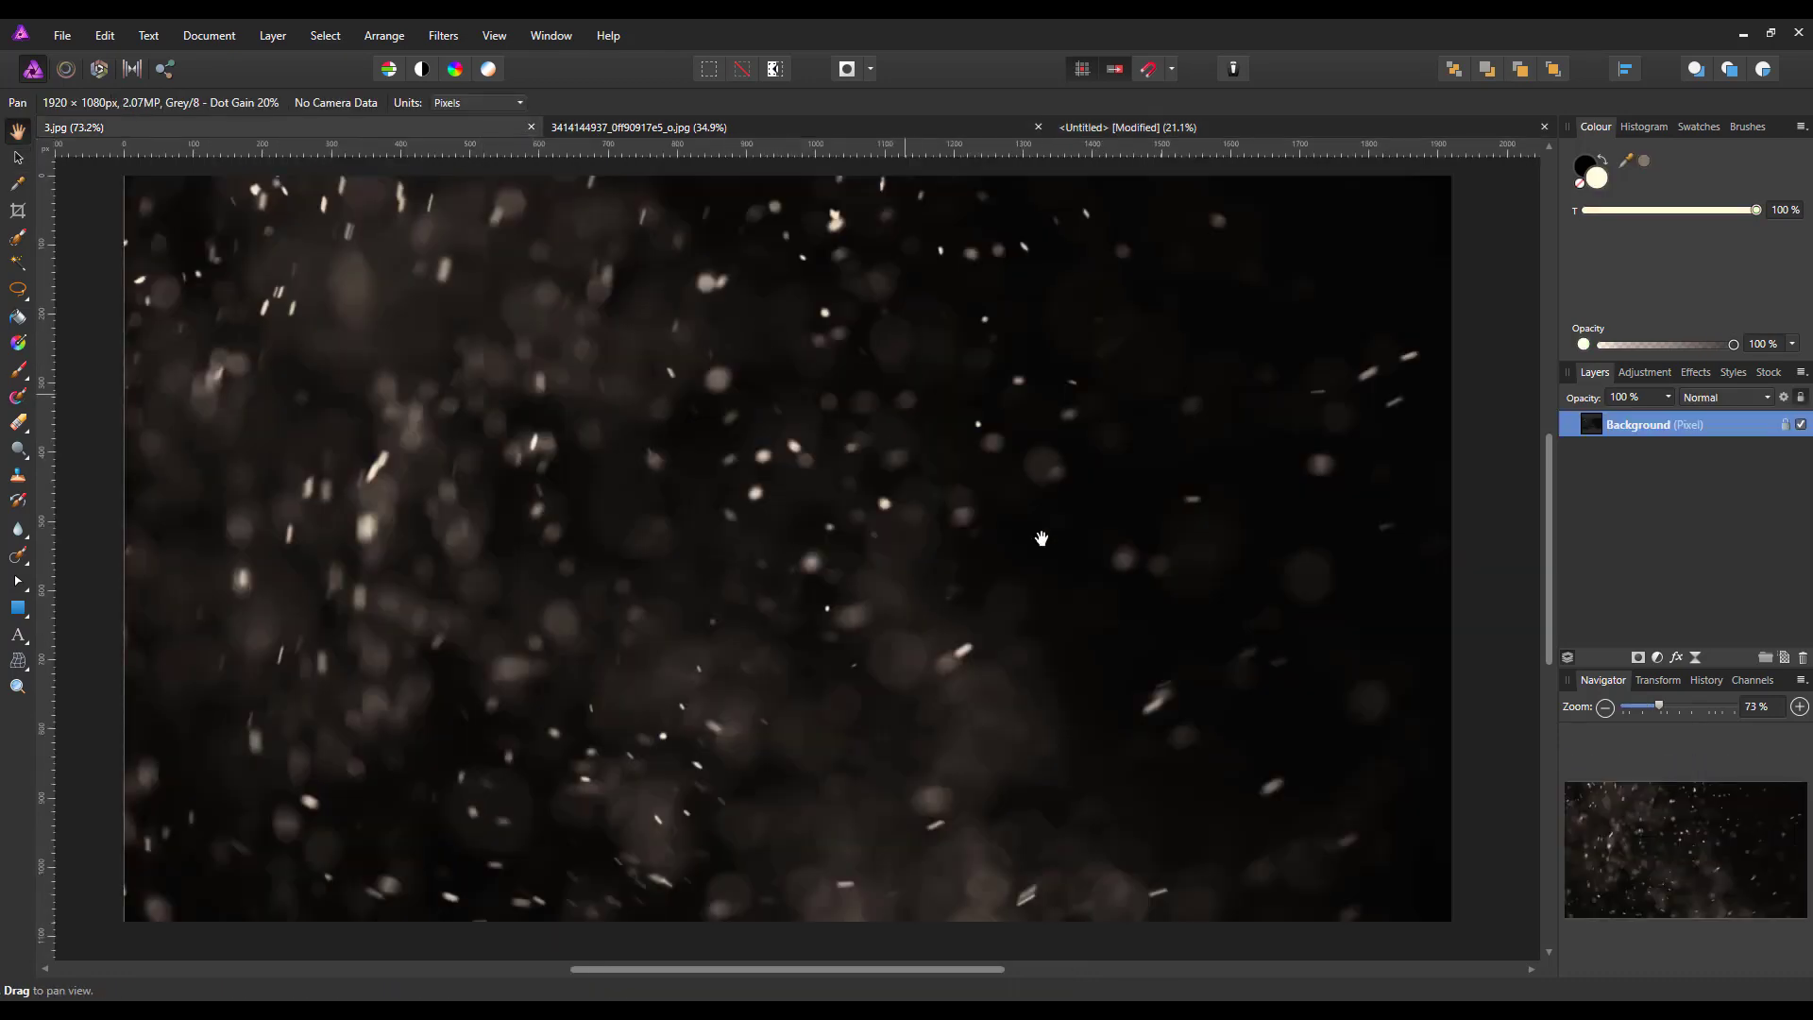
{"action": "right_click", "coordinate": [1659, 426]}
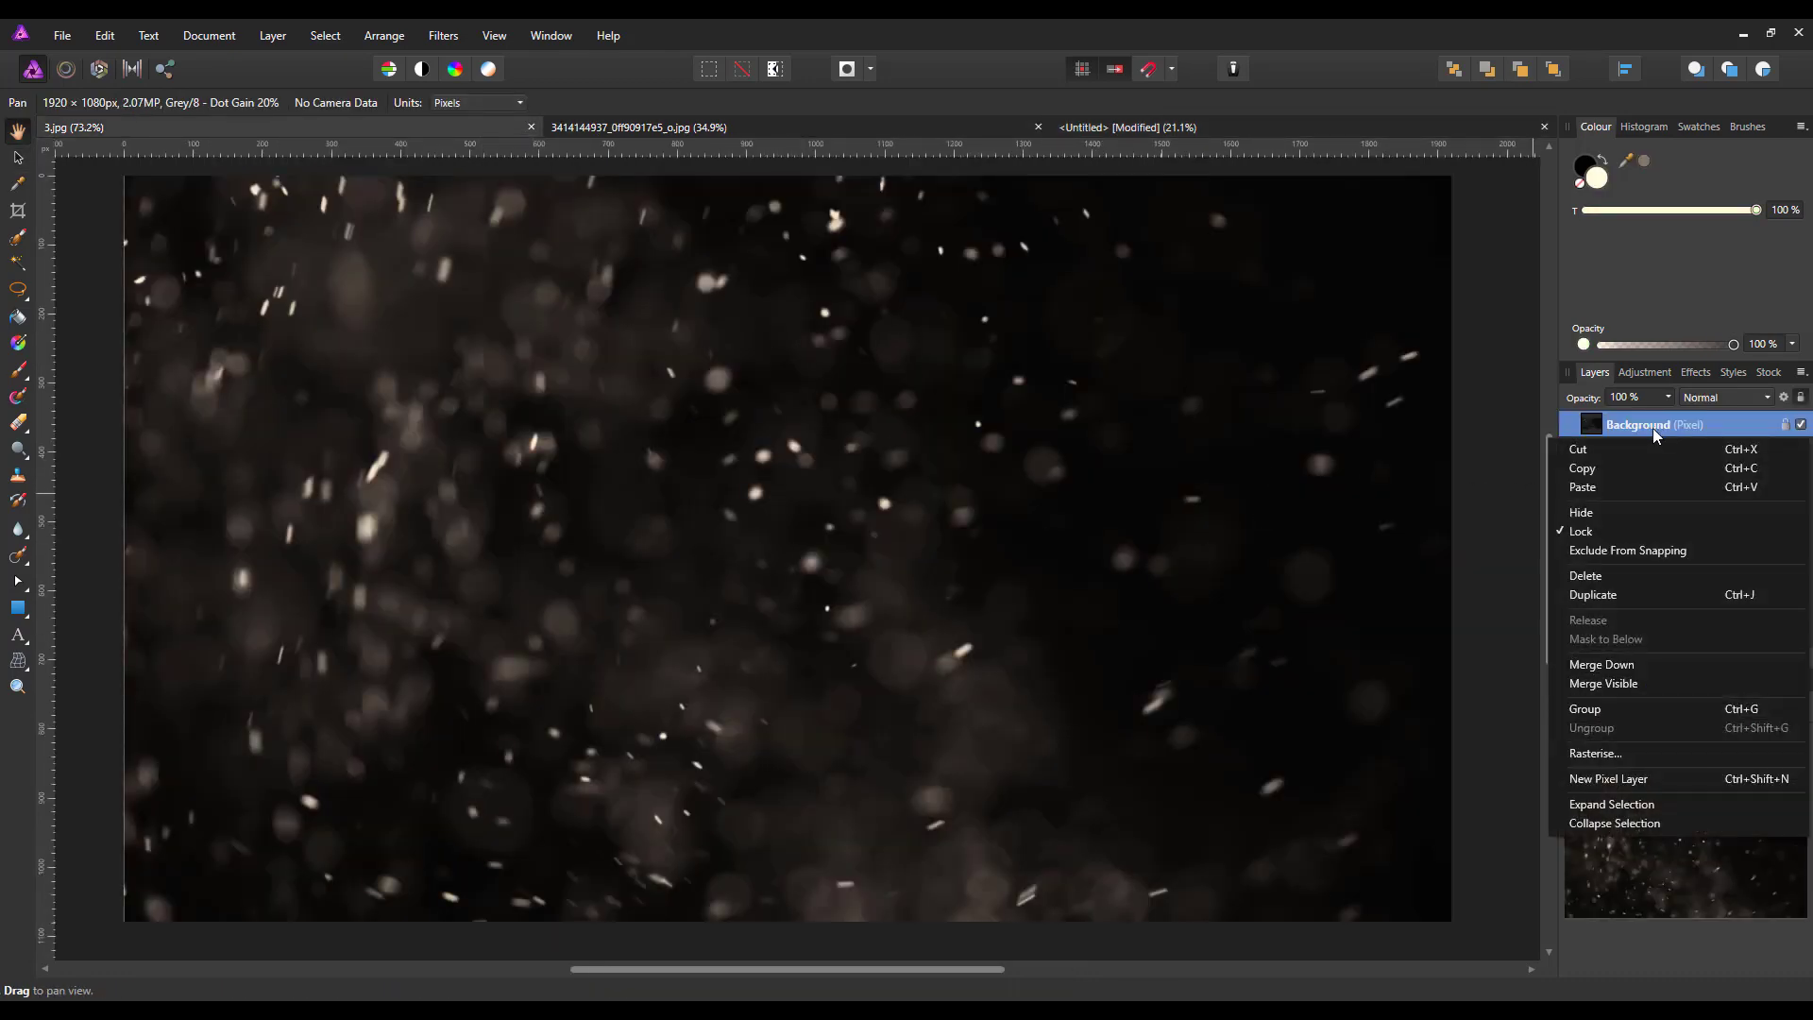
{"action": "left_click", "coordinate": [1587, 471]}
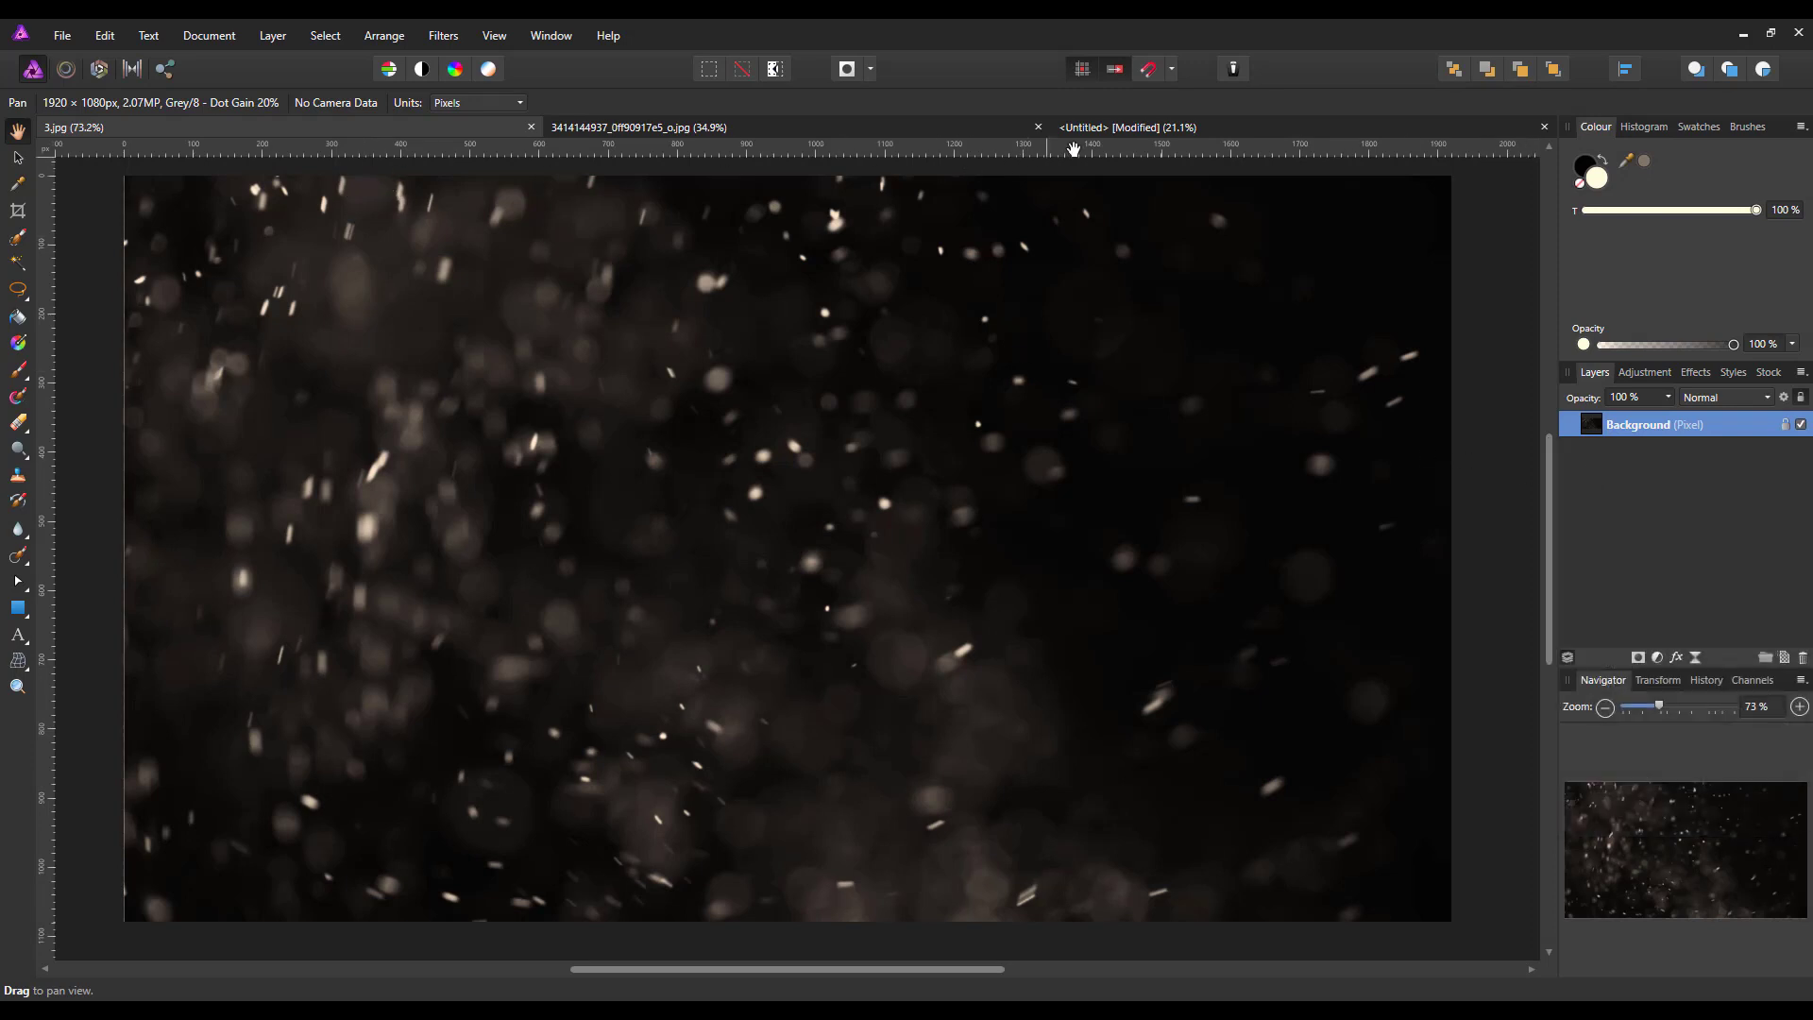
{"action": "left_click", "coordinate": [1138, 127]}
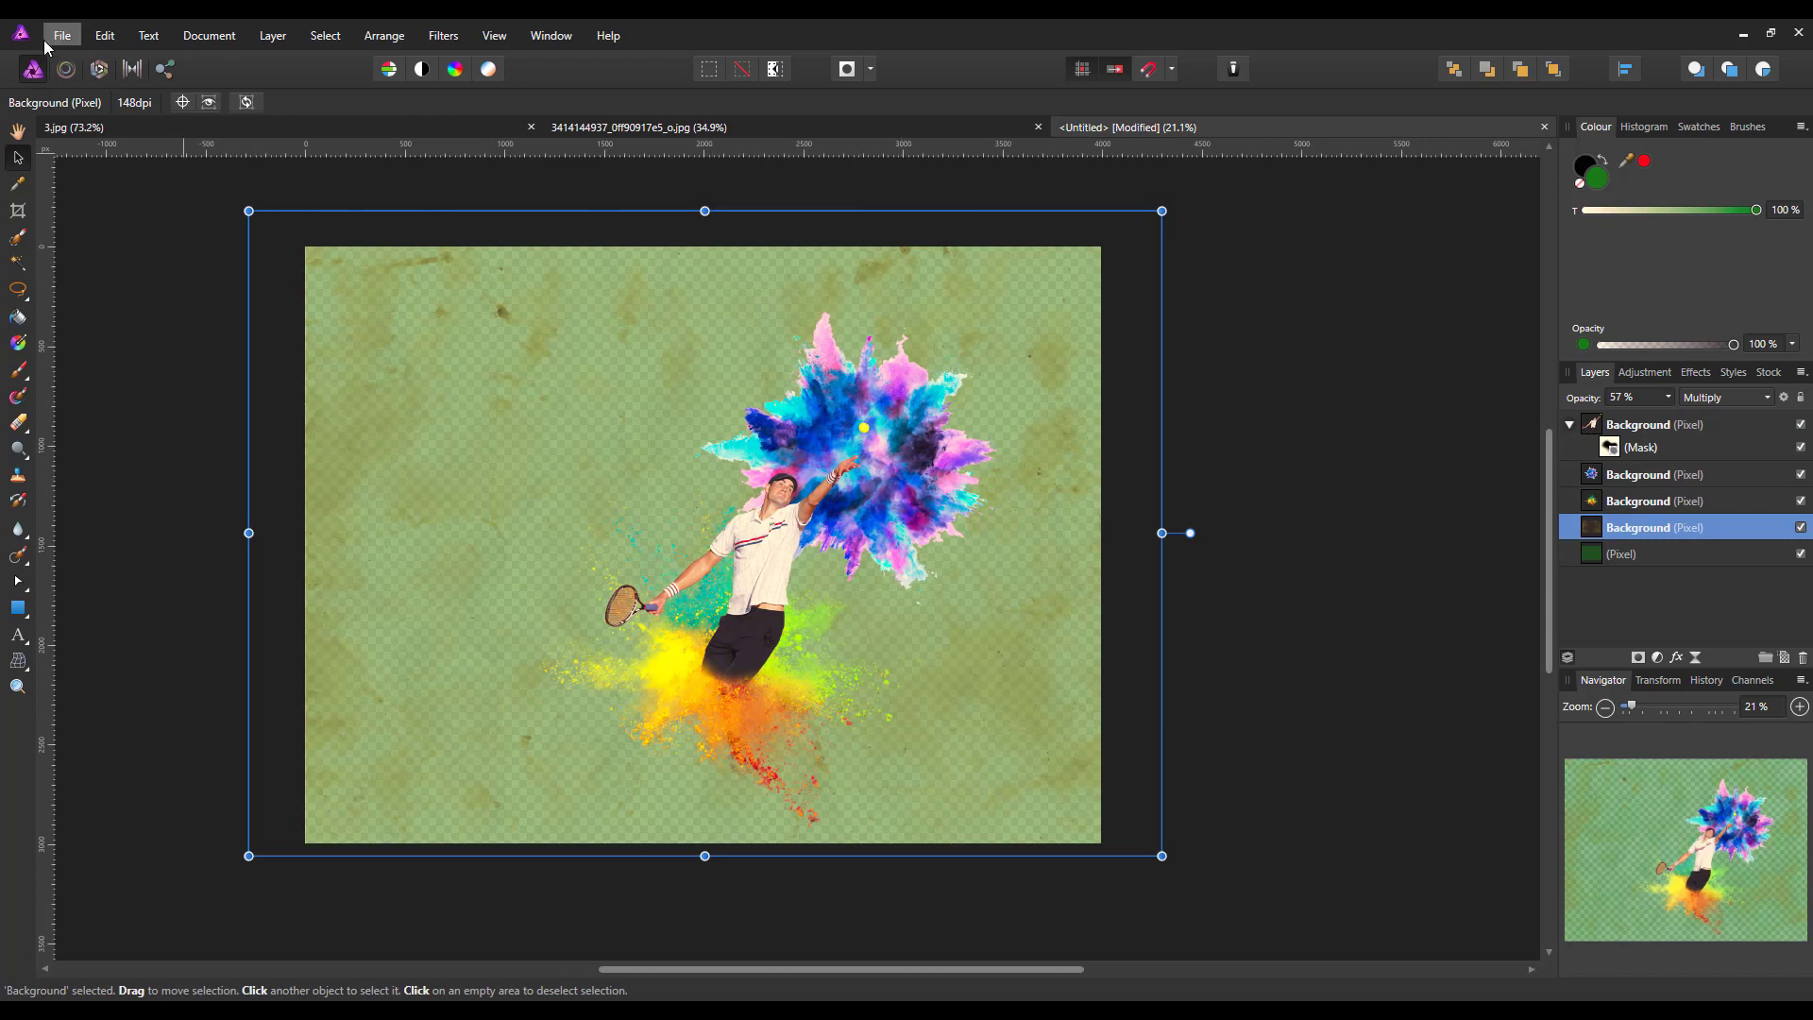
{"action": "left_click", "coordinate": [100, 36]}
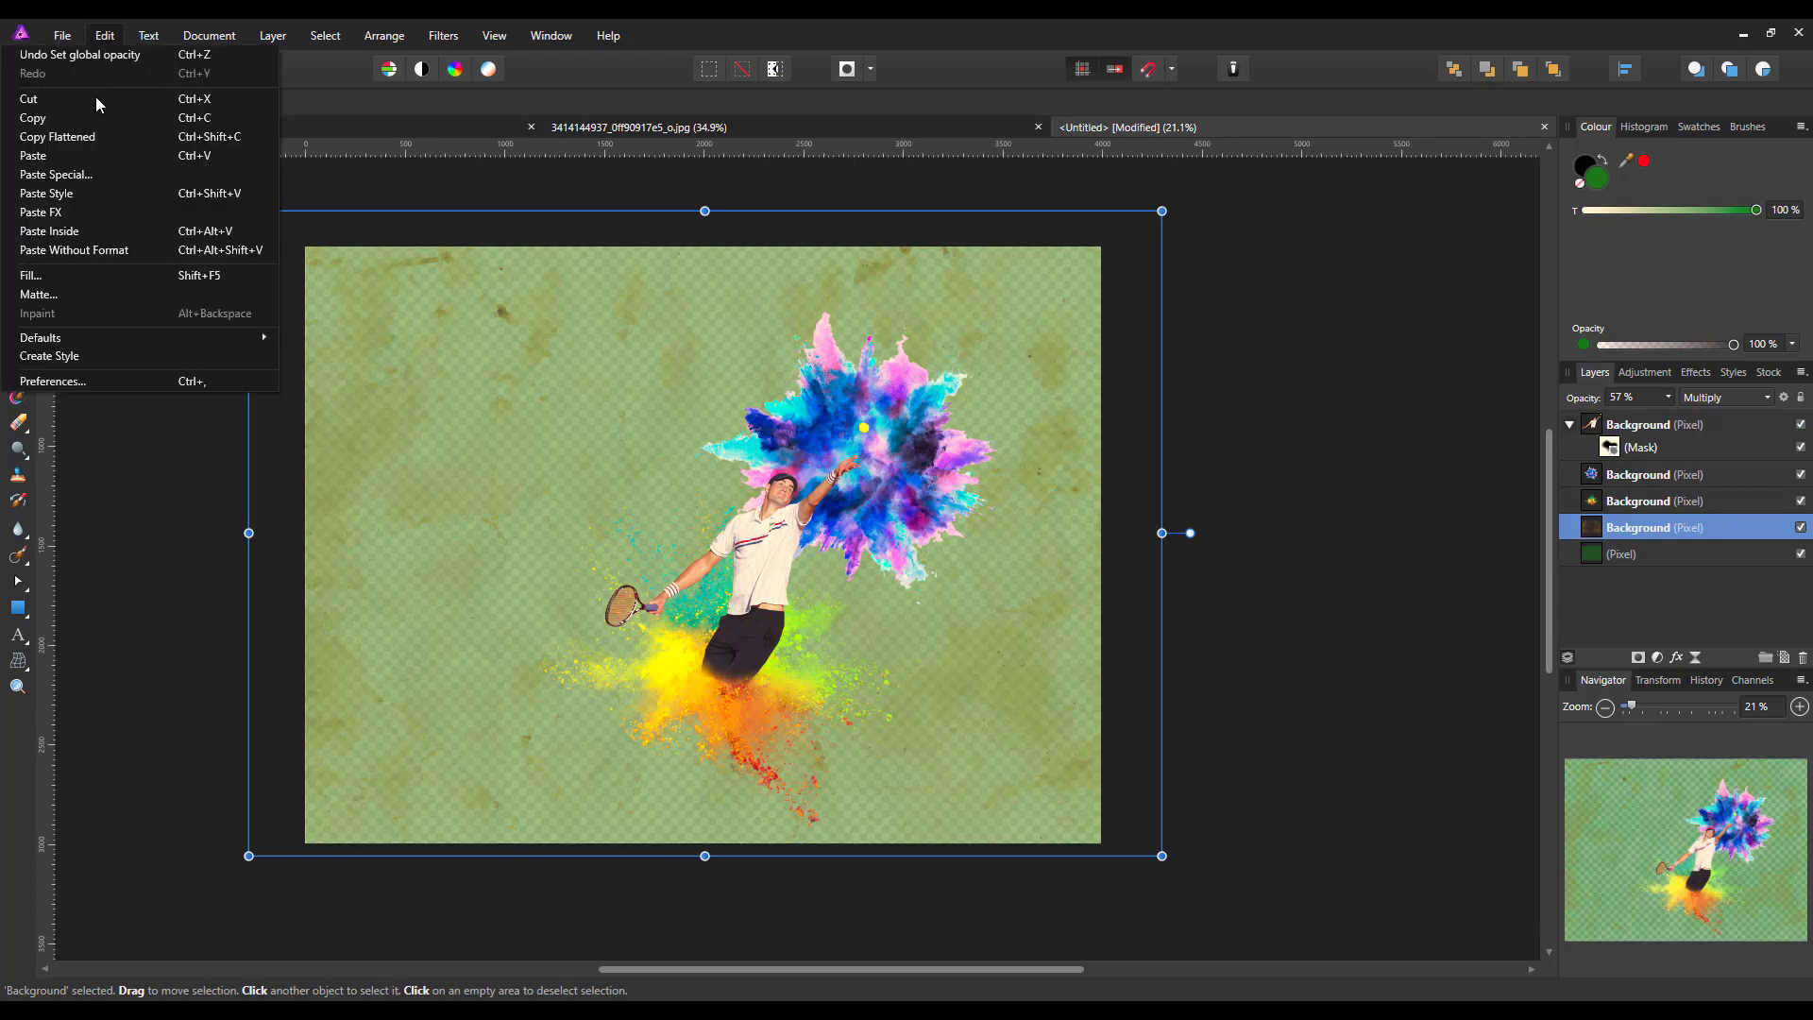
{"action": "left_click", "coordinate": [73, 153]}
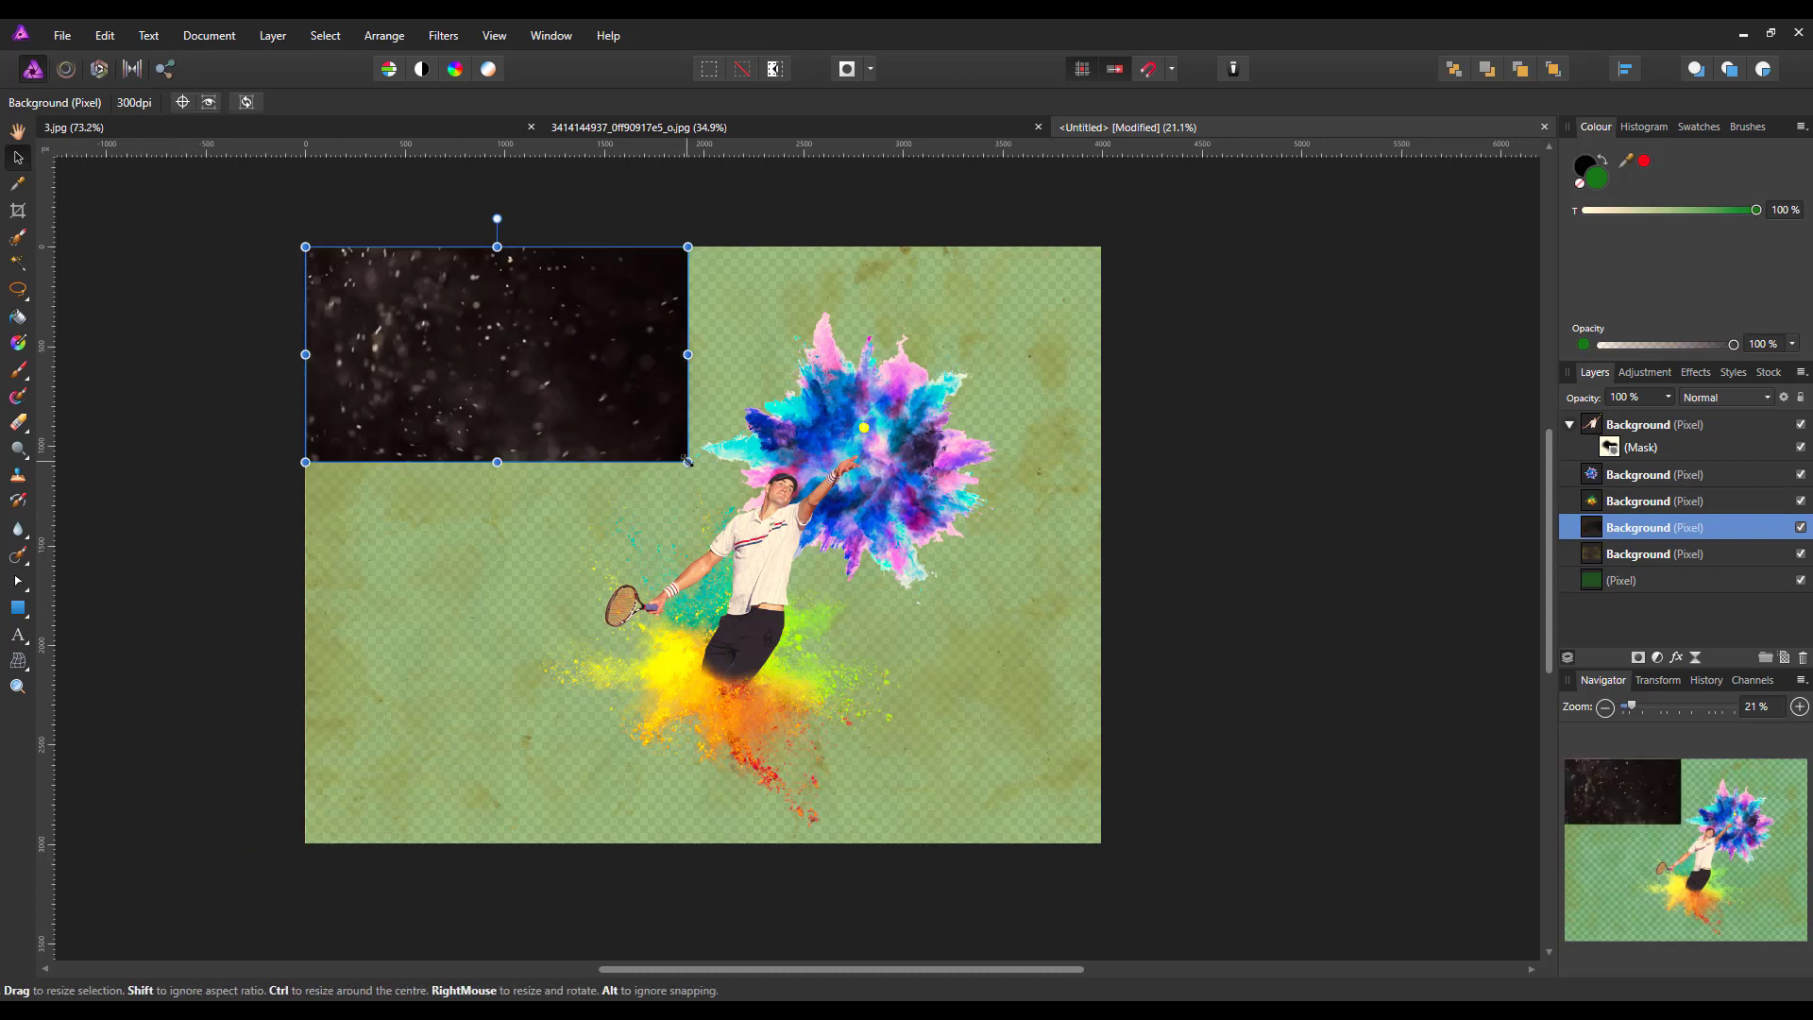
Enlarge the snow layer to about 103 dpi and move it over the canvas behind the player and powder bursts
{"action": "left_click_drag", "start_coordinate": [687, 462], "coordinate": [1086, 685]}
{"action": "left_click_drag", "start_coordinate": [385, 515], "coordinate": [745, 659]}
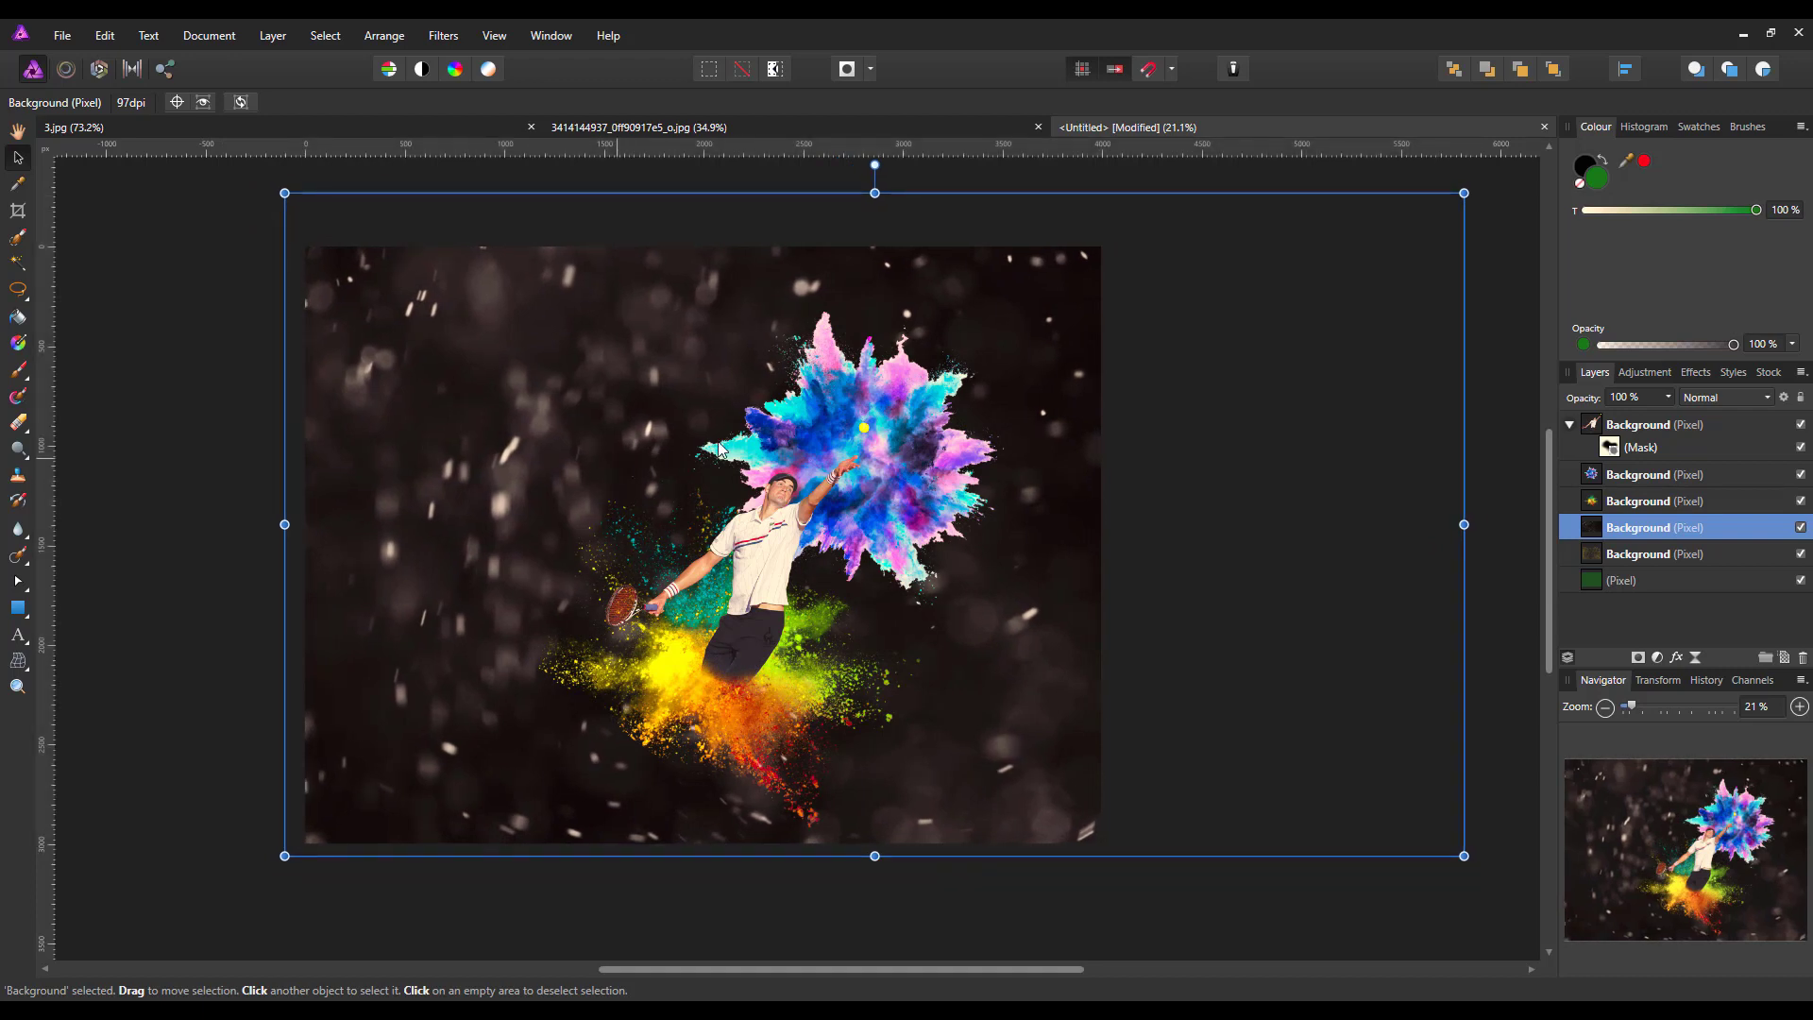
{"action": "left_click_drag", "start_coordinate": [1468, 188], "coordinate": [1396, 240]}
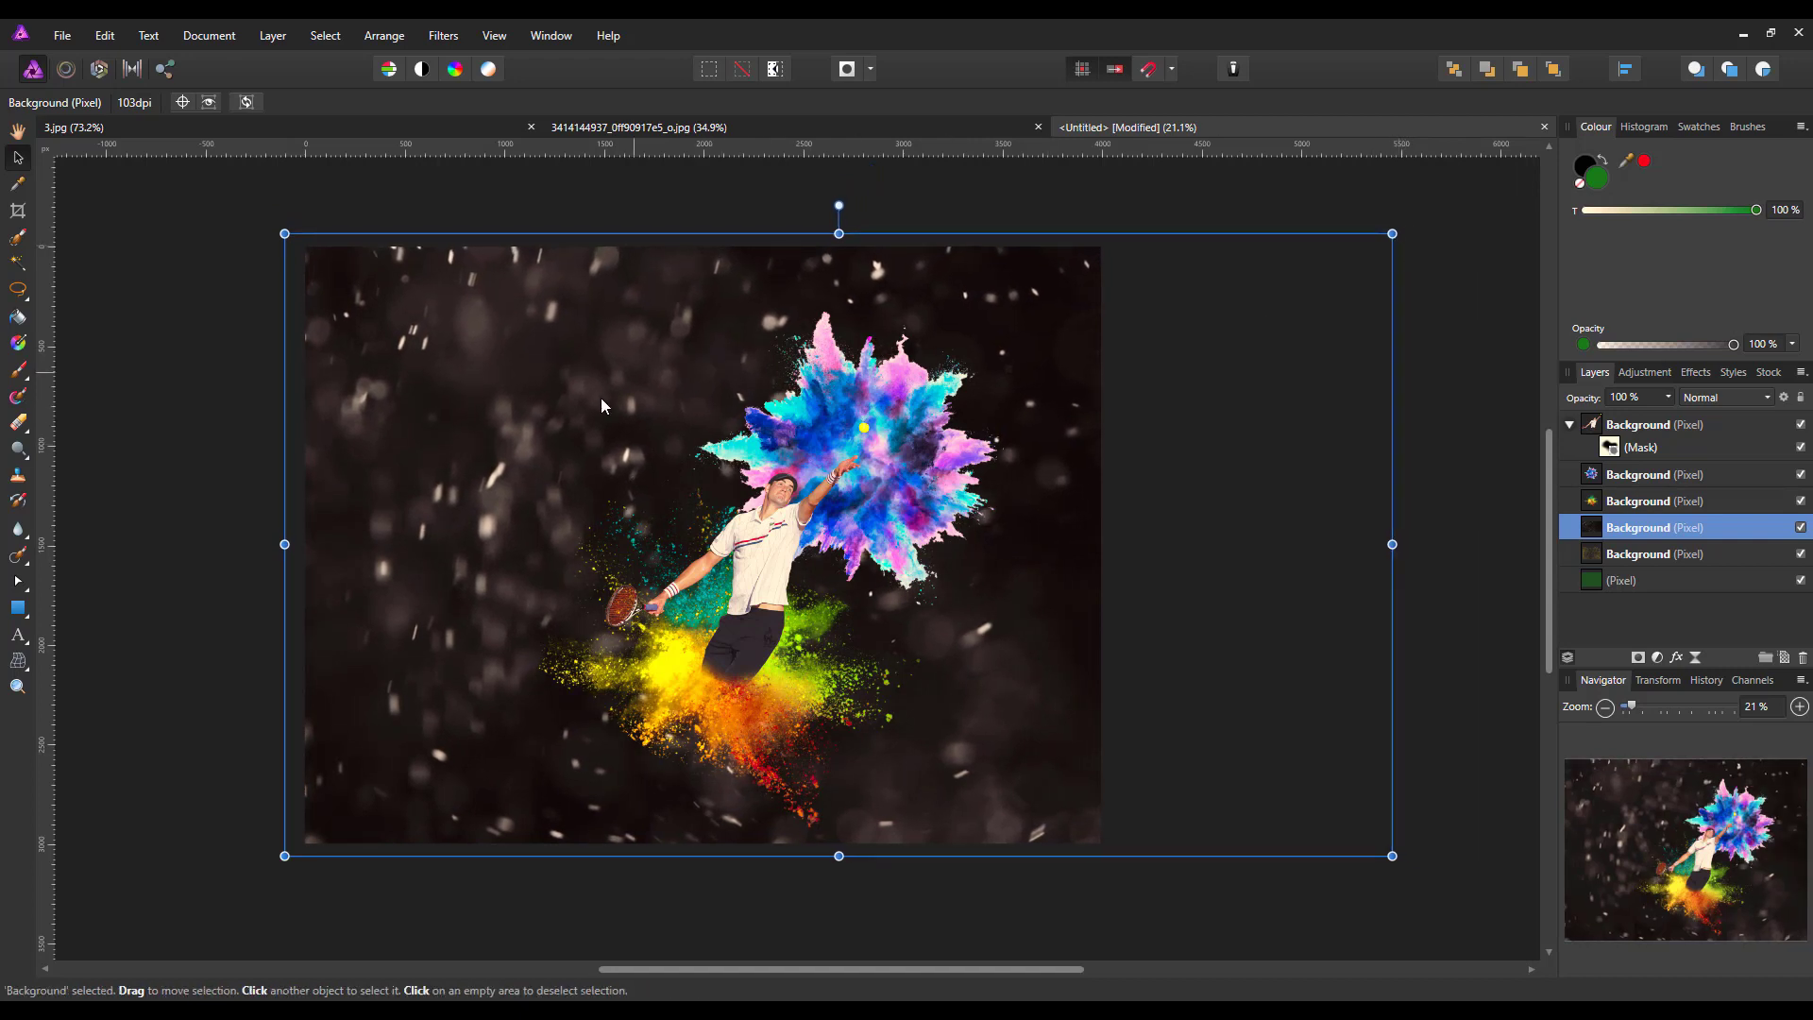
Rotate the snow layer 180° and reposition it so it covers the whole canvas
{"action": "left_click_drag", "start_coordinate": [602, 501], "coordinate": [752, 500]}
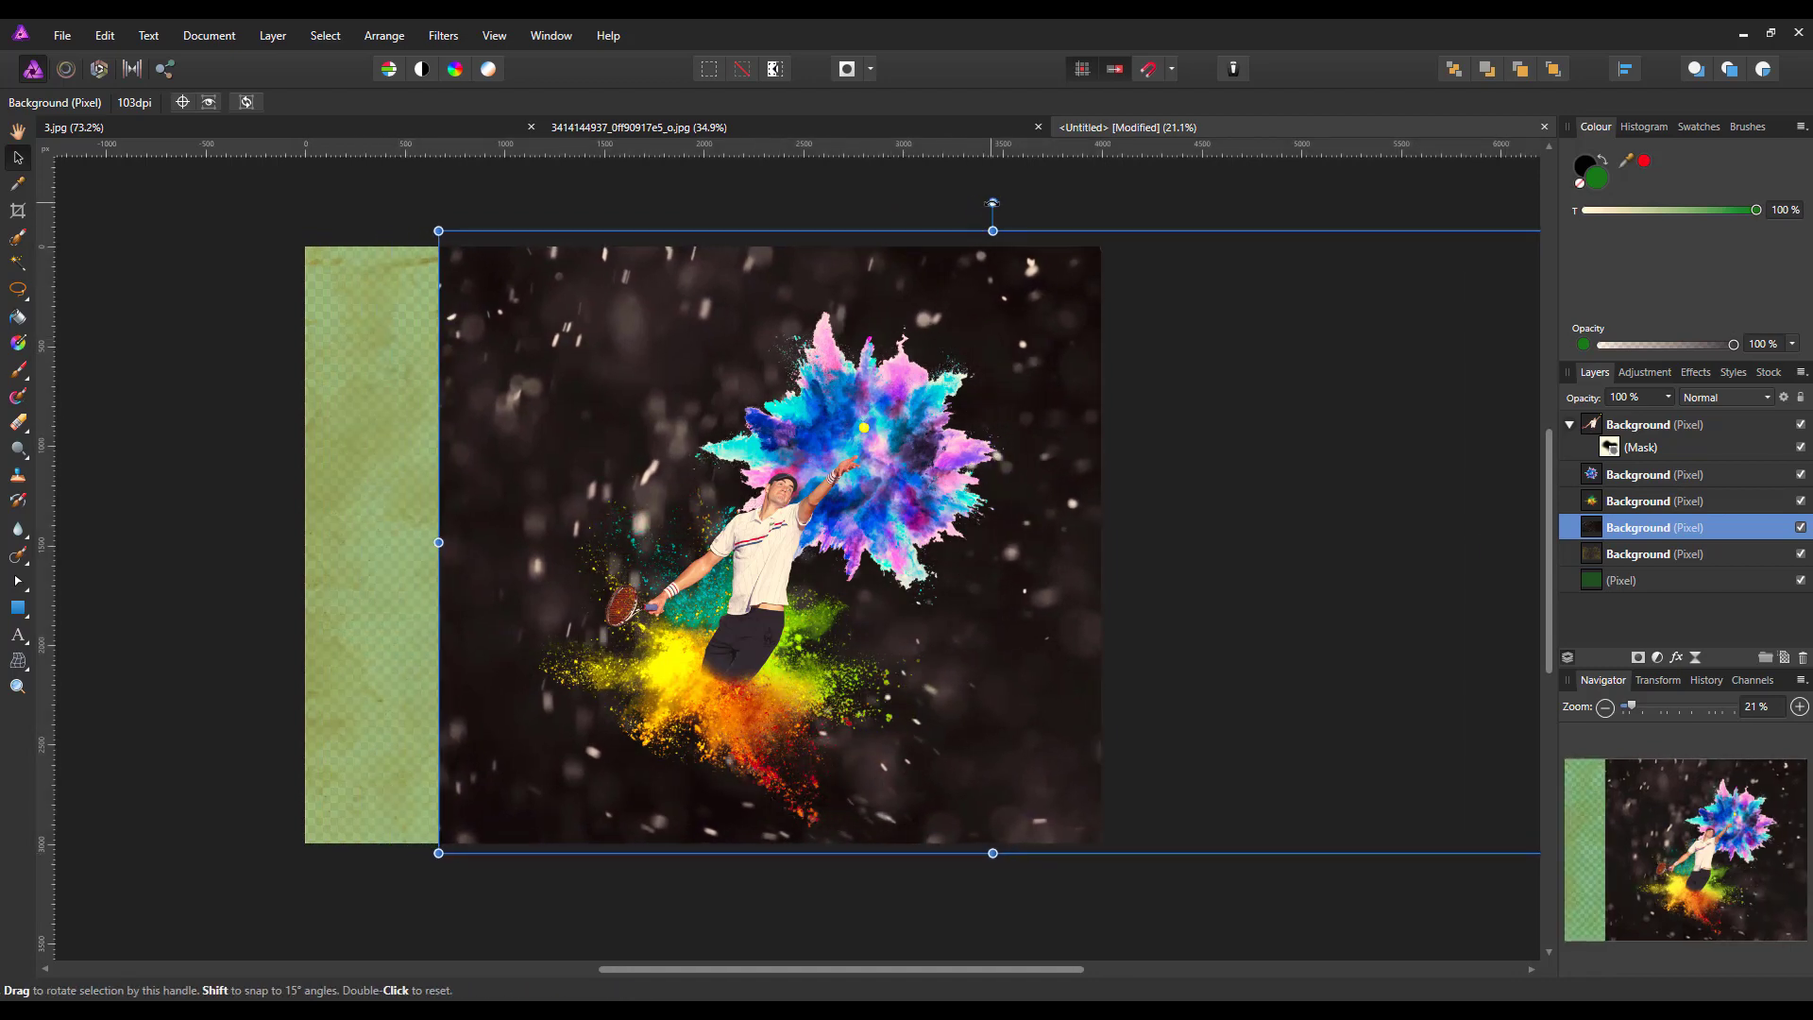
{"action": "left_click_drag", "start_coordinate": [991, 202], "coordinate": [1038, 718]}
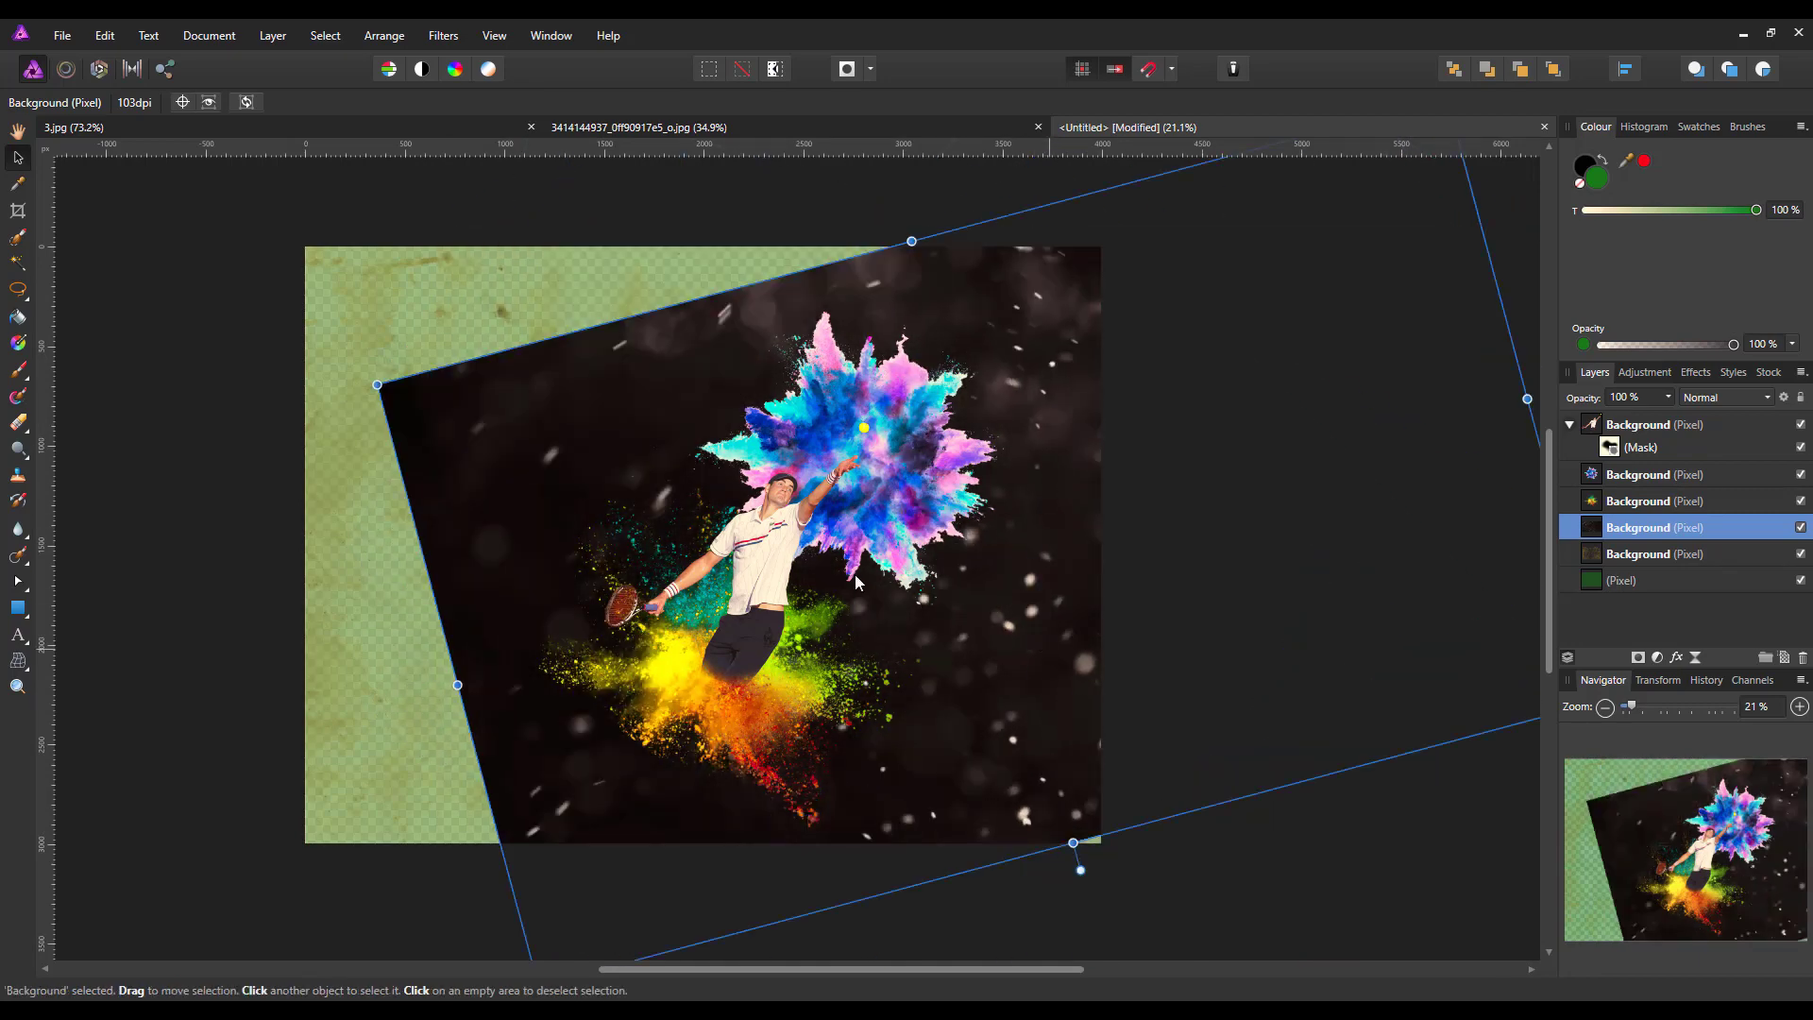
{"action": "double_click", "coordinate": [1076, 871]}
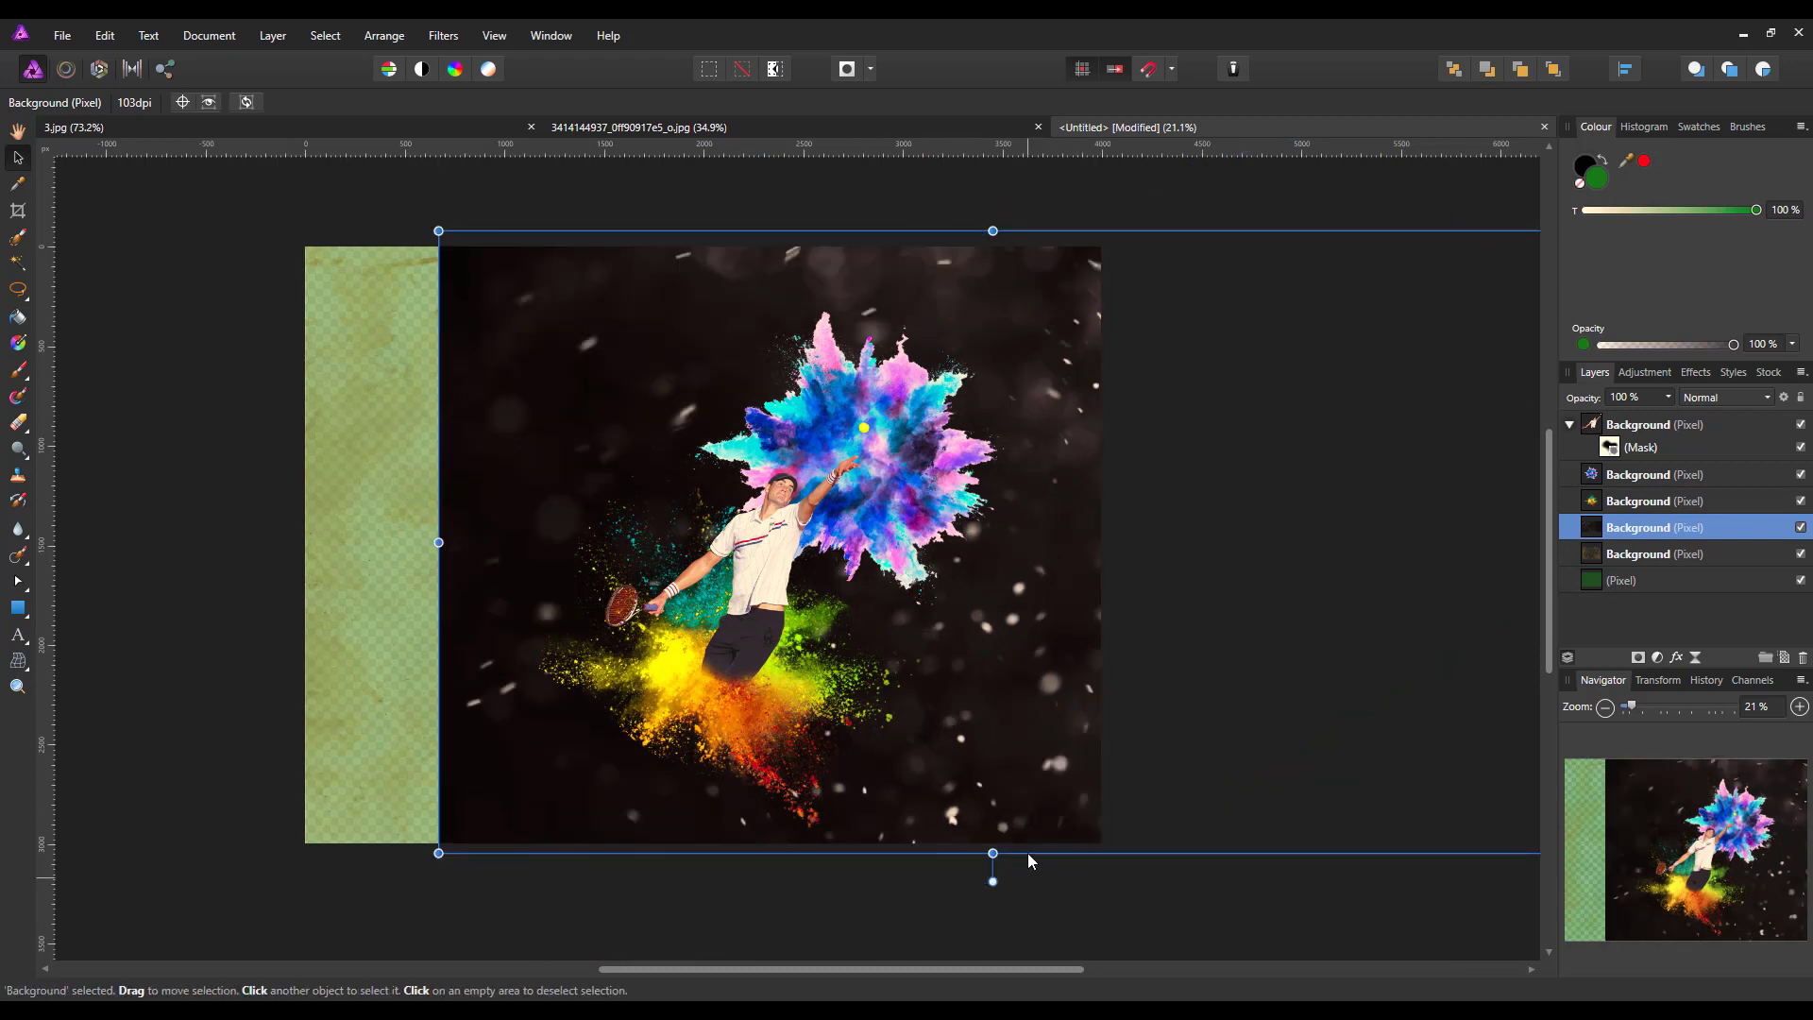
{"action": "left_click_drag", "start_coordinate": [997, 686], "coordinate": [797, 718]}
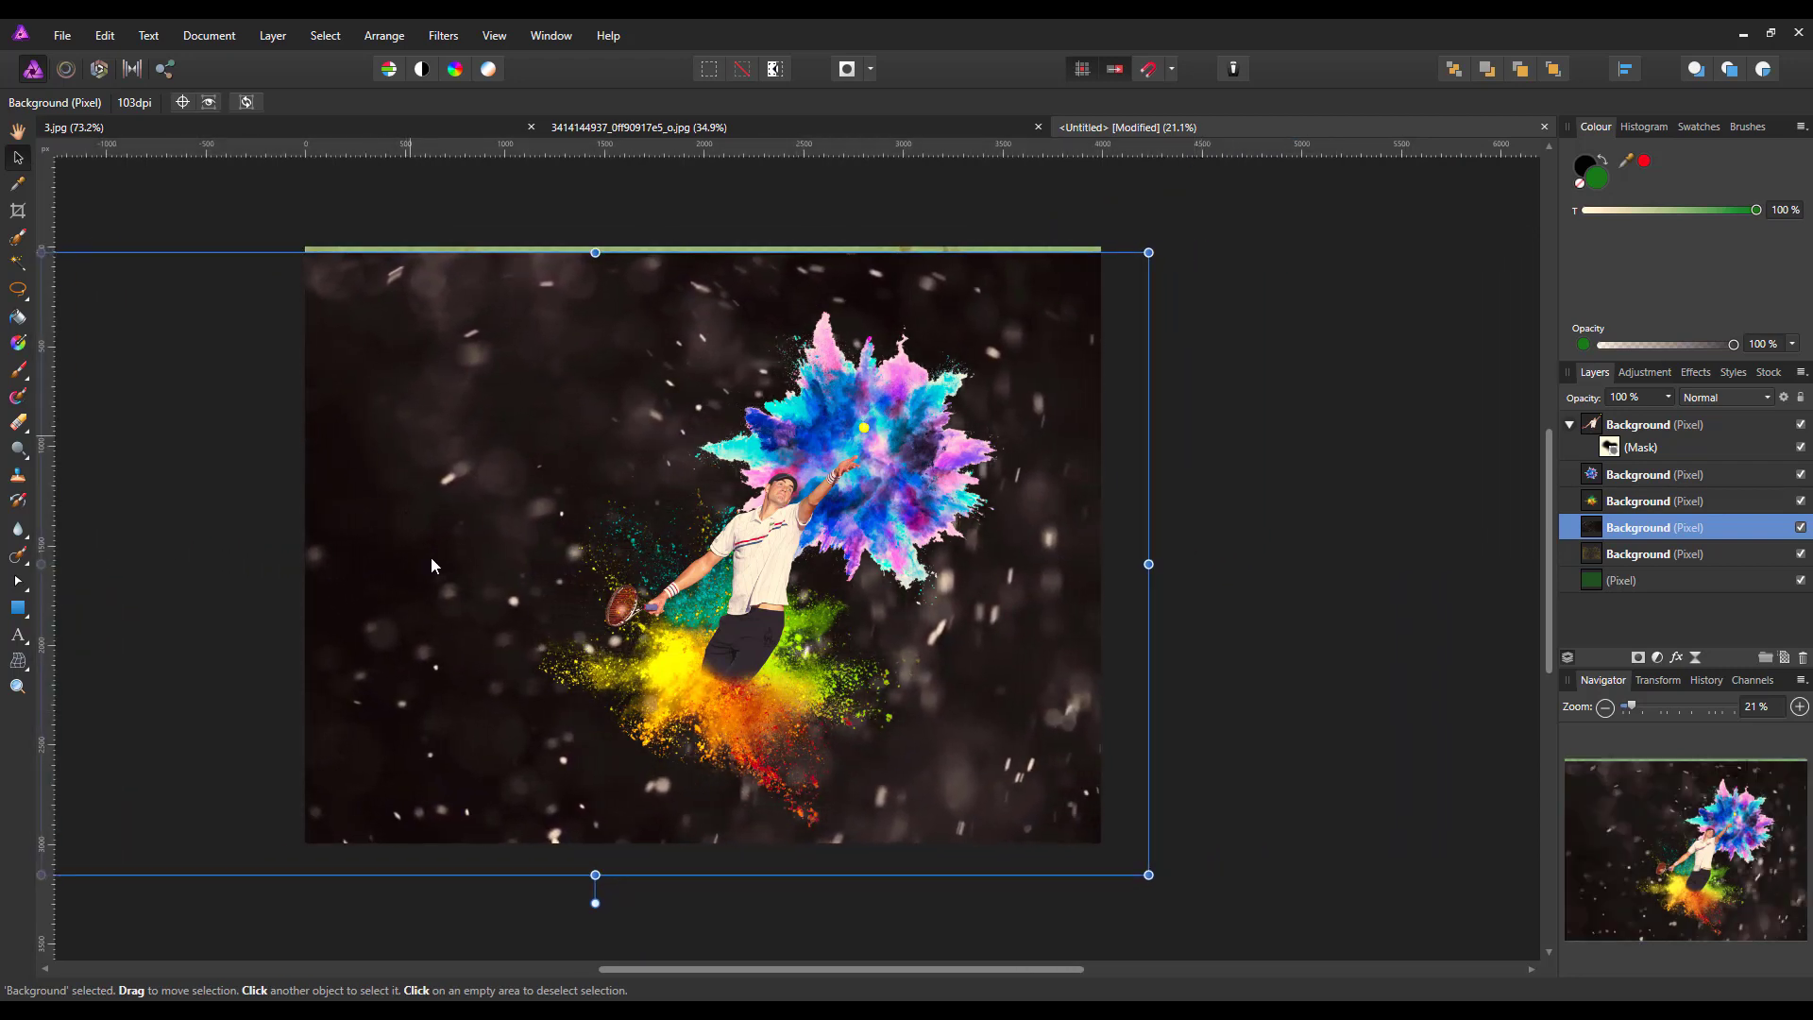
{"action": "left_click_drag", "start_coordinate": [947, 741], "coordinate": [931, 736]}
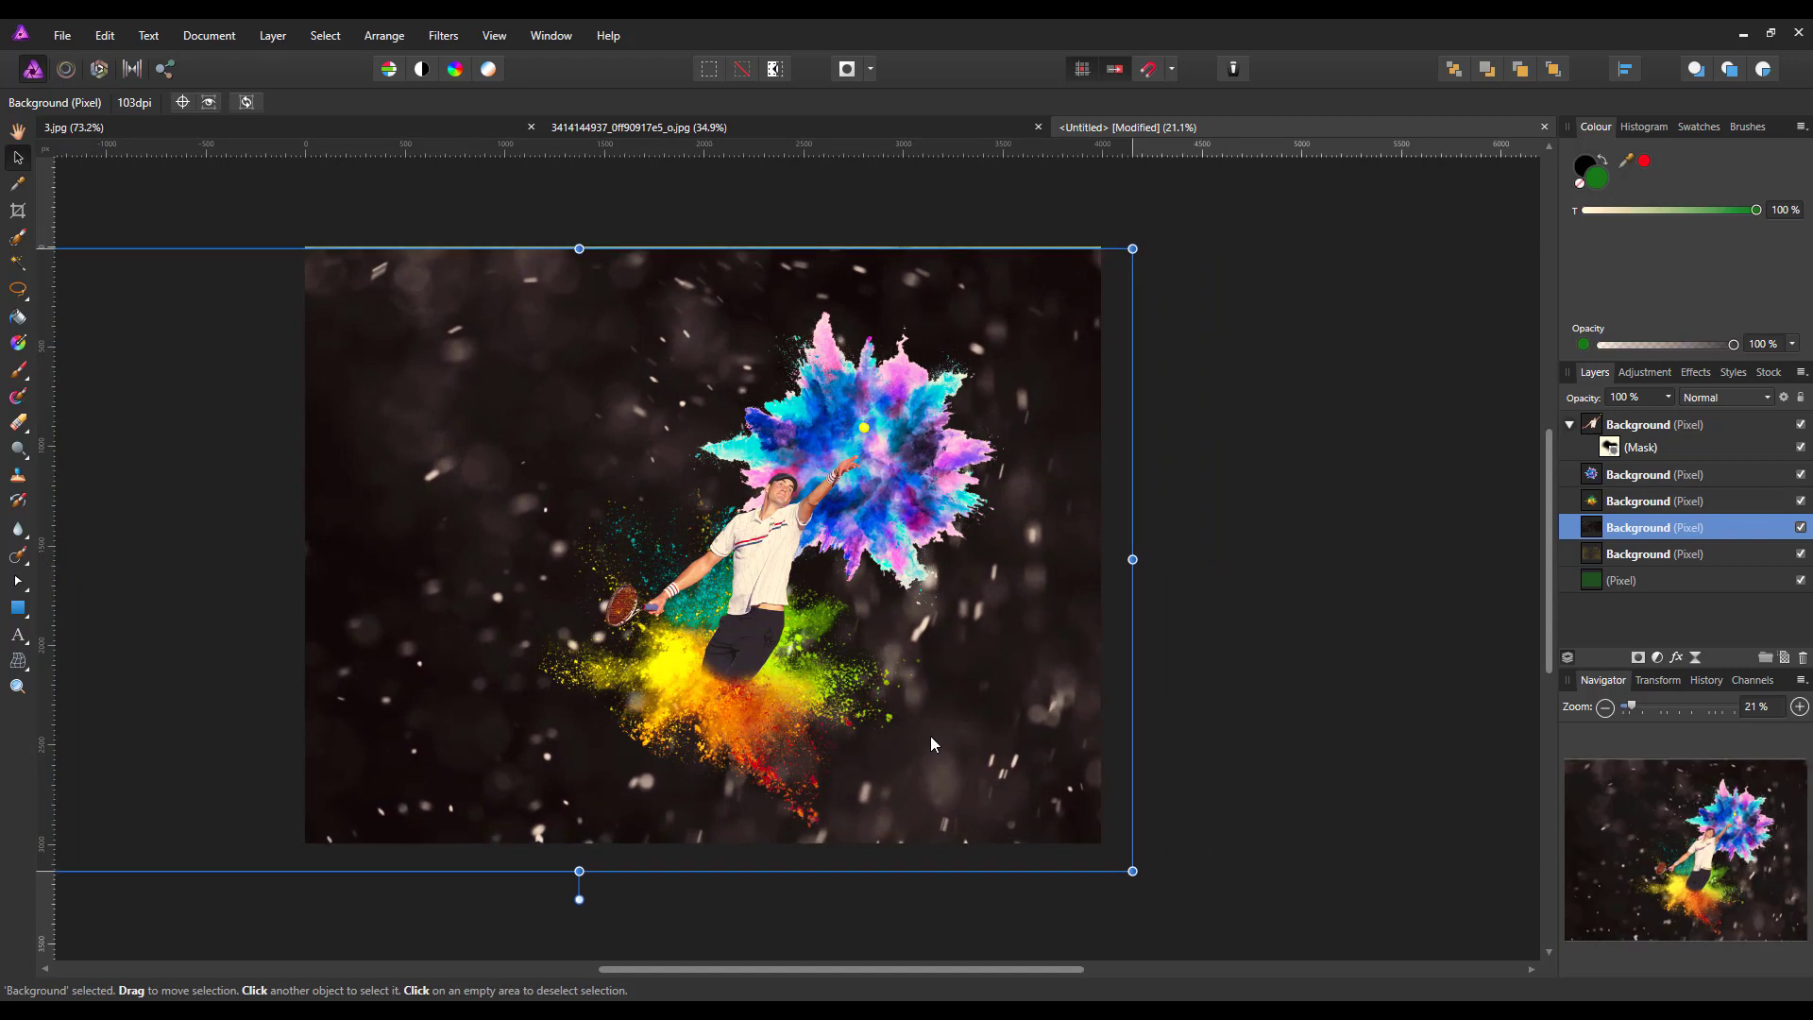
{"action": "left_click_drag", "start_coordinate": [931, 735], "coordinate": [931, 735]}
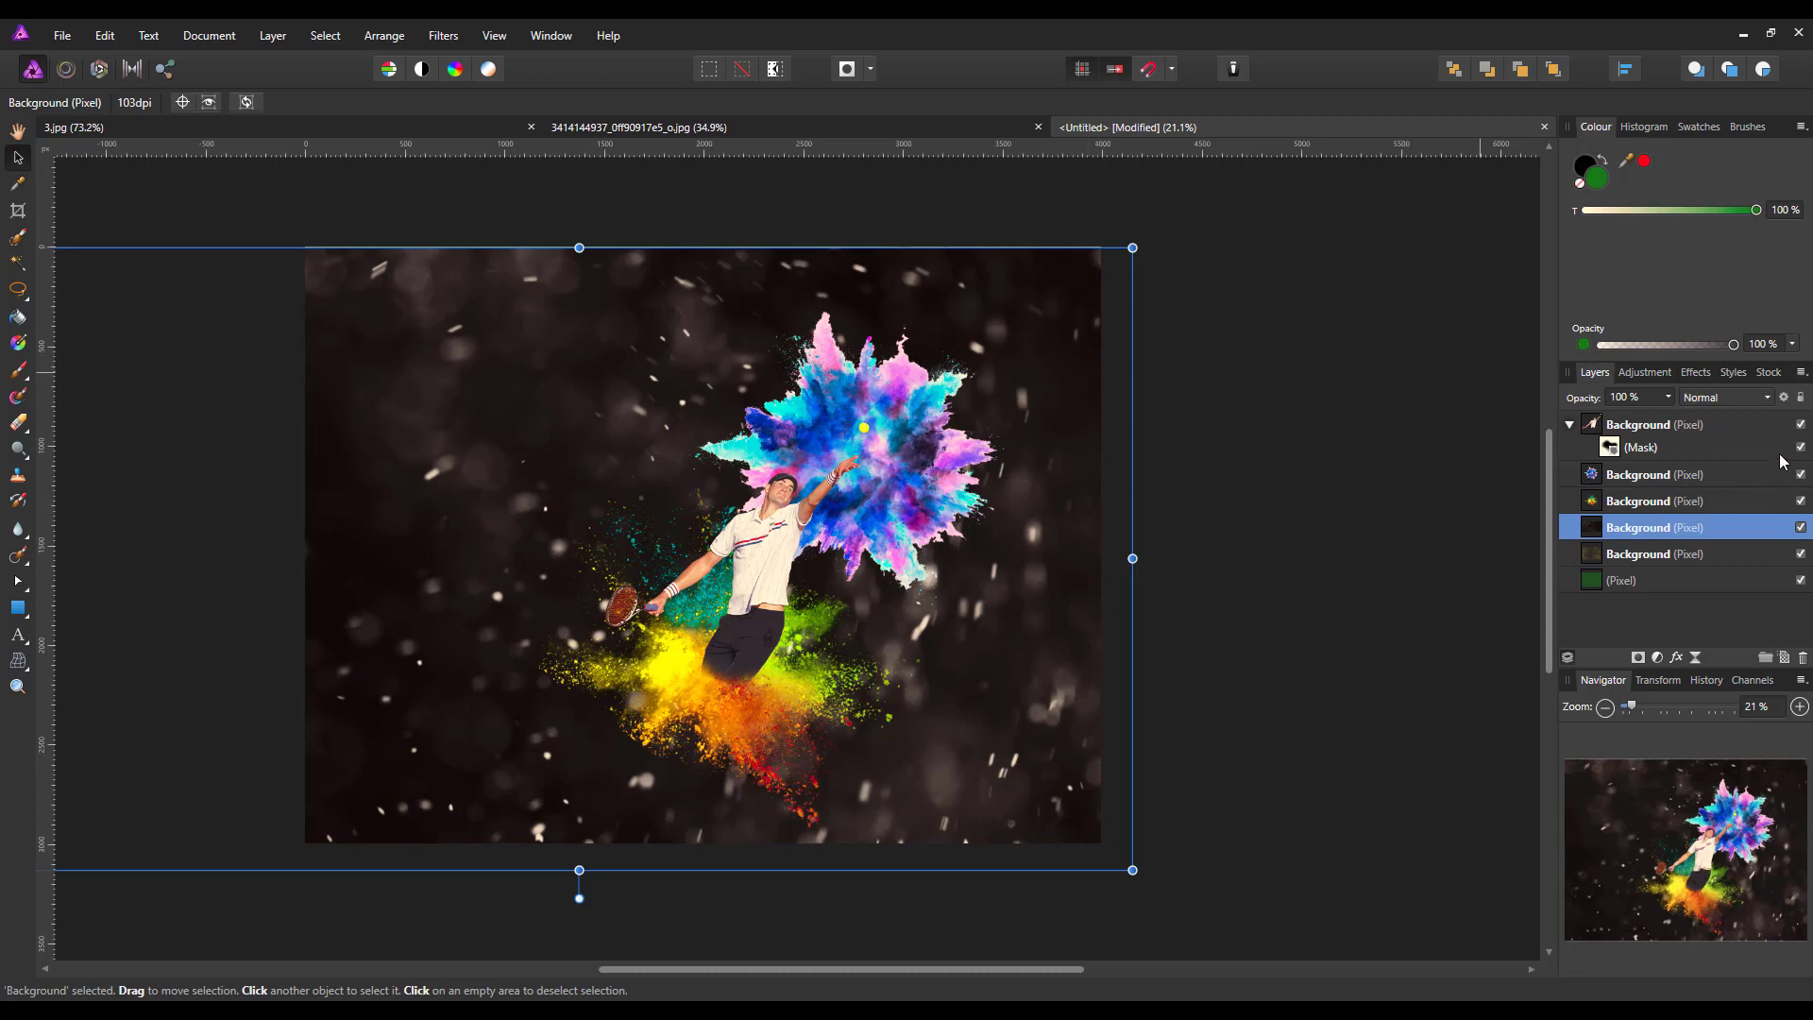
Set the snow layer's blend mode to Screen
{"action": "left_click", "coordinate": [1772, 400]}
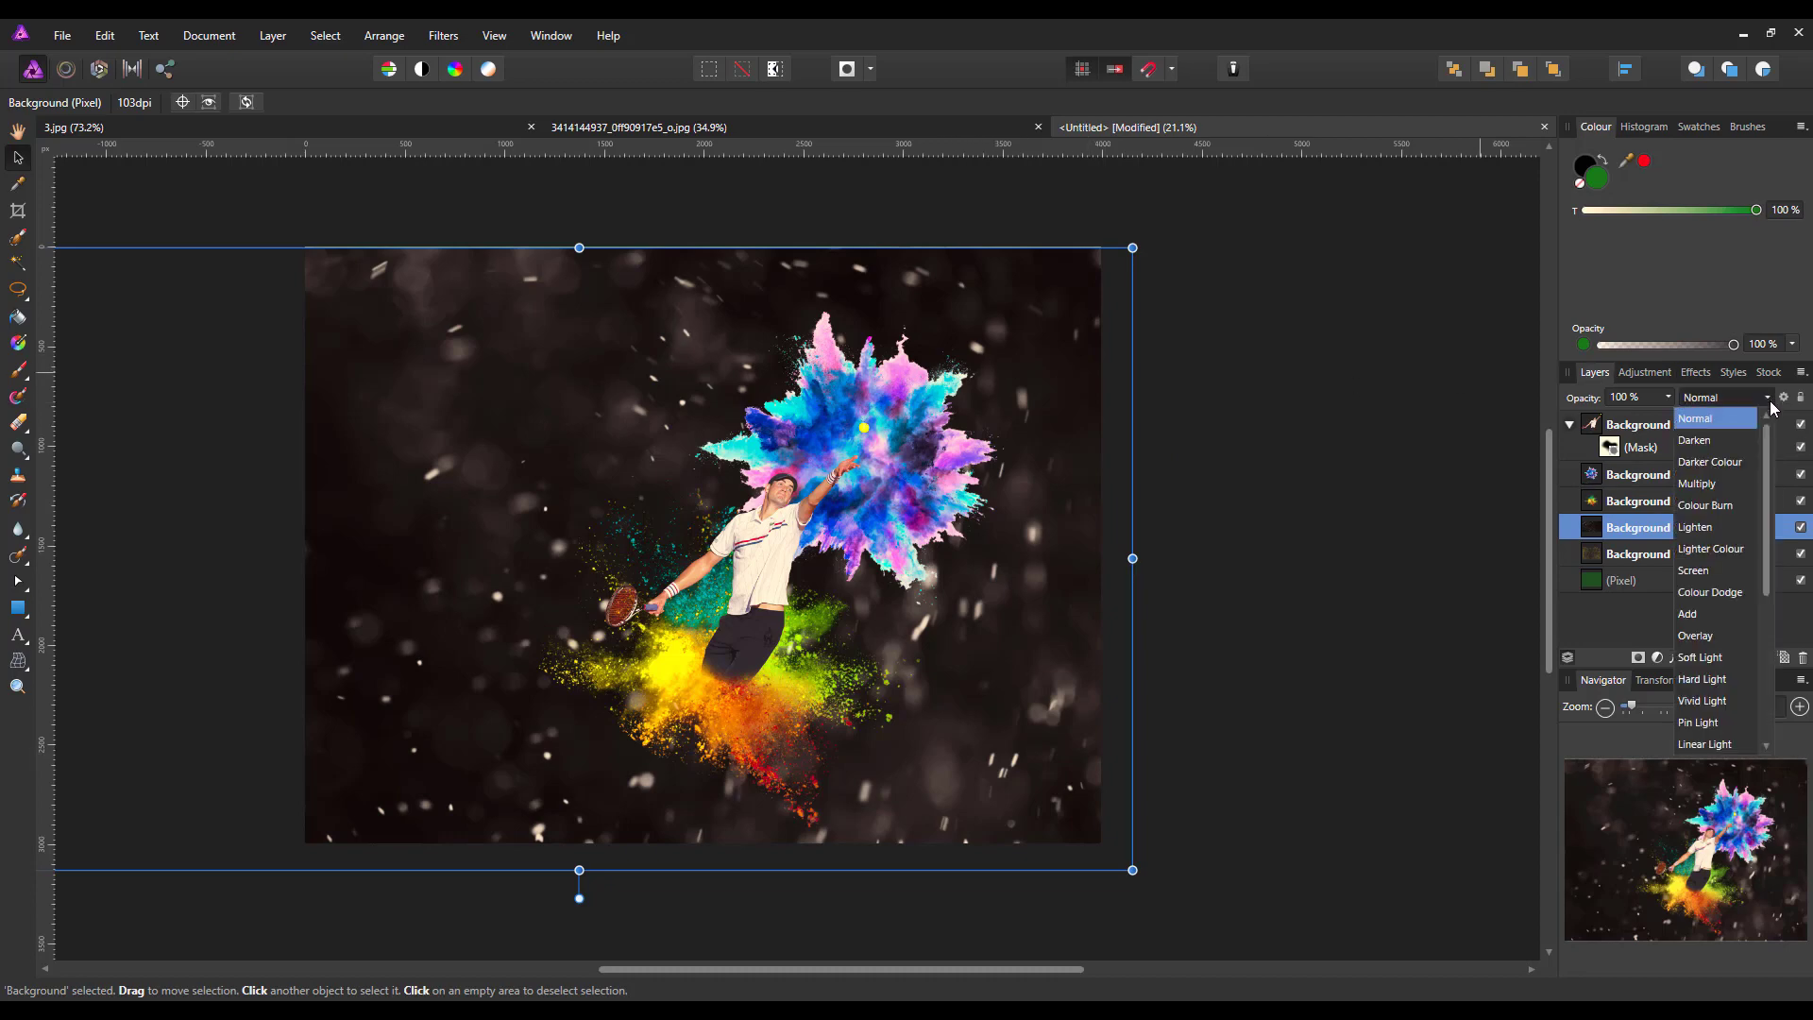
{"action": "left_click", "coordinate": [1702, 572]}
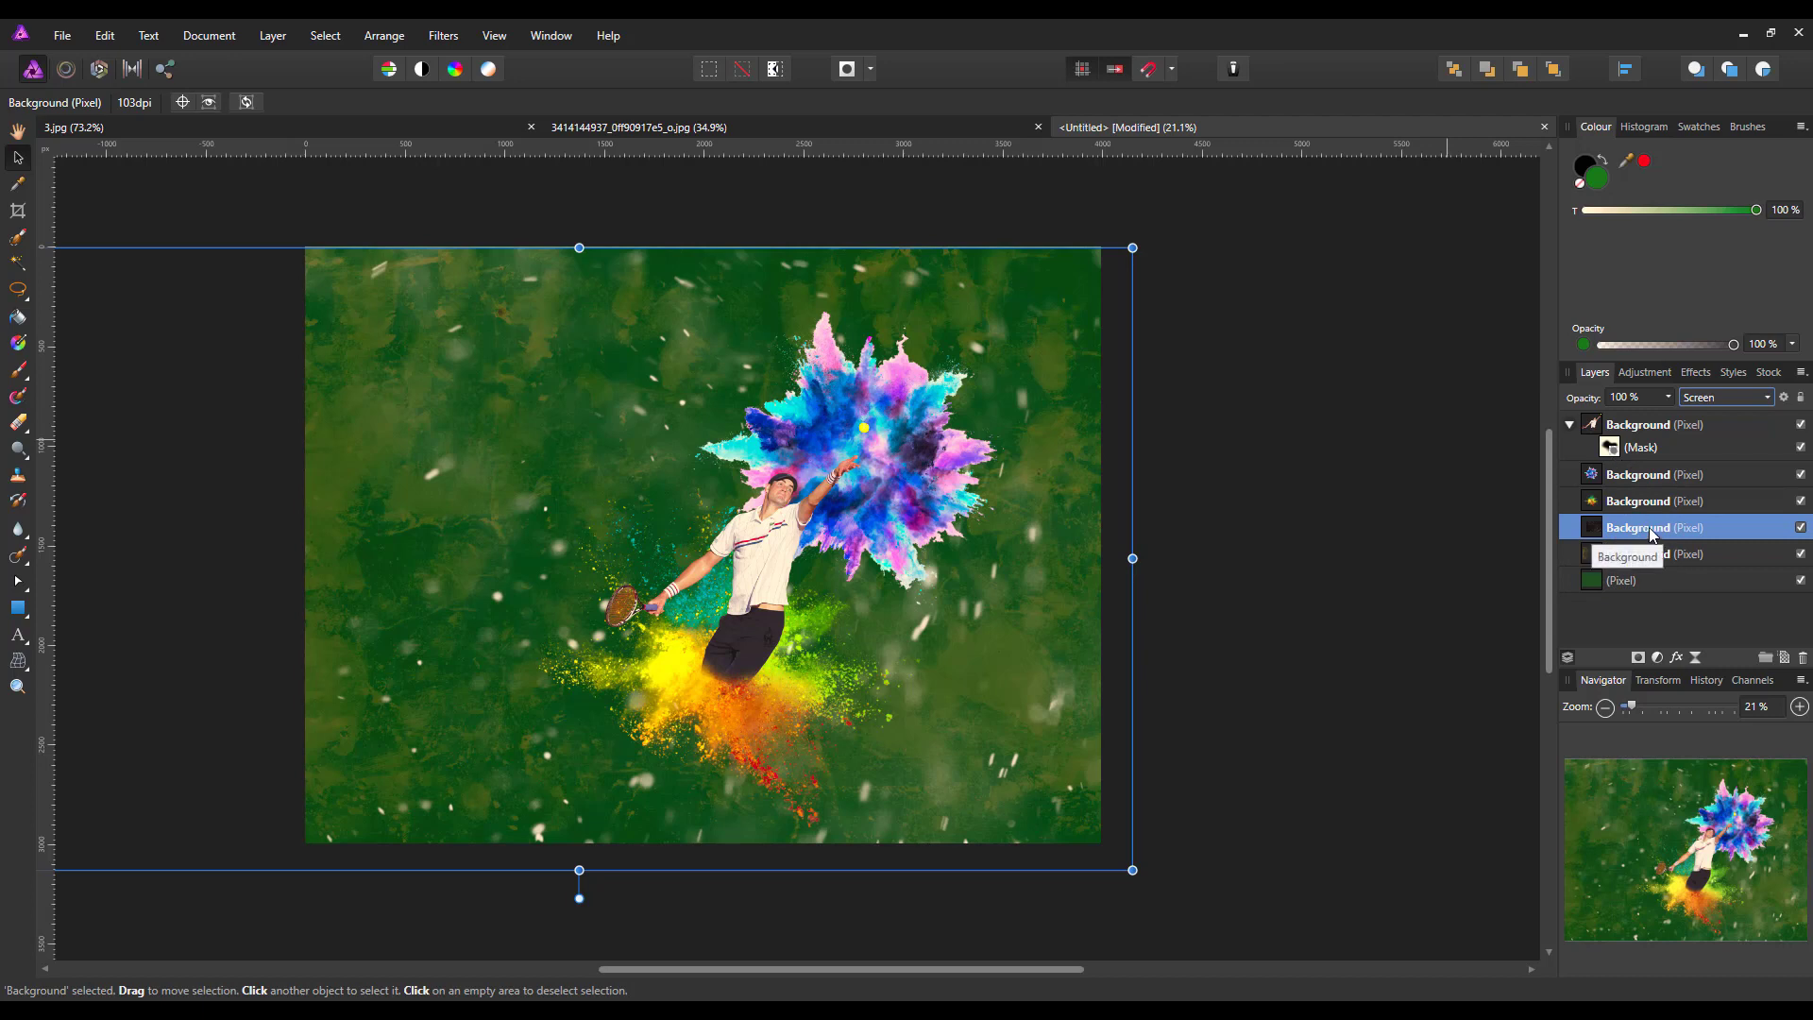
Add a pixel layer above the snow layer and set the paint brush to near-white FEFEFE at 35 % opacity
{"action": "left_click", "coordinate": [1784, 660]}
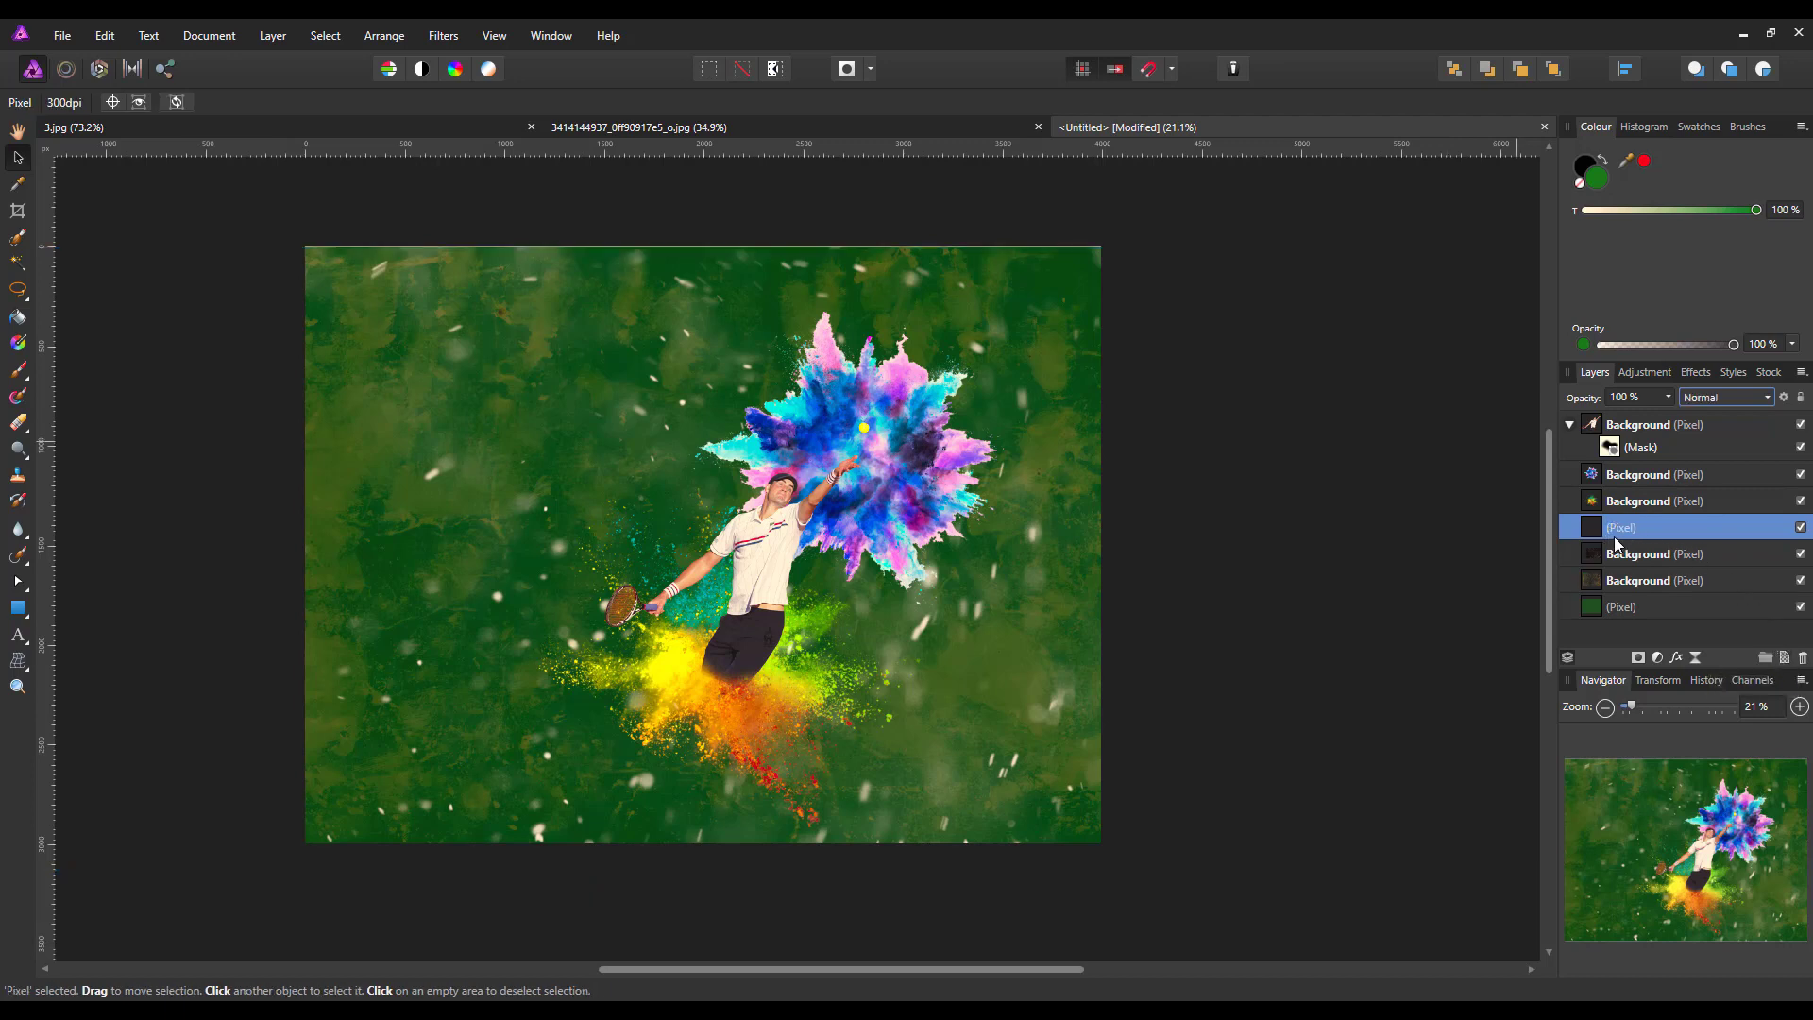
{"action": "left_click", "coordinate": [19, 372]}
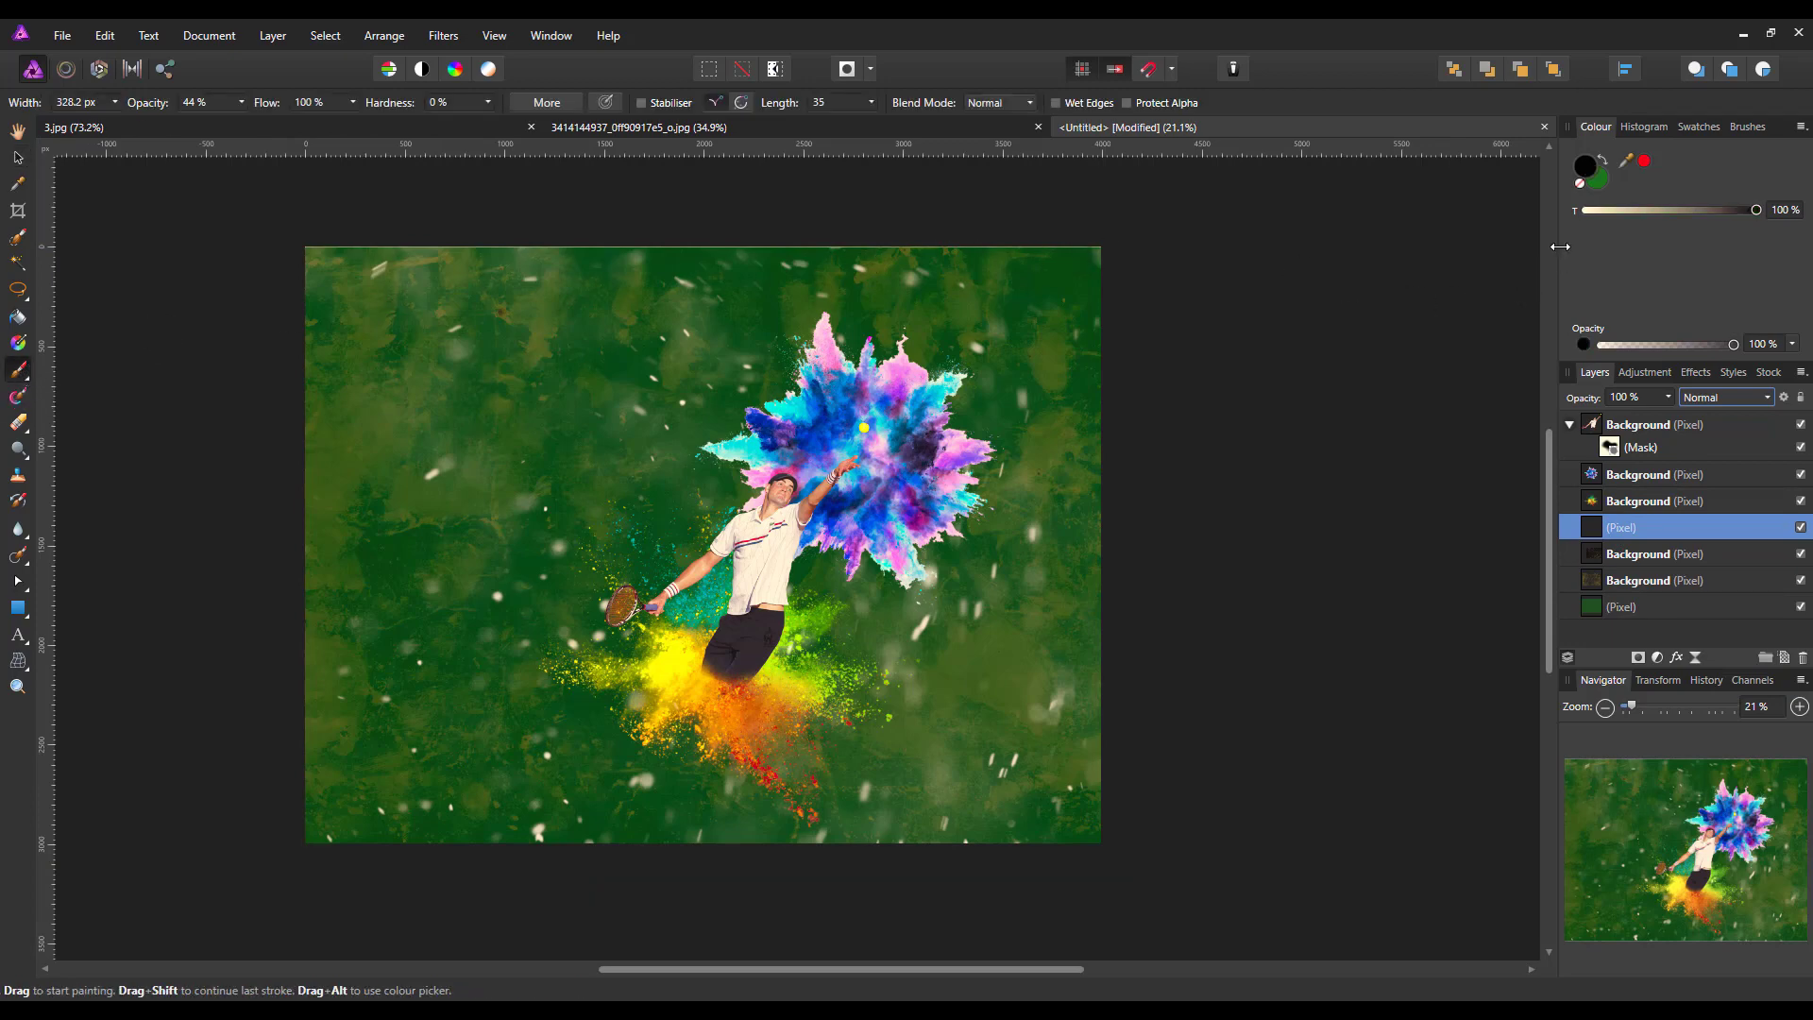
{"action": "double_click", "coordinate": [1600, 183]}
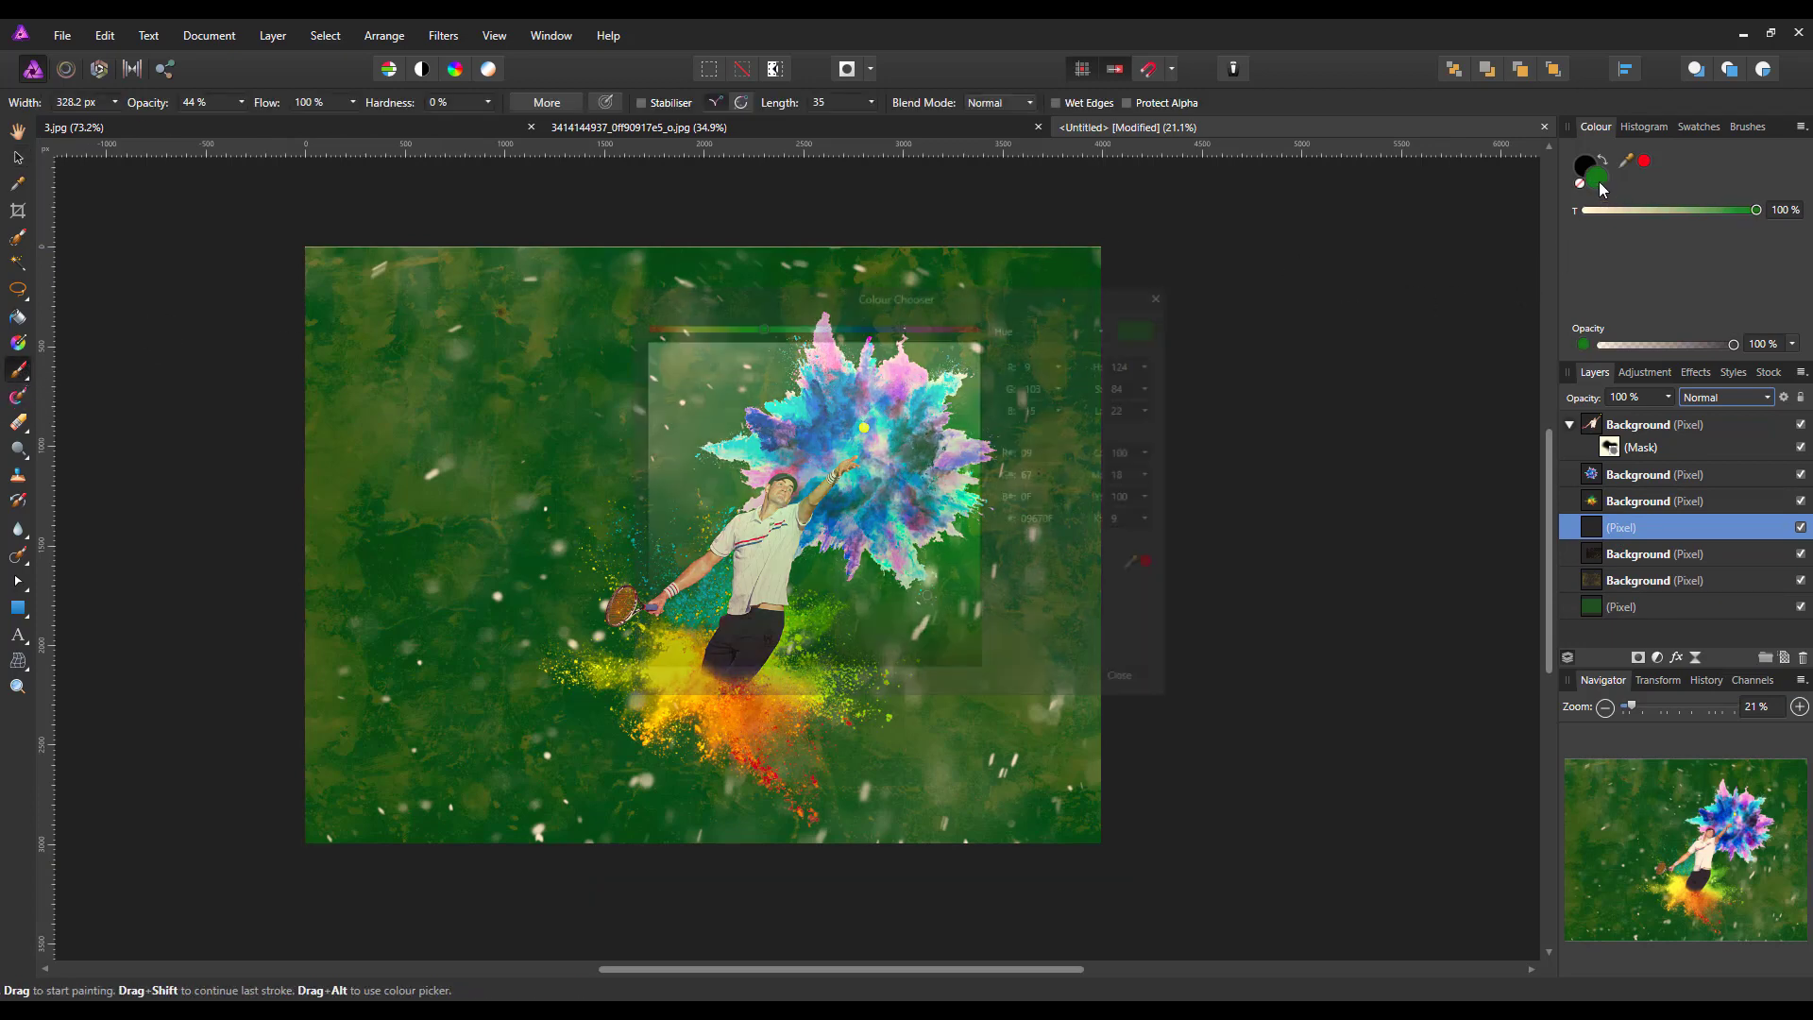
{"action": "left_click_drag", "start_coordinate": [652, 354], "coordinate": [638, 337]}
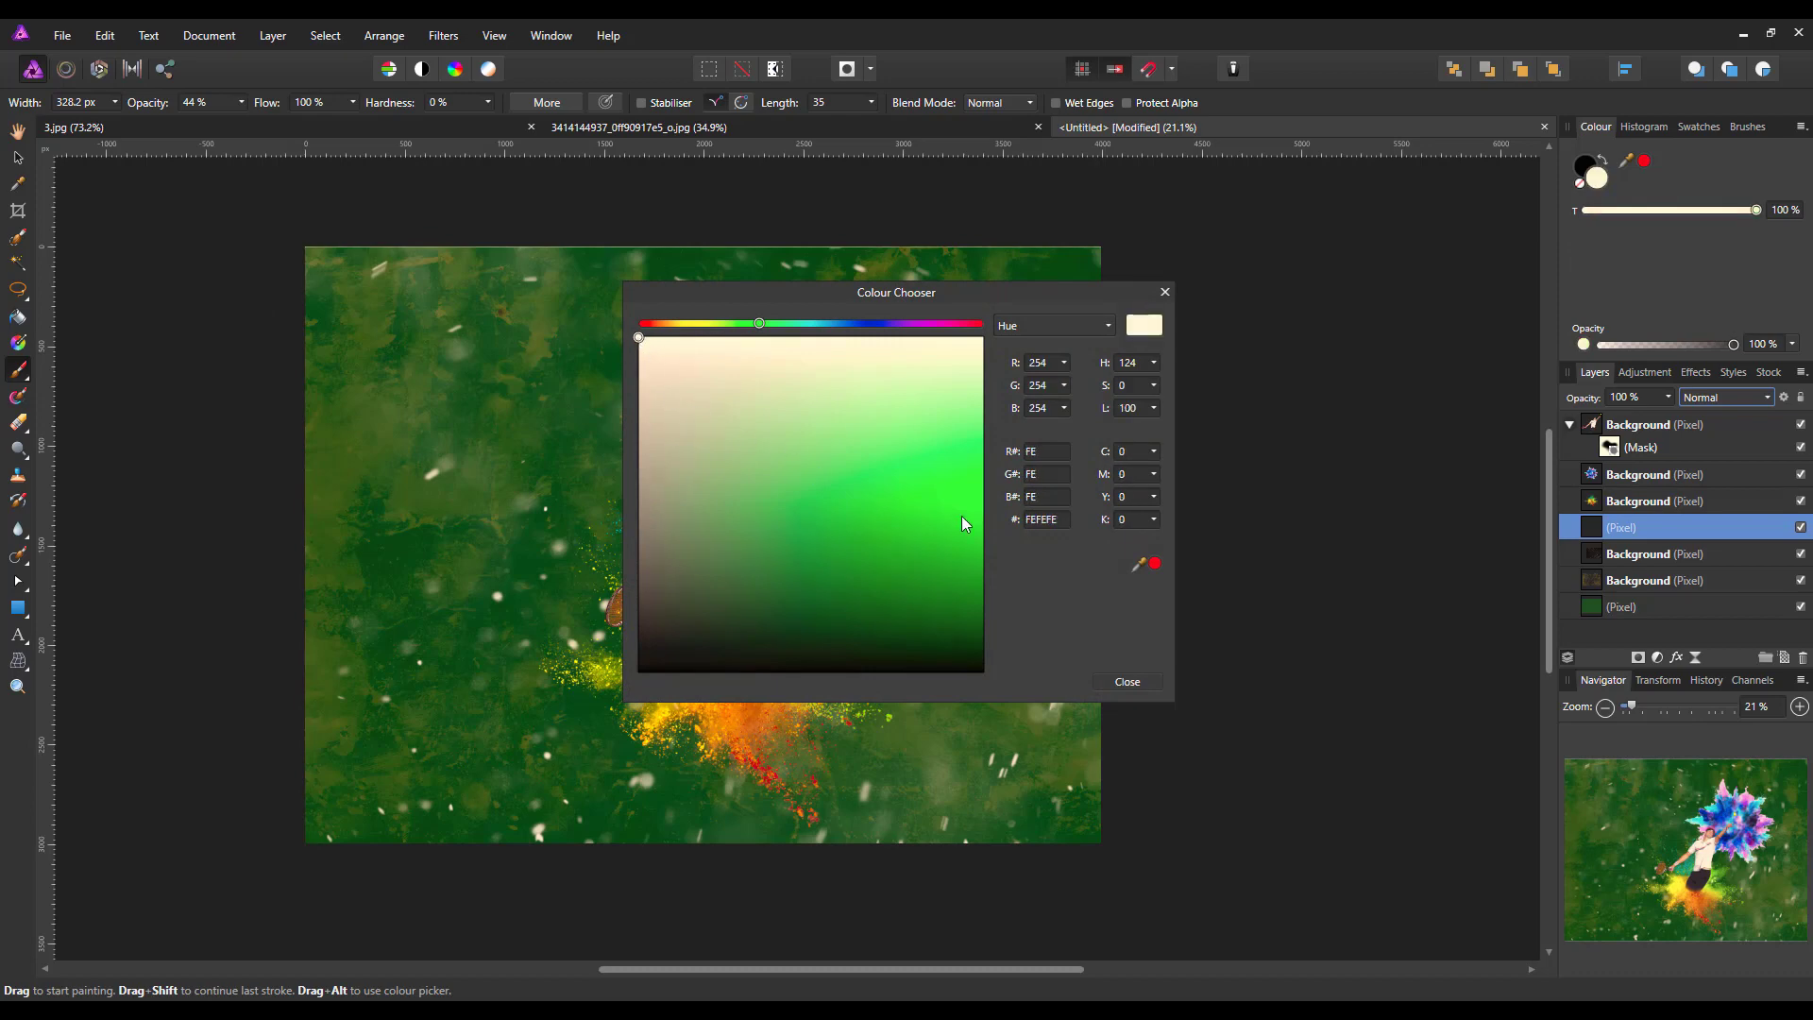
{"action": "left_click", "coordinate": [1127, 682]}
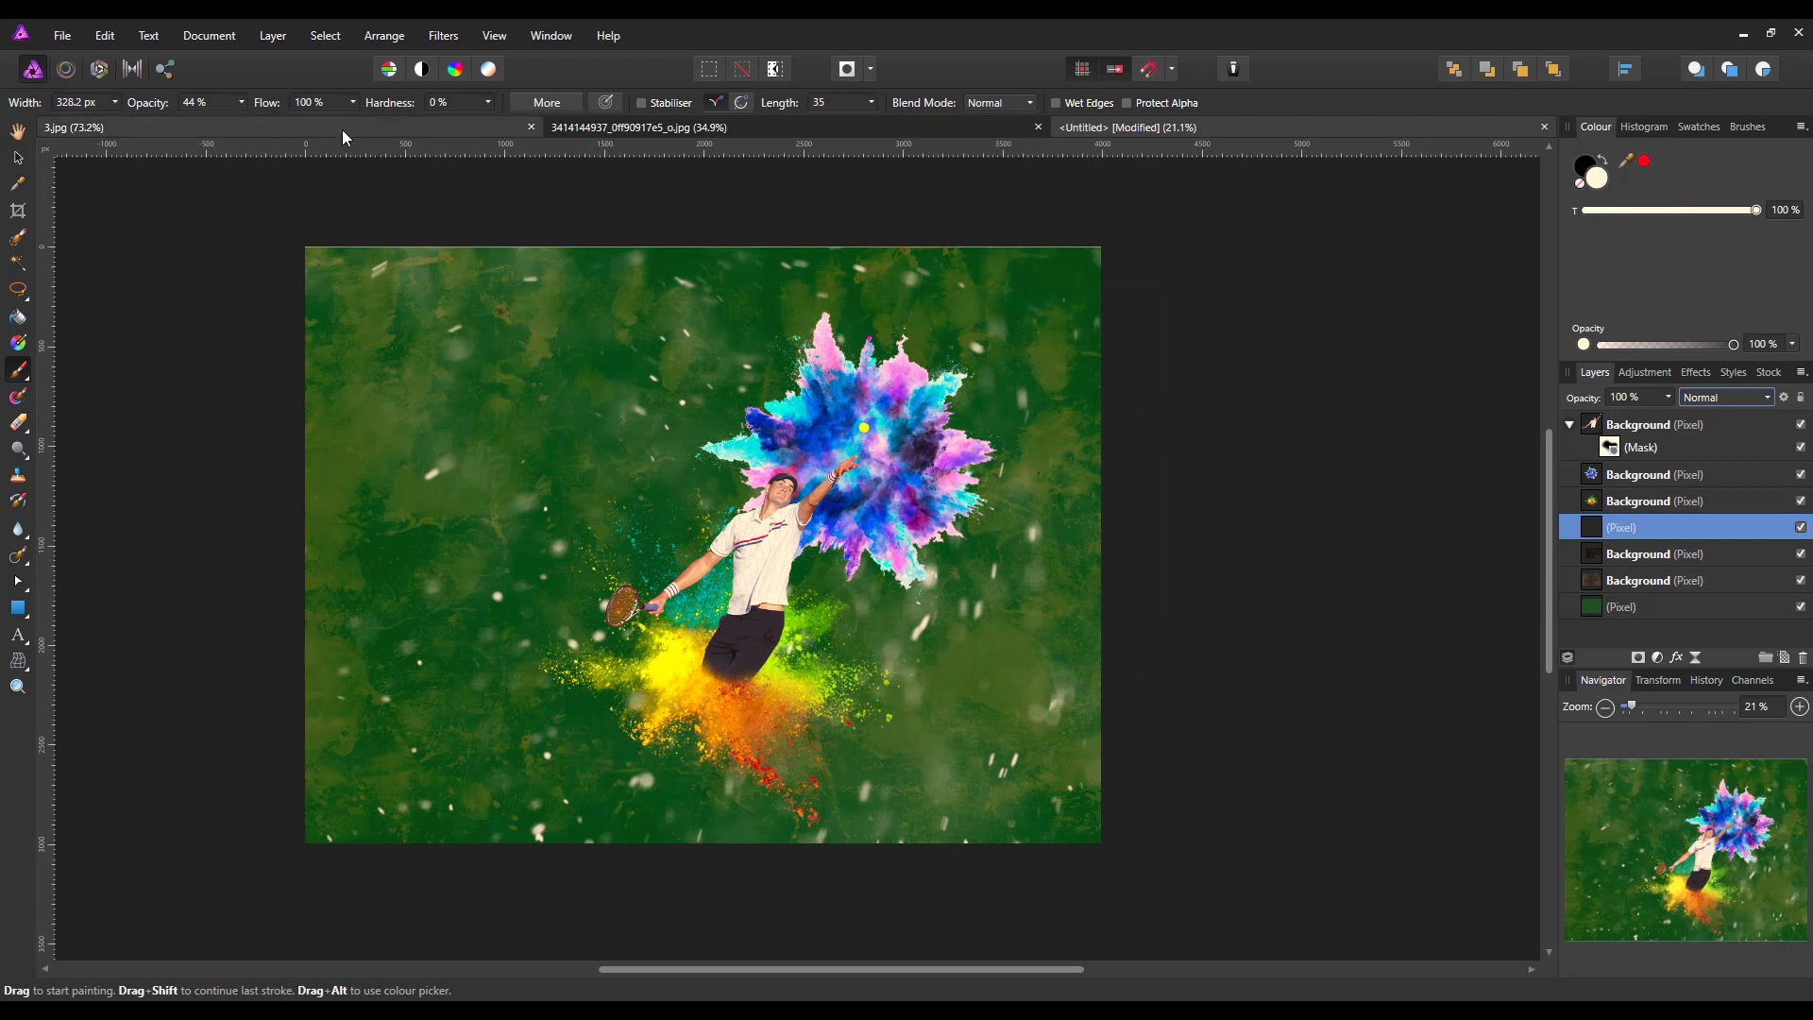
{"action": "left_click", "coordinate": [242, 101]}
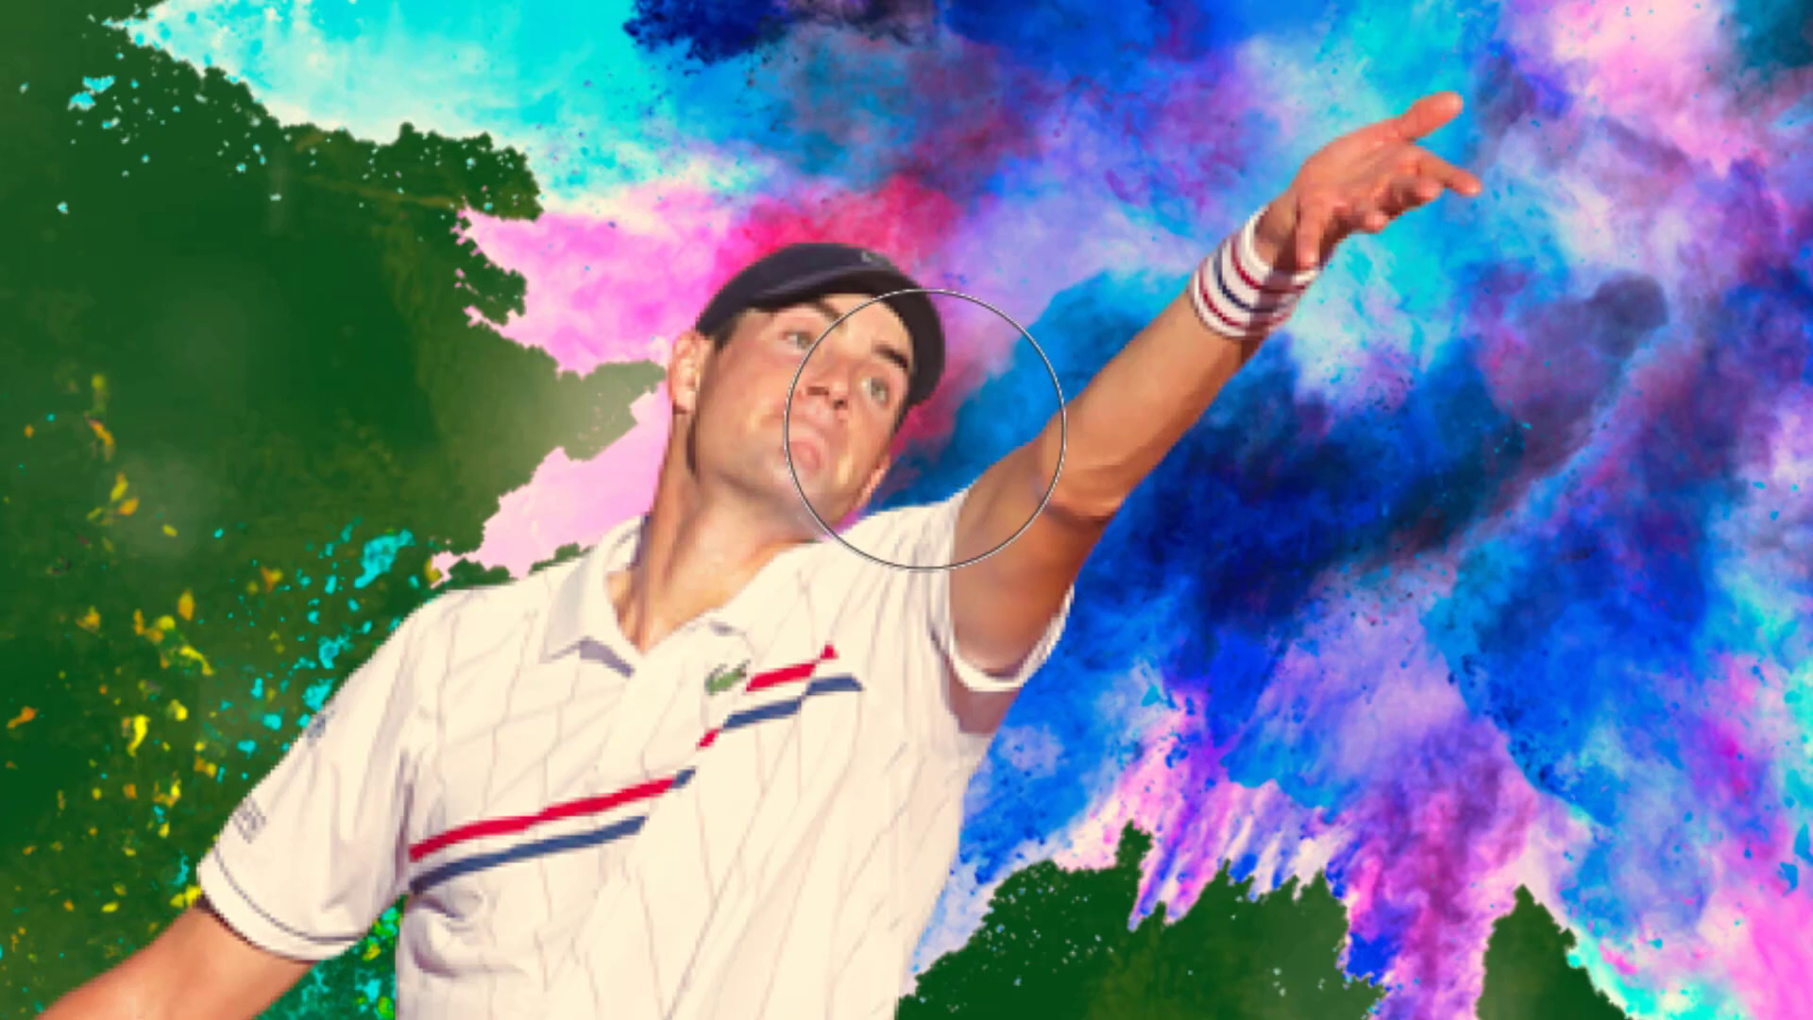
Paint a soft white glow around the player's head and move its layer above the blue powder burst, directly below the player
{"action": "mouse_move", "coordinate": [703, 283]}
{"action": "left_mouse_down"}
{"action": "mouse_move", "coordinate": [661, 335]}
{"action": "mouse_move", "coordinate": [663, 466]}
{"action": "mouse_move", "coordinate": [727, 318]}
{"action": "left_mouse_up"}
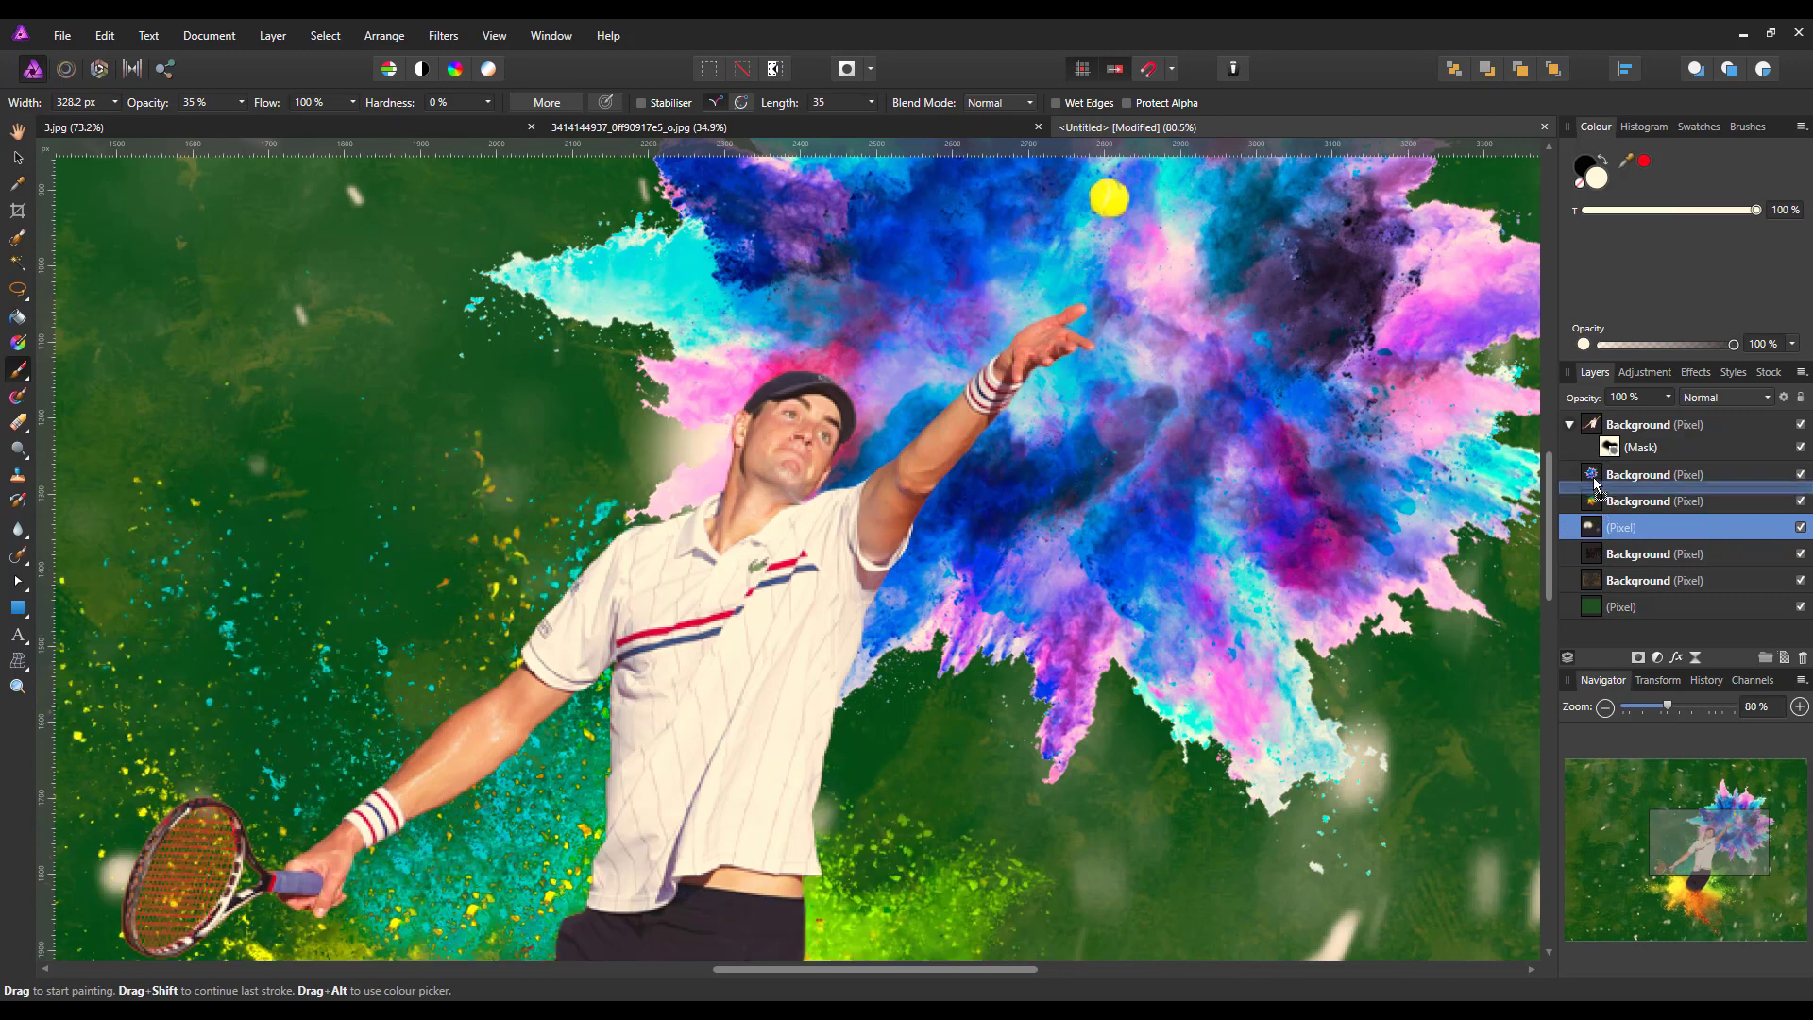
{"action": "left_click_drag", "start_coordinate": [1595, 507], "coordinate": [1595, 467]}
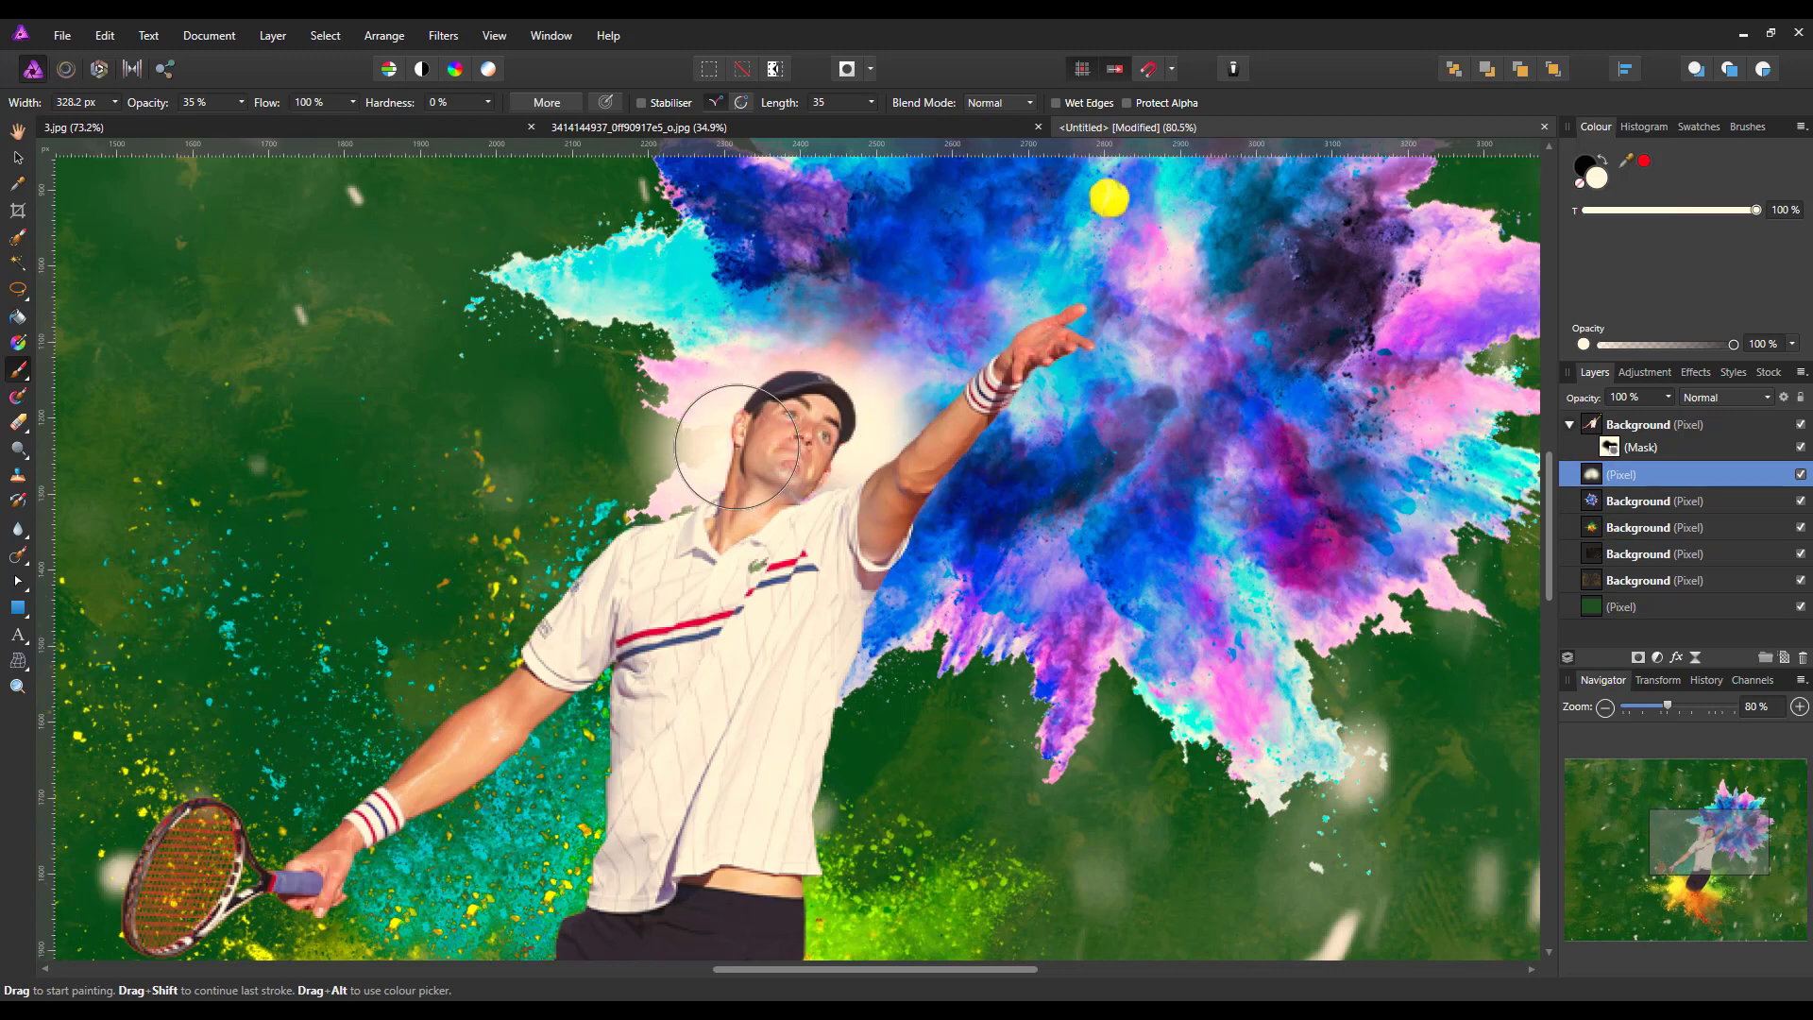
Brush more white glow behind the player's head, shoulders, raised arm and both sides of the torso
{"action": "left_click", "coordinate": [778, 369]}
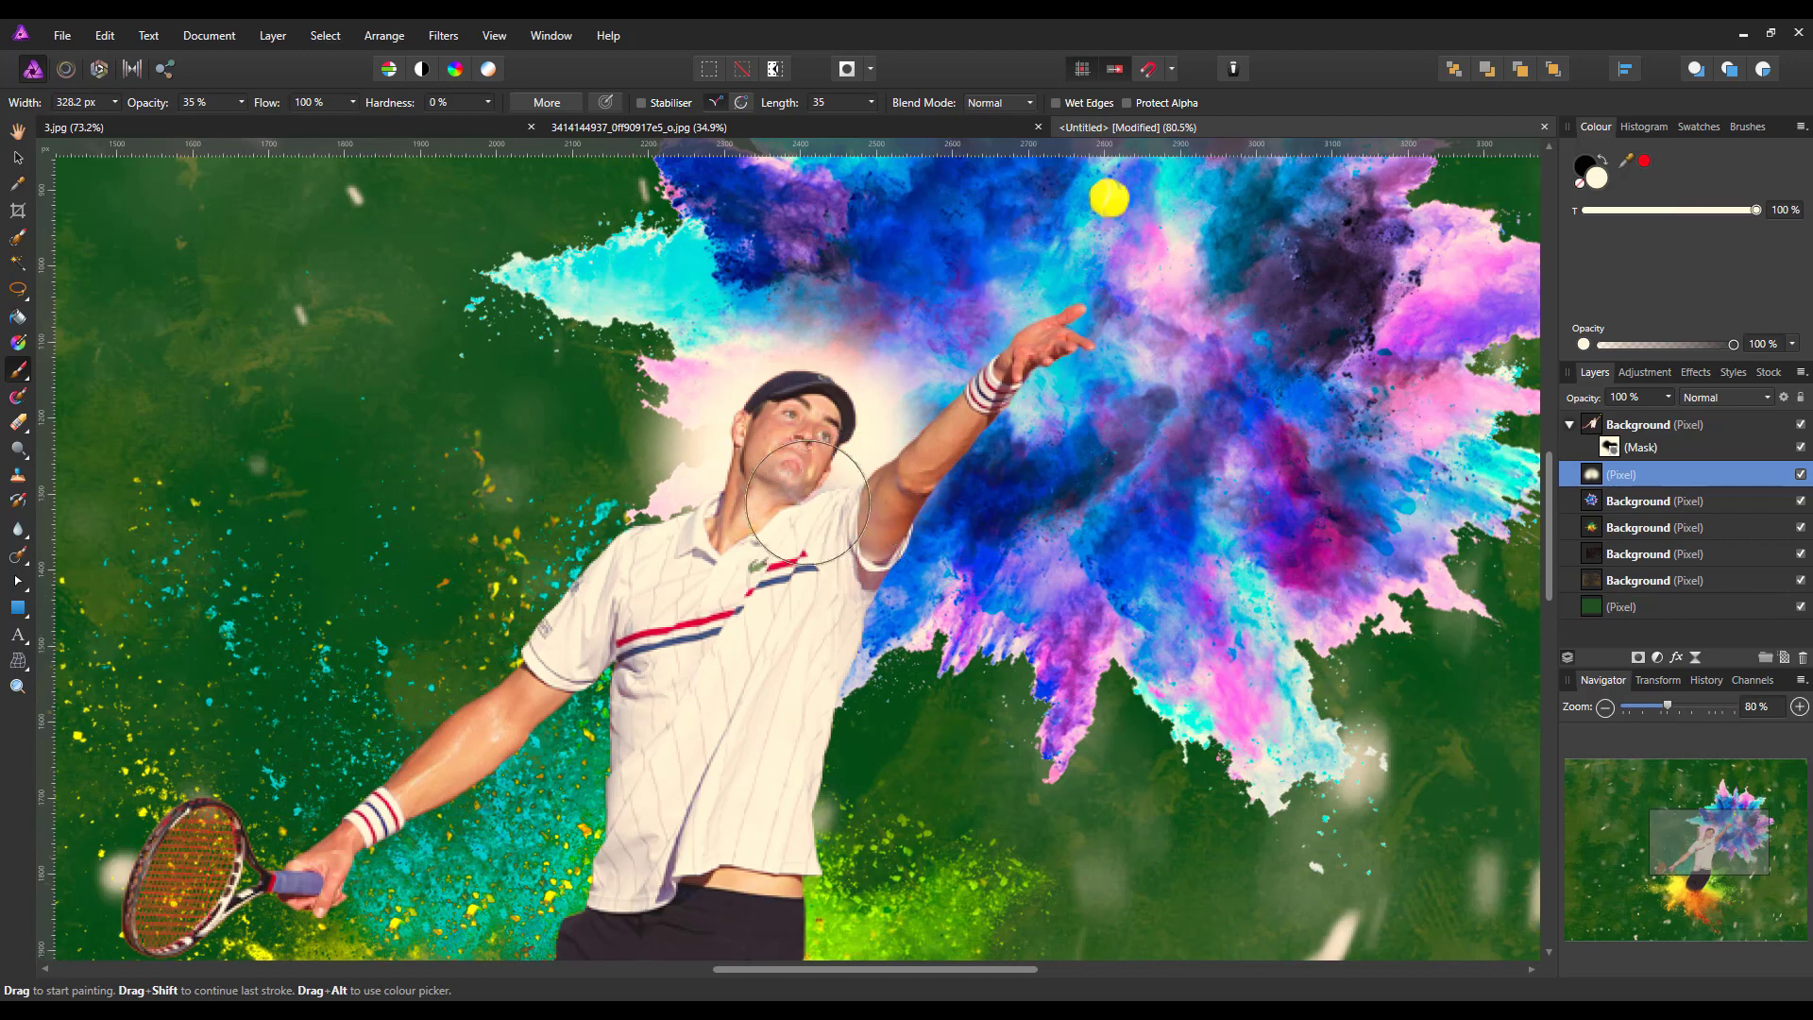
{"action": "left_click", "coordinate": [685, 472]}
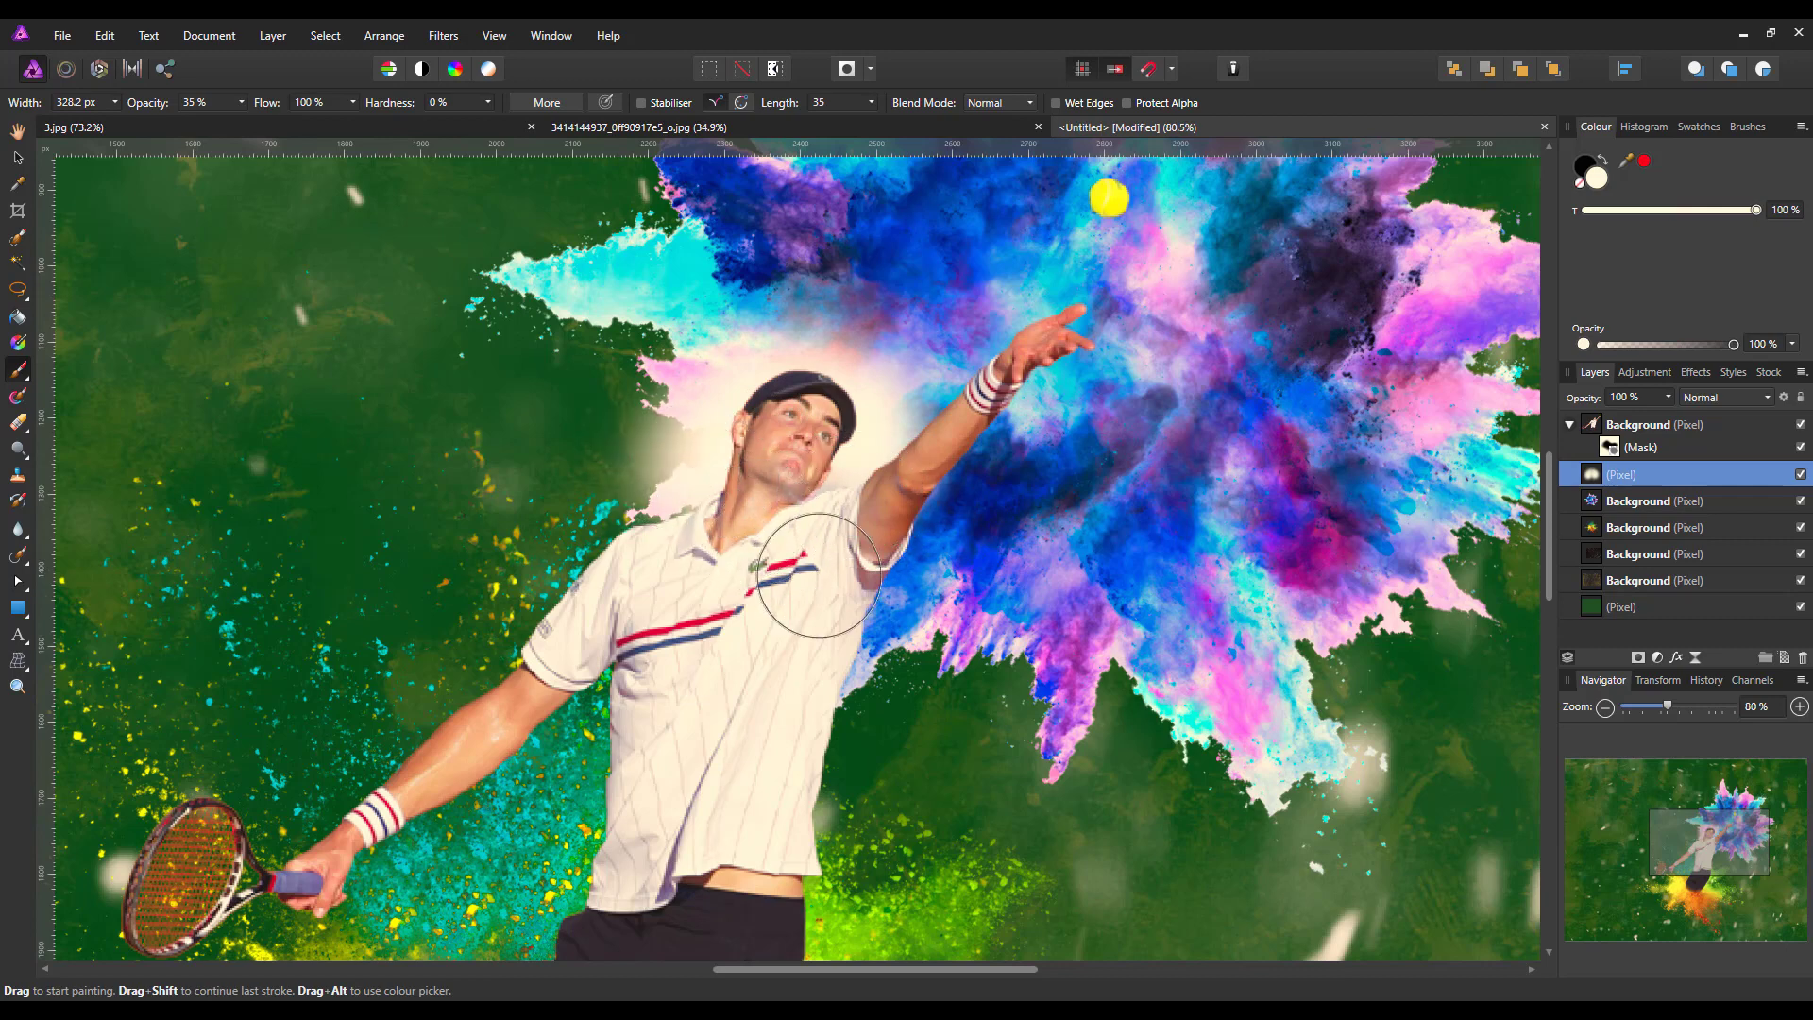
{"action": "left_click", "coordinate": [891, 607]}
{"action": "left_click", "coordinate": [939, 538]}
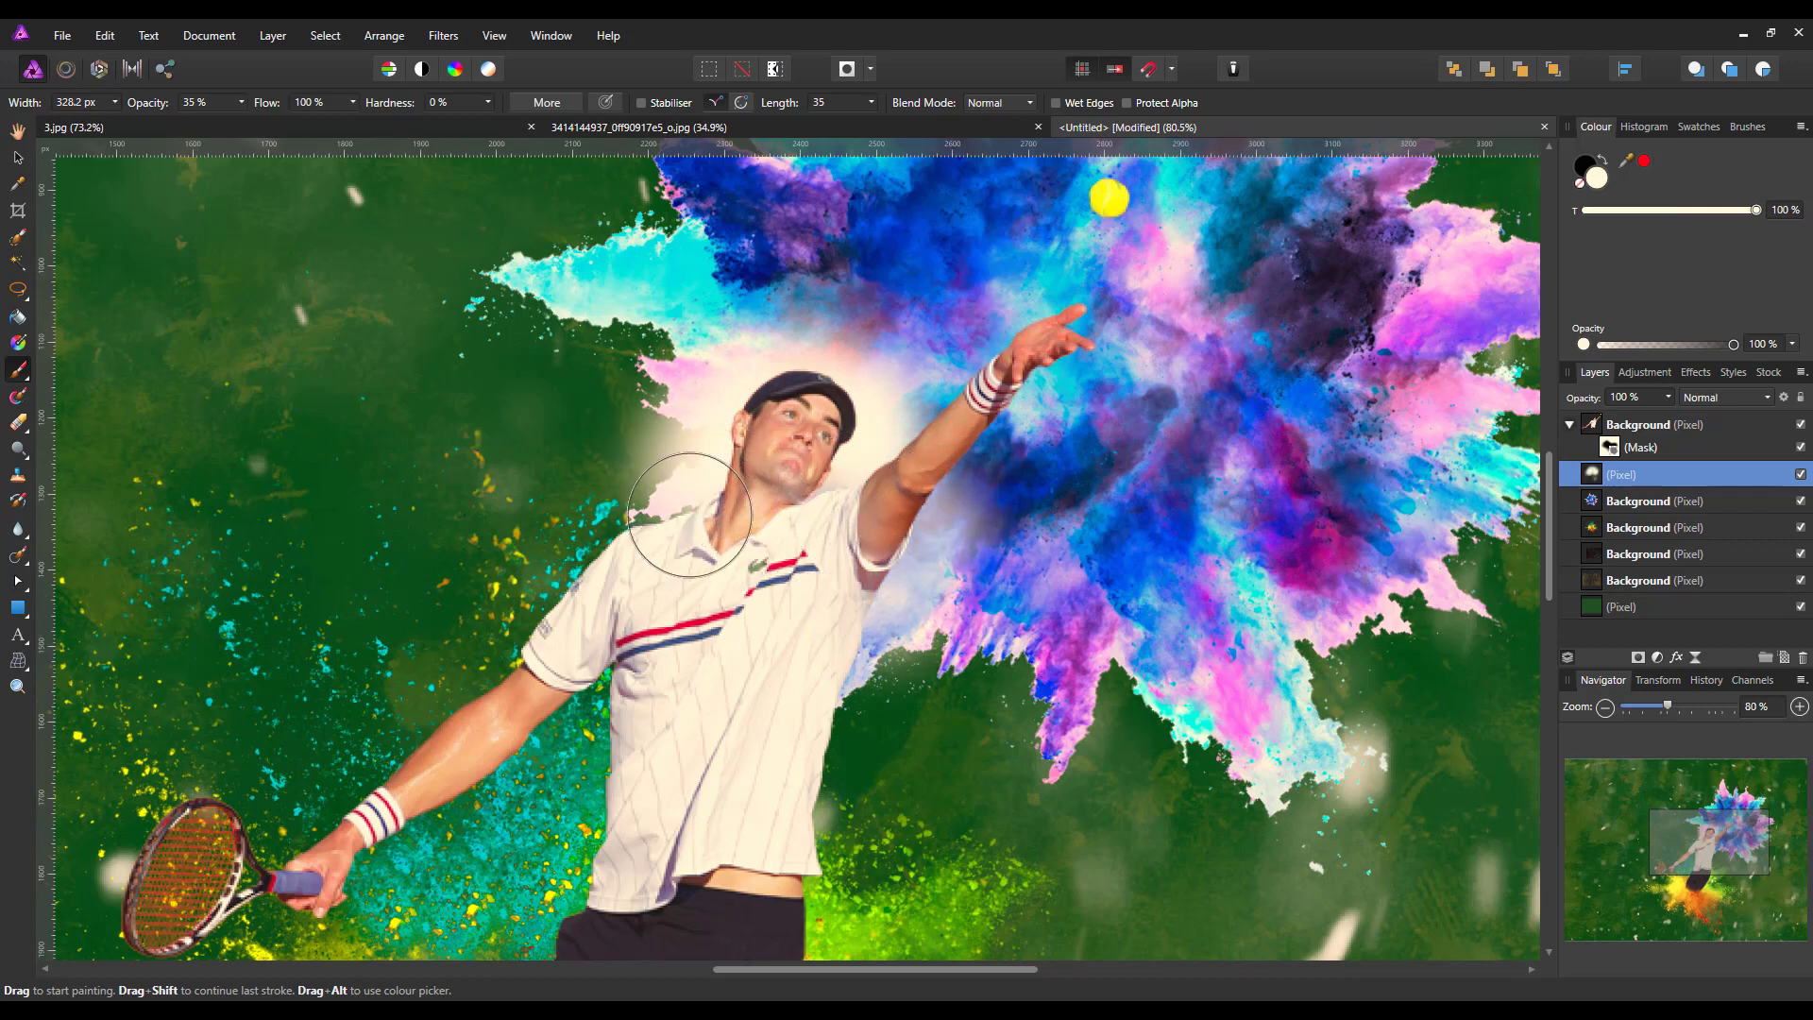
{"action": "left_click", "coordinate": [647, 506]}
{"action": "left_click", "coordinate": [651, 551]}
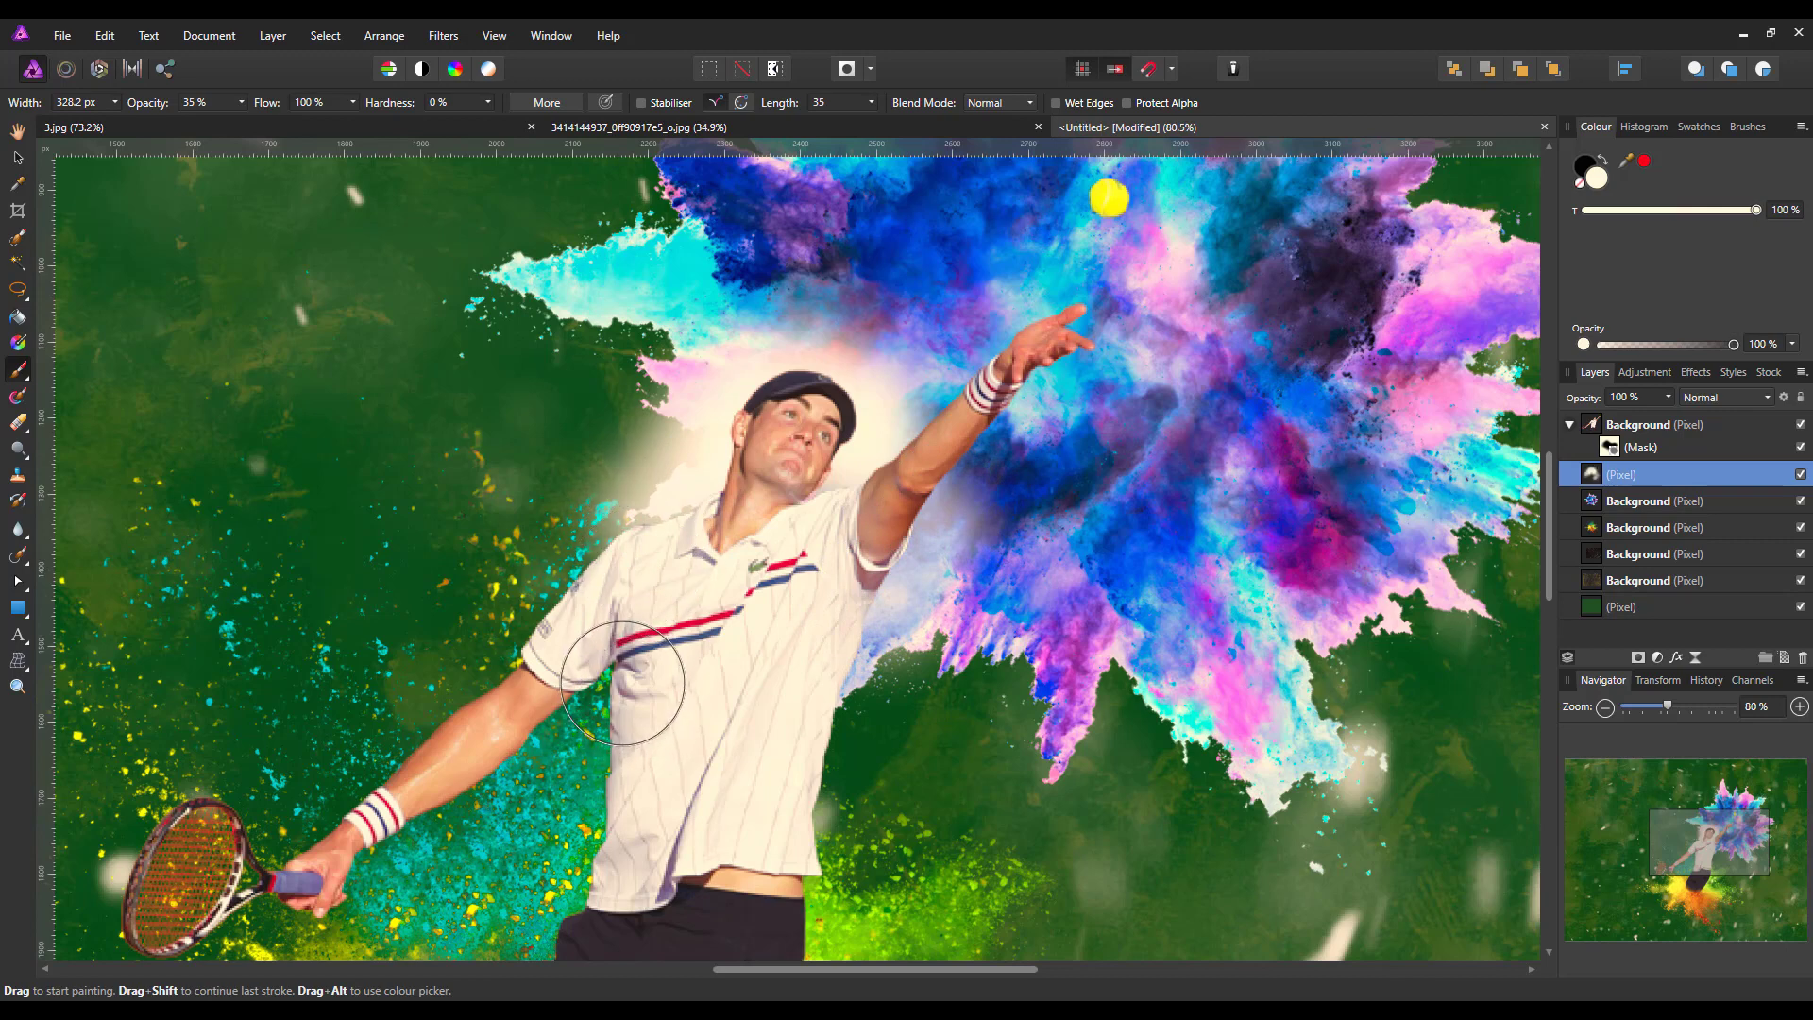
{"action": "left_click", "coordinate": [920, 628]}
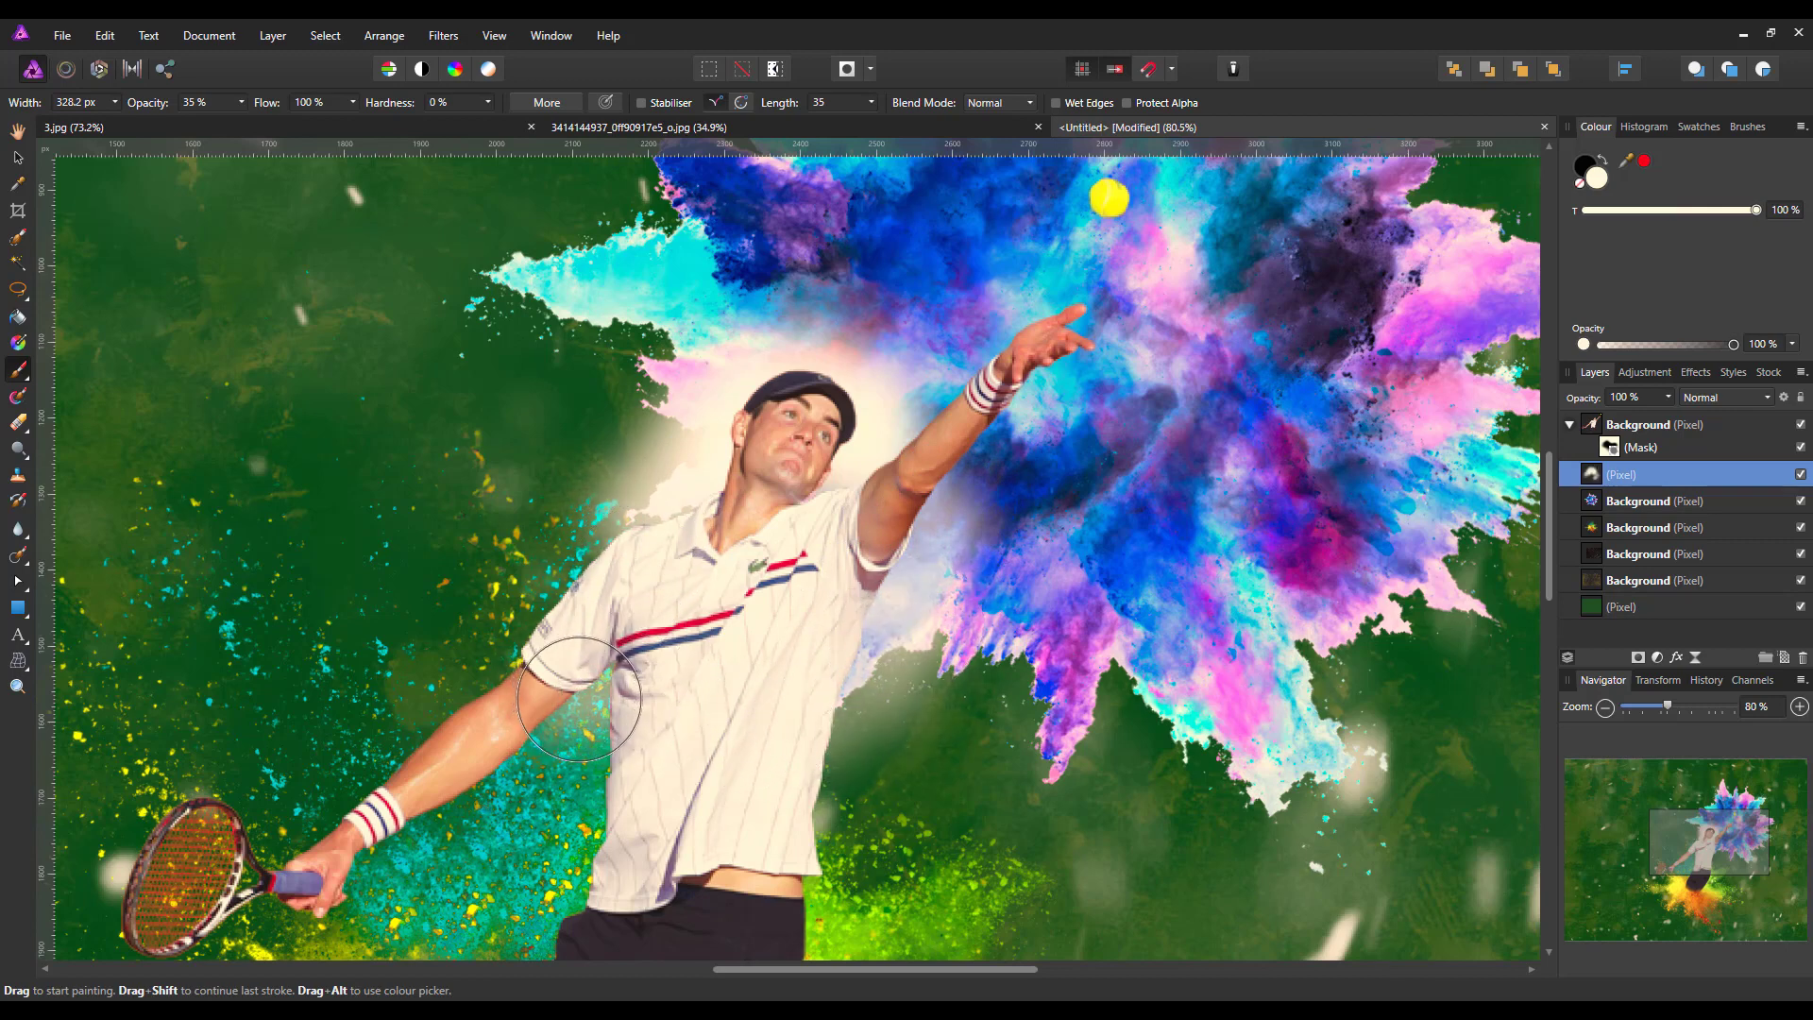
{"action": "left_click", "coordinate": [629, 457]}
{"action": "left_click_drag", "start_coordinate": [629, 457], "coordinate": [740, 348]}
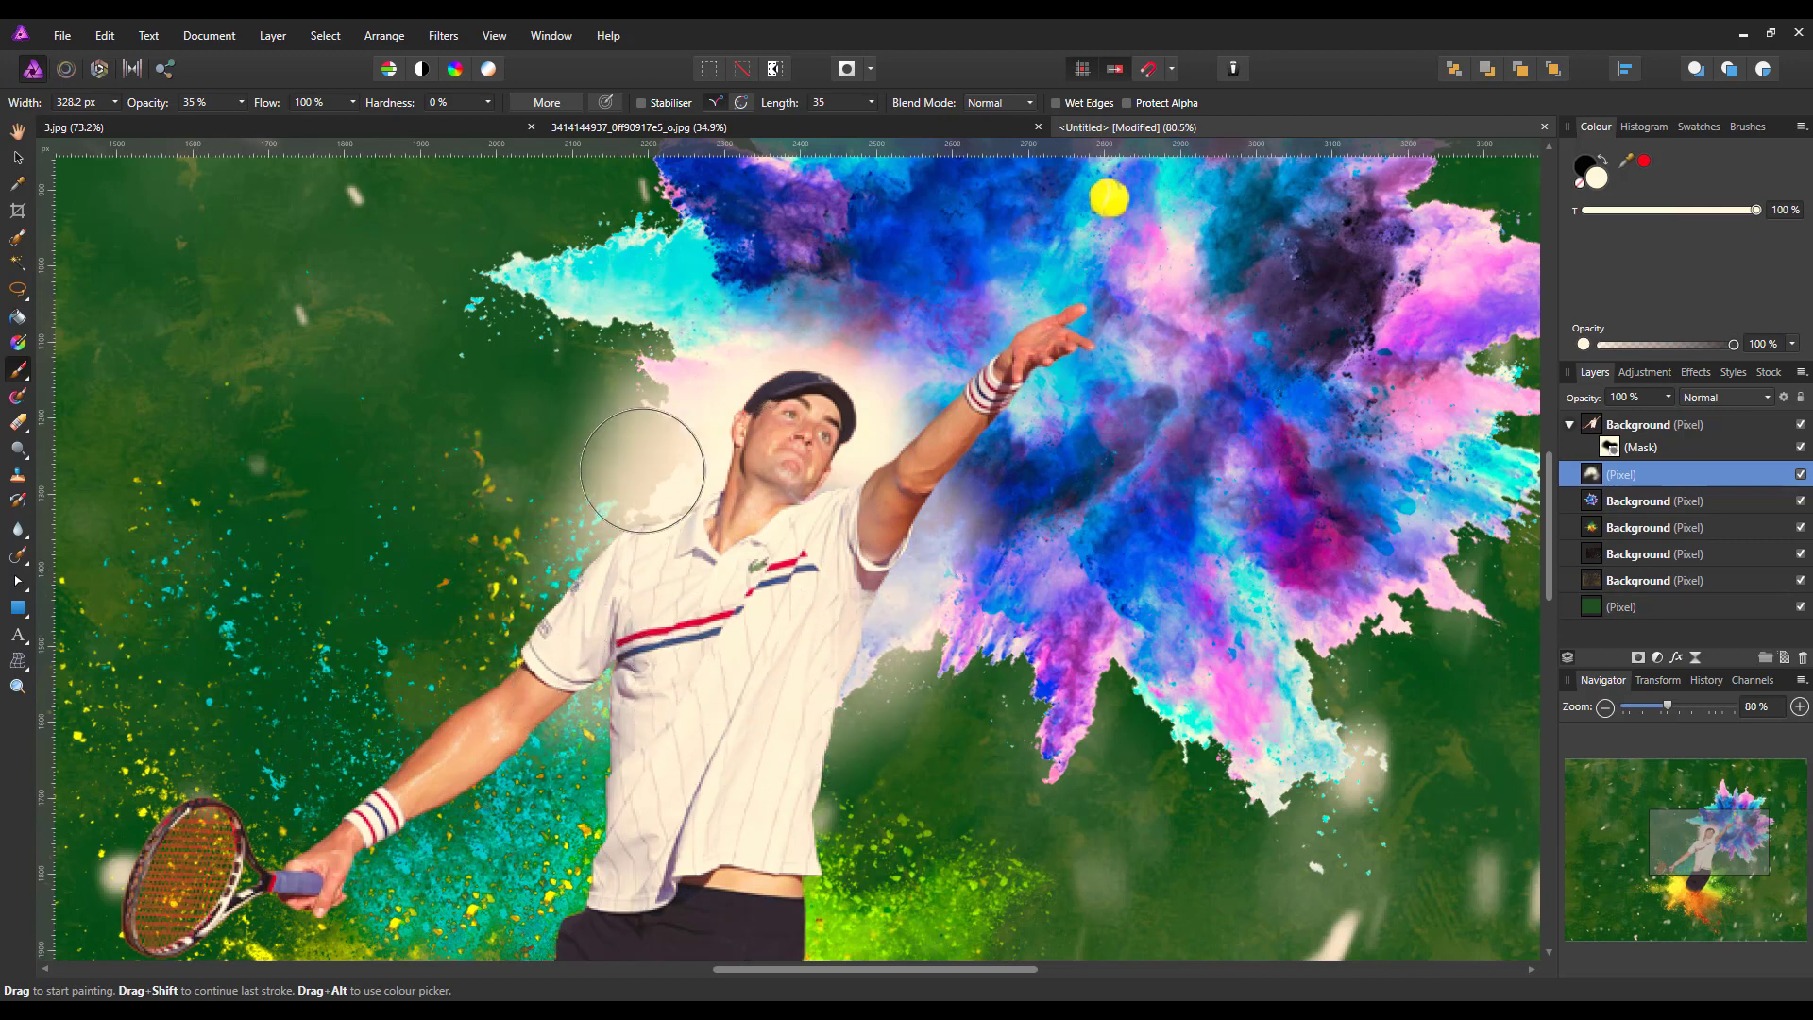
{"action": "mouse_move", "coordinate": [643, 470]}
{"action": "left_mouse_down"}
{"action": "mouse_move", "coordinate": [779, 374]}
{"action": "mouse_move", "coordinate": [846, 379]}
{"action": "mouse_move", "coordinate": [880, 437]}
{"action": "mouse_move", "coordinate": [913, 435]}
{"action": "mouse_move", "coordinate": [940, 478]}
{"action": "mouse_move", "coordinate": [948, 542]}
{"action": "mouse_move", "coordinate": [903, 666]}
{"action": "mouse_move", "coordinate": [769, 753]}
{"action": "left_mouse_up"}
{"action": "mouse_move", "coordinate": [600, 734]}
{"action": "left_mouse_down"}
{"action": "mouse_move", "coordinate": [562, 549]}
{"action": "mouse_move", "coordinate": [662, 366]}
{"action": "mouse_move", "coordinate": [583, 452]}
{"action": "mouse_move", "coordinate": [617, 513]}
{"action": "mouse_move", "coordinate": [575, 519]}
{"action": "mouse_move", "coordinate": [700, 358]}
{"action": "mouse_move", "coordinate": [775, 339]}
{"action": "mouse_move", "coordinate": [918, 438]}
{"action": "mouse_move", "coordinate": [956, 513]}
{"action": "mouse_move", "coordinate": [950, 577]}
{"action": "mouse_move", "coordinate": [864, 723]}
{"action": "mouse_move", "coordinate": [712, 748]}
{"action": "mouse_move", "coordinate": [611, 722]}
{"action": "mouse_move", "coordinate": [909, 744]}
{"action": "mouse_move", "coordinate": [934, 691]}
{"action": "mouse_move", "coordinate": [916, 663]}
{"action": "mouse_move", "coordinate": [866, 685]}
{"action": "mouse_move", "coordinate": [852, 410]}
{"action": "mouse_move", "coordinate": [796, 383]}
{"action": "mouse_move", "coordinate": [640, 443]}
{"action": "mouse_move", "coordinate": [638, 465]}
{"action": "mouse_move", "coordinate": [657, 422]}
{"action": "left_mouse_up"}
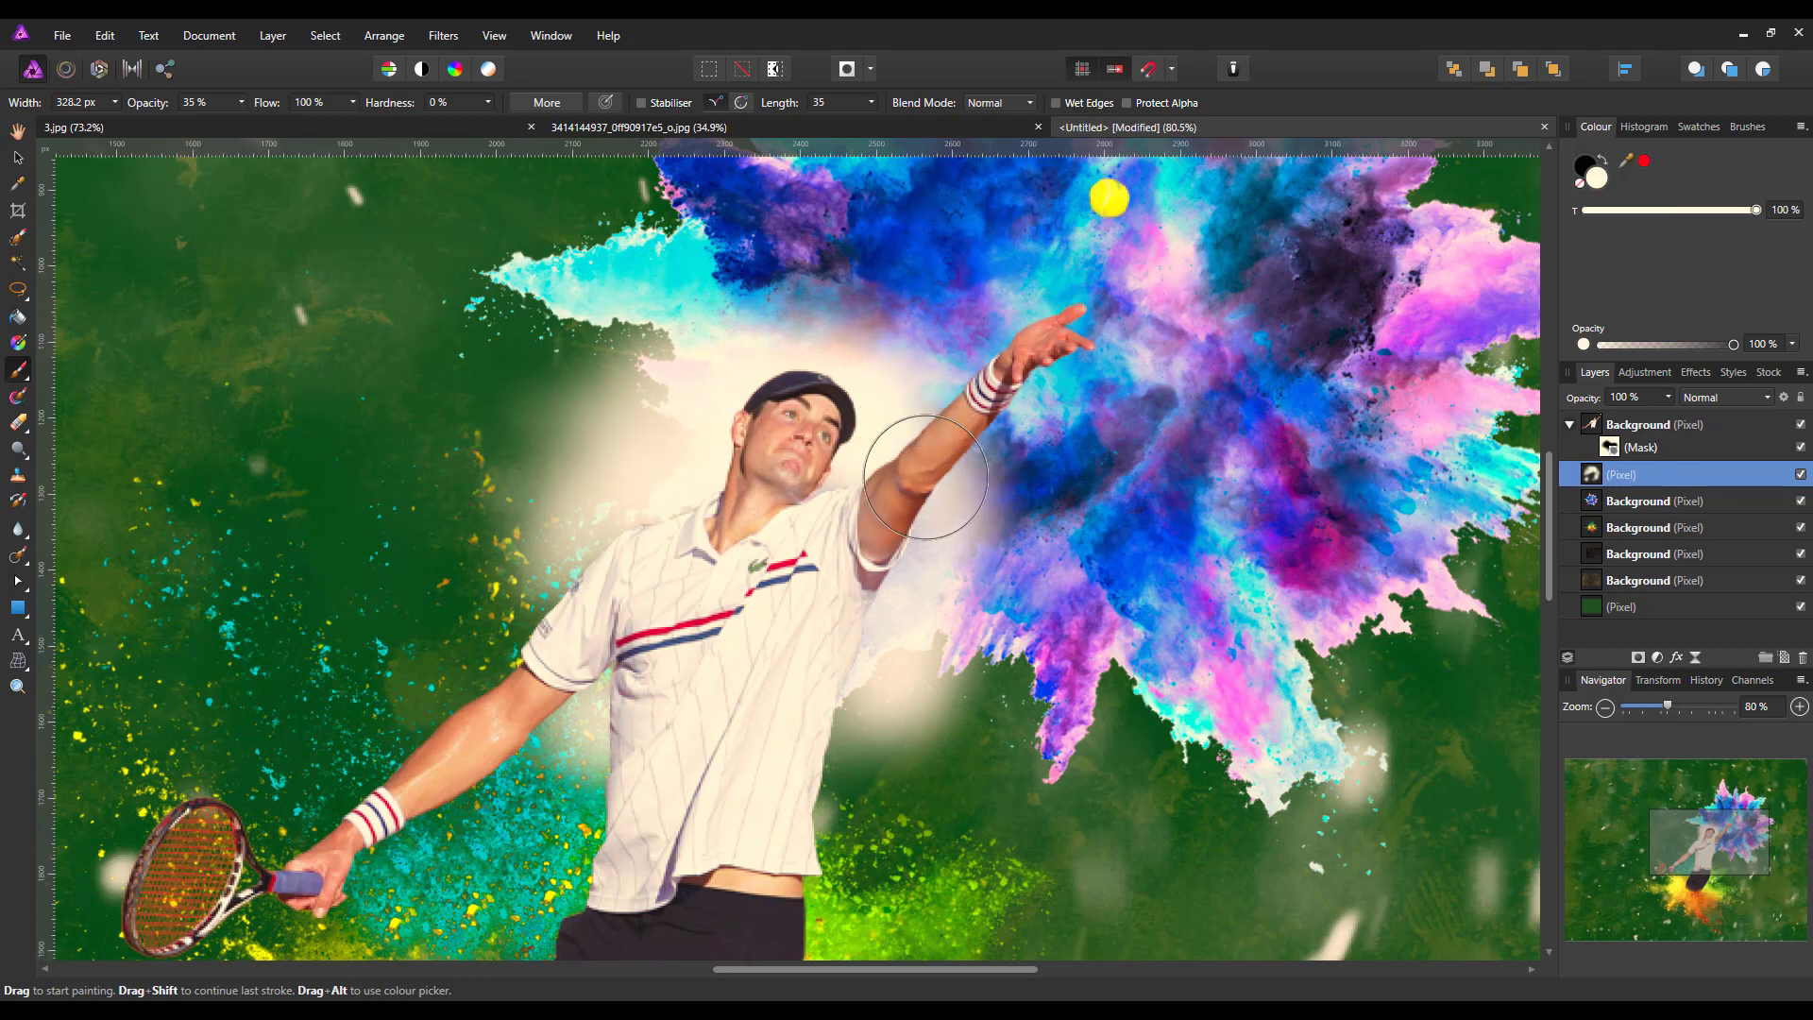
Set the glow layer's opacity to 68 % and brush a little more white glow beside the player's head and shoulders
{"action": "left_click", "coordinate": [1668, 397]}
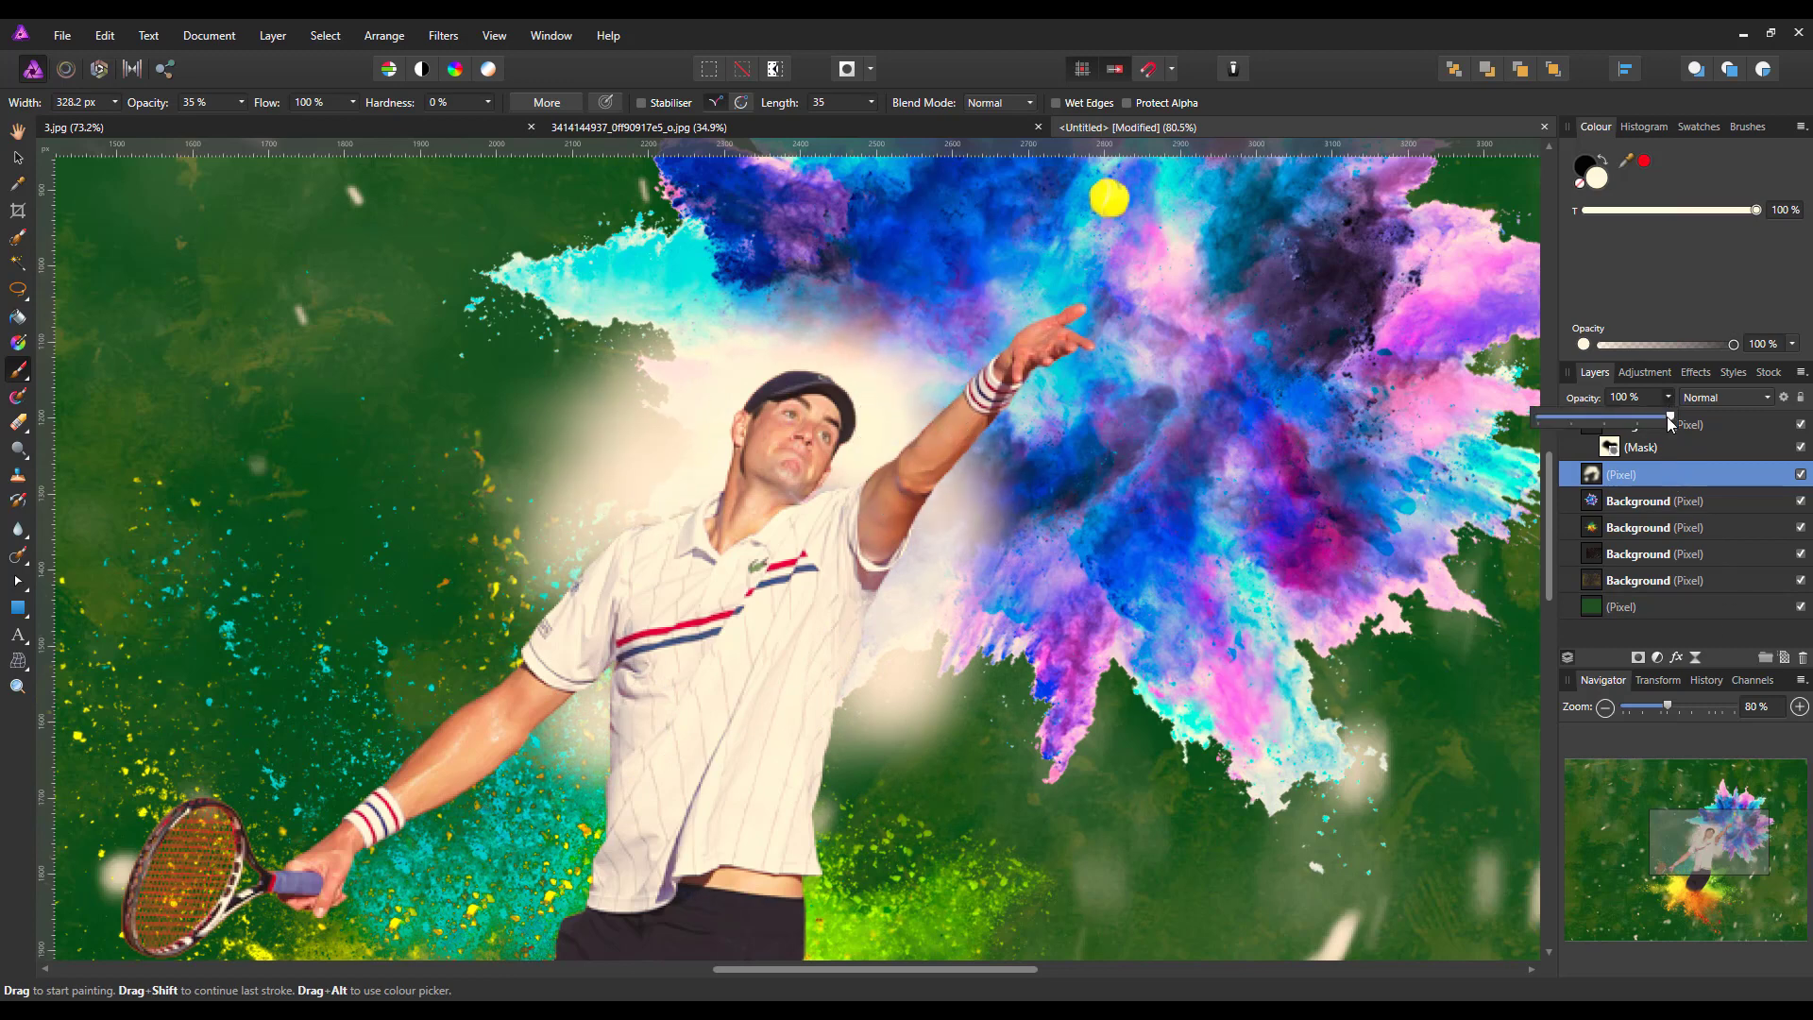
{"action": "left_click_drag", "start_coordinate": [1667, 416], "coordinate": [1634, 421]}
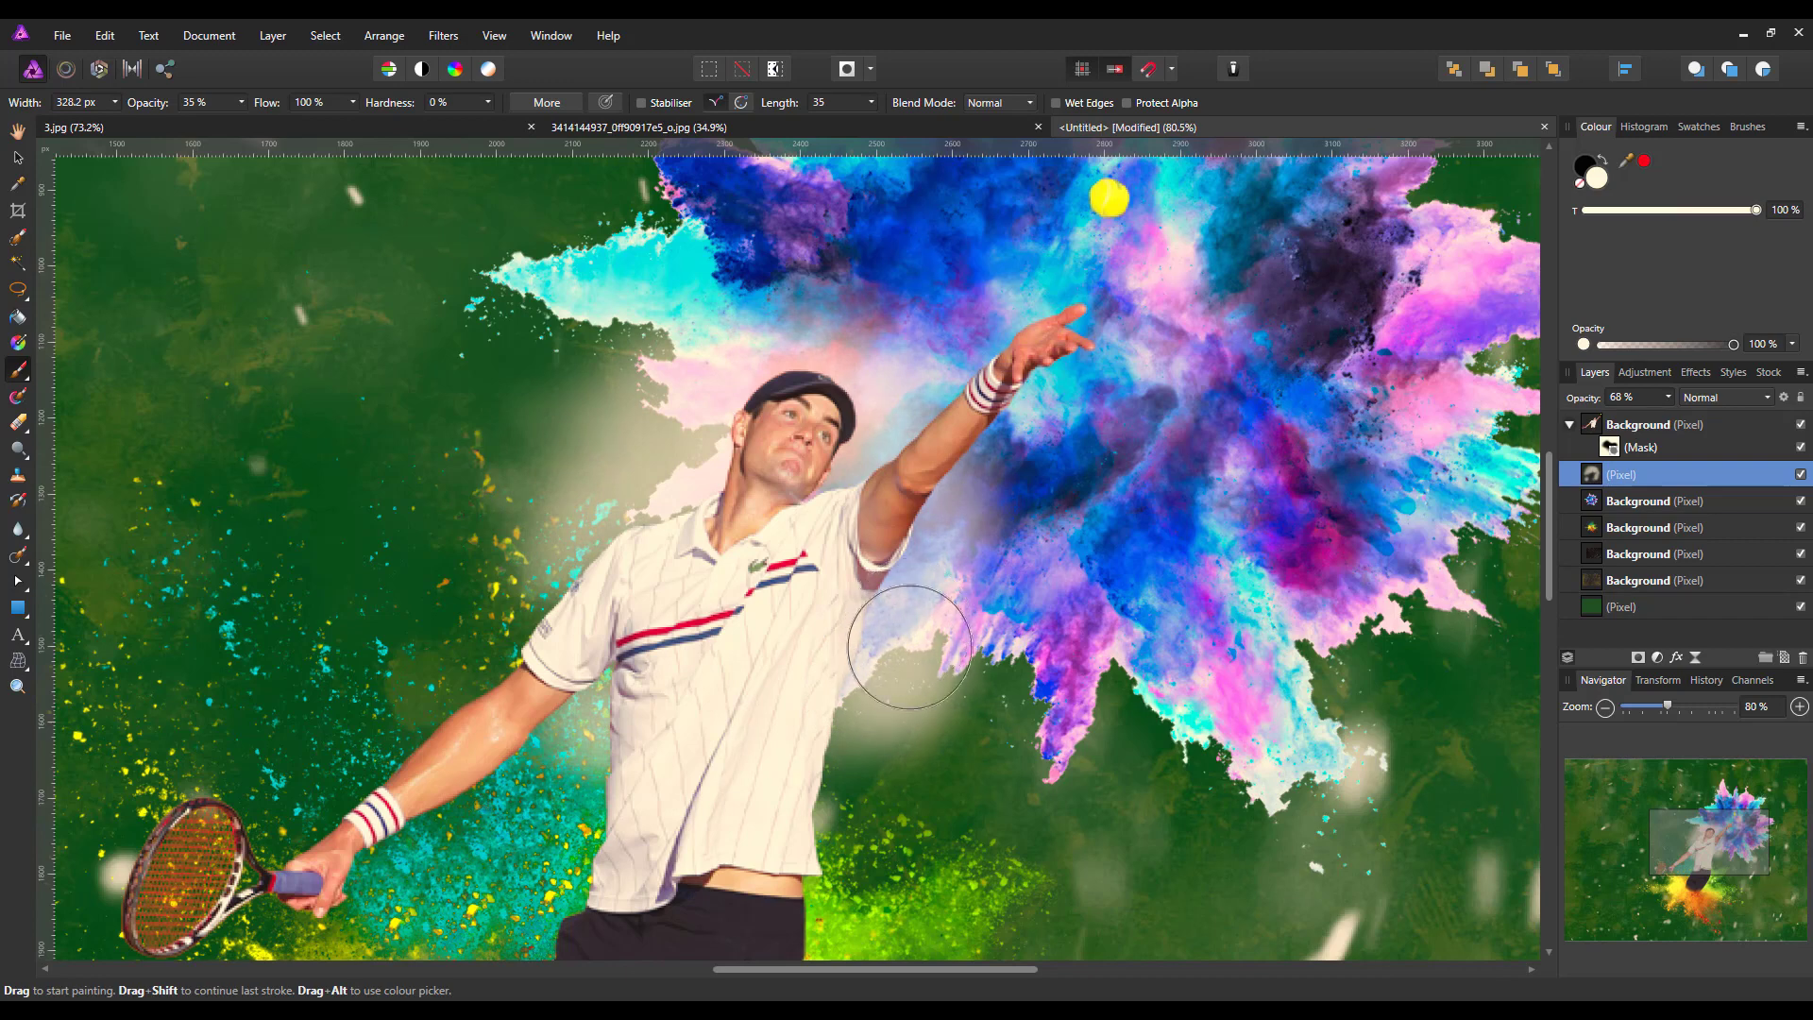
{"action": "mouse_move", "coordinate": [536, 572]}
{"action": "left_mouse_down"}
{"action": "mouse_move", "coordinate": [601, 393]}
{"action": "mouse_move", "coordinate": [621, 376]}
{"action": "mouse_move", "coordinate": [608, 430]}
{"action": "mouse_move", "coordinate": [660, 372]}
{"action": "left_mouse_up"}
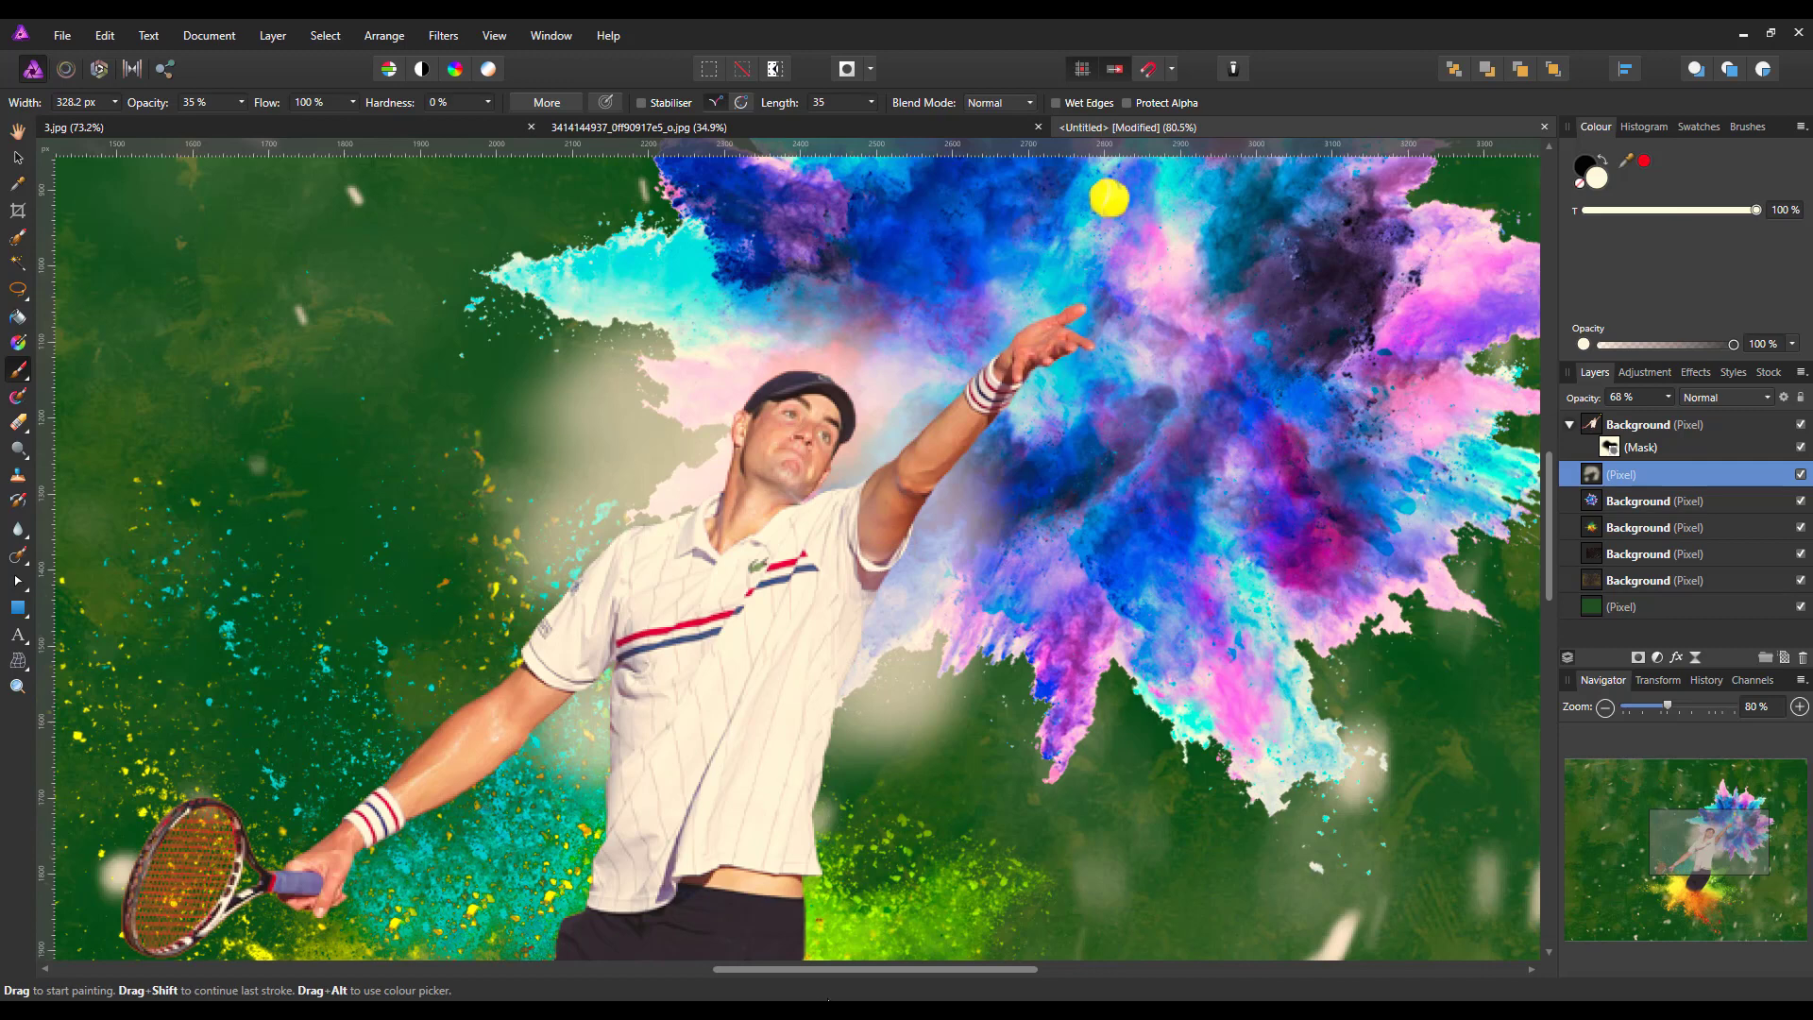
{"action": "key", "text": "ctrl+0"}
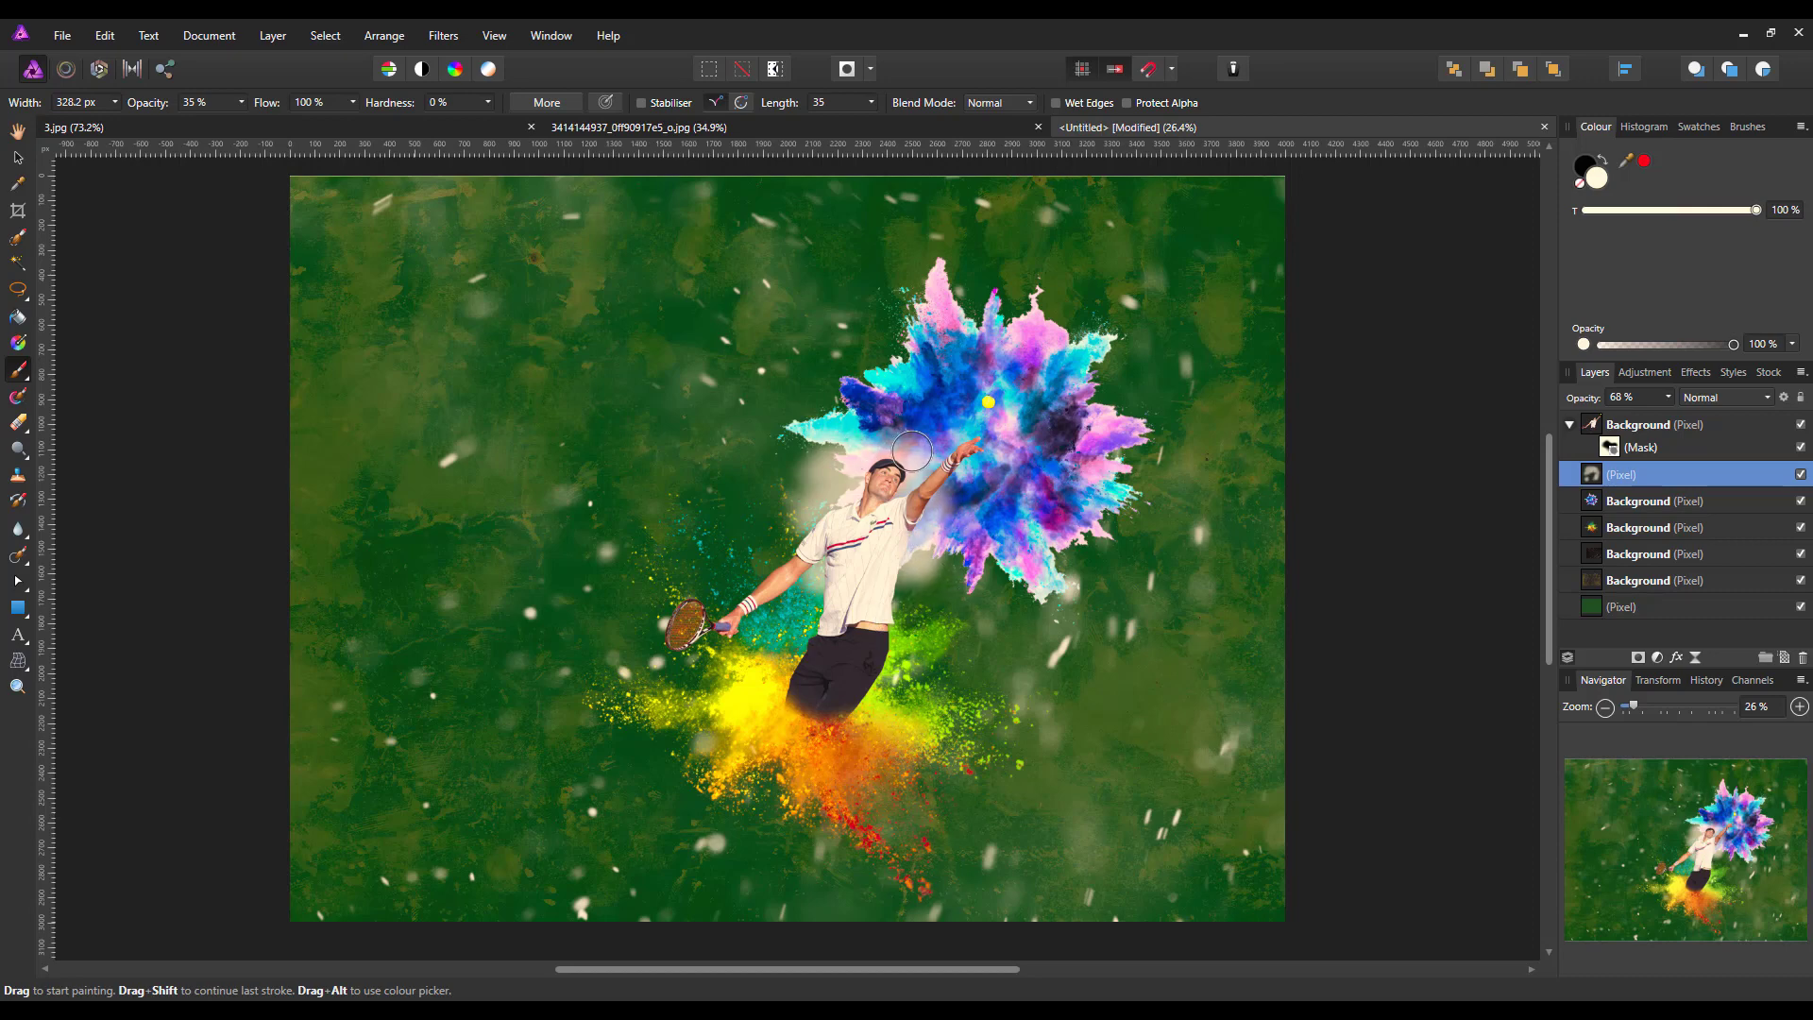
{"action": "left_click", "coordinate": [950, 497]}
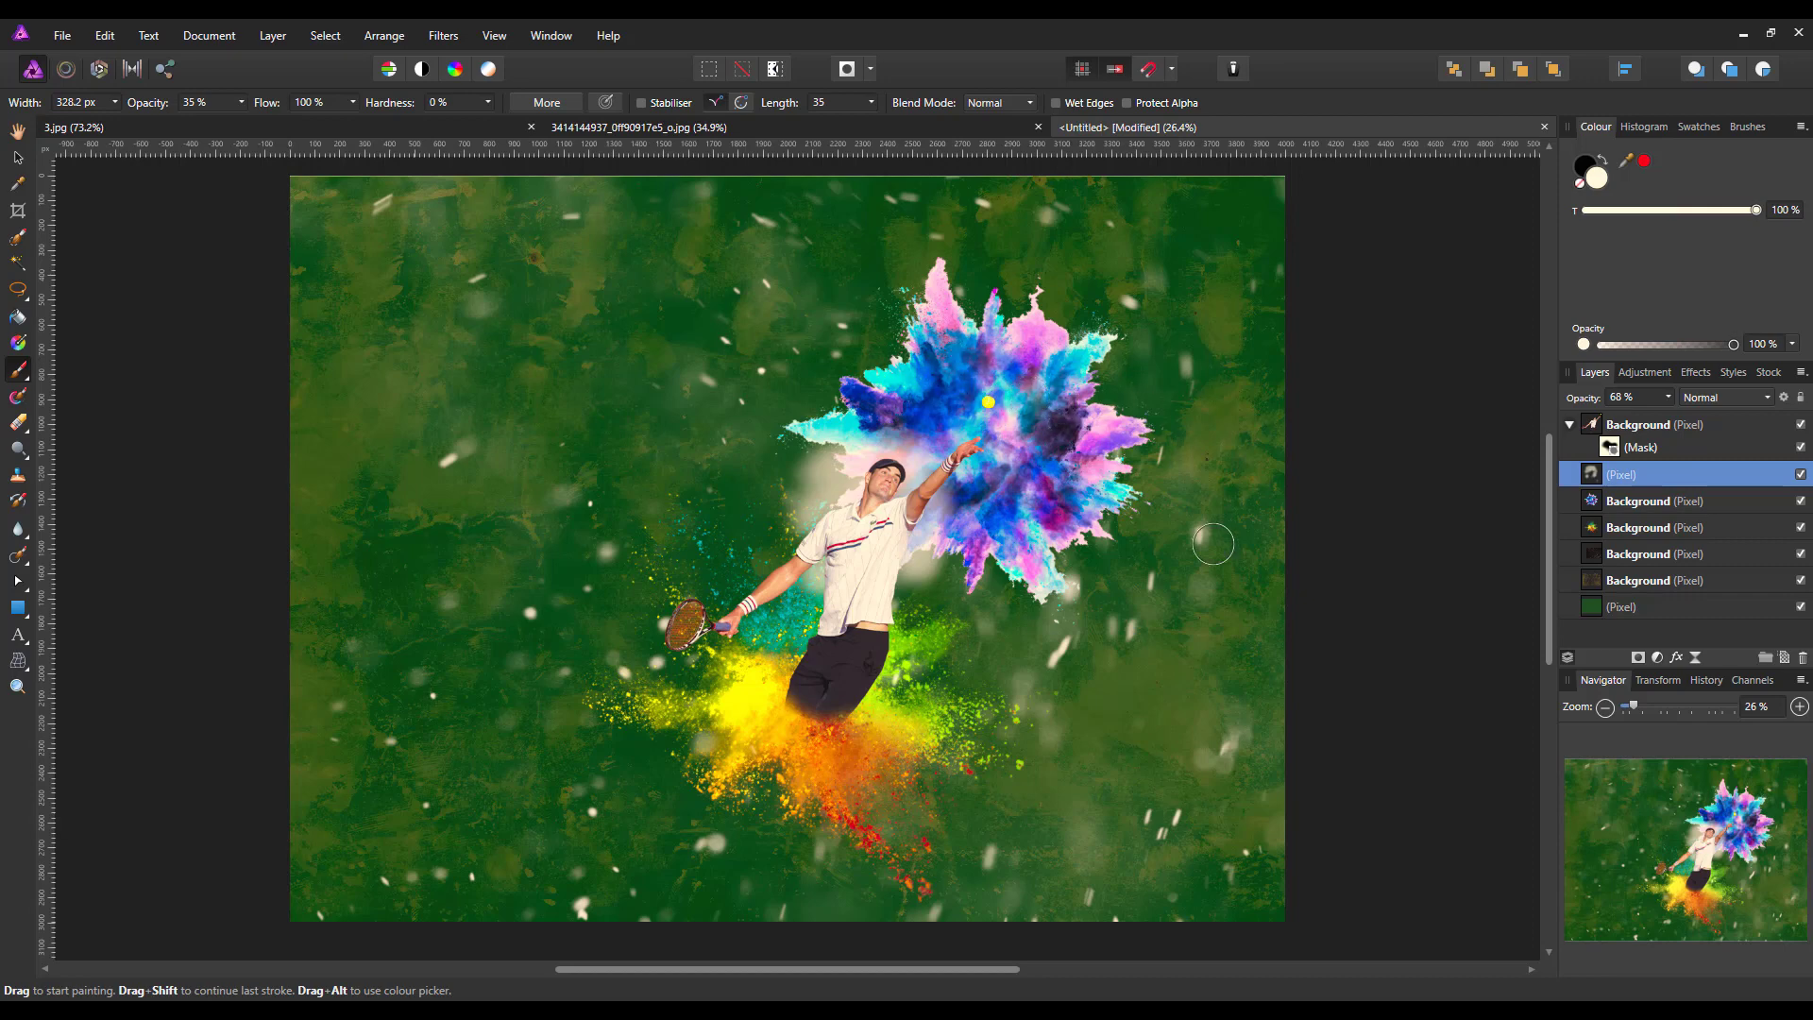
Preview the available blend modes on the blue powder burst layer and keep Normal
{"action": "left_click", "coordinate": [1707, 495]}
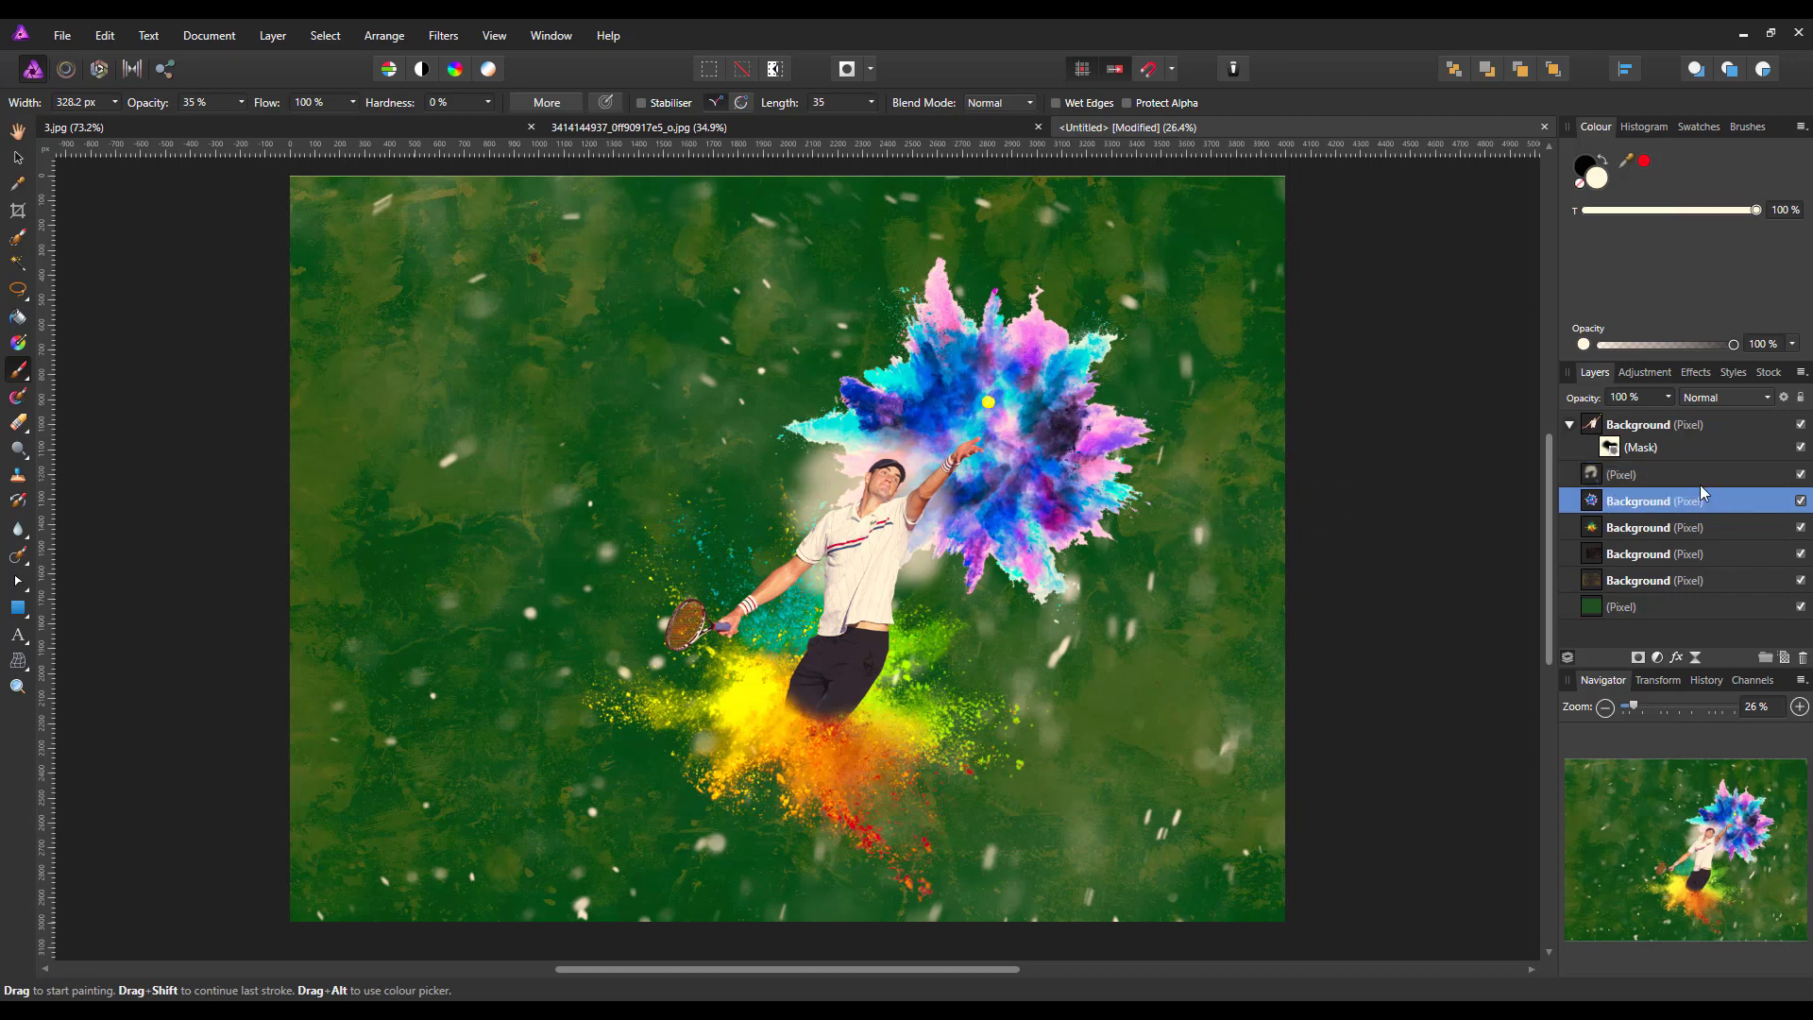
{"action": "left_click", "coordinate": [1764, 398]}
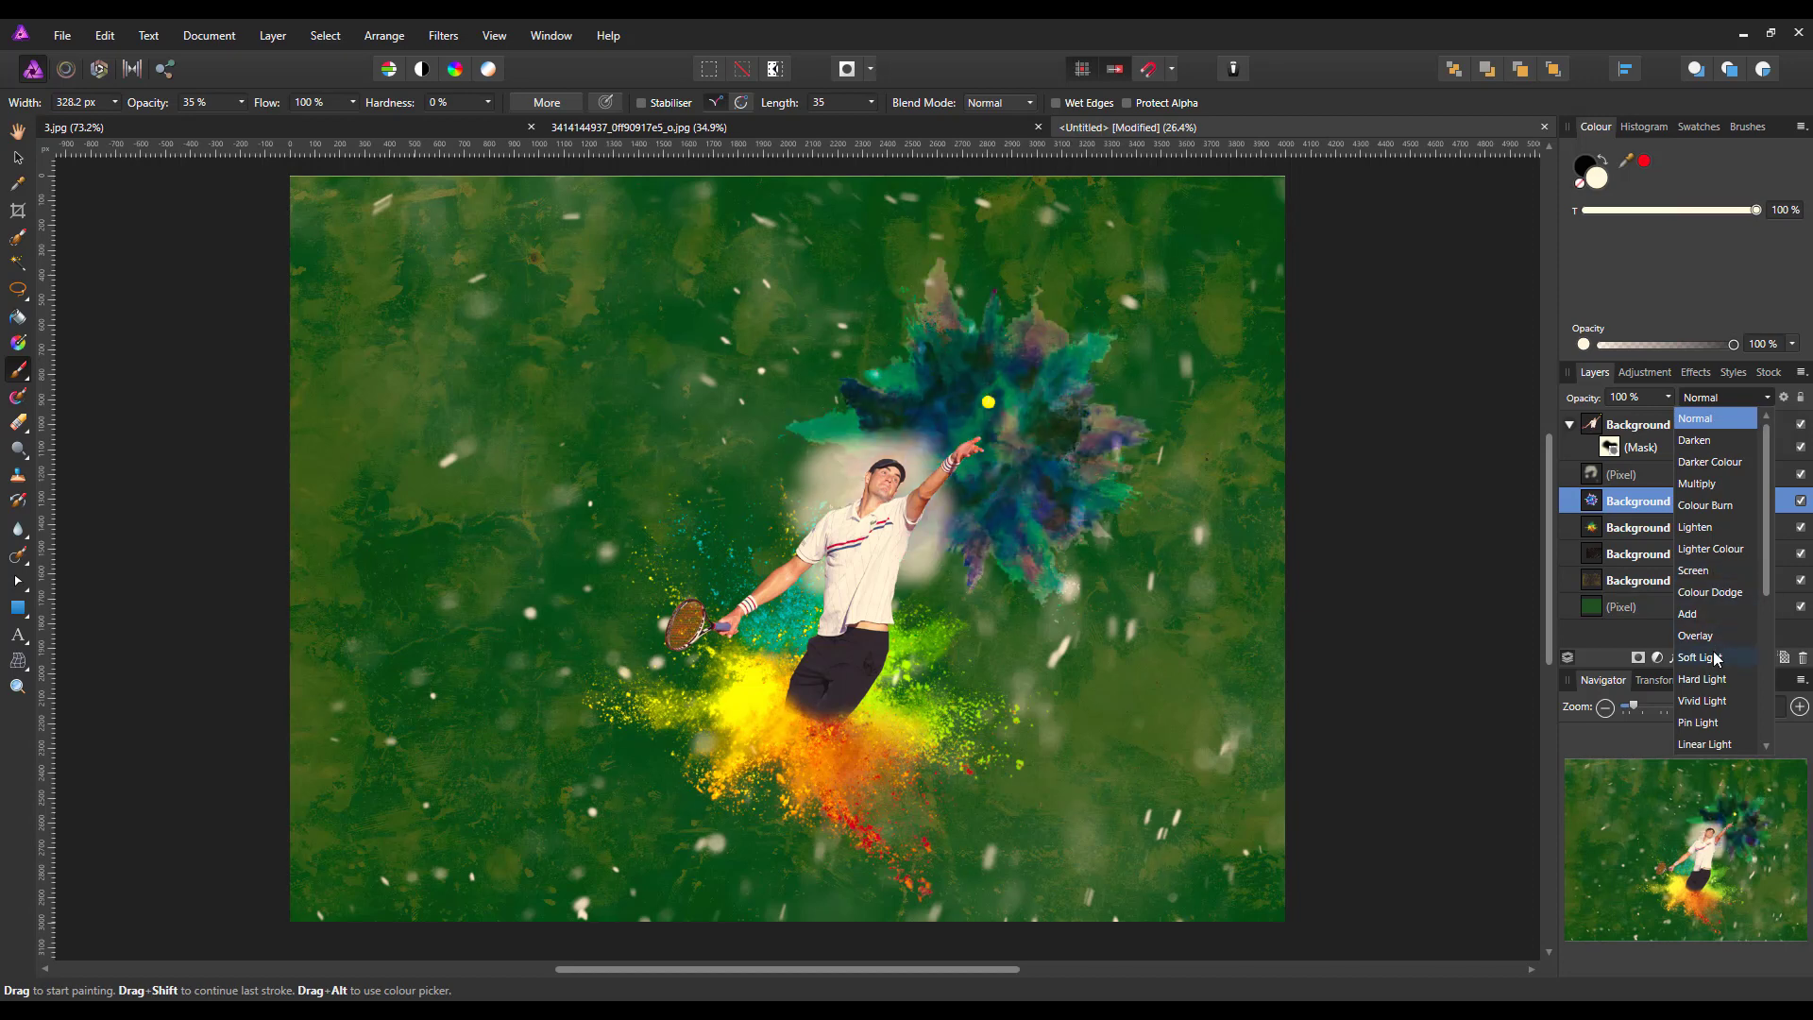
{"action": "scroll", "coordinate": [1715, 656], "scroll_direction": "down", "scroll_amount": 1}
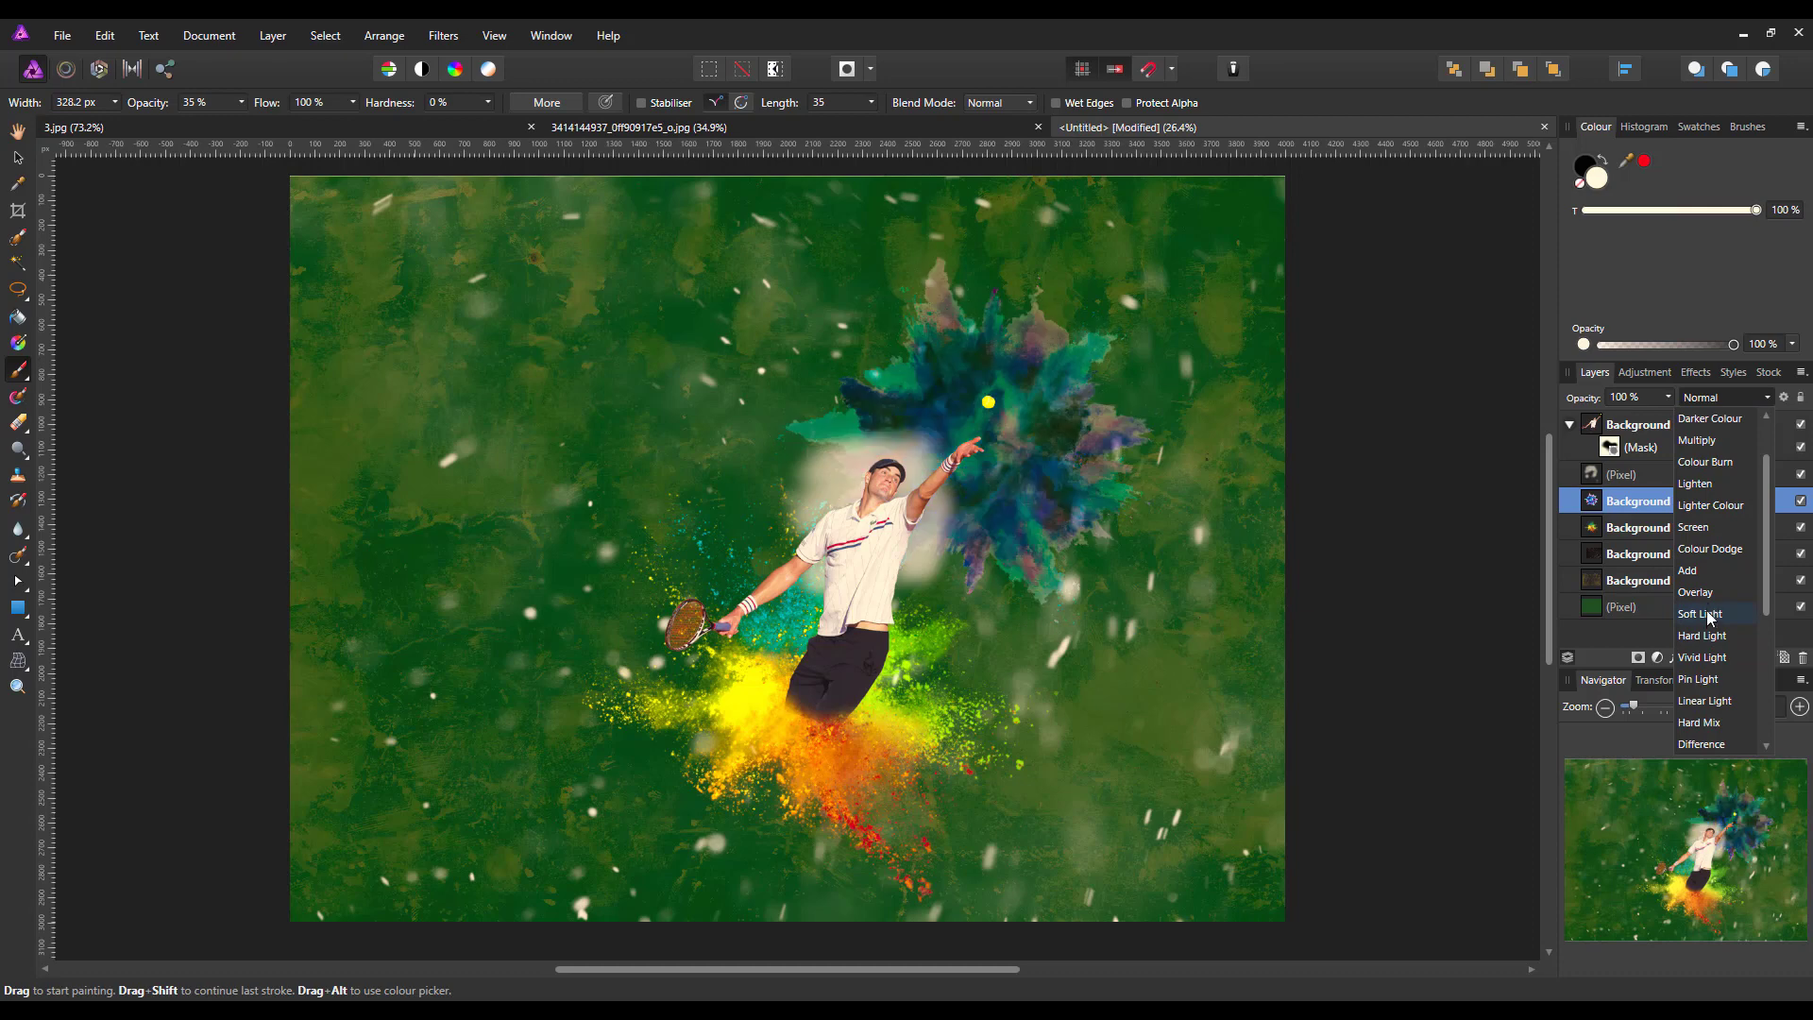
{"action": "scroll", "coordinate": [1710, 649], "scroll_direction": "down", "scroll_amount": 3}
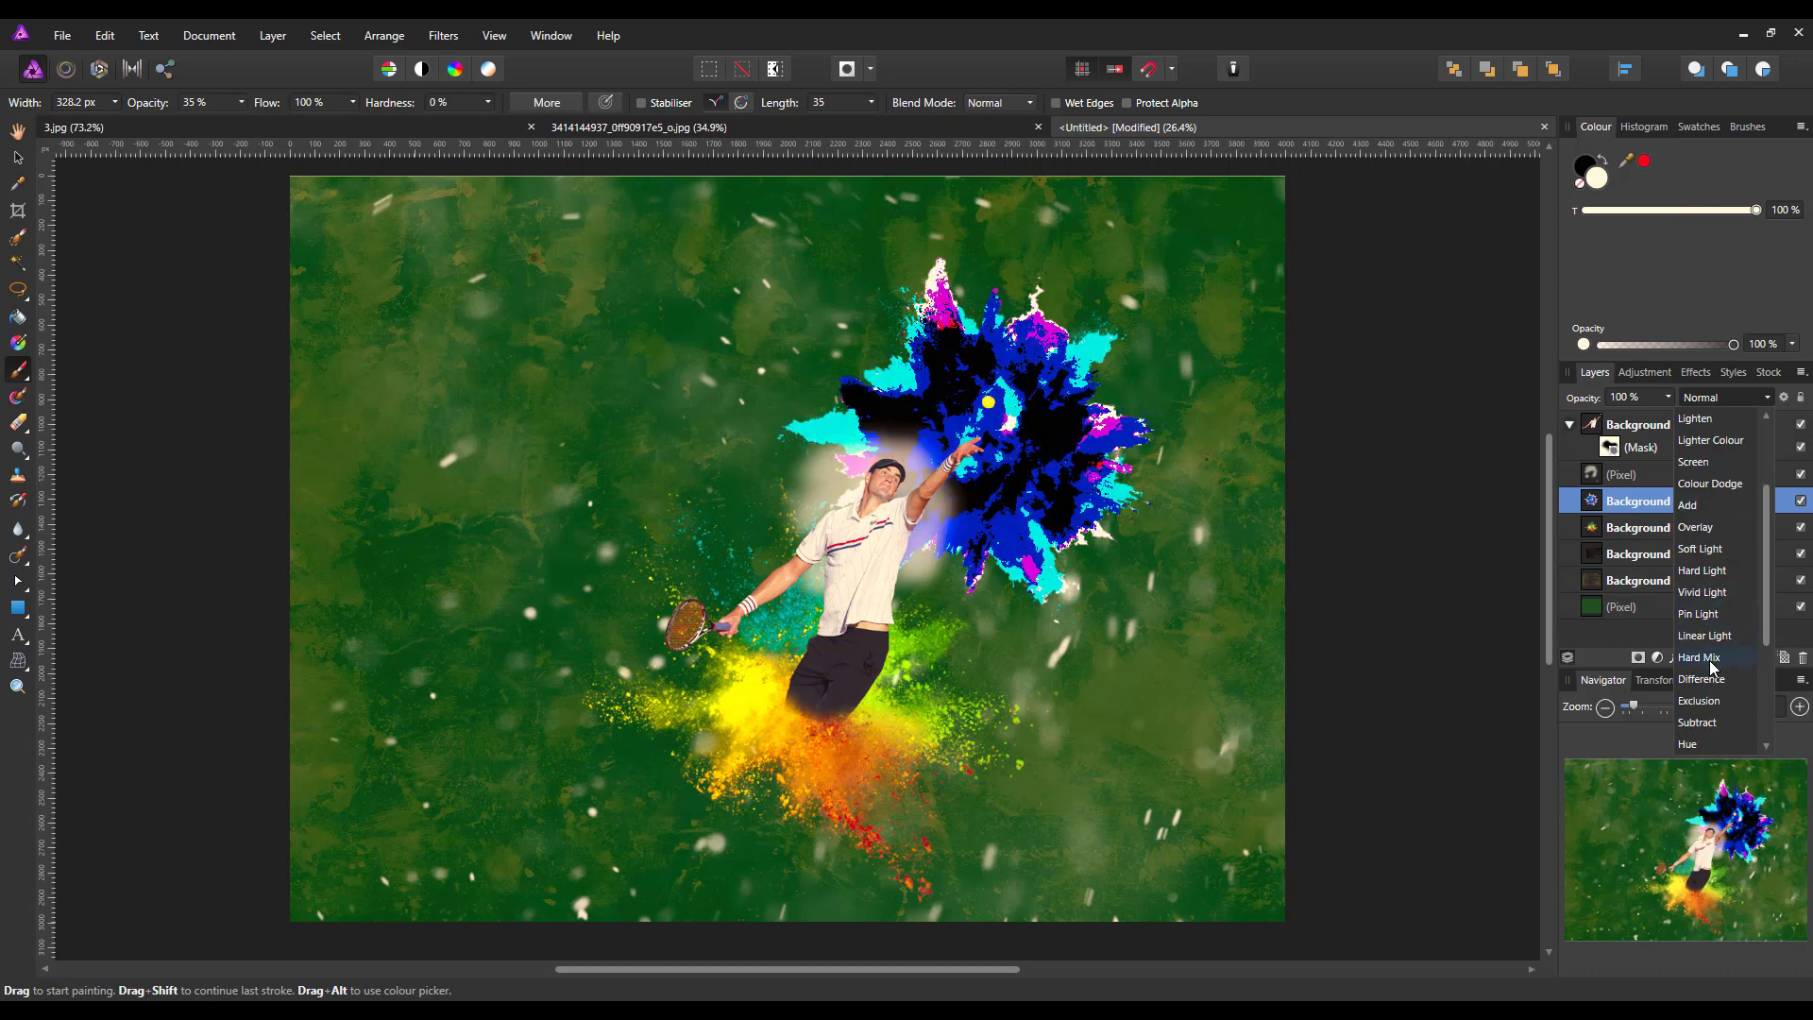
{"action": "scroll", "coordinate": [1713, 682], "scroll_direction": "down", "scroll_amount": 3}
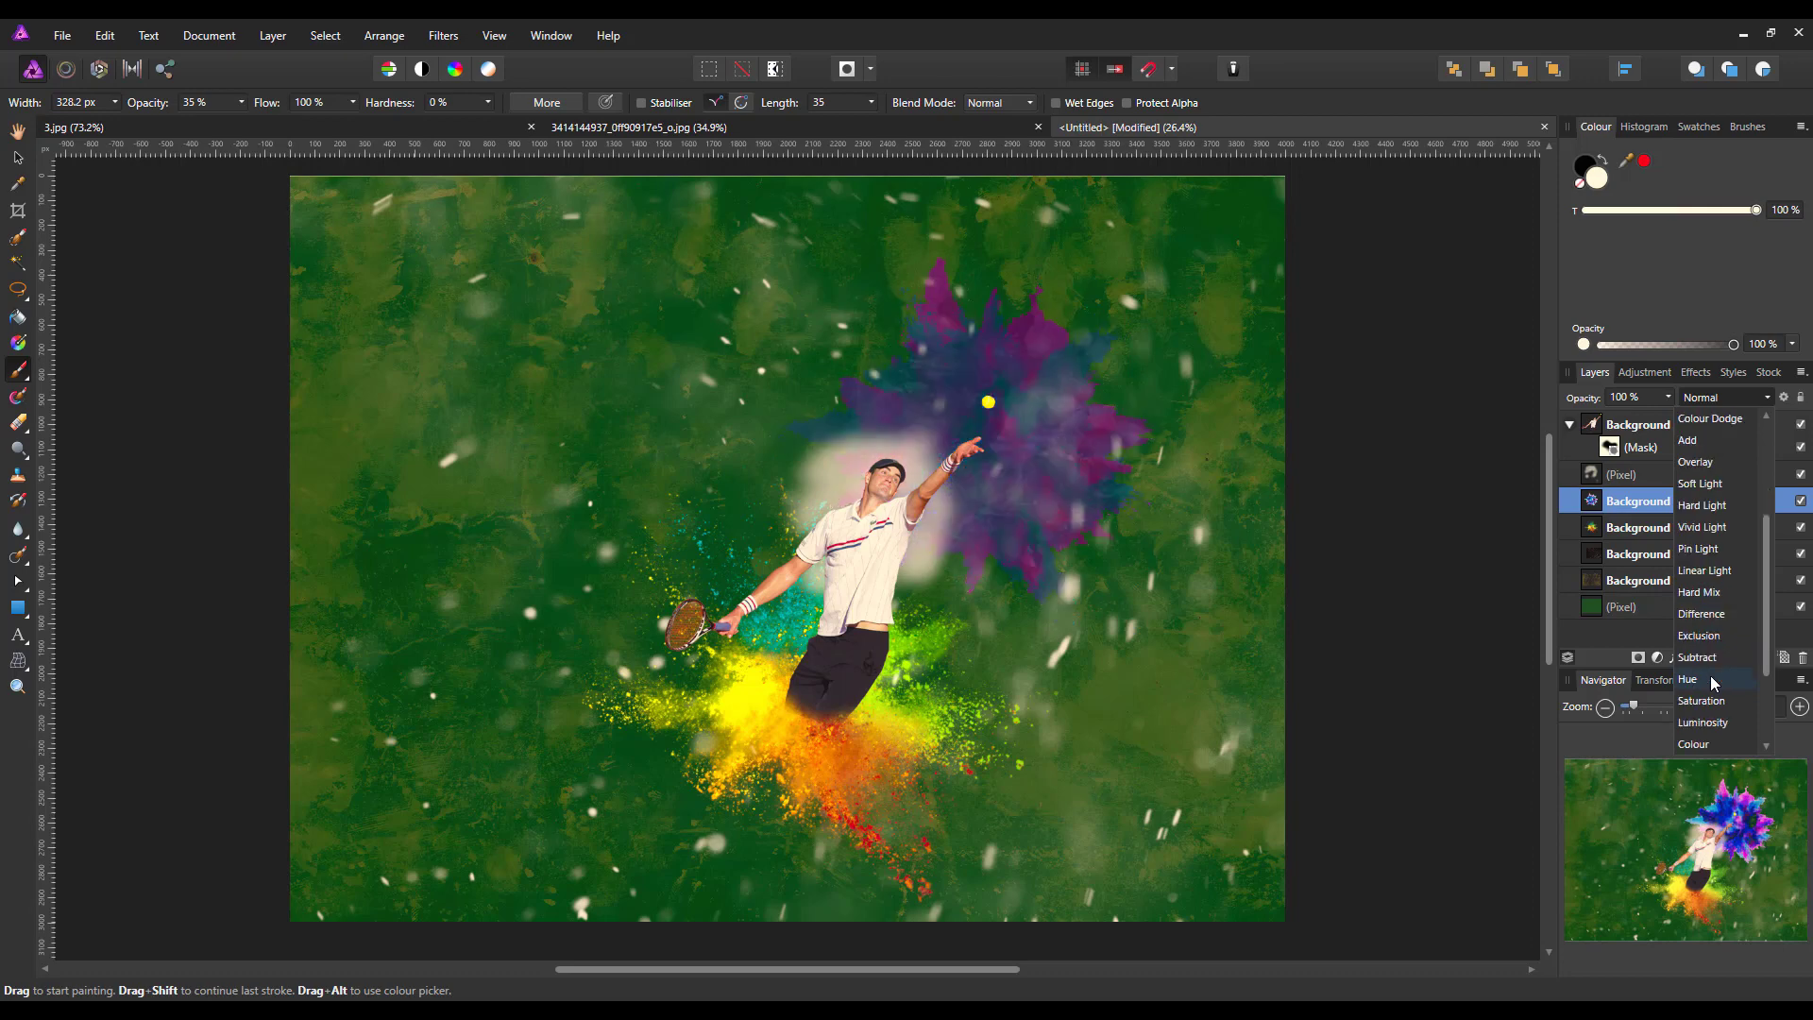
{"action": "scroll", "coordinate": [1710, 718], "scroll_direction": "down", "scroll_amount": 1}
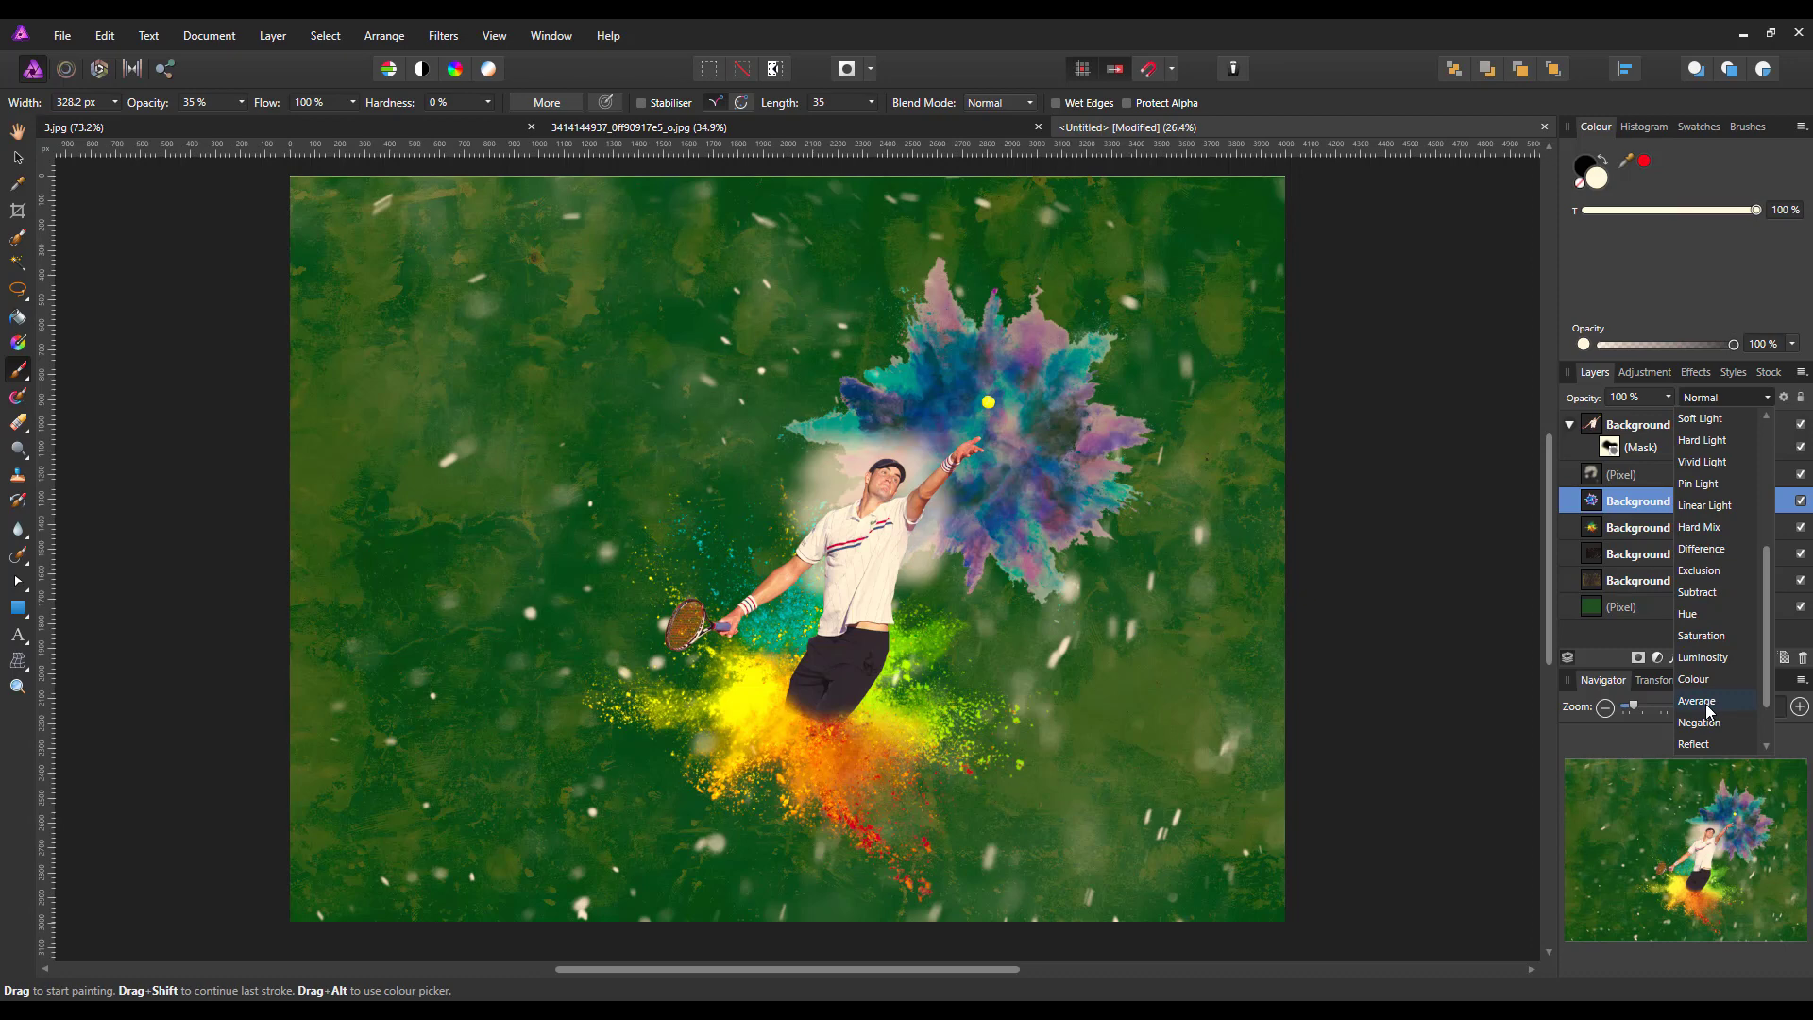
{"action": "scroll", "coordinate": [1707, 680], "scroll_direction": "down", "scroll_amount": 1}
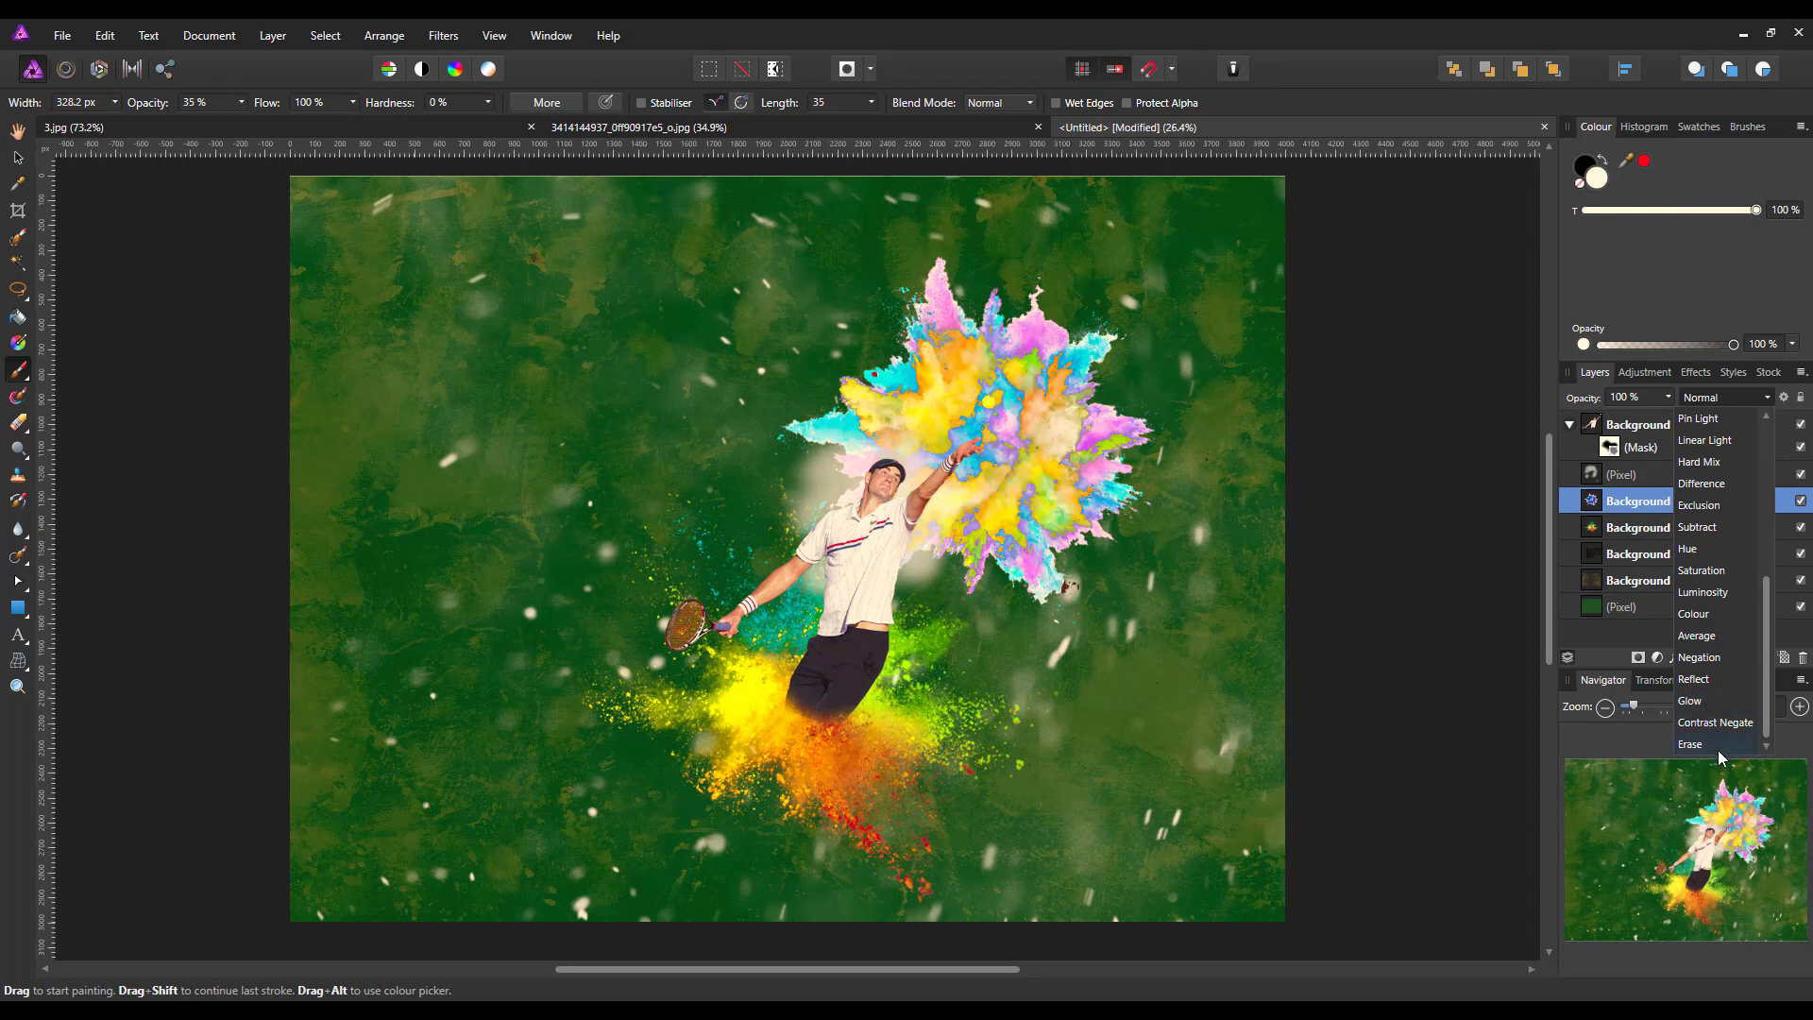
{"action": "scroll", "coordinate": [1699, 598], "scroll_direction": "up", "scroll_amount": 5}
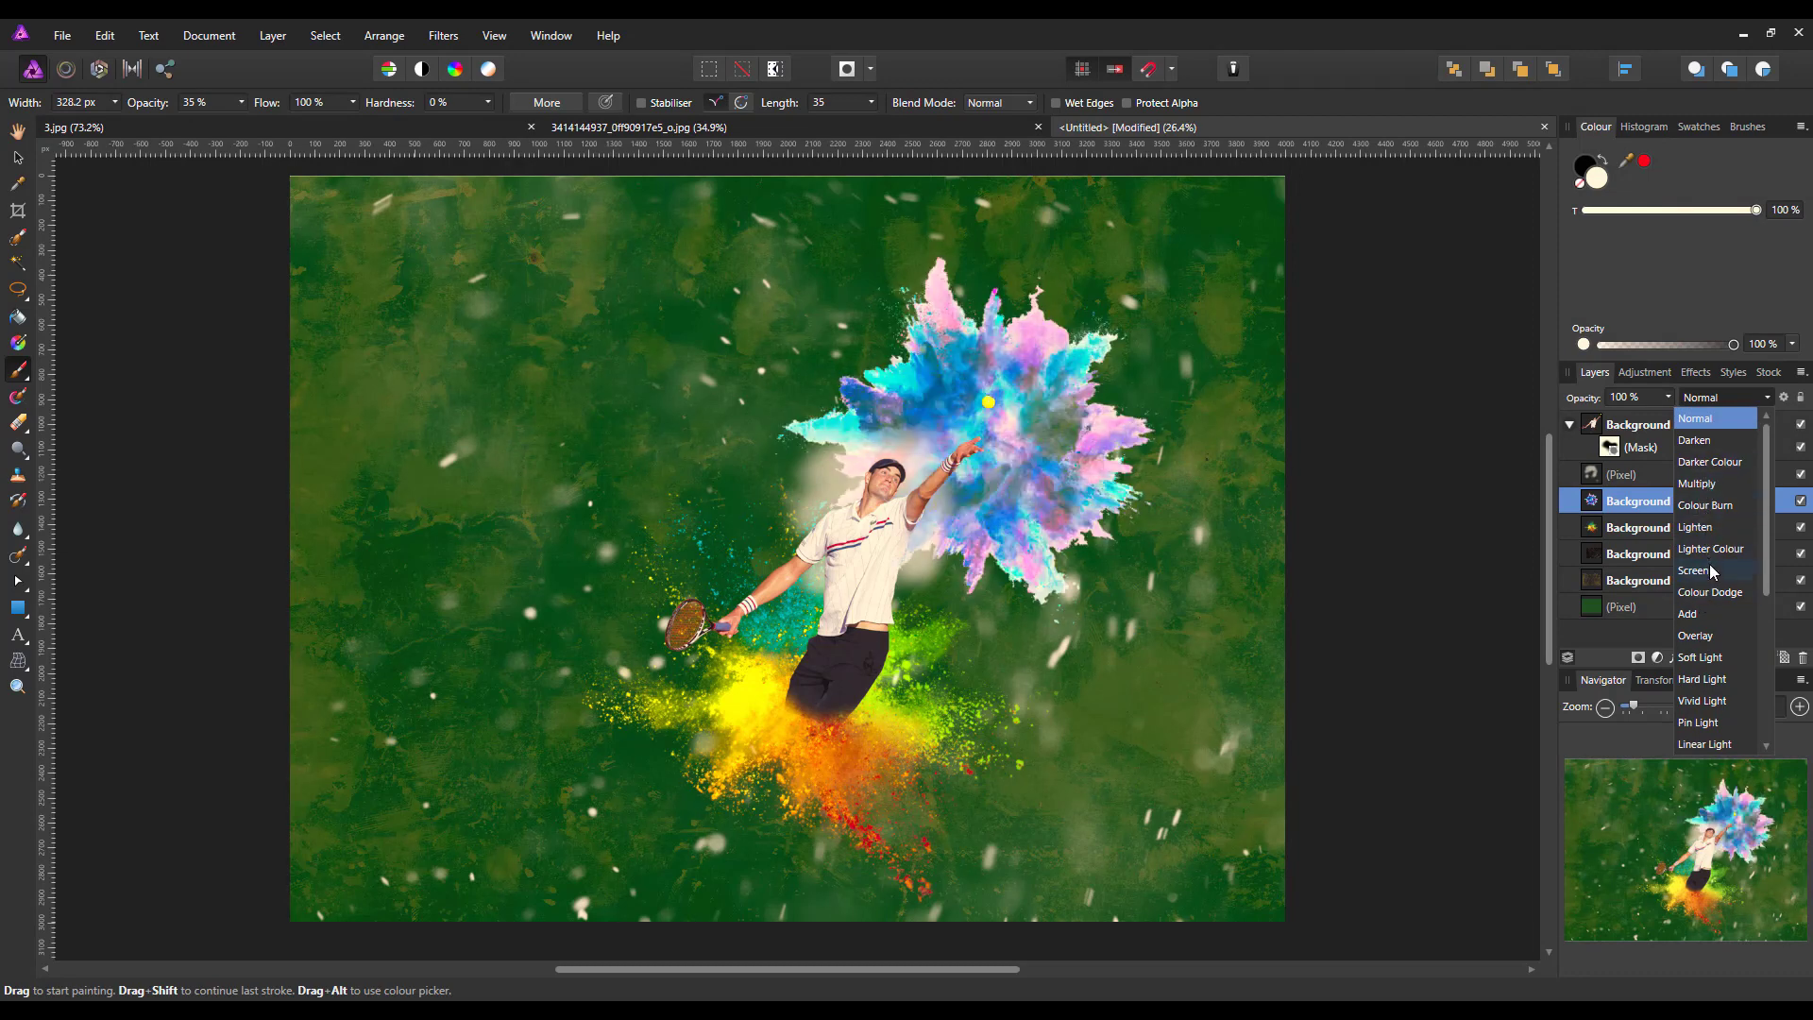
{"action": "left_click", "coordinate": [1703, 424]}
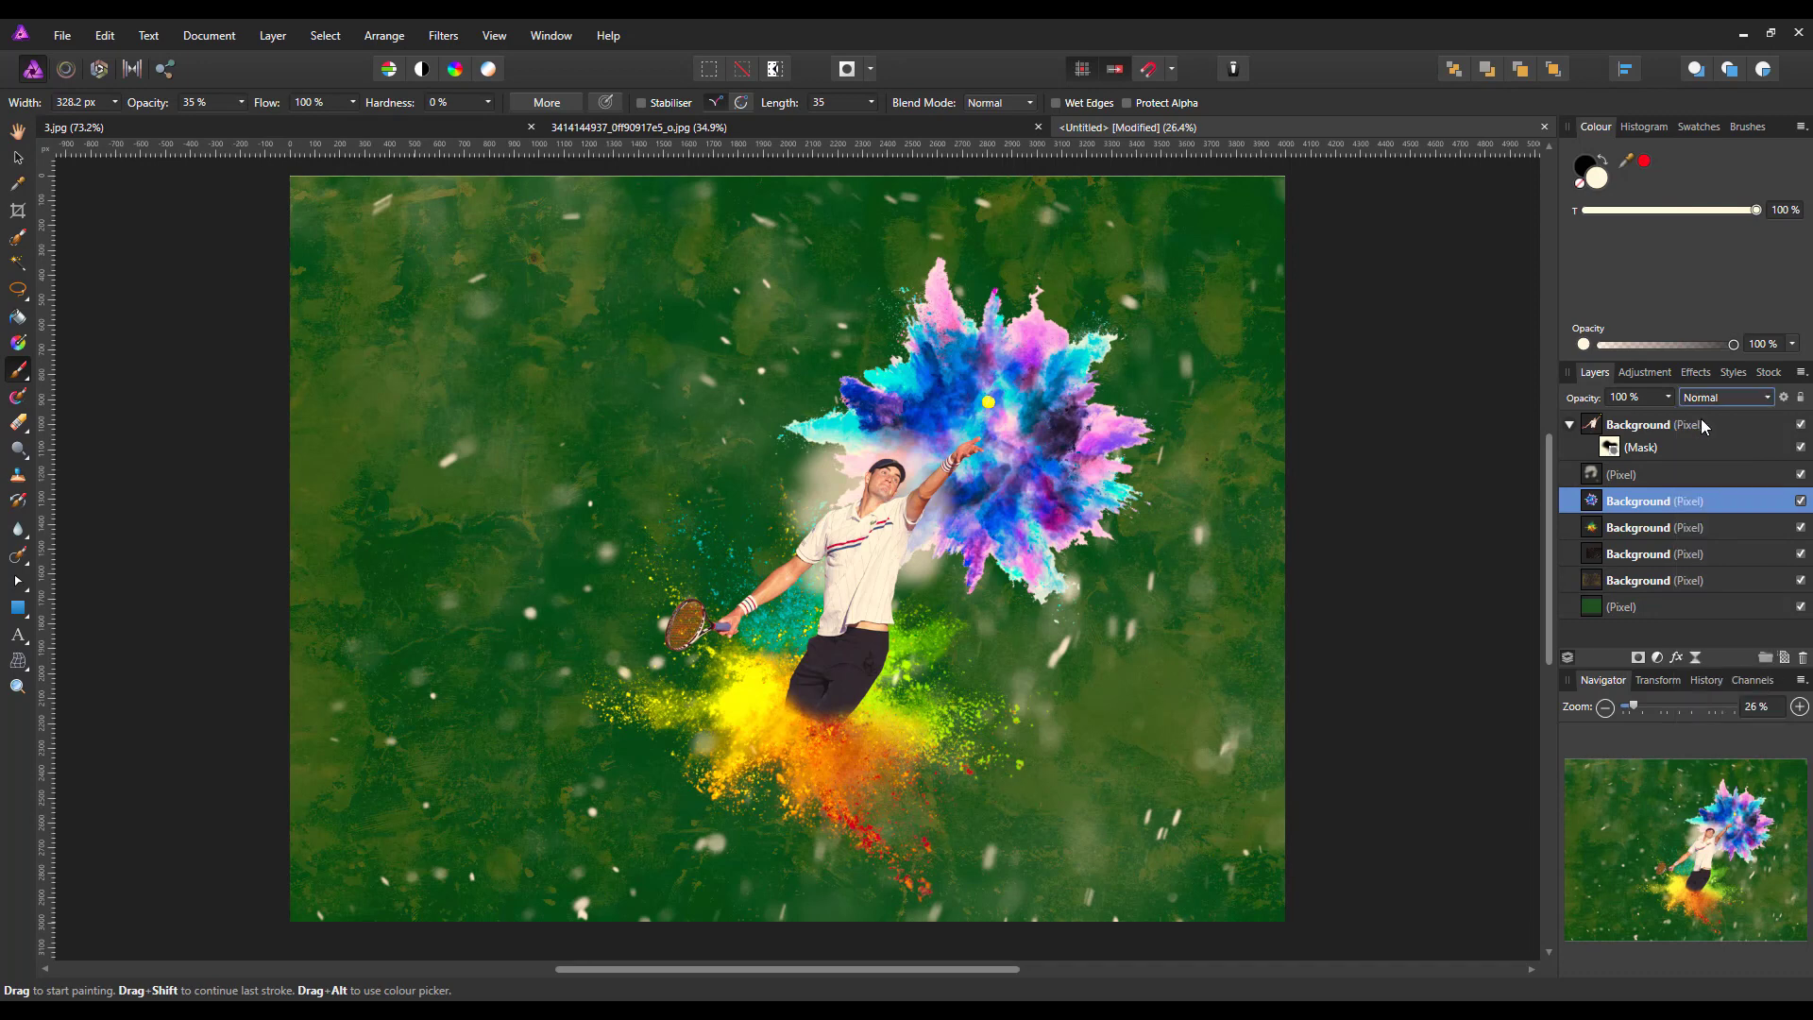
Set the blue powder burst layer's opacity to 50 %
{"action": "left_click", "coordinate": [1668, 399]}
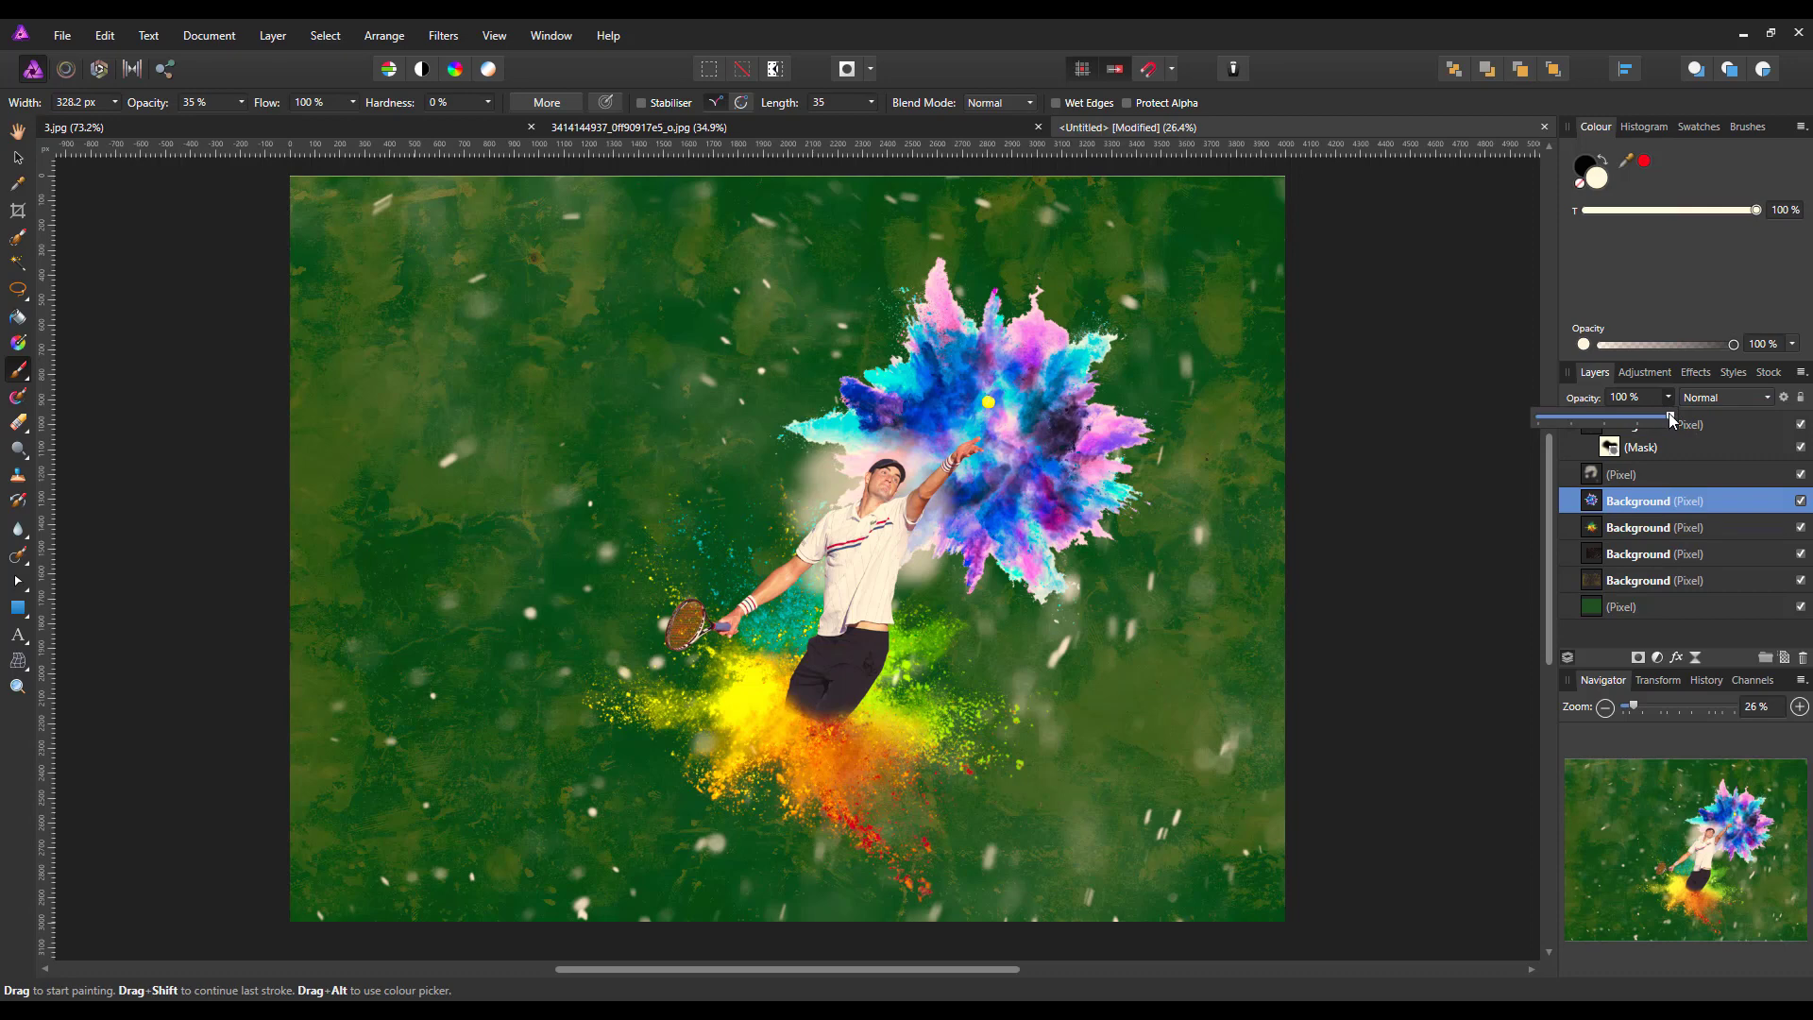
{"action": "left_click_drag", "start_coordinate": [1669, 413], "coordinate": [1603, 421]}
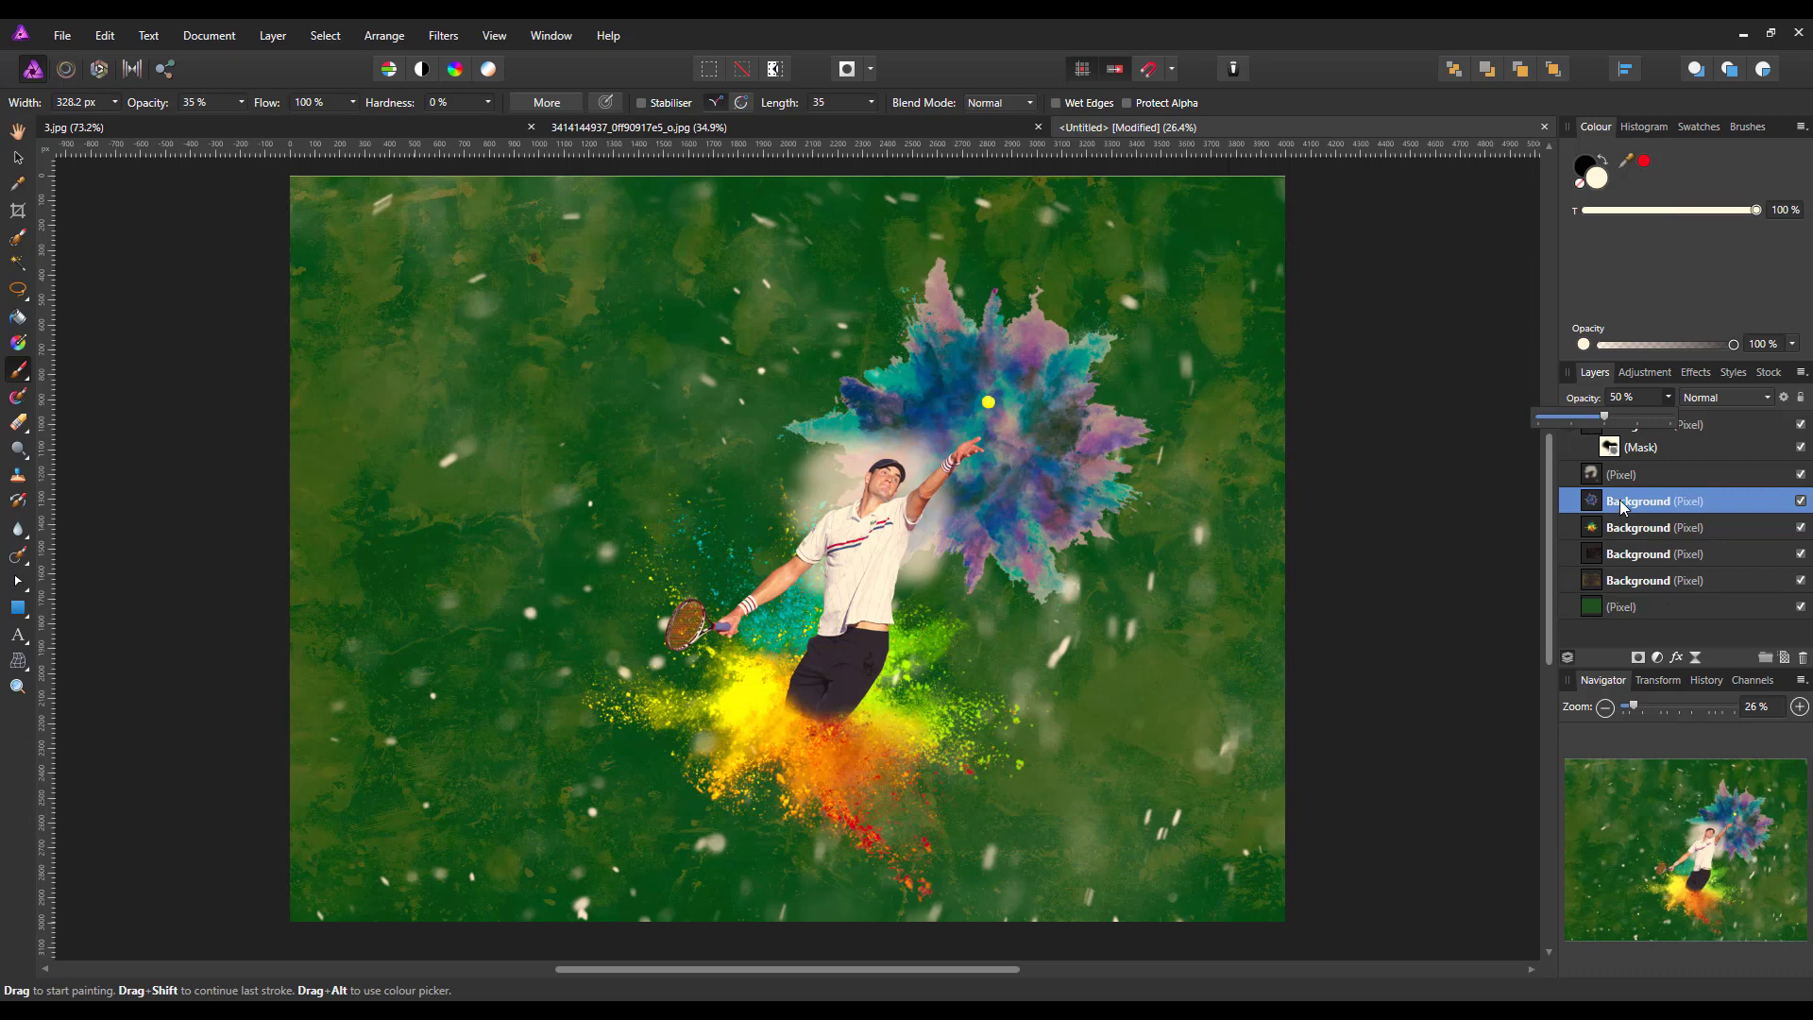
Add a new pixel layer above the white glow layer, below the player
{"action": "left_click", "coordinate": [1680, 474]}
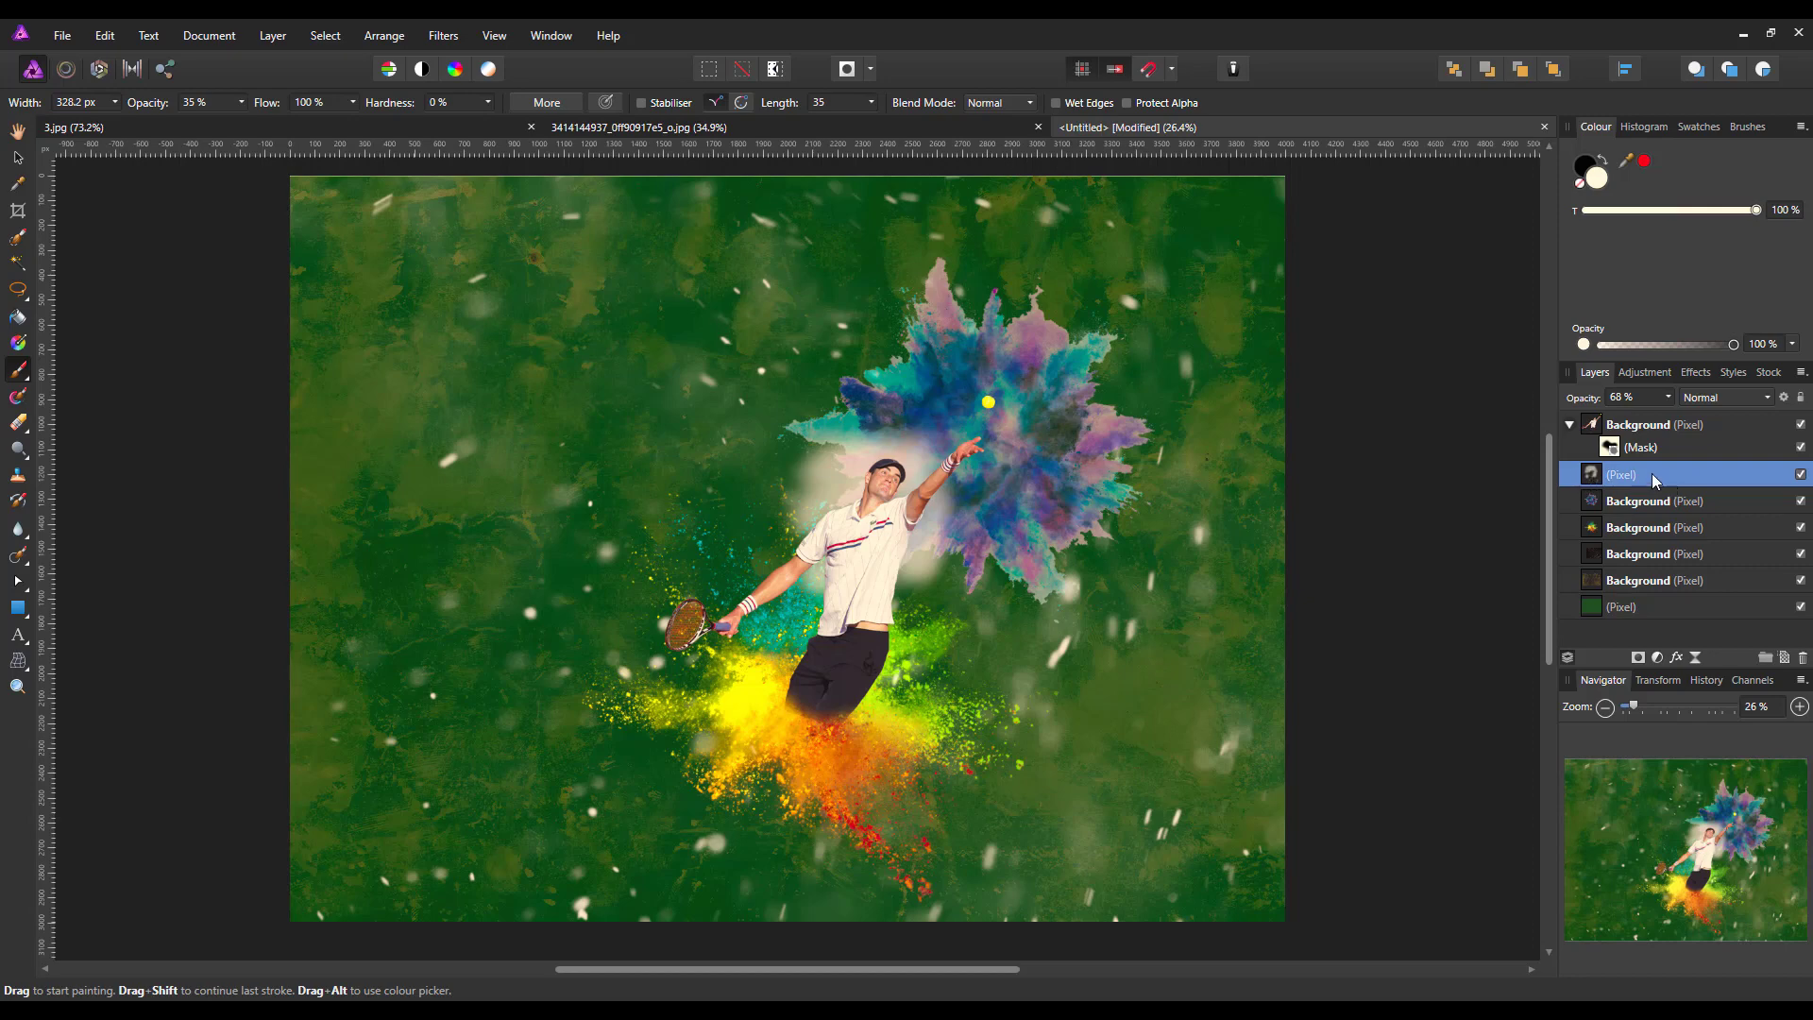
{"action": "left_click", "coordinate": [1783, 656]}
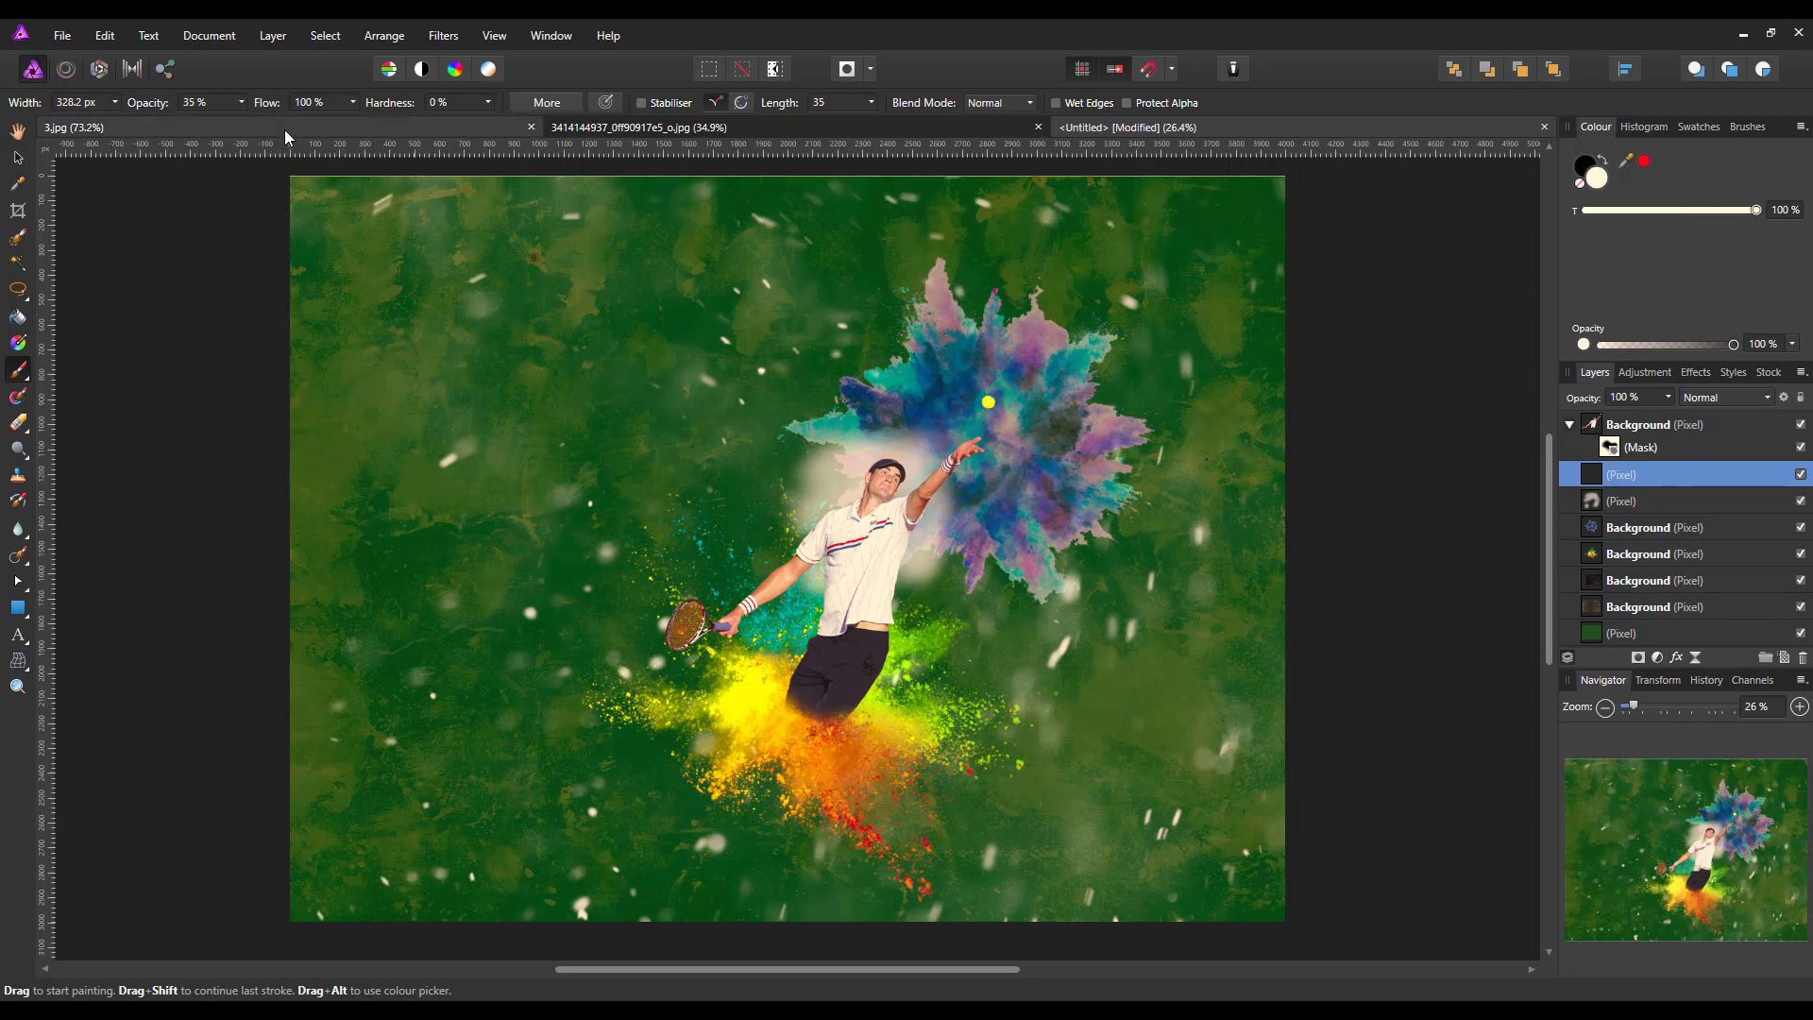
Paint a broad soft glow around the player with a 54 % opacity brush enlarged to 1327.9 px, and set the layer's opacity to 69 %
{"action": "left_click", "coordinate": [242, 102]}
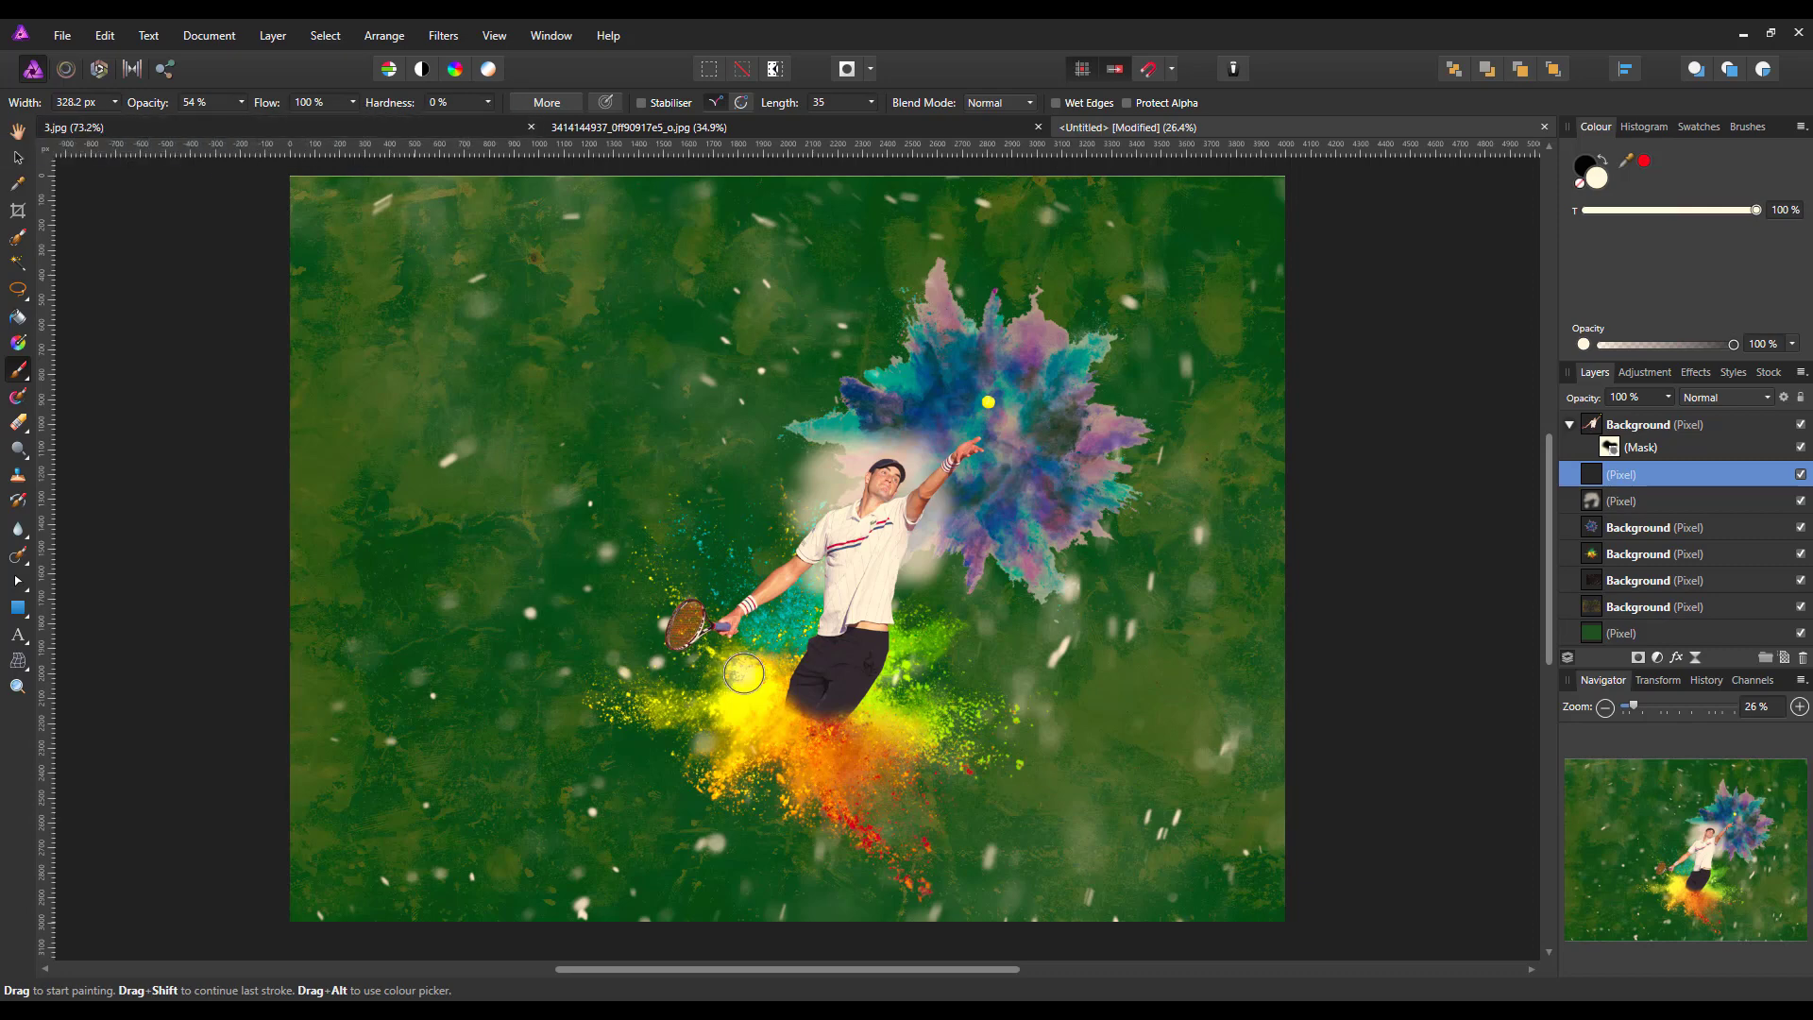
{"action": "key", "text": "bracketright"}
{"action": "key", "text": "bracketright"}
{"action": "key", "text": "bracketright"}
{"action": "key", "text": "bracketright"}
{"action": "key", "text": "bracketright"}
{"action": "key", "text": "bracketright"}
{"action": "key", "text": "bracketright"}
{"action": "key", "text": "bracketright"}
{"action": "key", "text": "bracketright"}
{"action": "key", "text": "bracketright"}
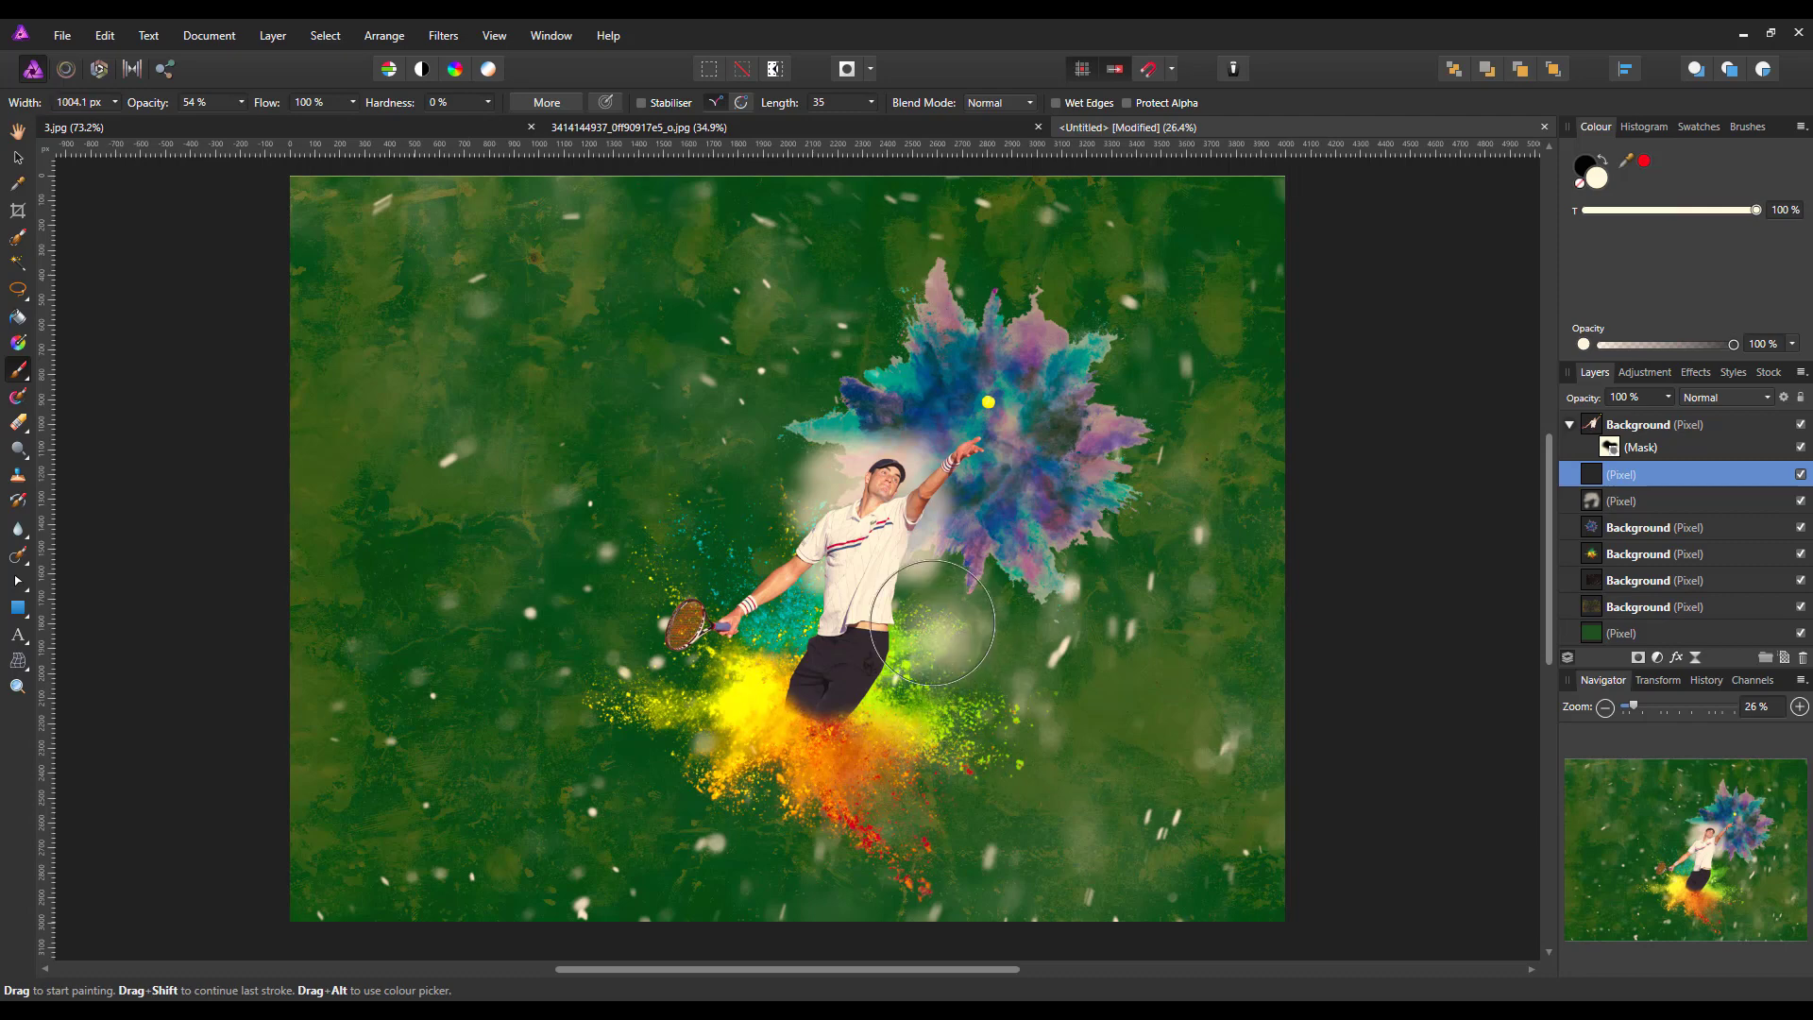
{"action": "left_click", "coordinate": [949, 617]}
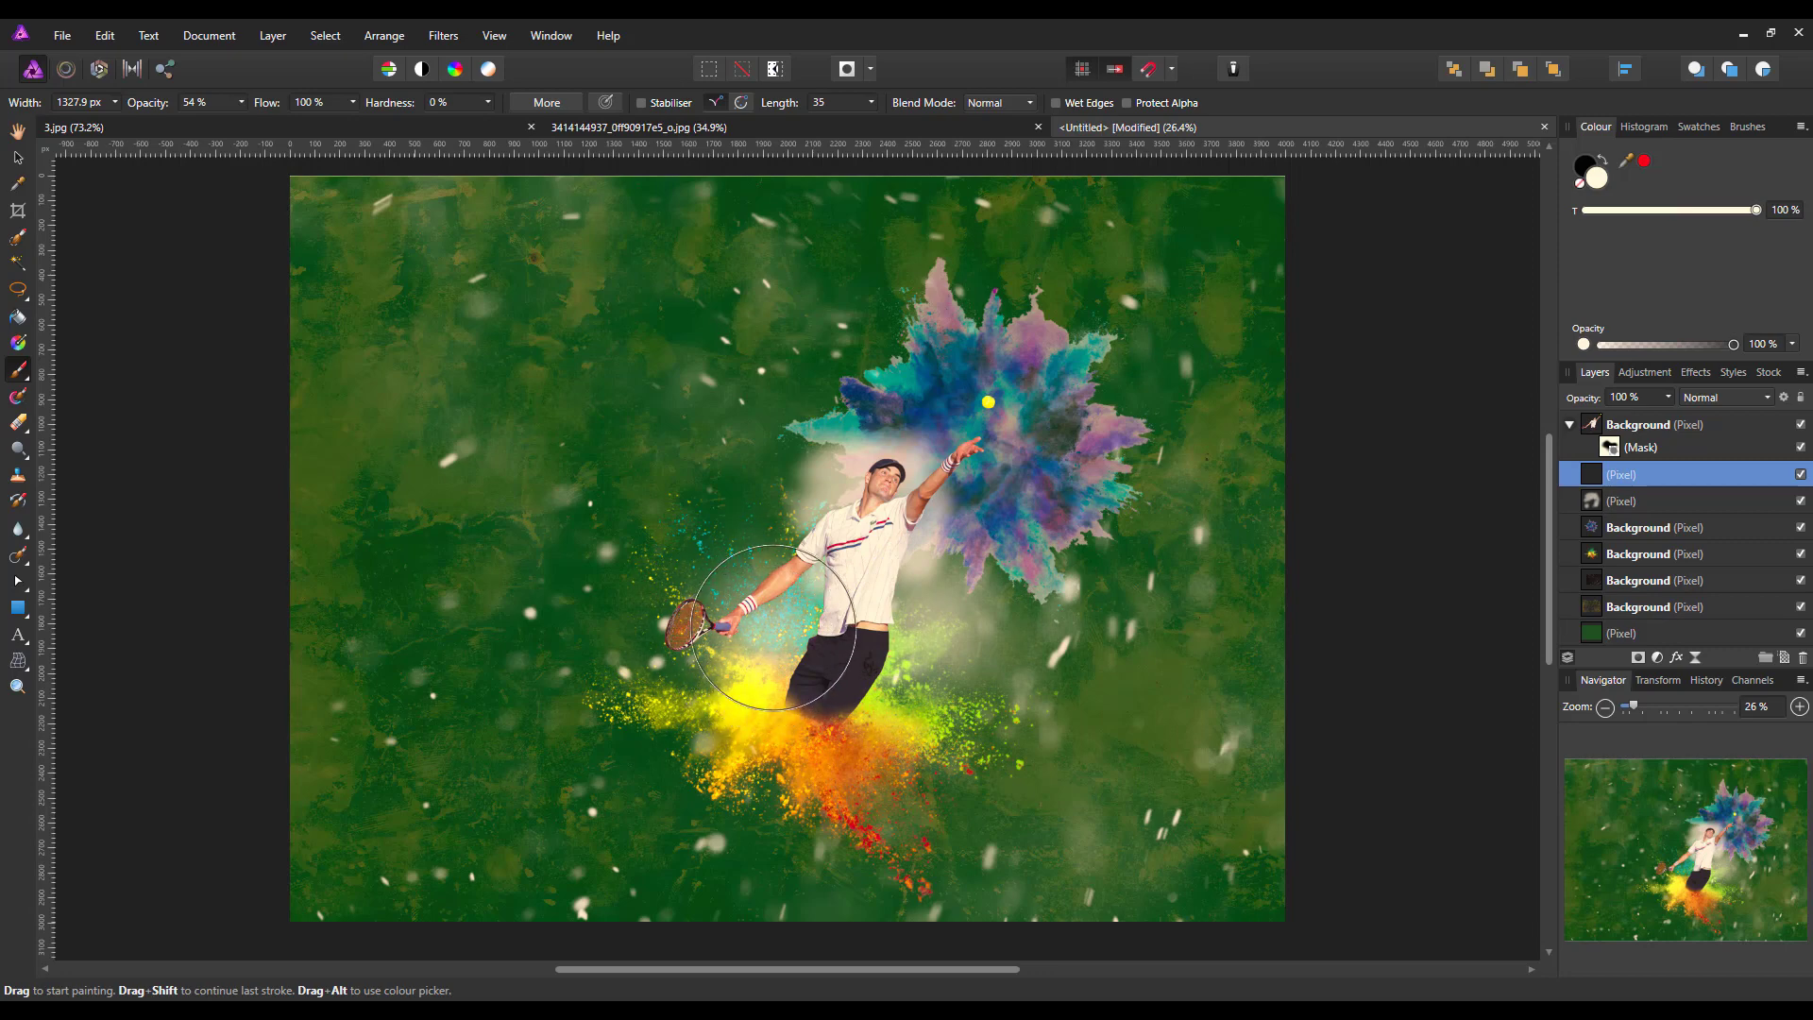
{"action": "mouse_move", "coordinate": [720, 515]}
{"action": "left_mouse_down"}
{"action": "mouse_move", "coordinate": [738, 556]}
{"action": "mouse_move", "coordinate": [778, 468]}
{"action": "mouse_move", "coordinate": [845, 403]}
{"action": "mouse_move", "coordinate": [935, 409]}
{"action": "mouse_move", "coordinate": [981, 492]}
{"action": "mouse_move", "coordinate": [984, 643]}
{"action": "mouse_move", "coordinate": [938, 666]}
{"action": "mouse_move", "coordinate": [975, 560]}
{"action": "mouse_move", "coordinate": [968, 519]}
{"action": "mouse_move", "coordinate": [921, 473]}
{"action": "mouse_move", "coordinate": [853, 459]}
{"action": "mouse_move", "coordinate": [770, 544]}
{"action": "mouse_move", "coordinate": [813, 617]}
{"action": "mouse_move", "coordinate": [885, 627]}
{"action": "mouse_move", "coordinate": [889, 643]}
{"action": "mouse_move", "coordinate": [699, 764]}
{"action": "left_mouse_up"}
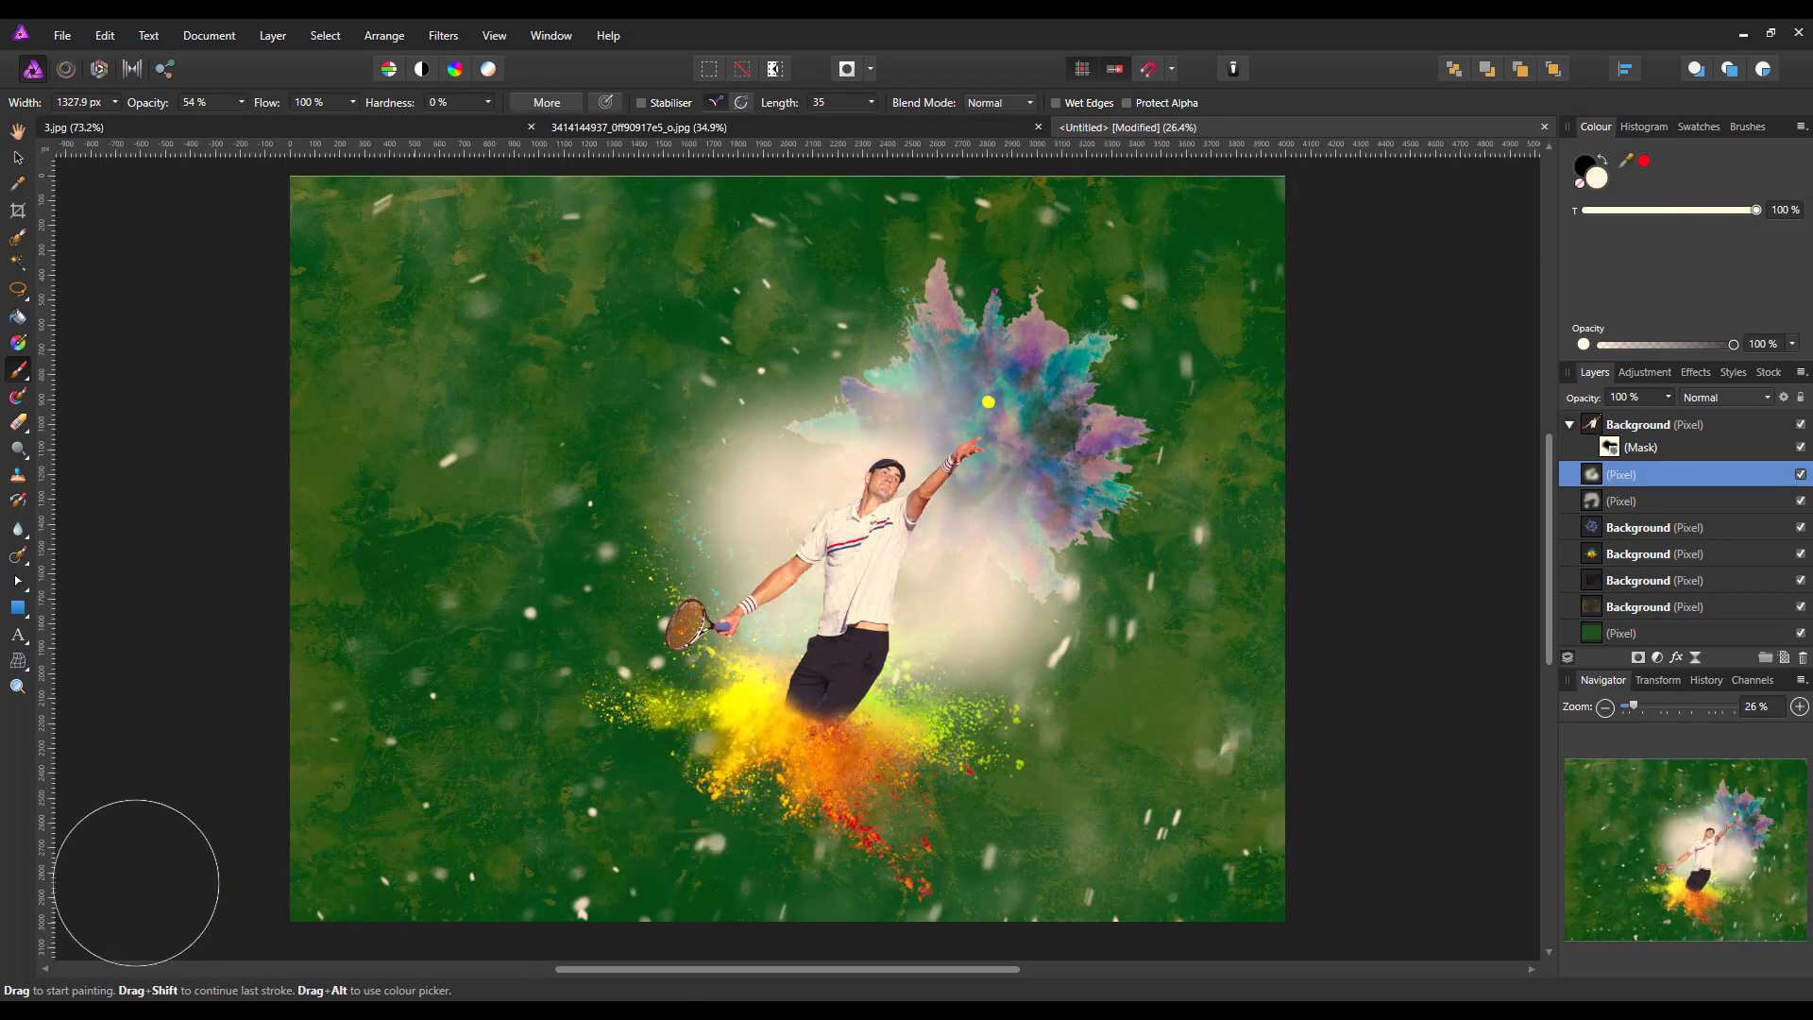
{"action": "left_click", "coordinate": [1669, 397]}
{"action": "left_click_drag", "start_coordinate": [1668, 415], "coordinate": [1612, 425]}
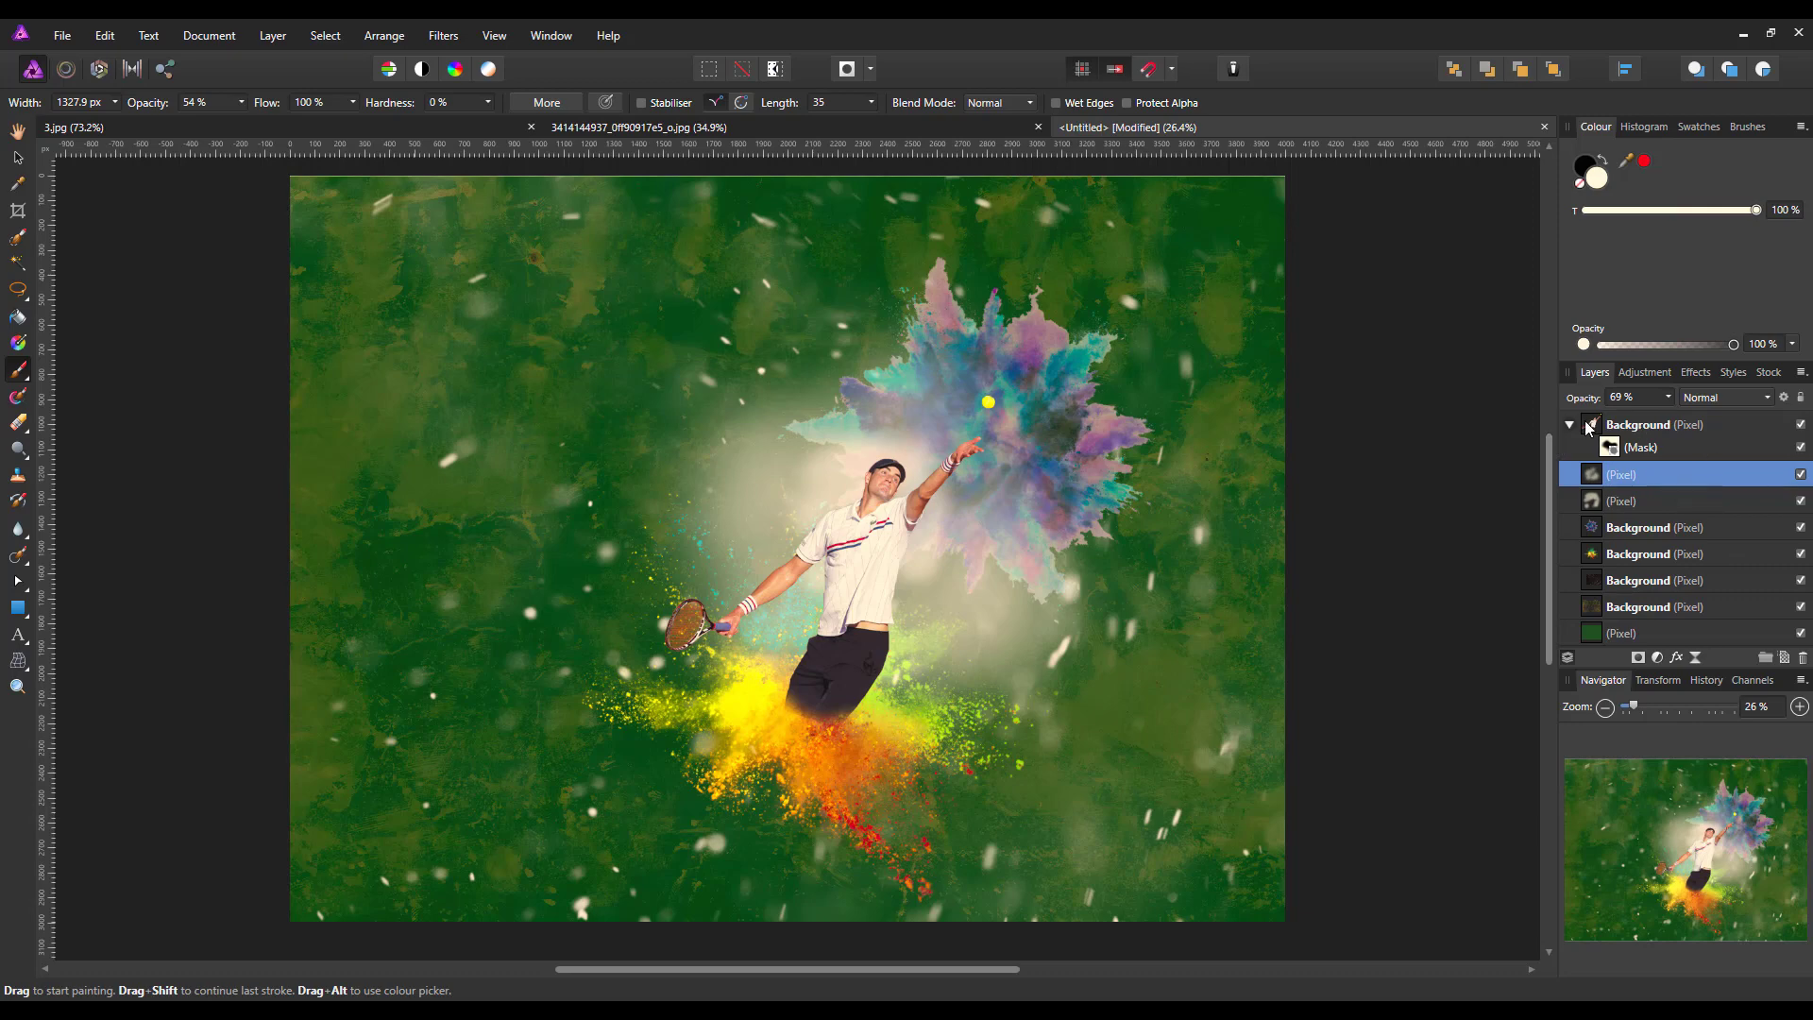
Merge all visible layers into a new pixel layer above the masked player layer
{"action": "left_click", "coordinate": [1638, 429]}
{"action": "left_click", "coordinate": [1571, 425]}
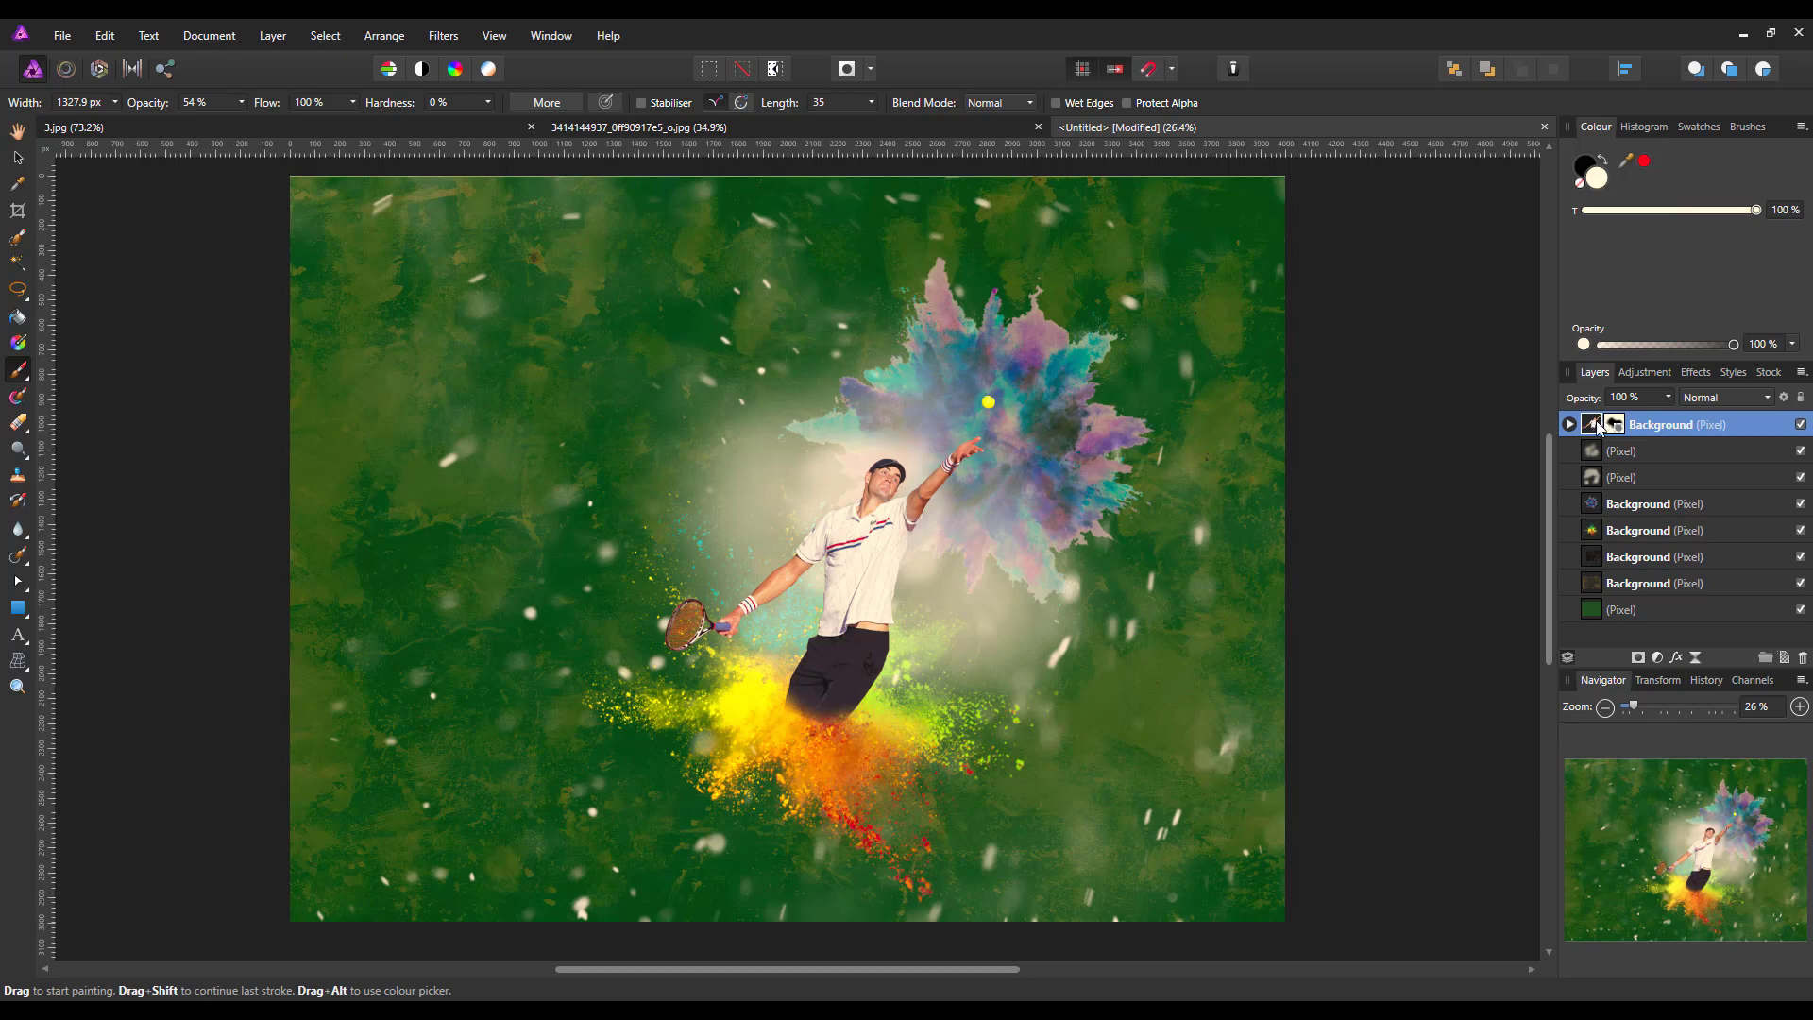
{"action": "right_click", "coordinate": [1594, 427]}
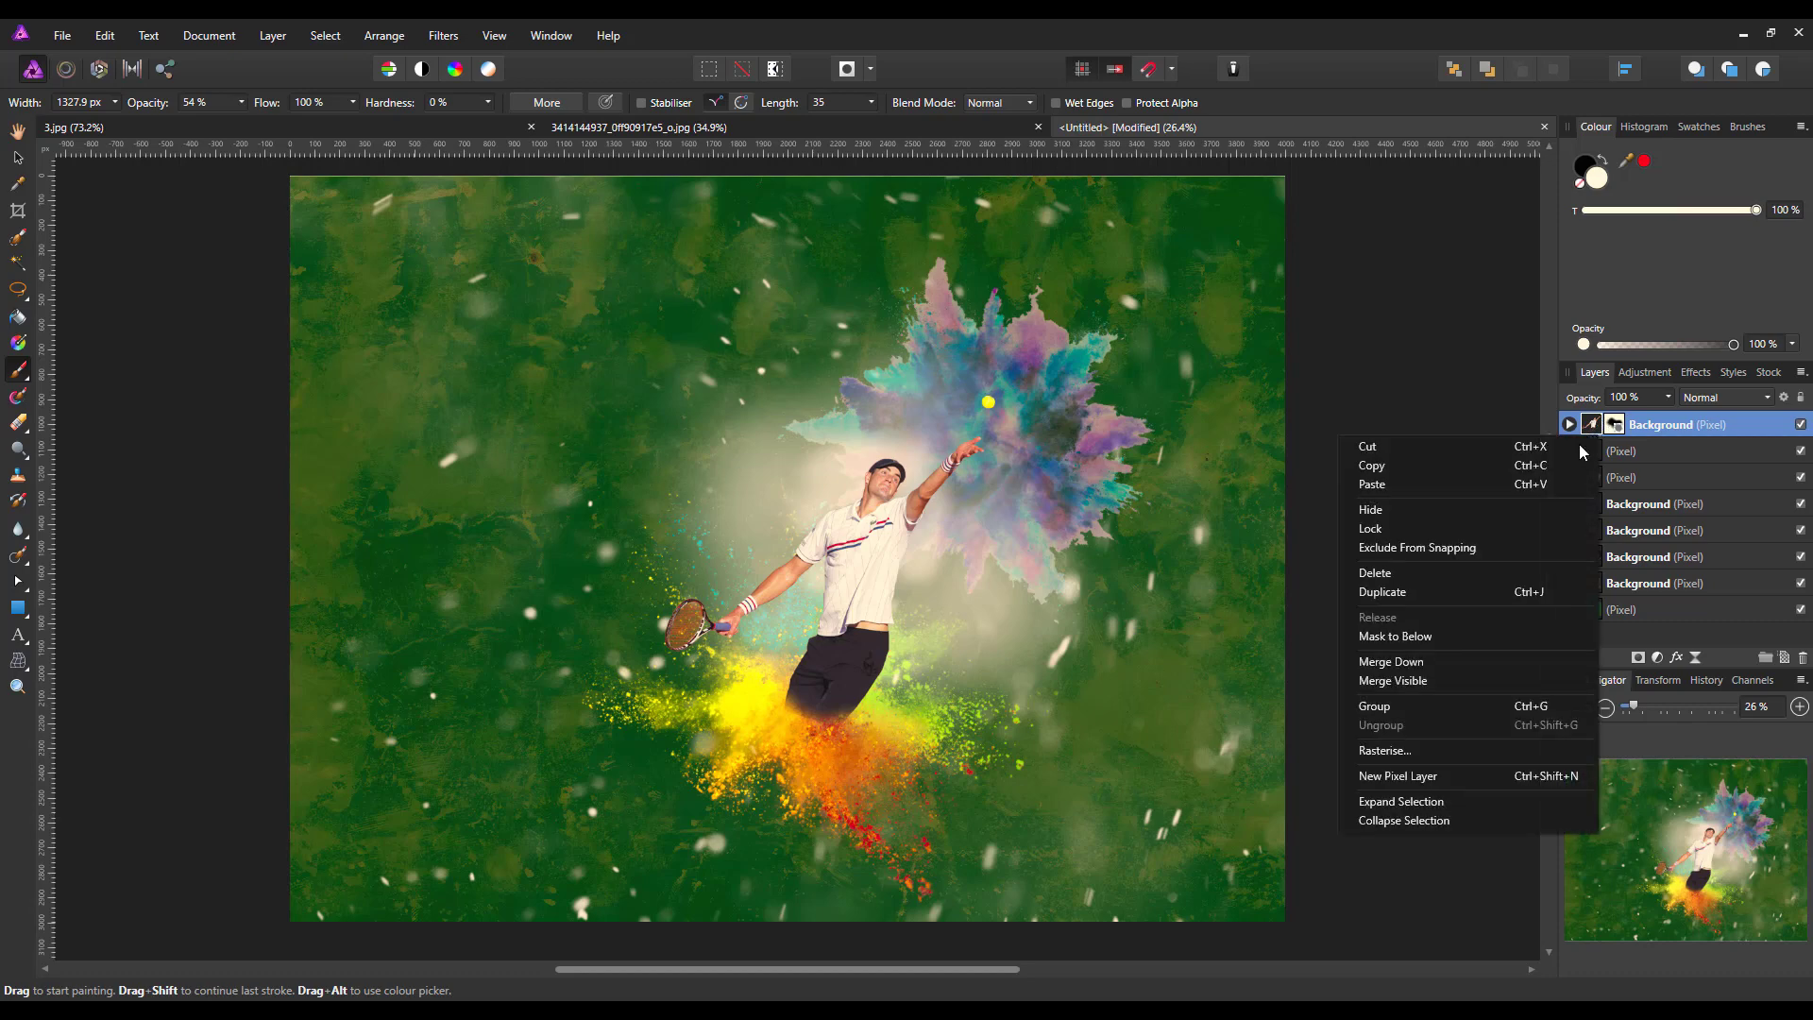
{"action": "left_click", "coordinate": [1416, 682]}
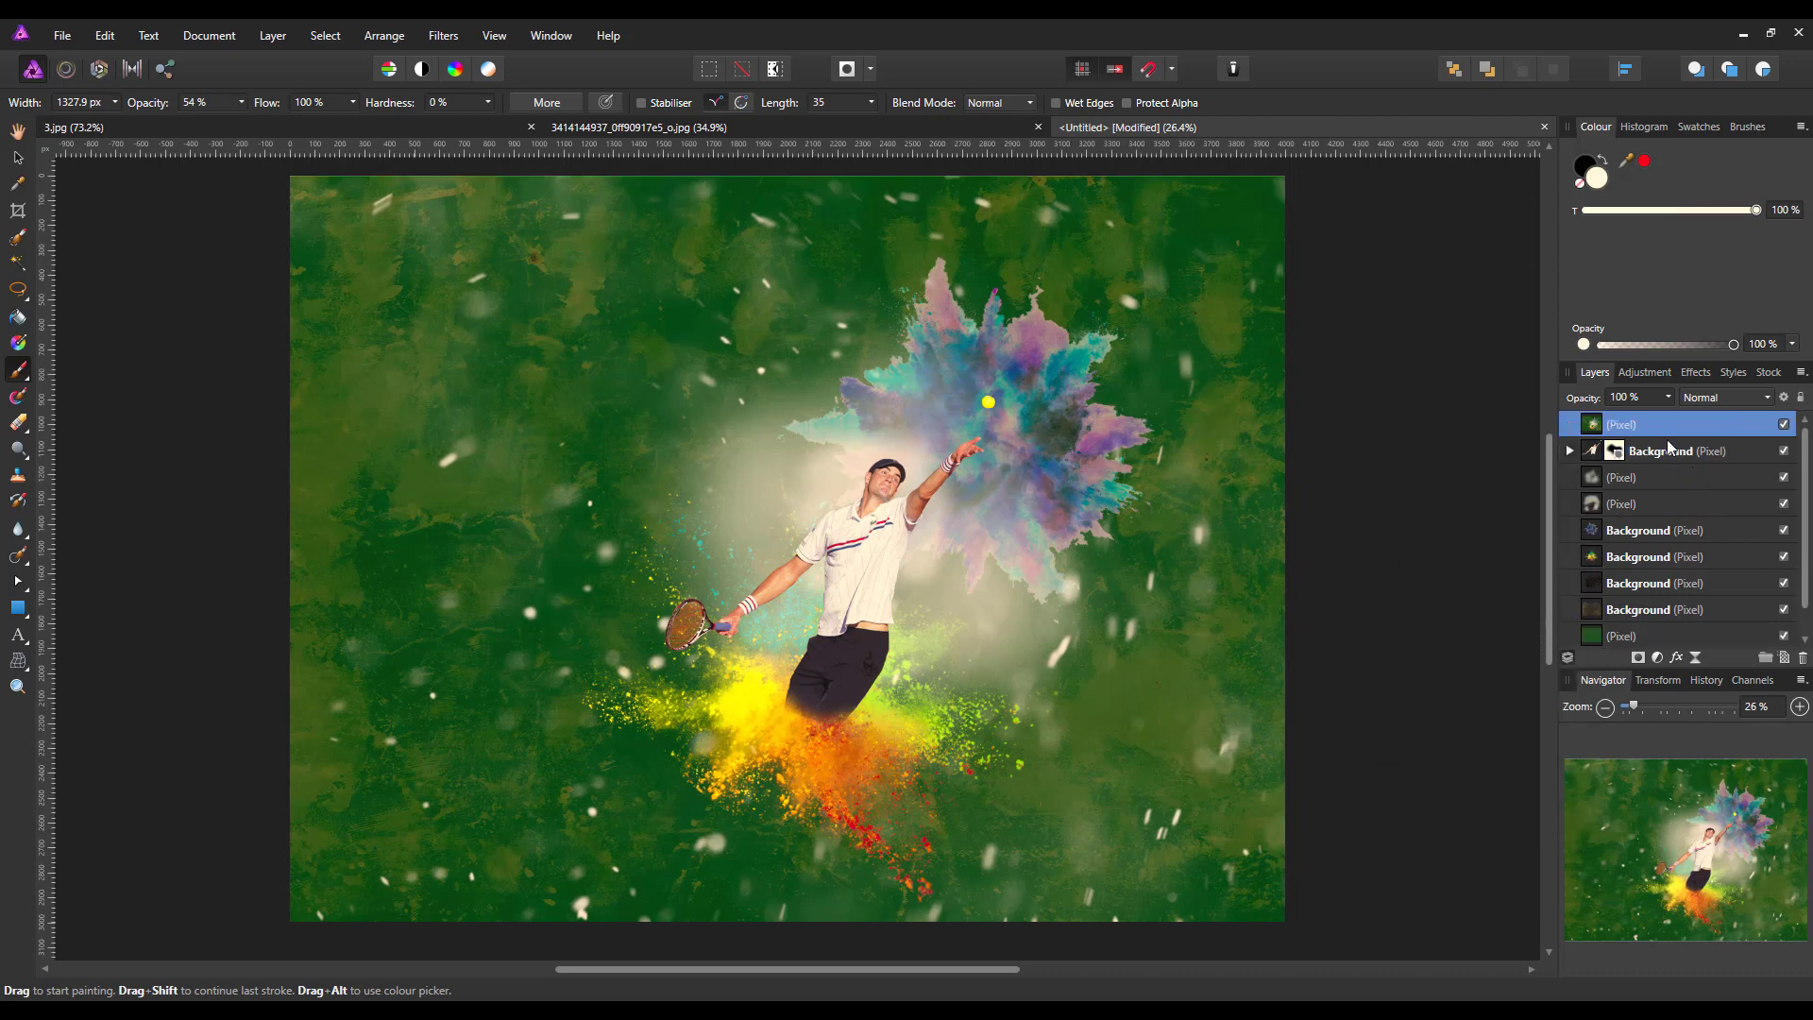
Set the merged layer's blend mode to Multiply and its opacity to 58 %
{"action": "left_click", "coordinate": [17, 164]}
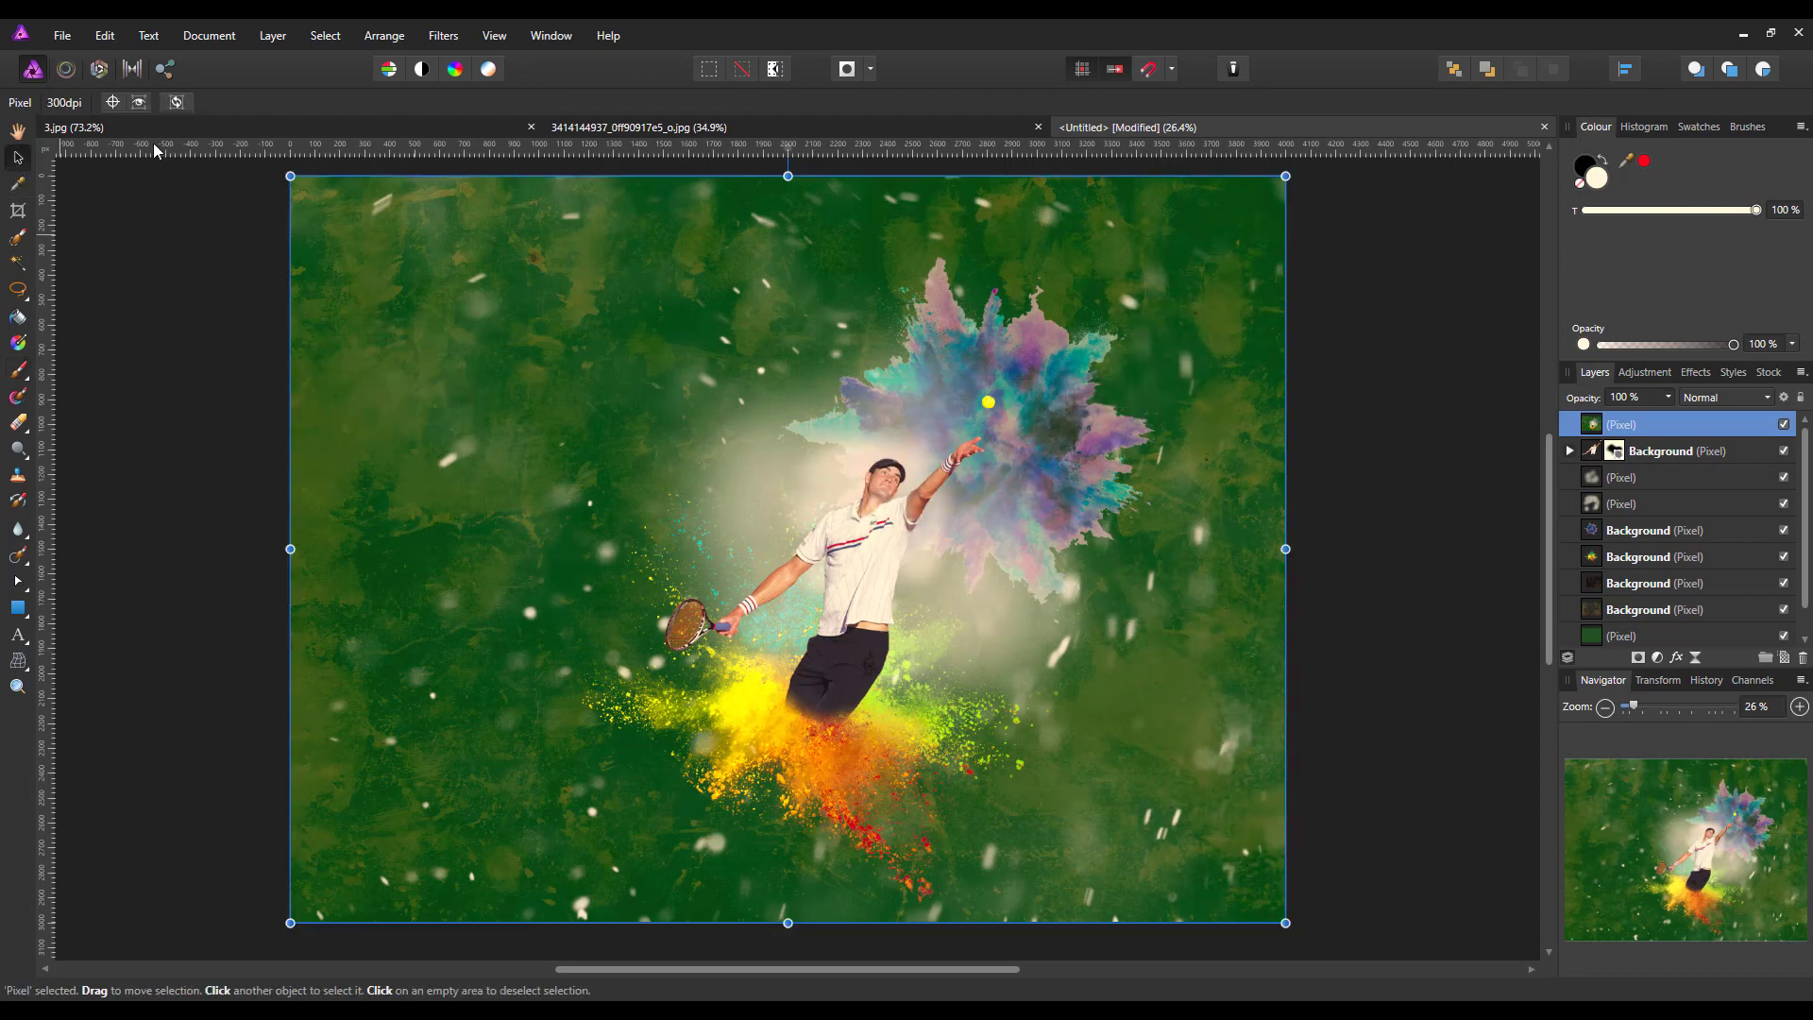
{"action": "left_click", "coordinate": [1767, 398]}
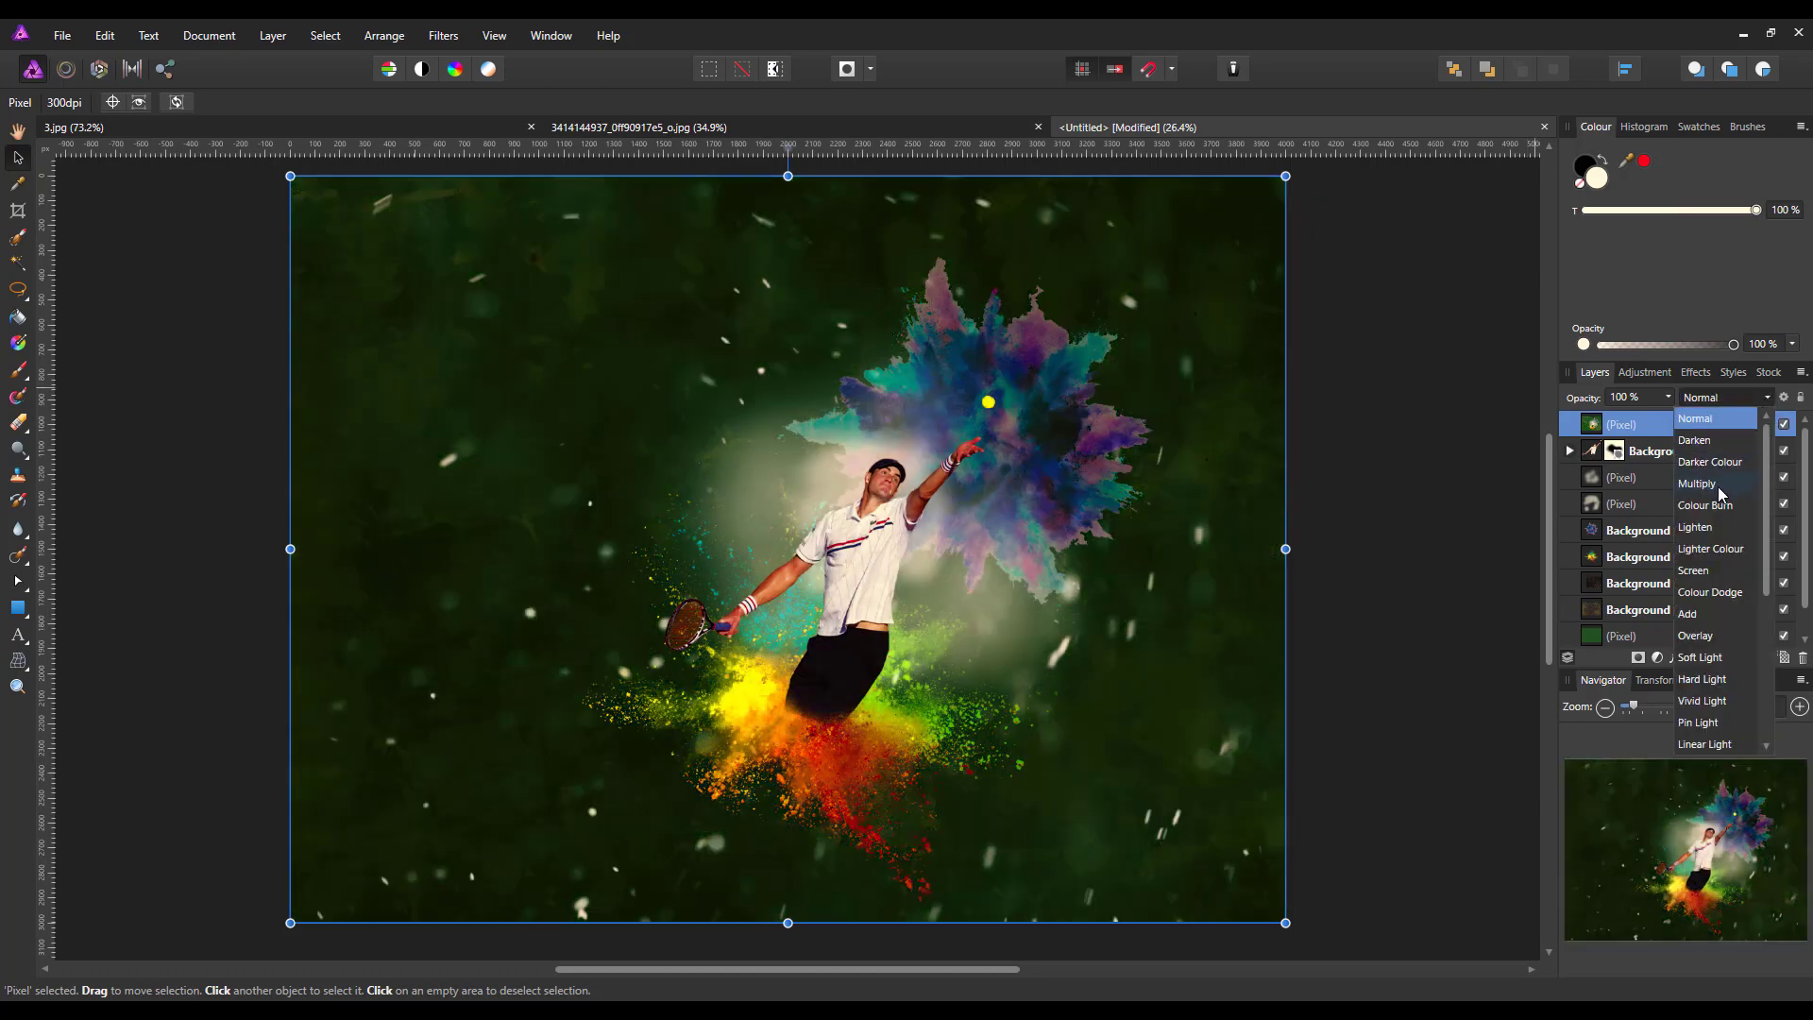
{"action": "left_click", "coordinate": [1719, 485]}
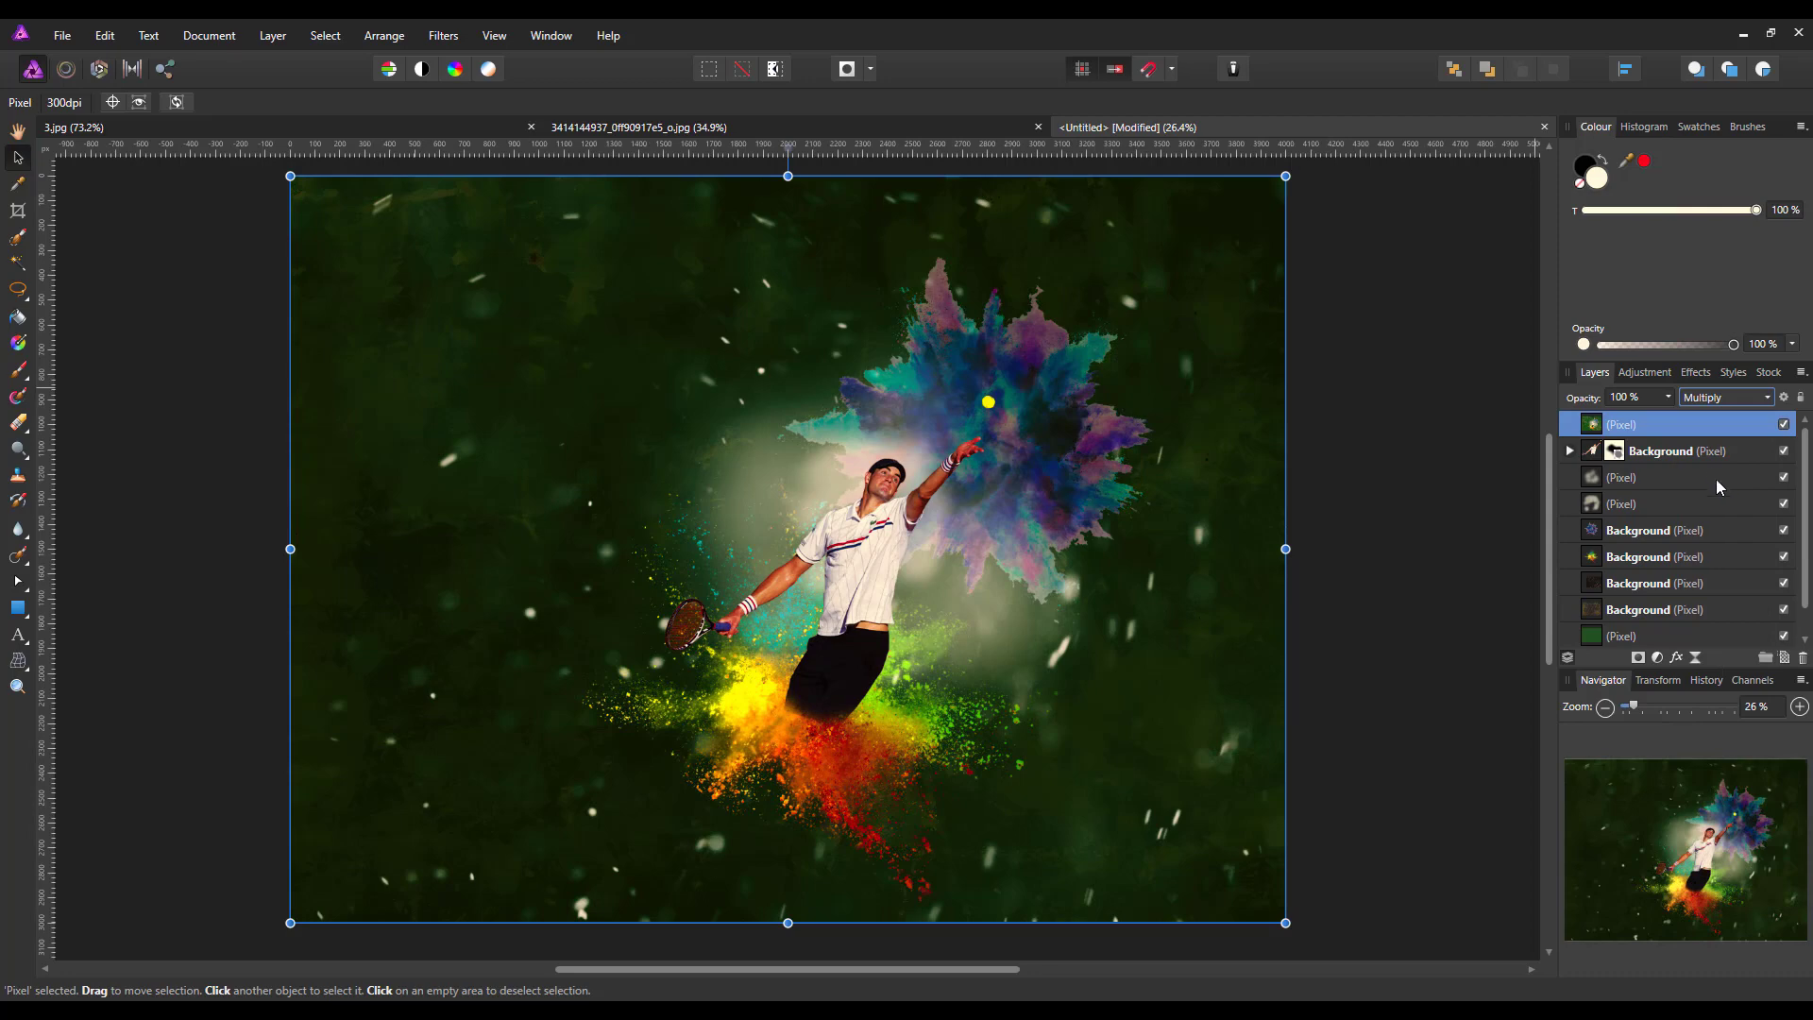
{"action": "left_click", "coordinate": [1668, 398]}
{"action": "left_click_drag", "start_coordinate": [1671, 417], "coordinate": [1616, 433]}
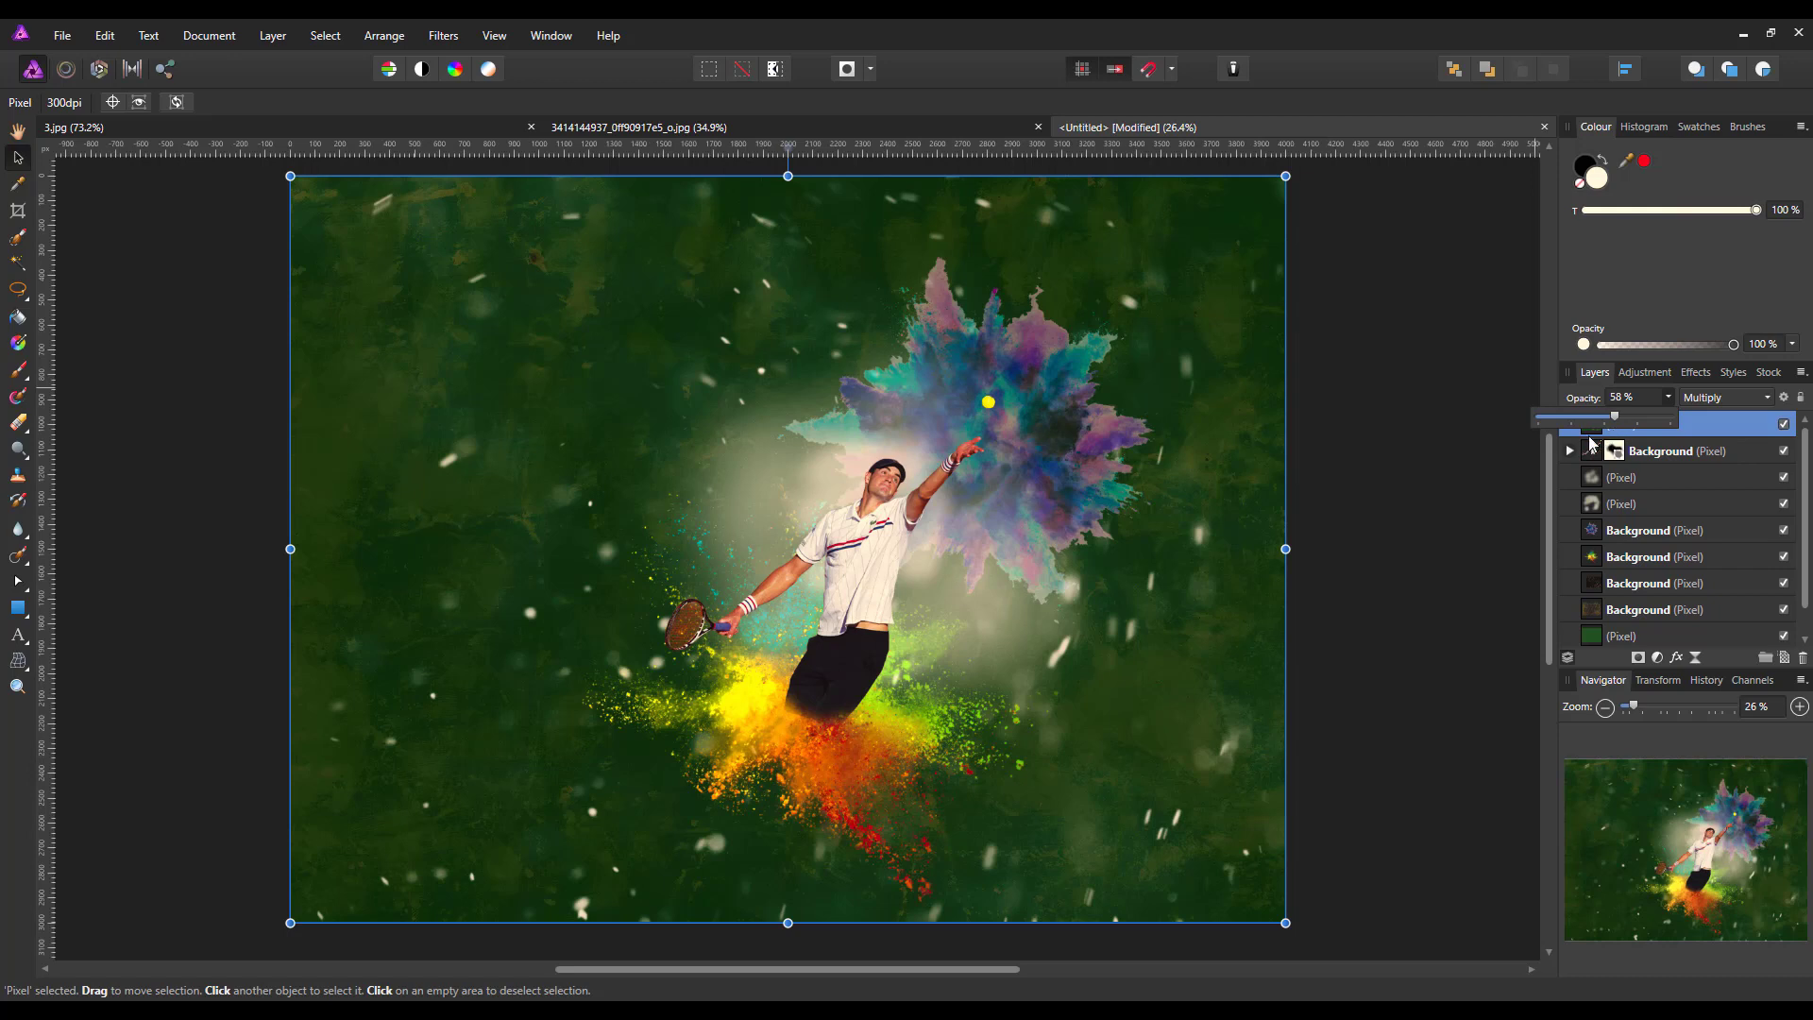
{"action": "left_click", "coordinate": [1549, 368]}
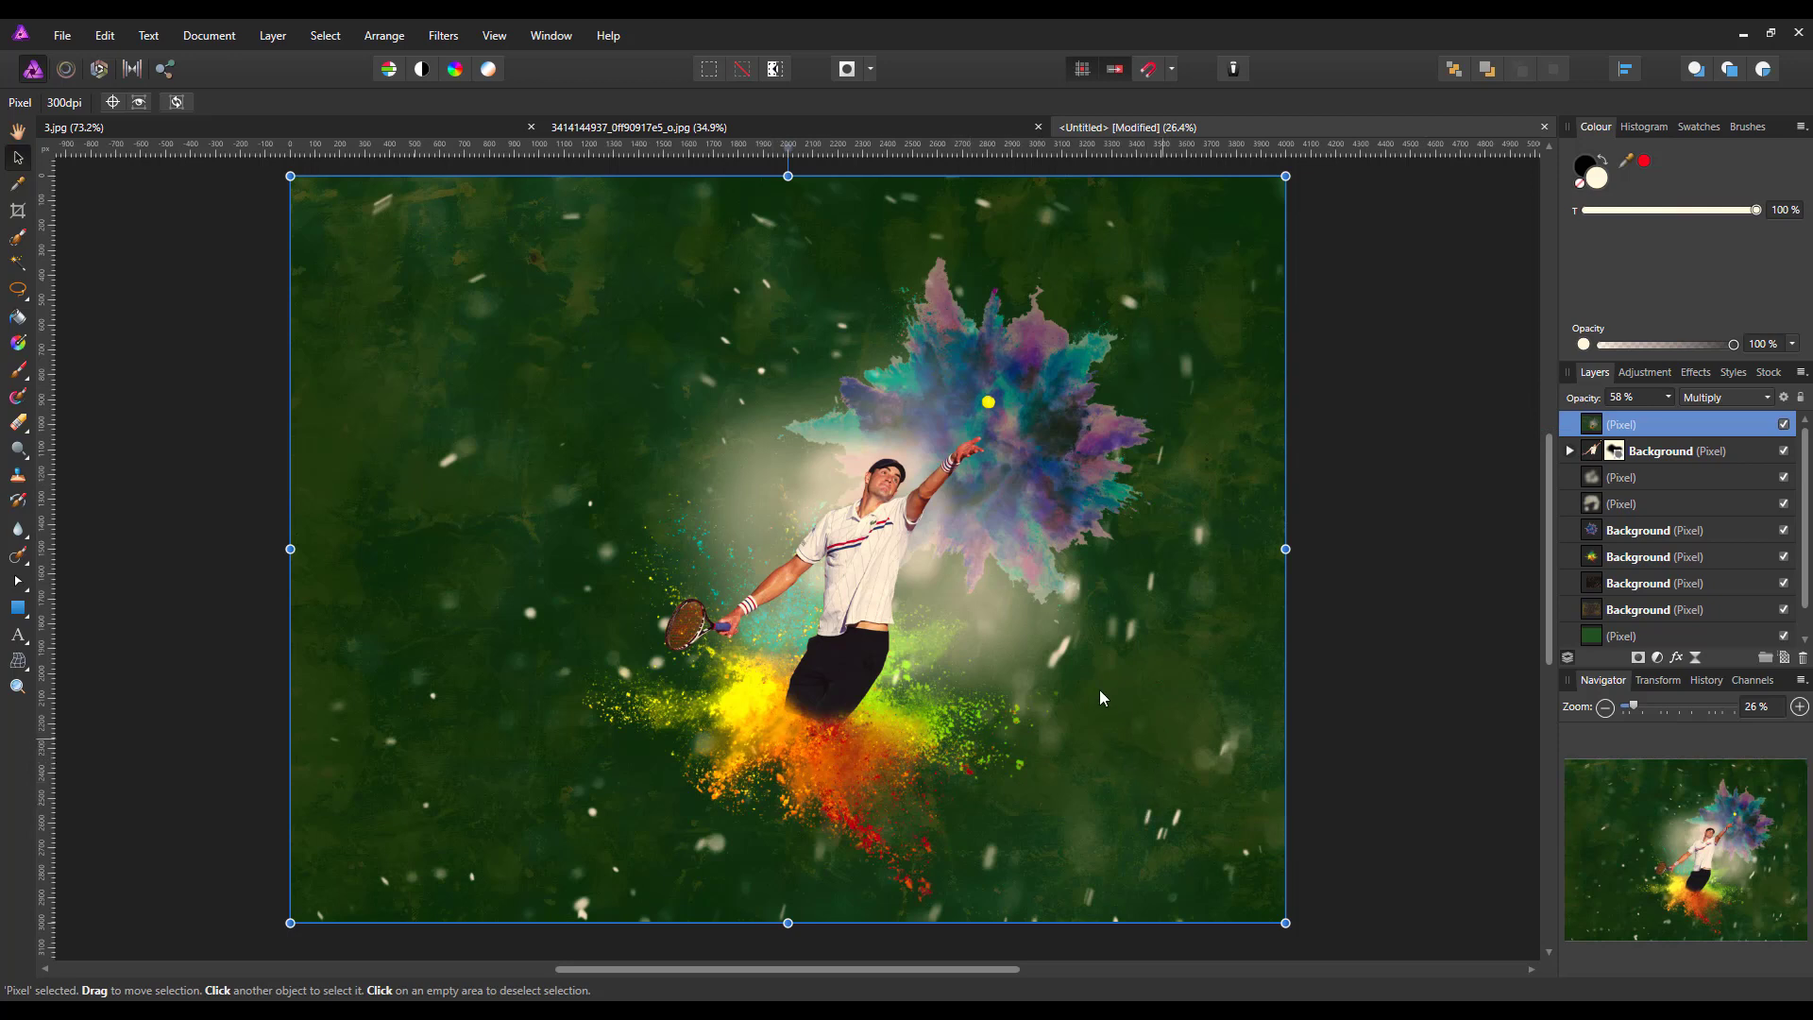
Duplicate the masked player layer and move the copy above the merged Multiply layer
{"action": "left_click", "coordinate": [1589, 451]}
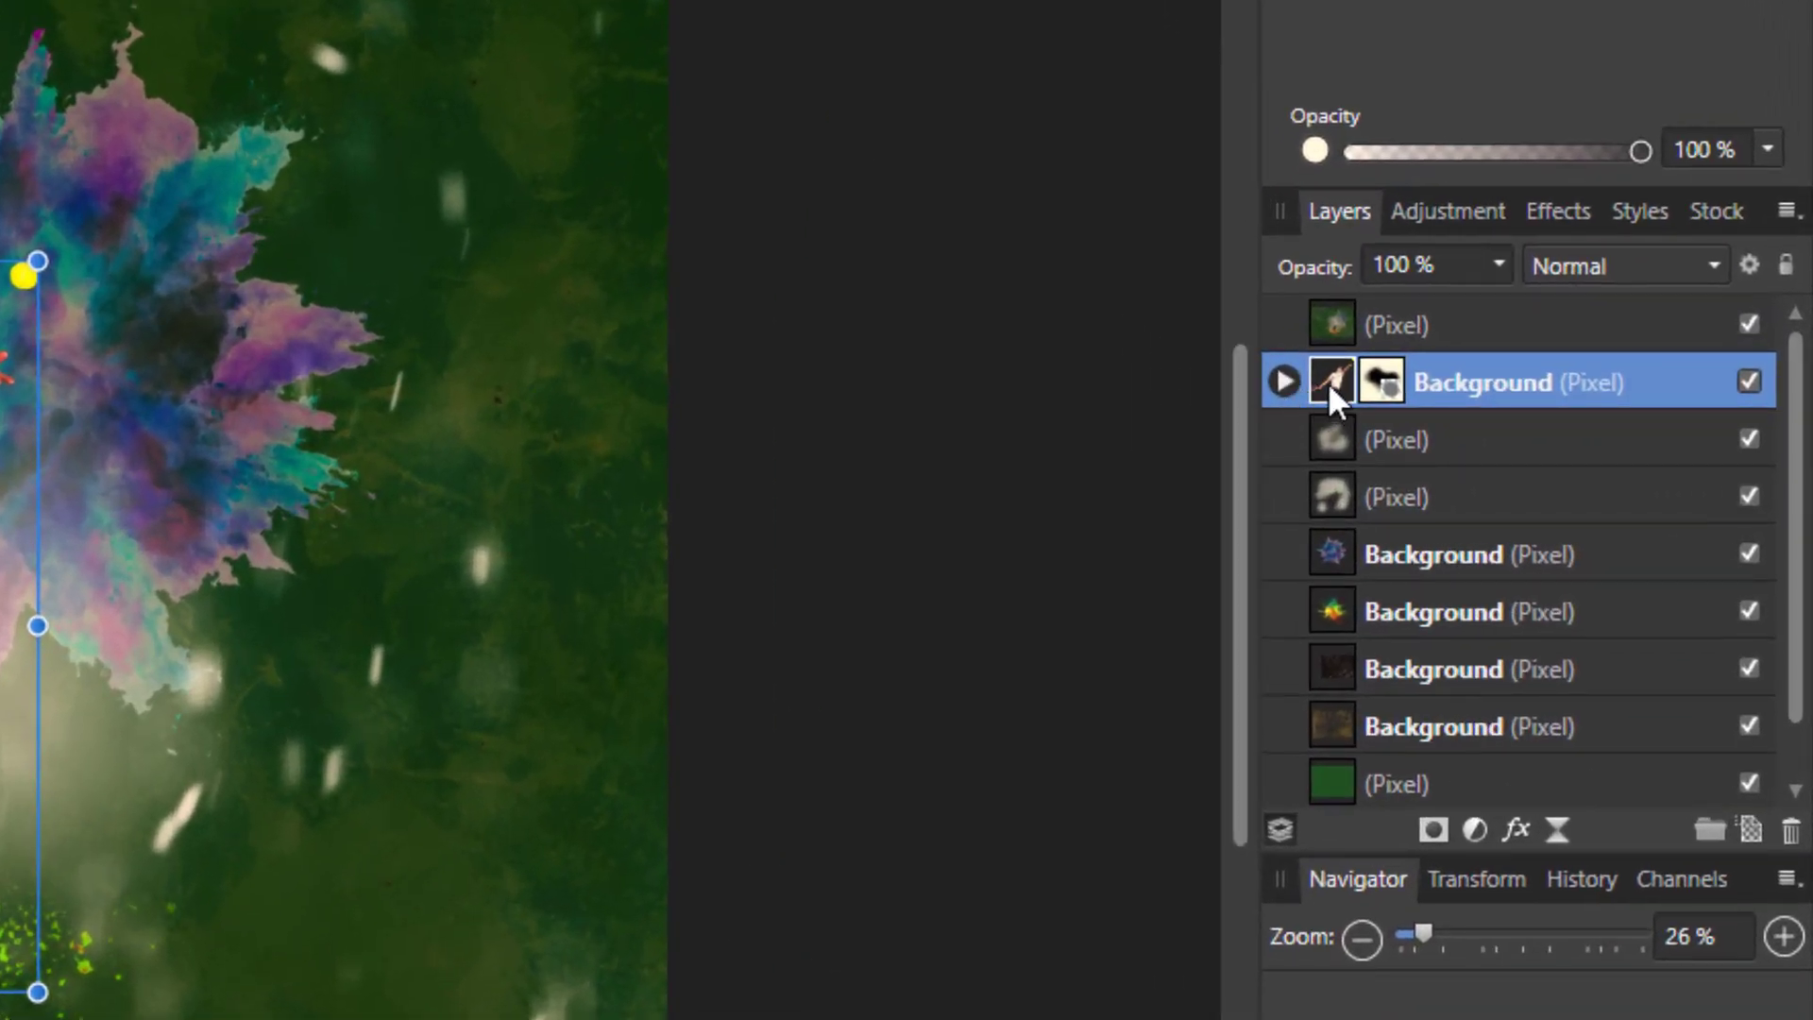
{"action": "right_click", "coordinate": [1322, 375]}
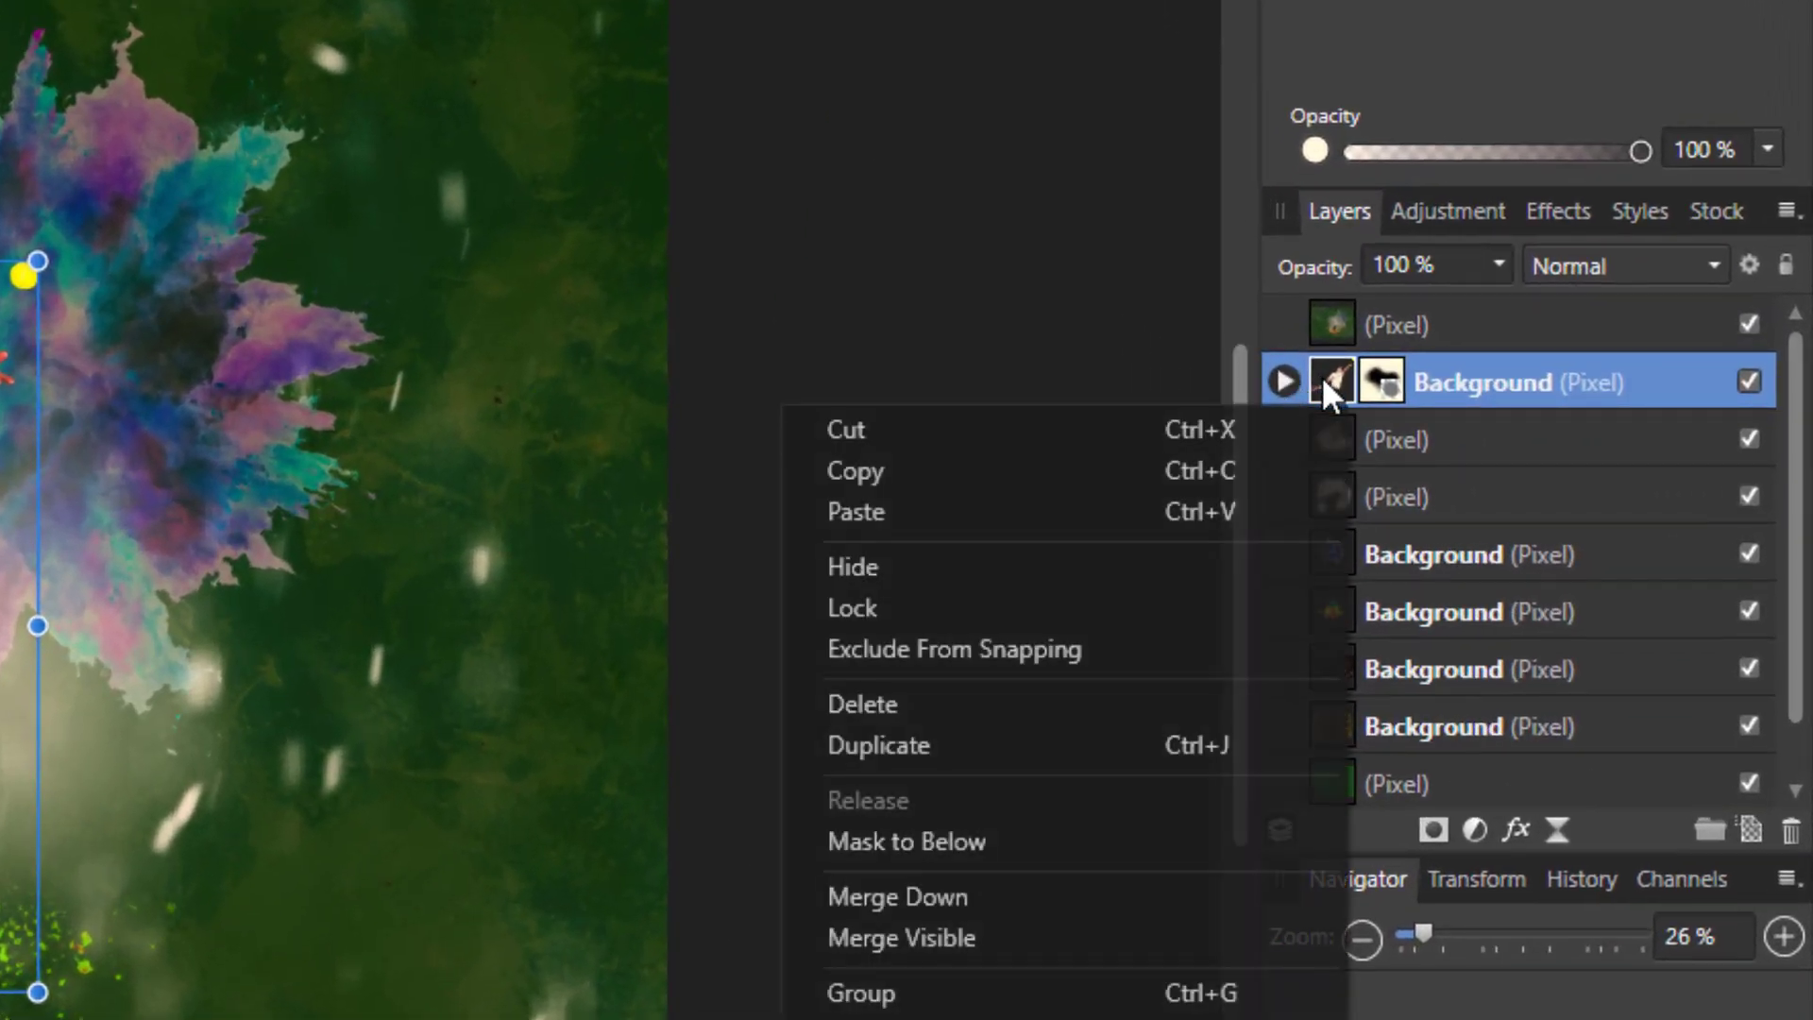
{"action": "left_click", "coordinate": [927, 749]}
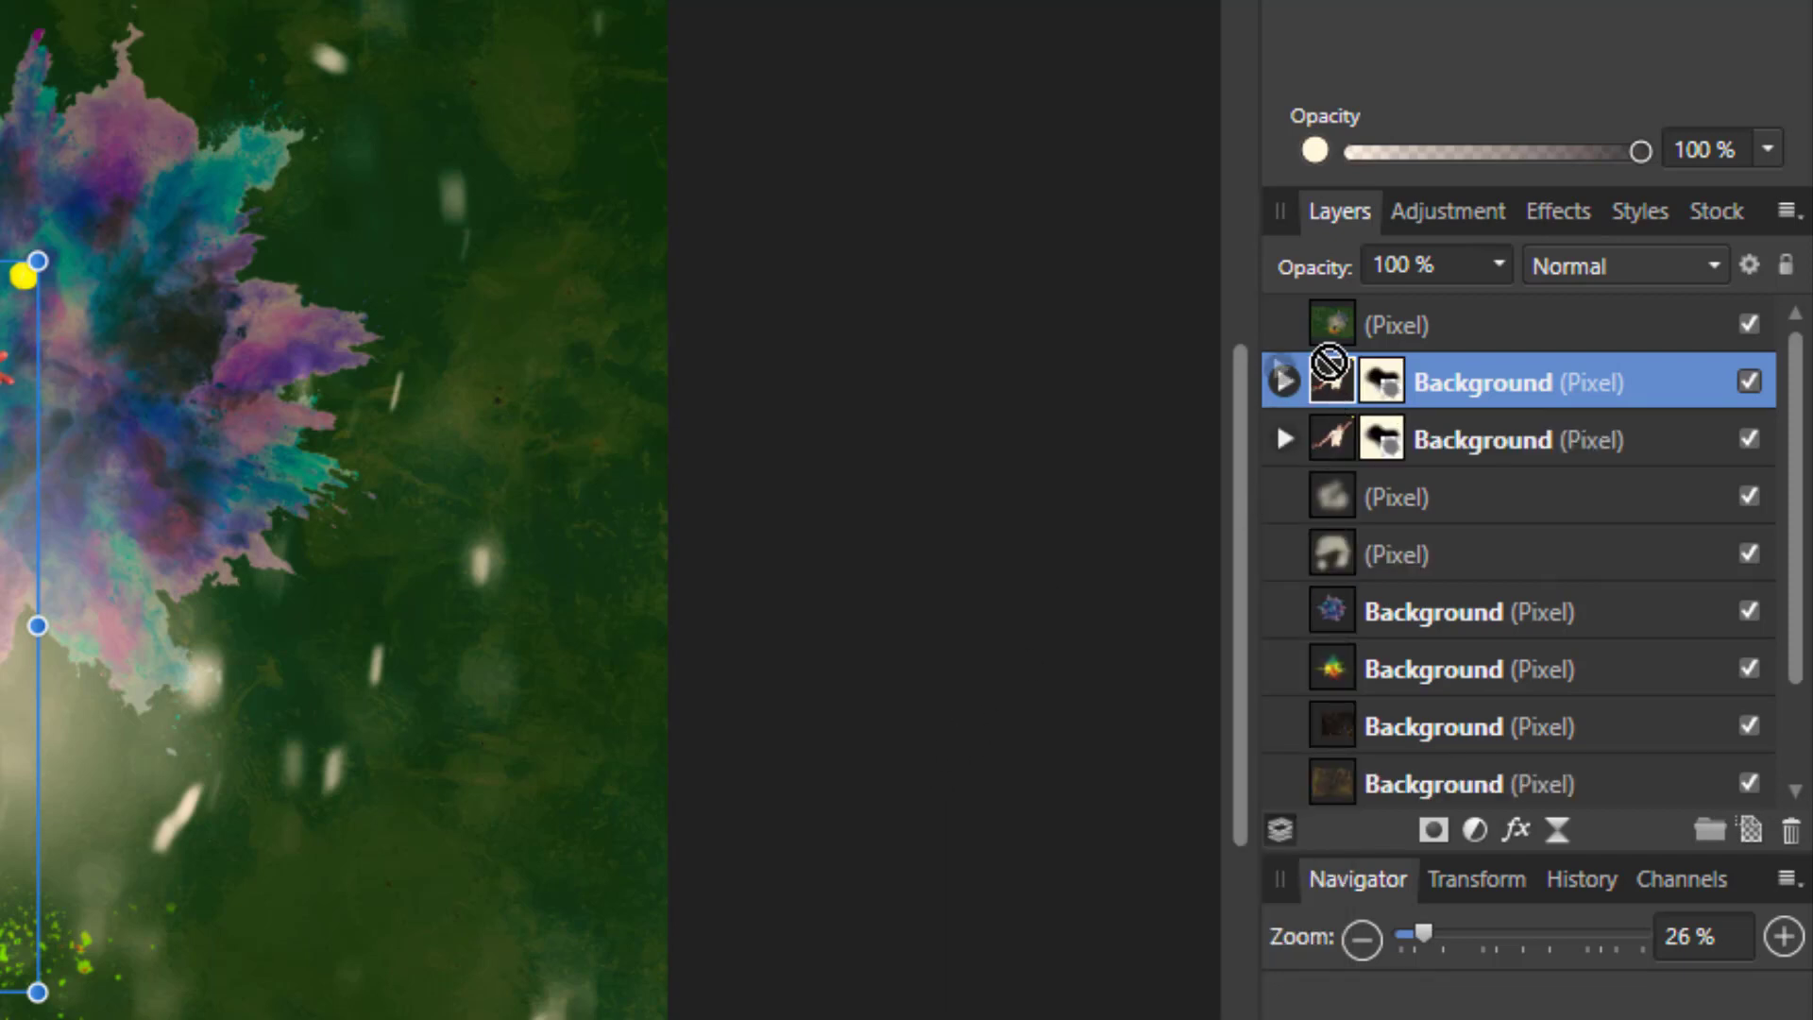
{"action": "left_click_drag", "start_coordinate": [1327, 376], "coordinate": [1329, 296]}
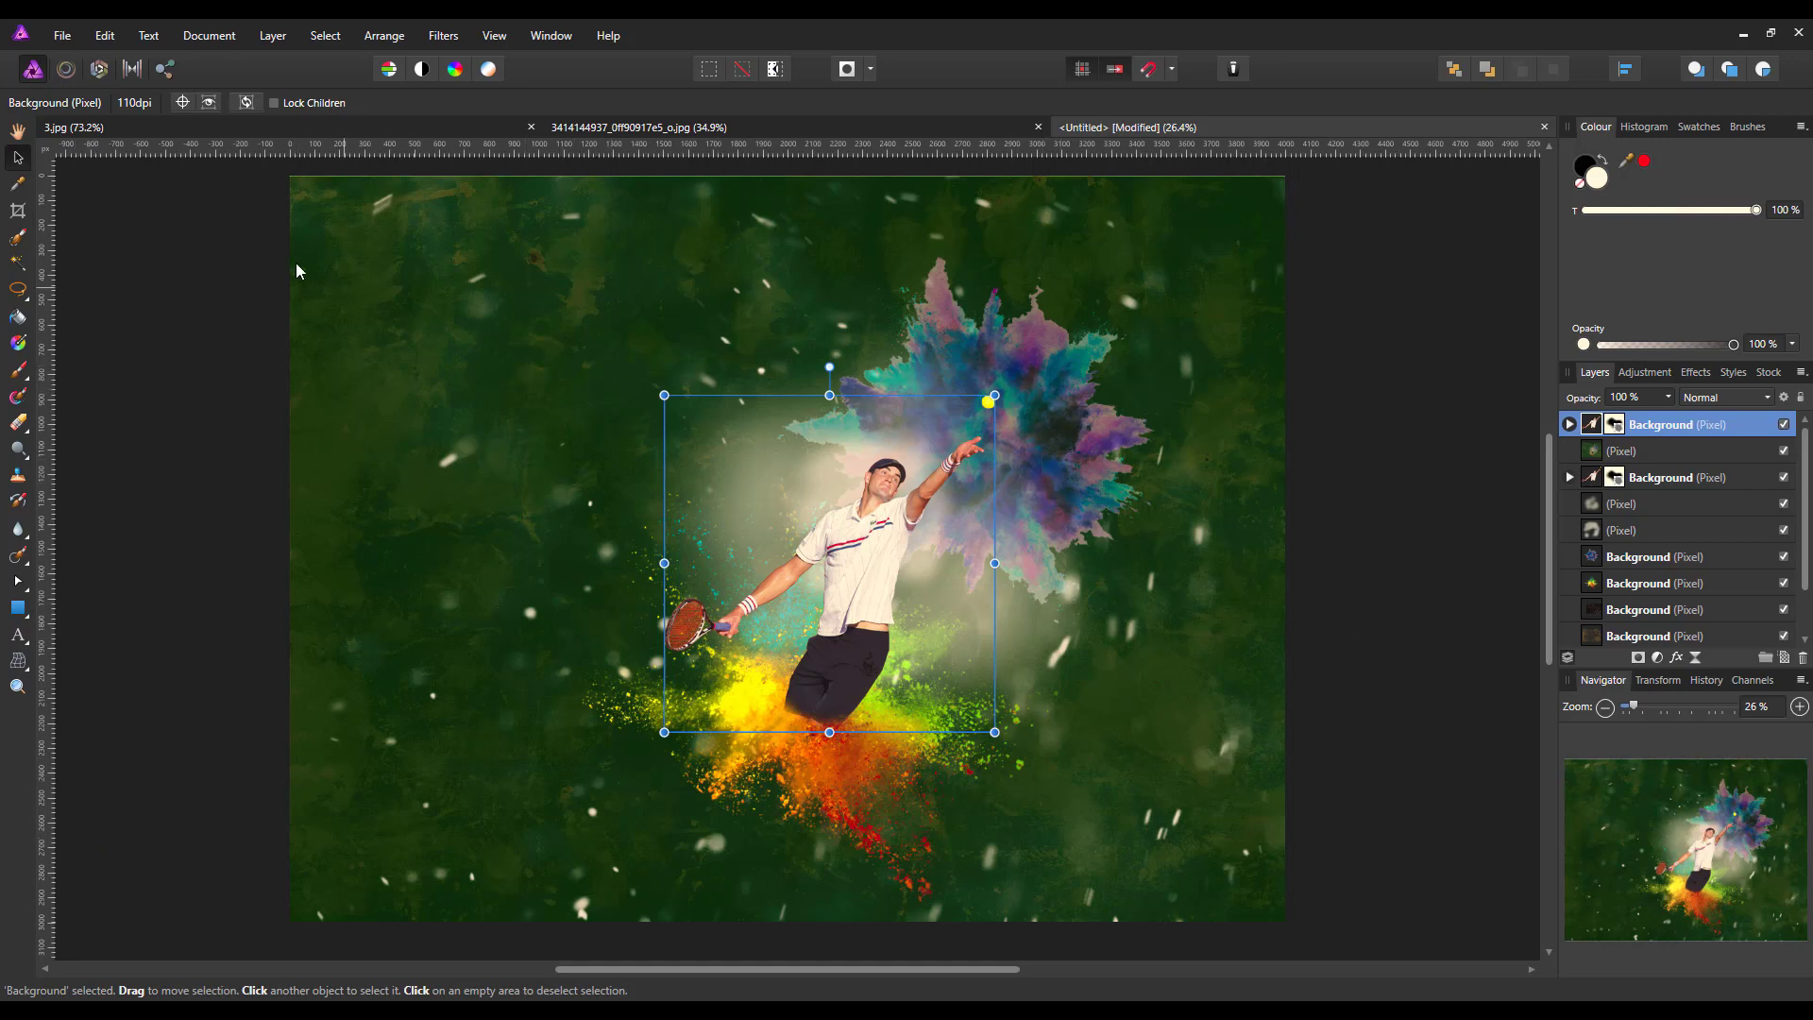
Crop the canvas to about 2290 × 2256 px around the player, trimming the empty background and part of the blue powder burst
{"action": "left_click", "coordinate": [127, 253]}
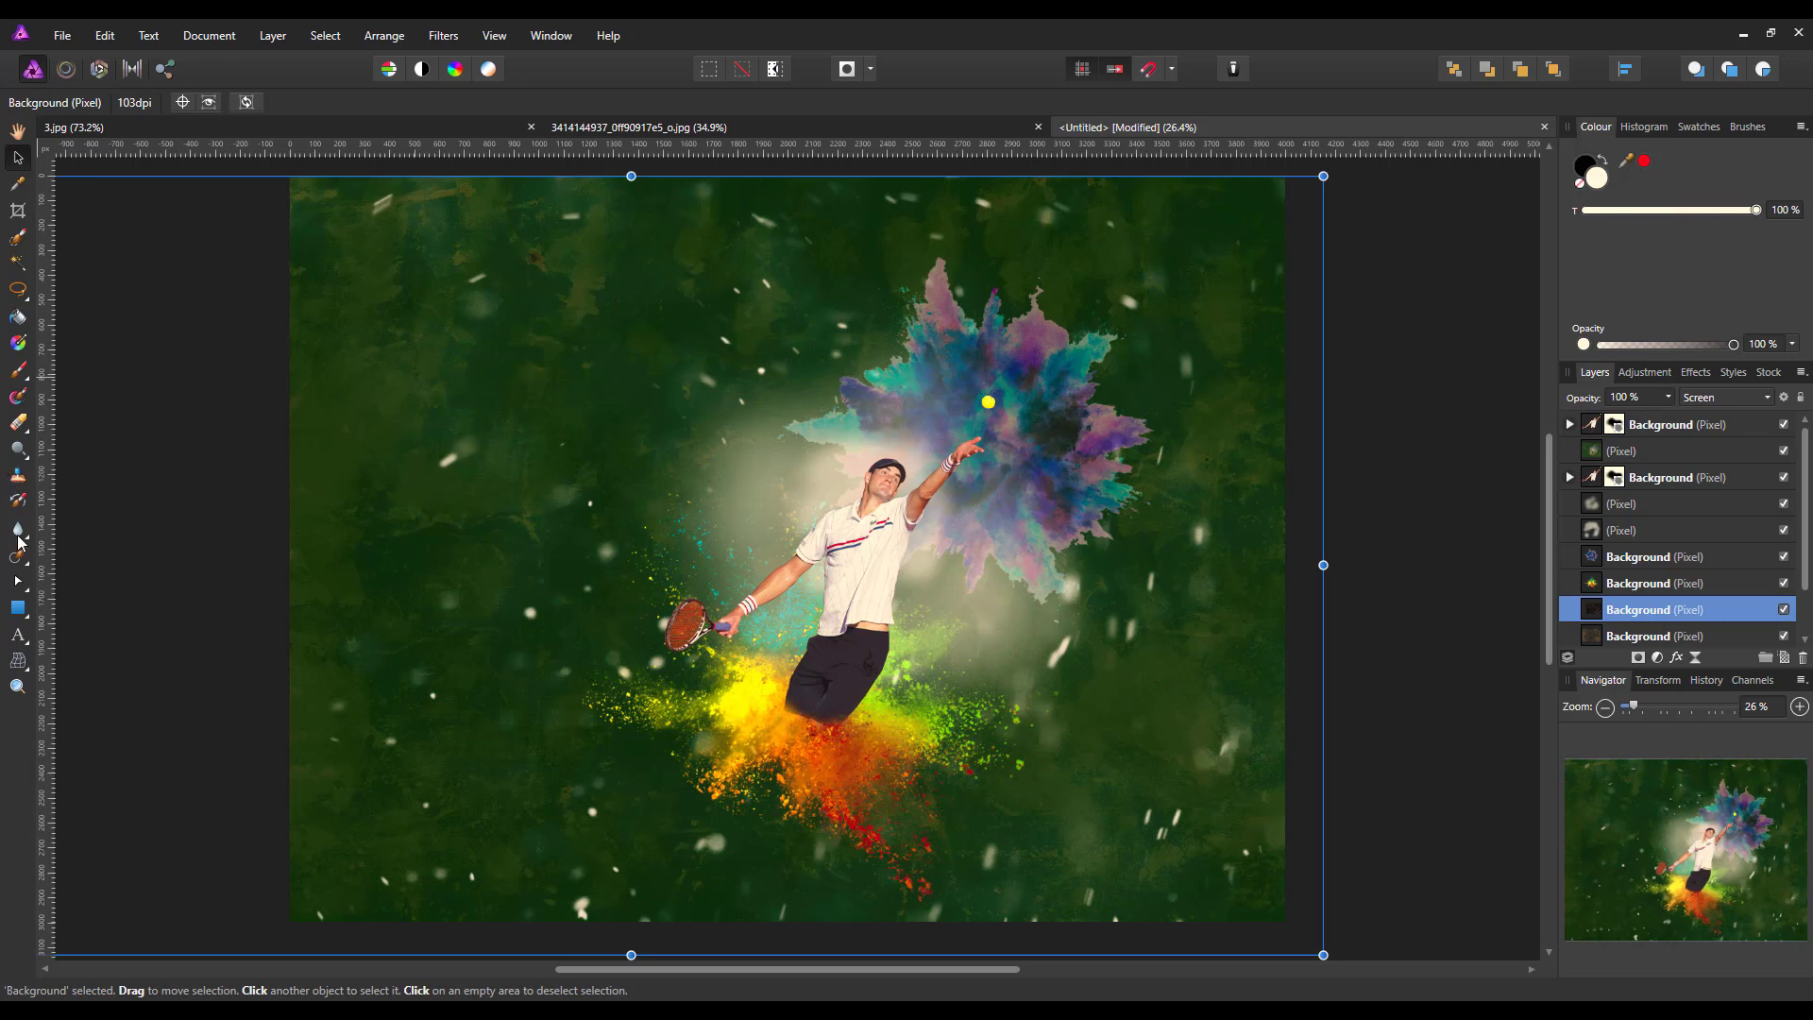
{"action": "left_click", "coordinate": [16, 213]}
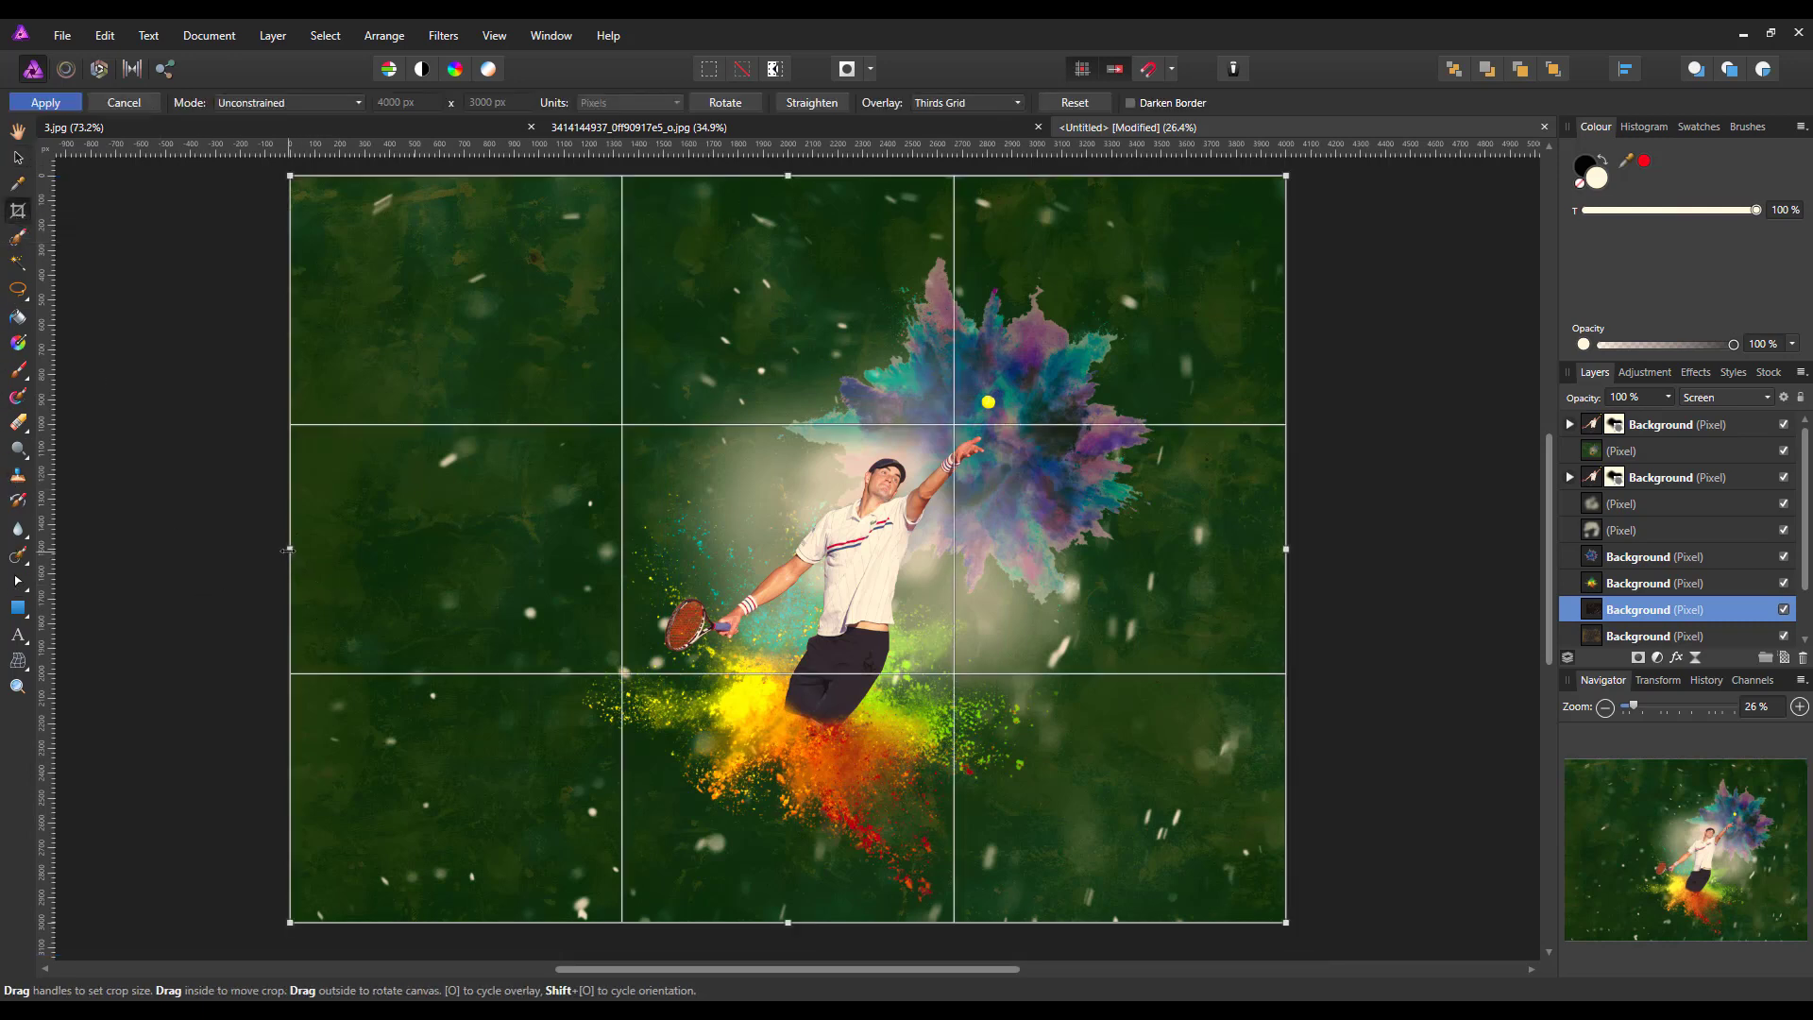
{"action": "left_click_drag", "start_coordinate": [289, 549], "coordinate": [536, 575]}
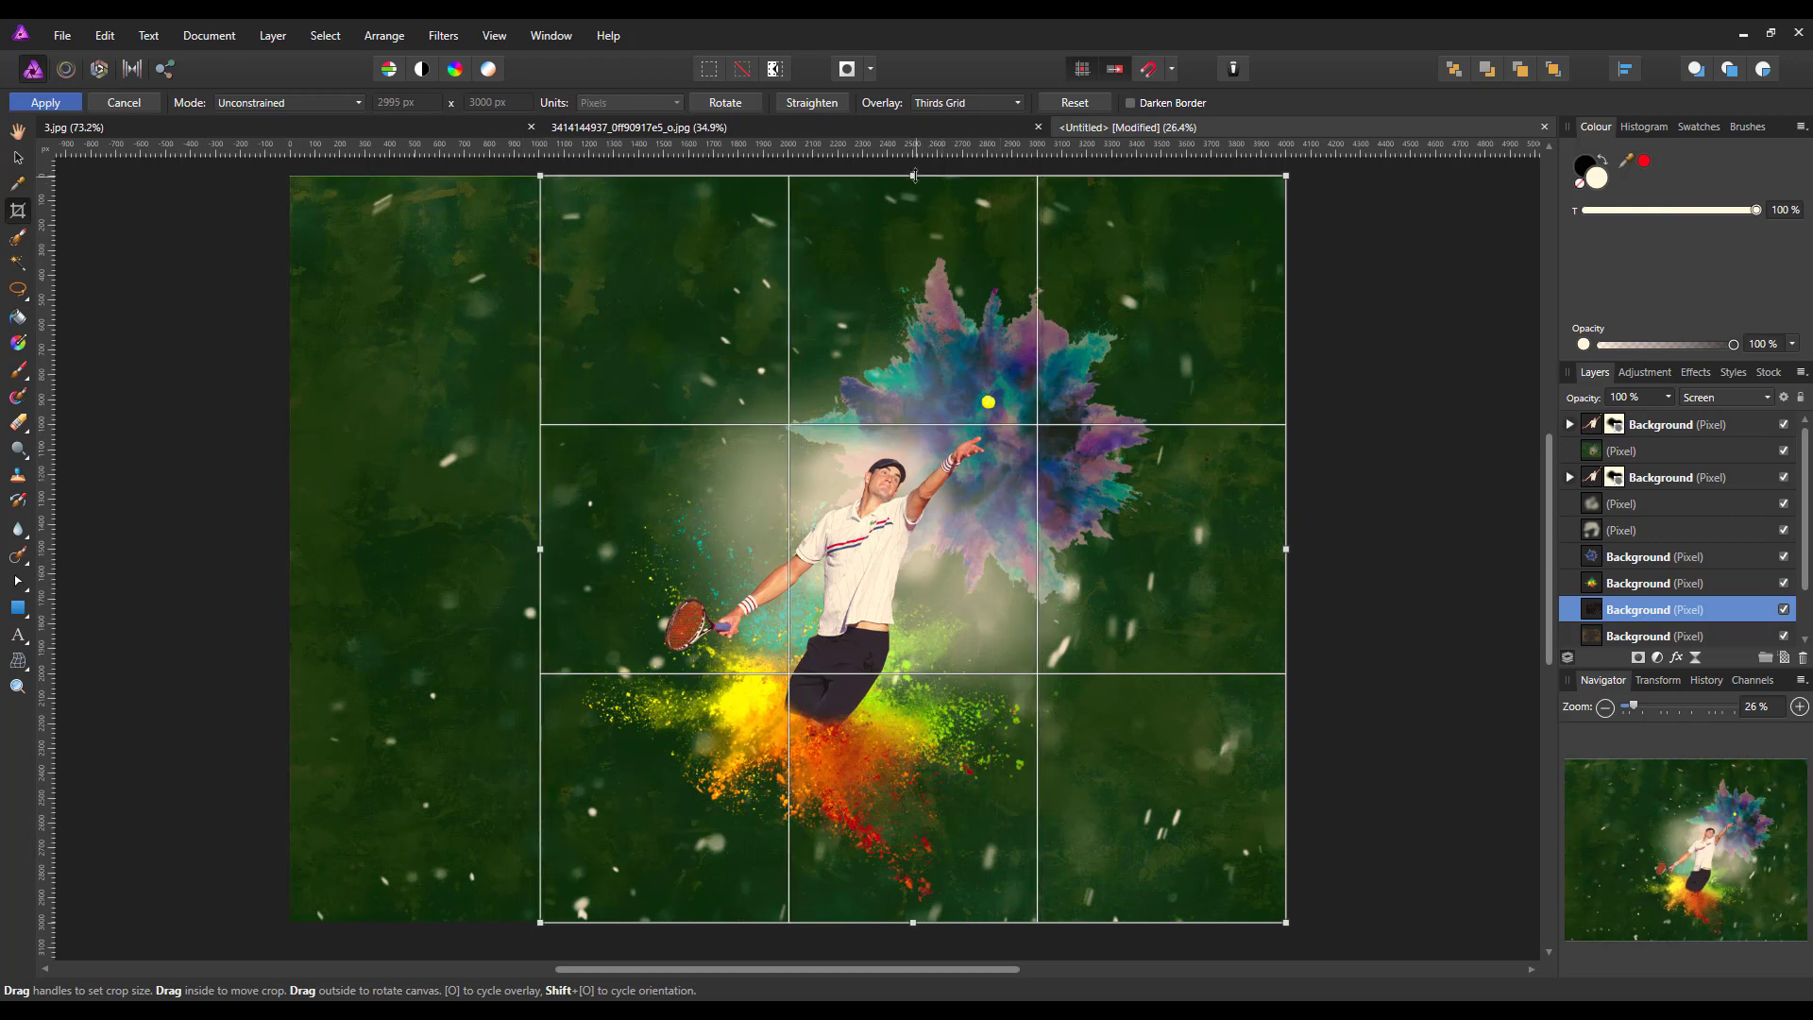
{"action": "left_click_drag", "start_coordinate": [914, 176], "coordinate": [898, 345]}
{"action": "left_click_drag", "start_coordinate": [1287, 634], "coordinate": [1166, 634]}
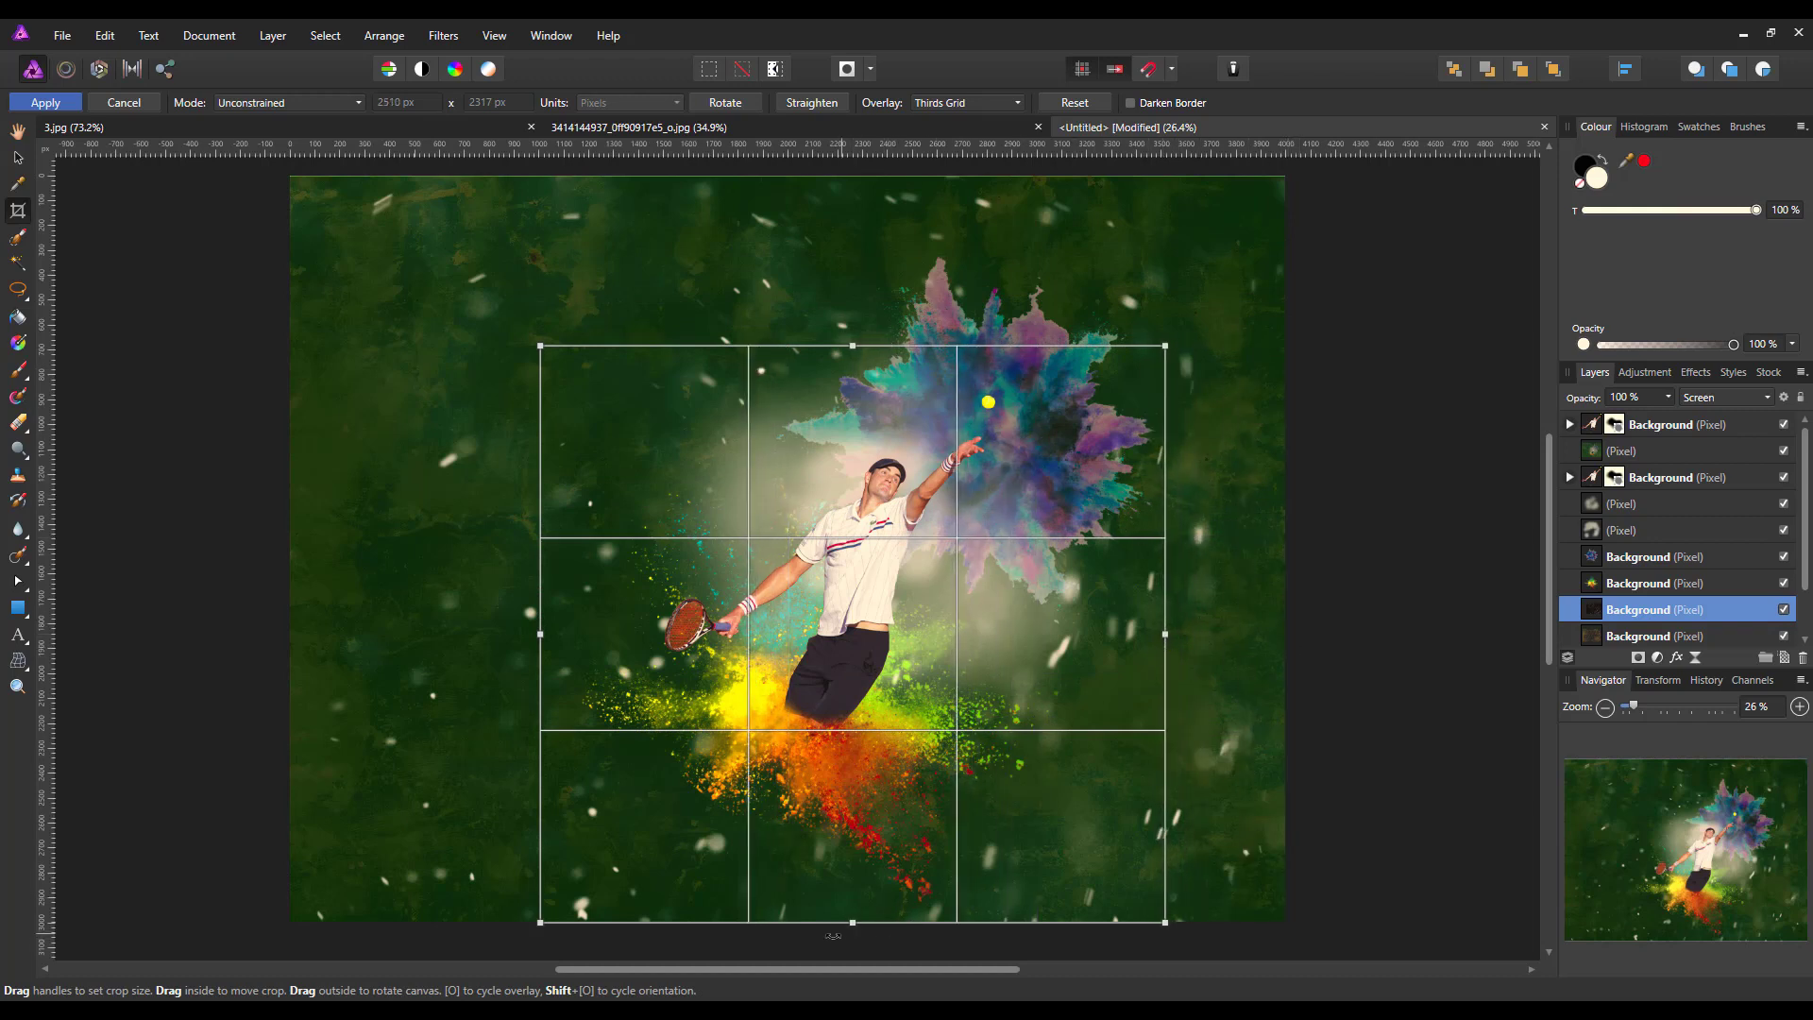
{"action": "left_click_drag", "start_coordinate": [856, 911], "coordinate": [855, 906]}
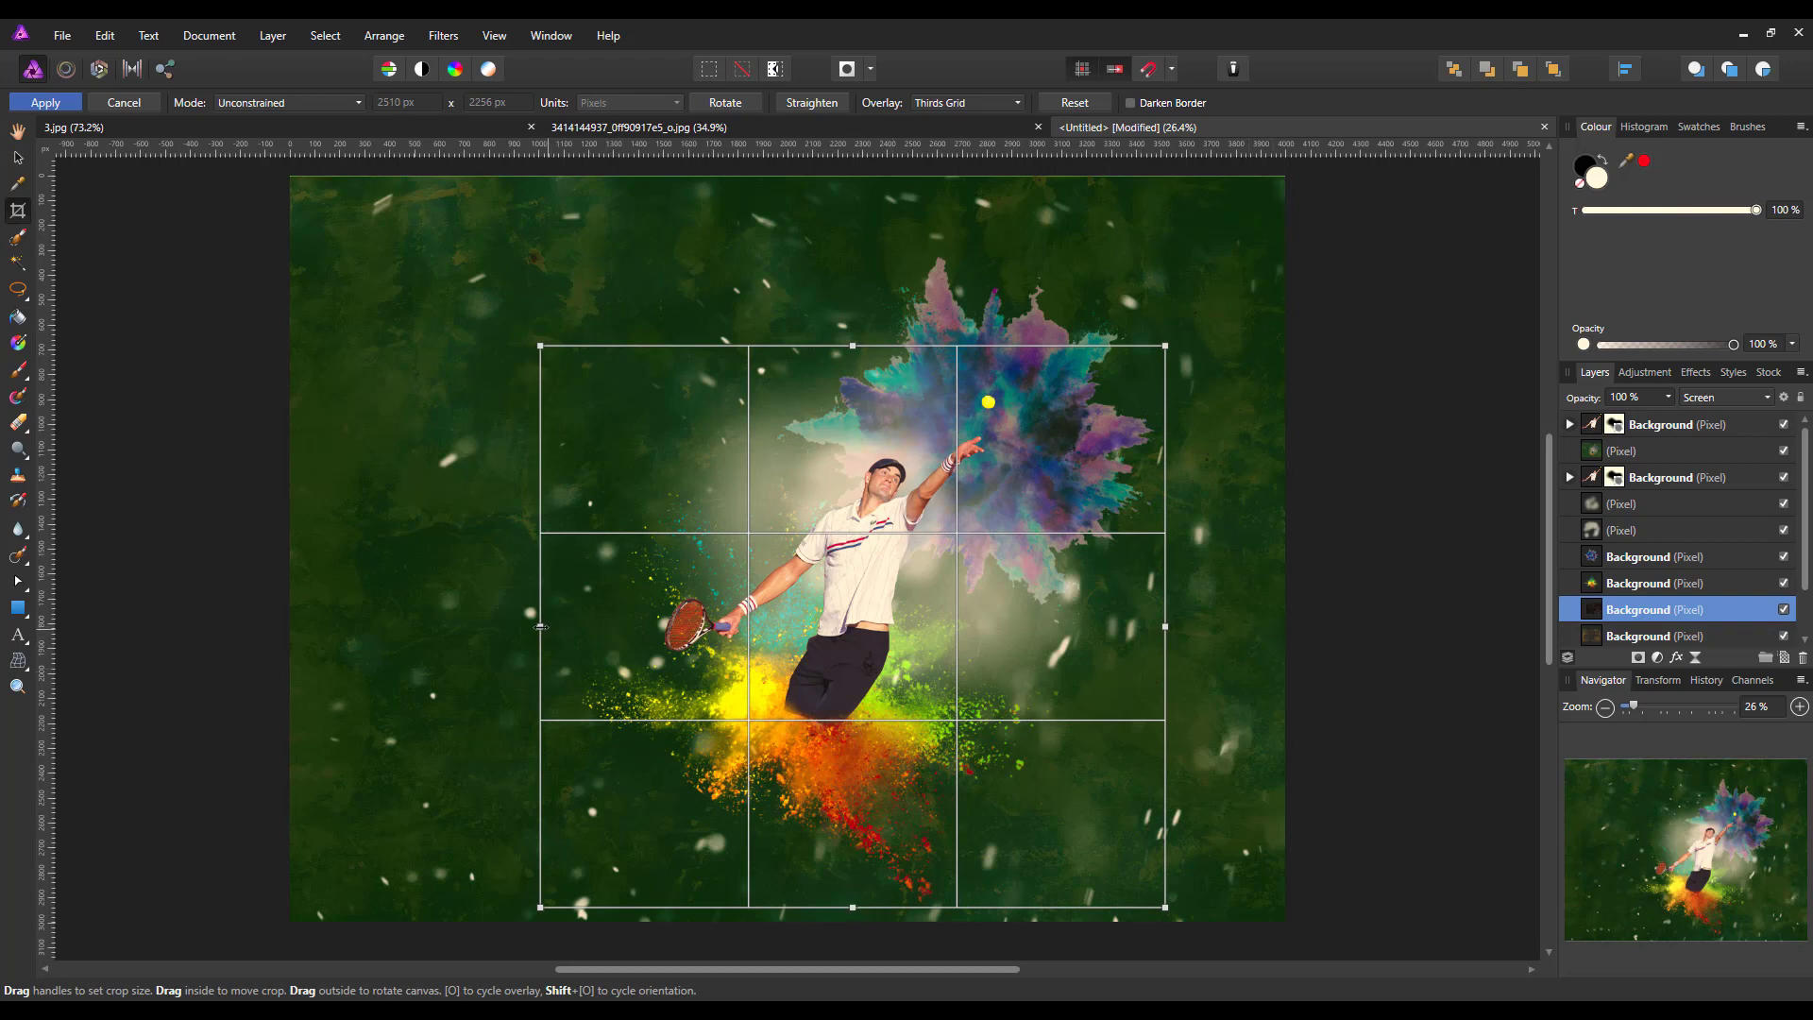
{"action": "left_click_drag", "start_coordinate": [538, 626], "coordinate": [503, 626]}
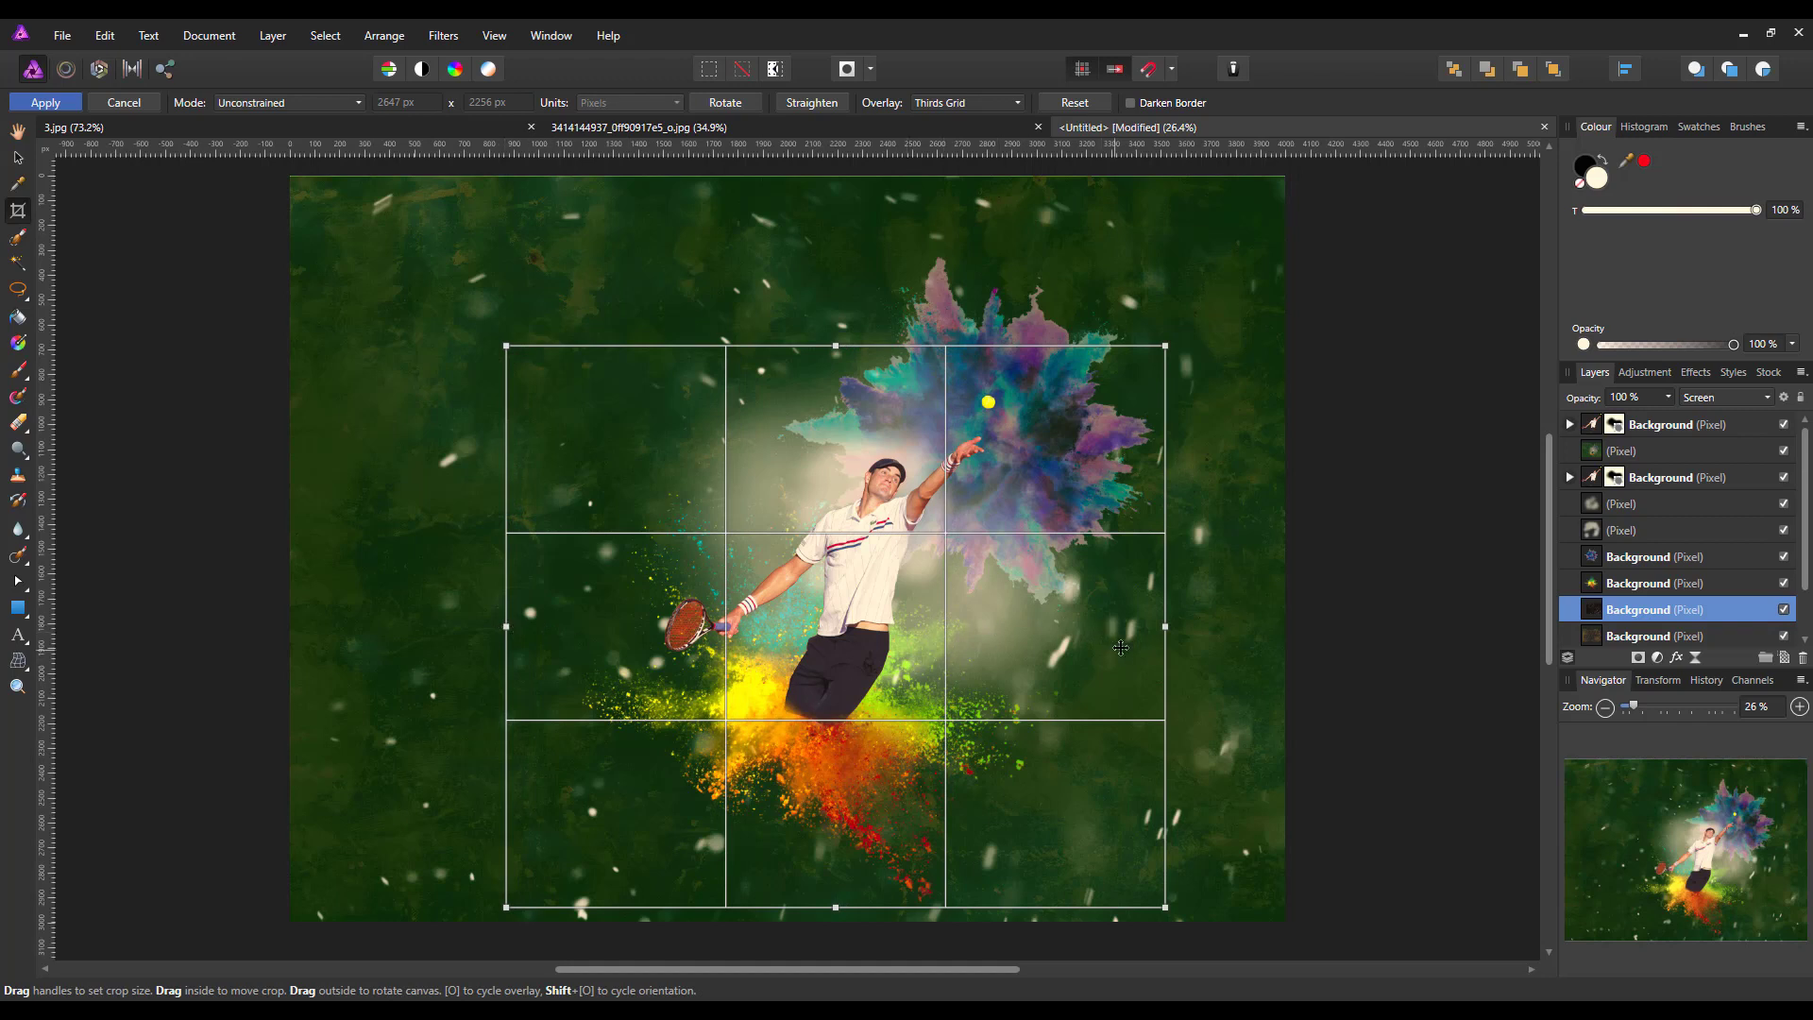
{"action": "left_click_drag", "start_coordinate": [1164, 626], "coordinate": [1074, 649]}
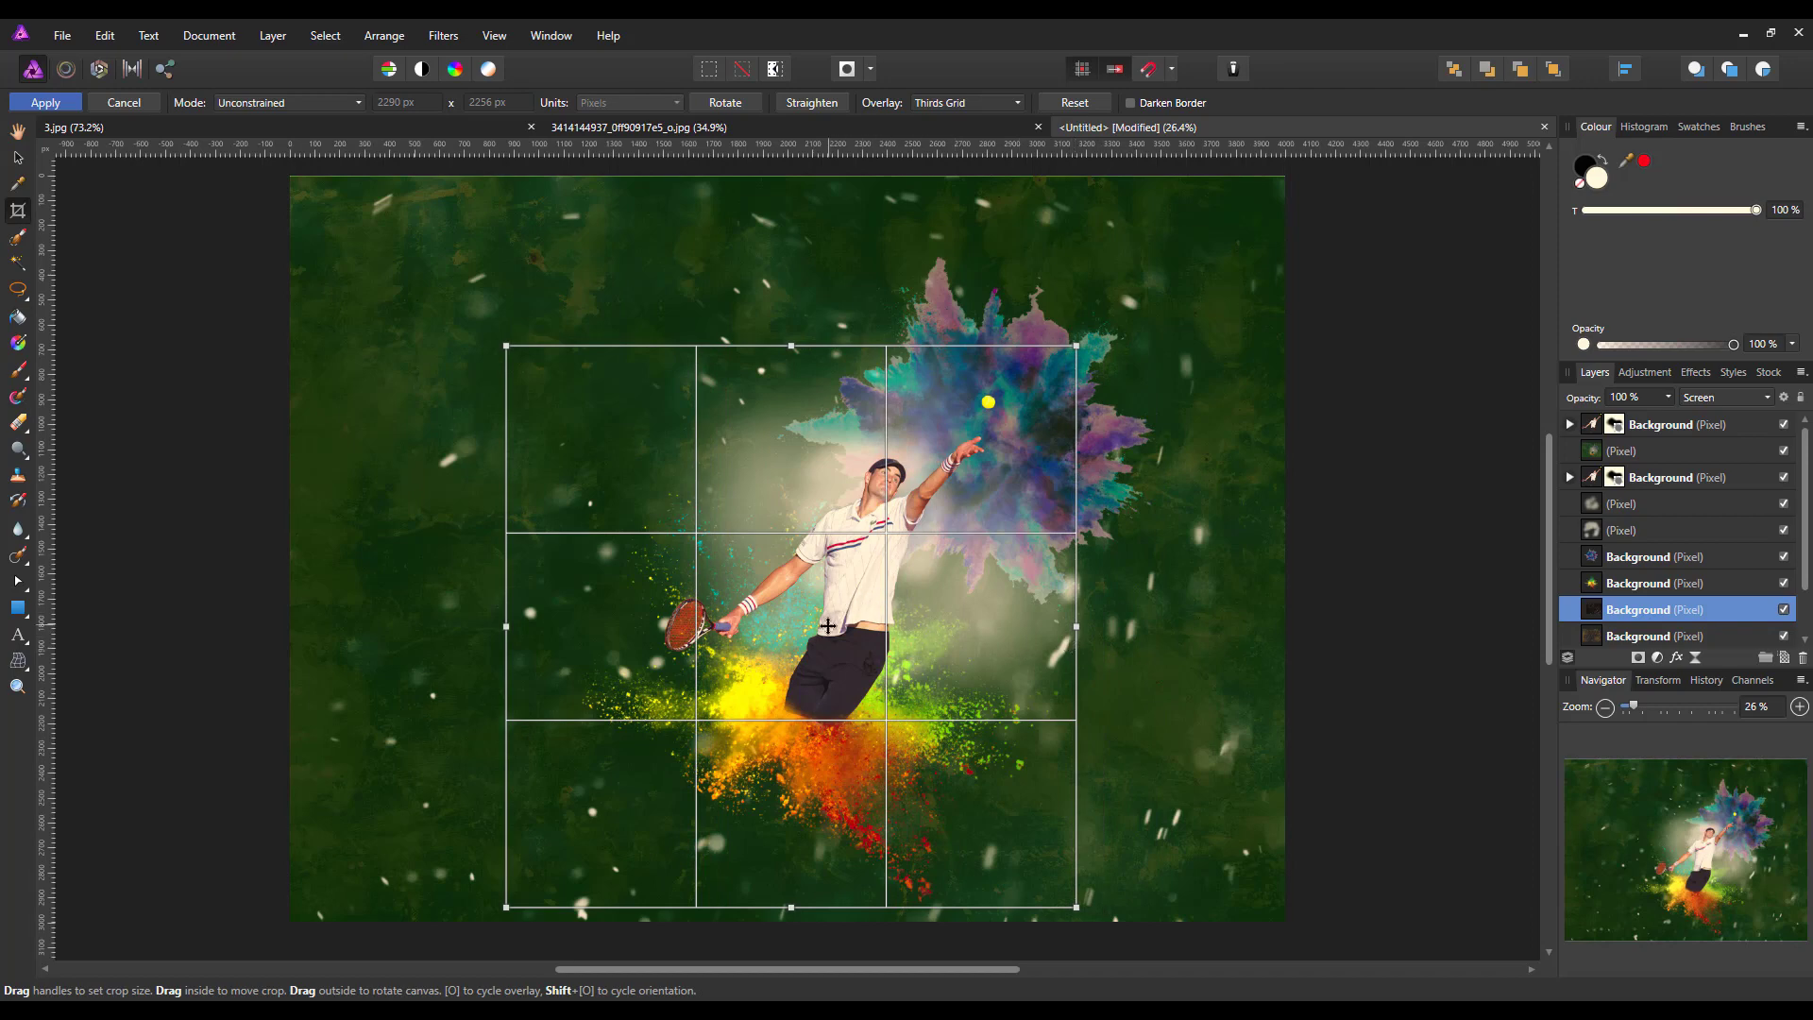
{"action": "key", "text": "h"}
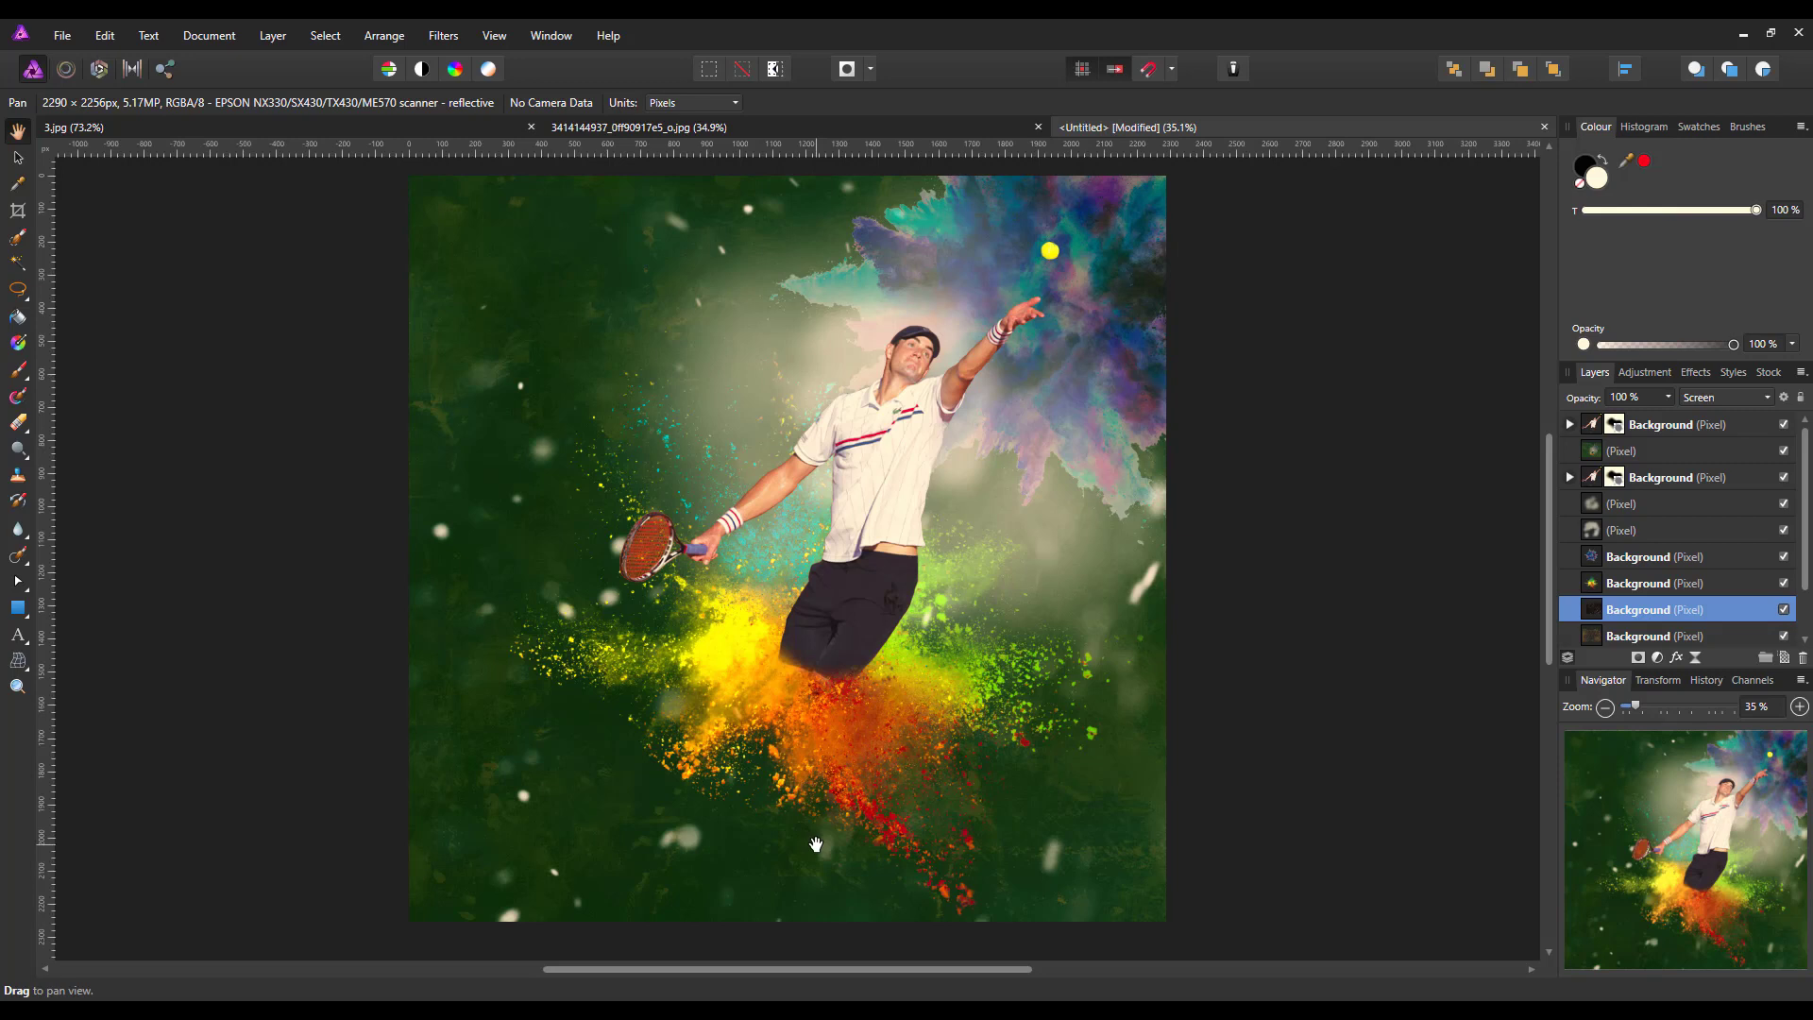
Add a Black & White adjustment above all layers with Red 19 %, Yellow 64 %, Green -43 %, Cyan 14 %, Blue 0 % and Magenta 0 %
{"action": "left_click", "coordinate": [1597, 431]}
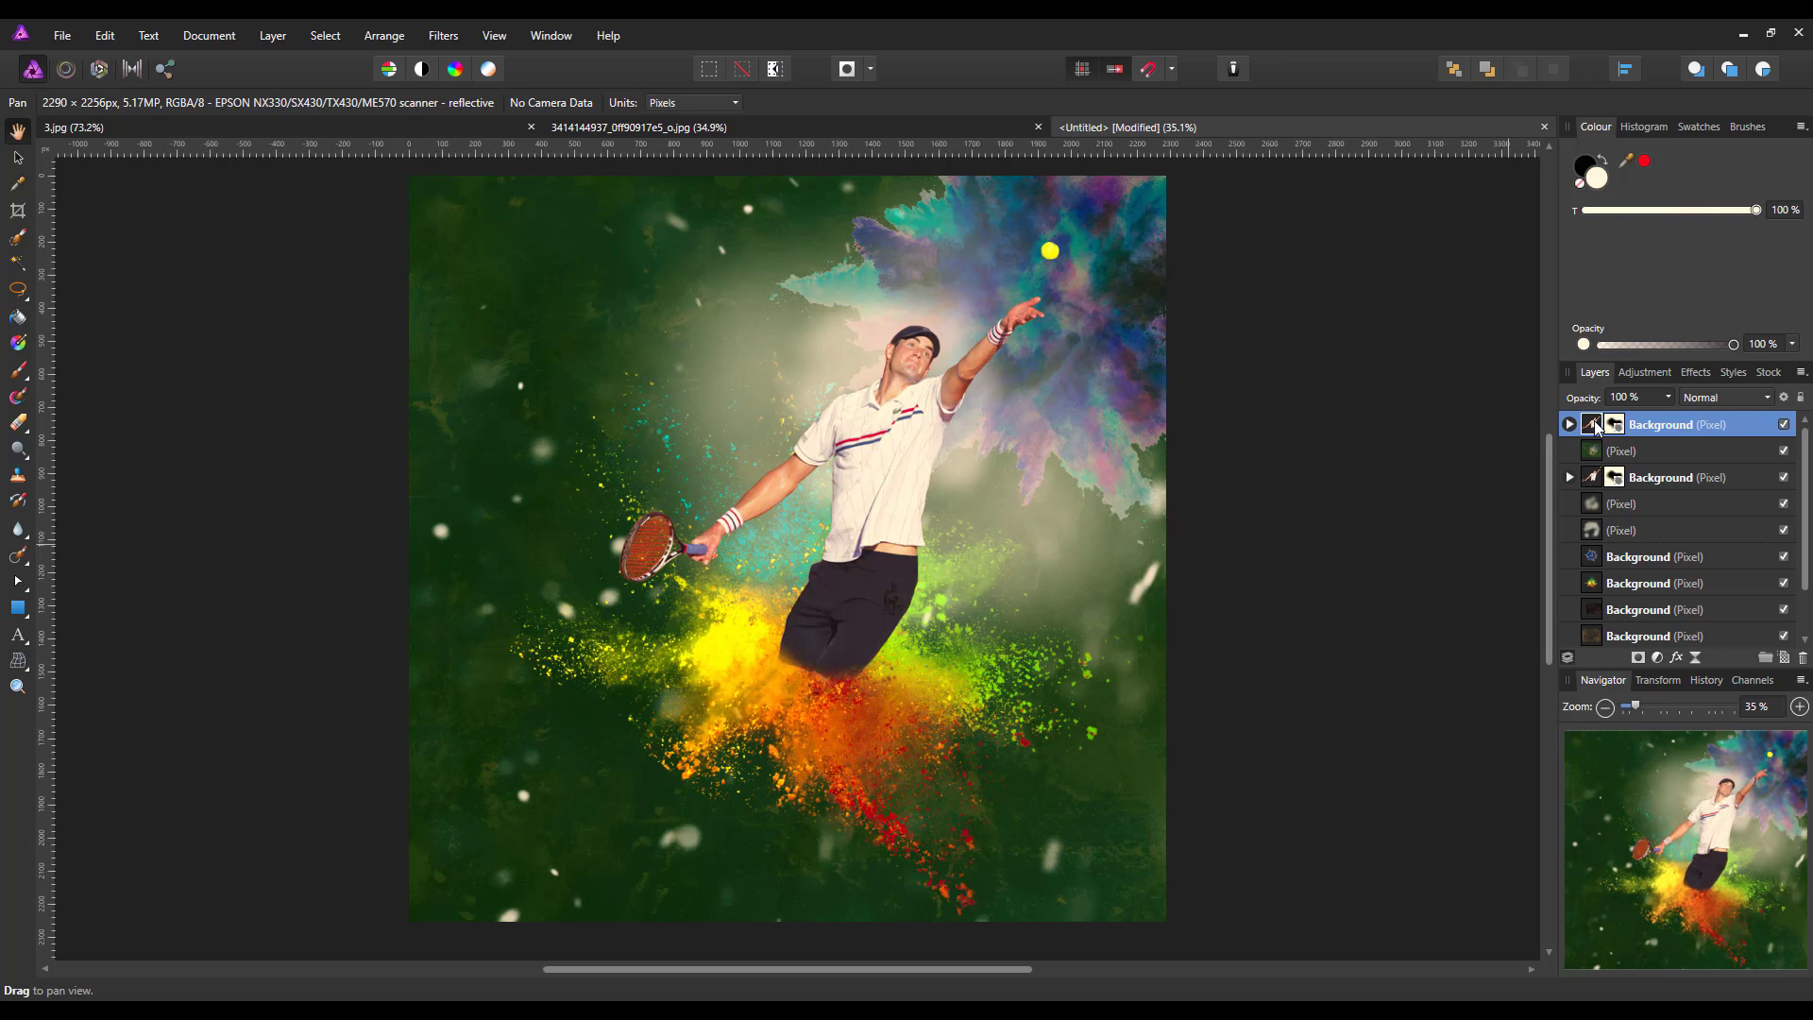
{"action": "left_click", "coordinate": [1658, 658]}
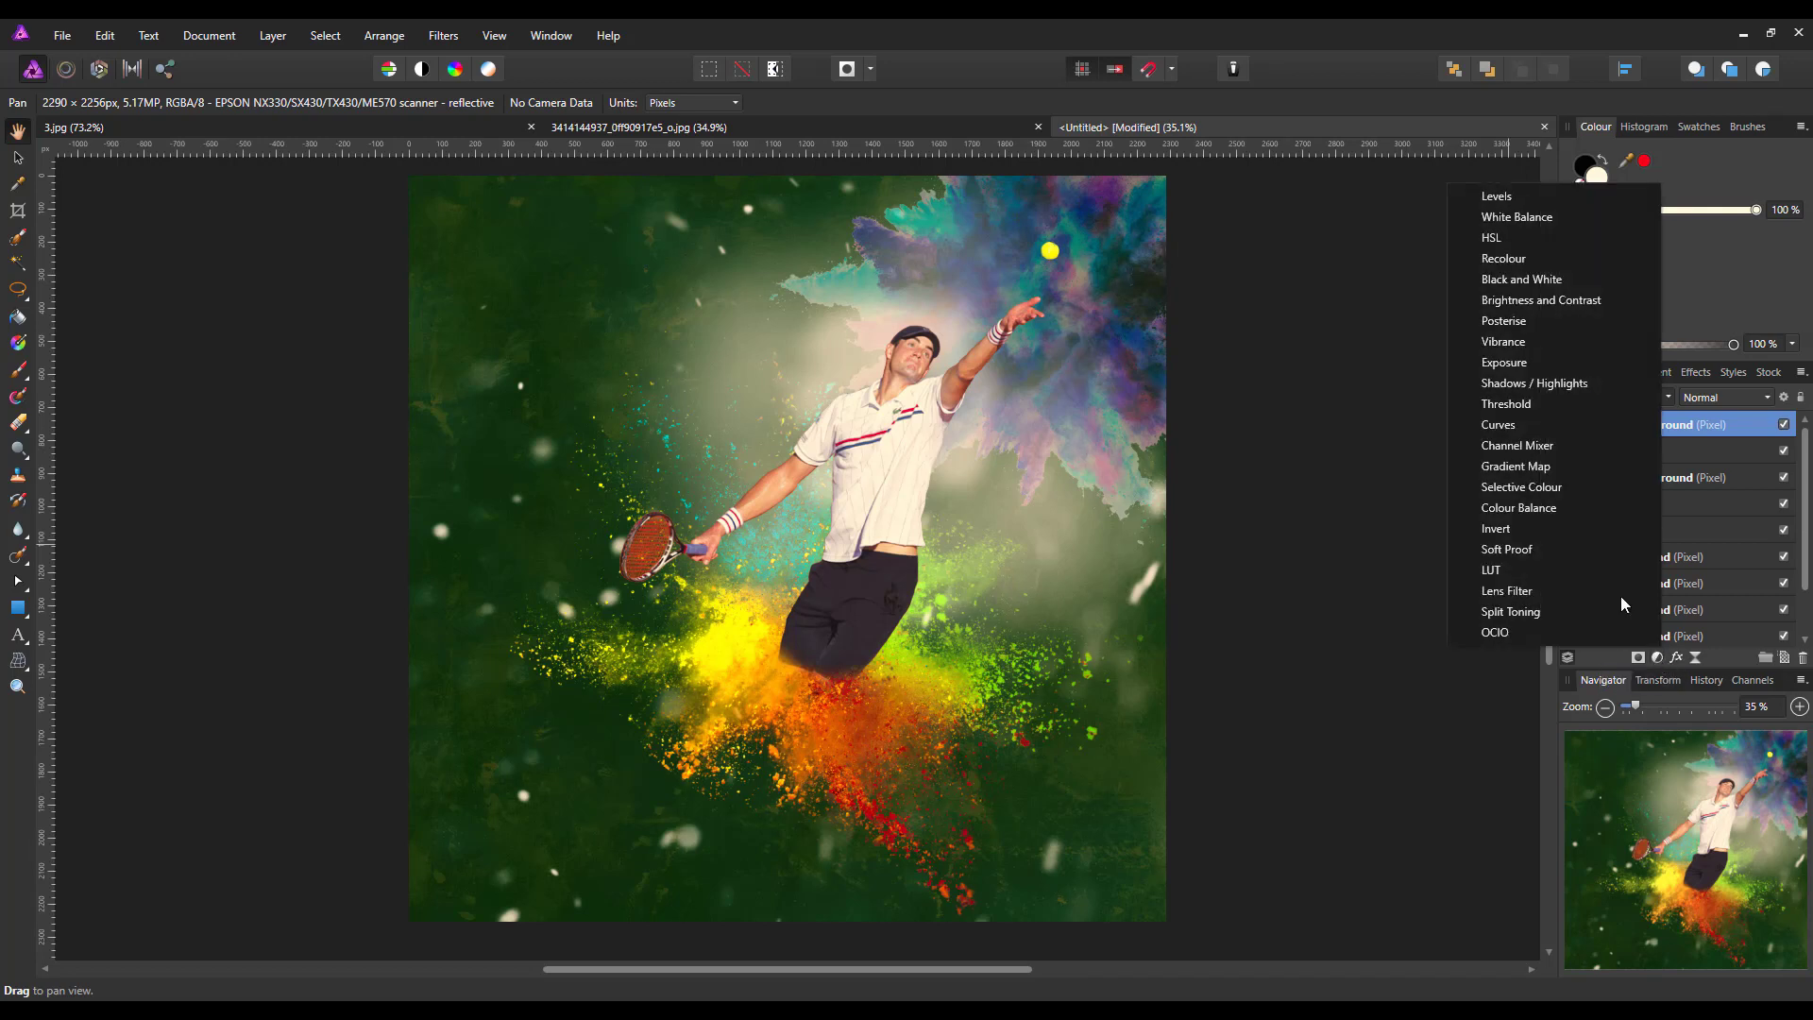
{"action": "left_click", "coordinate": [1521, 280]}
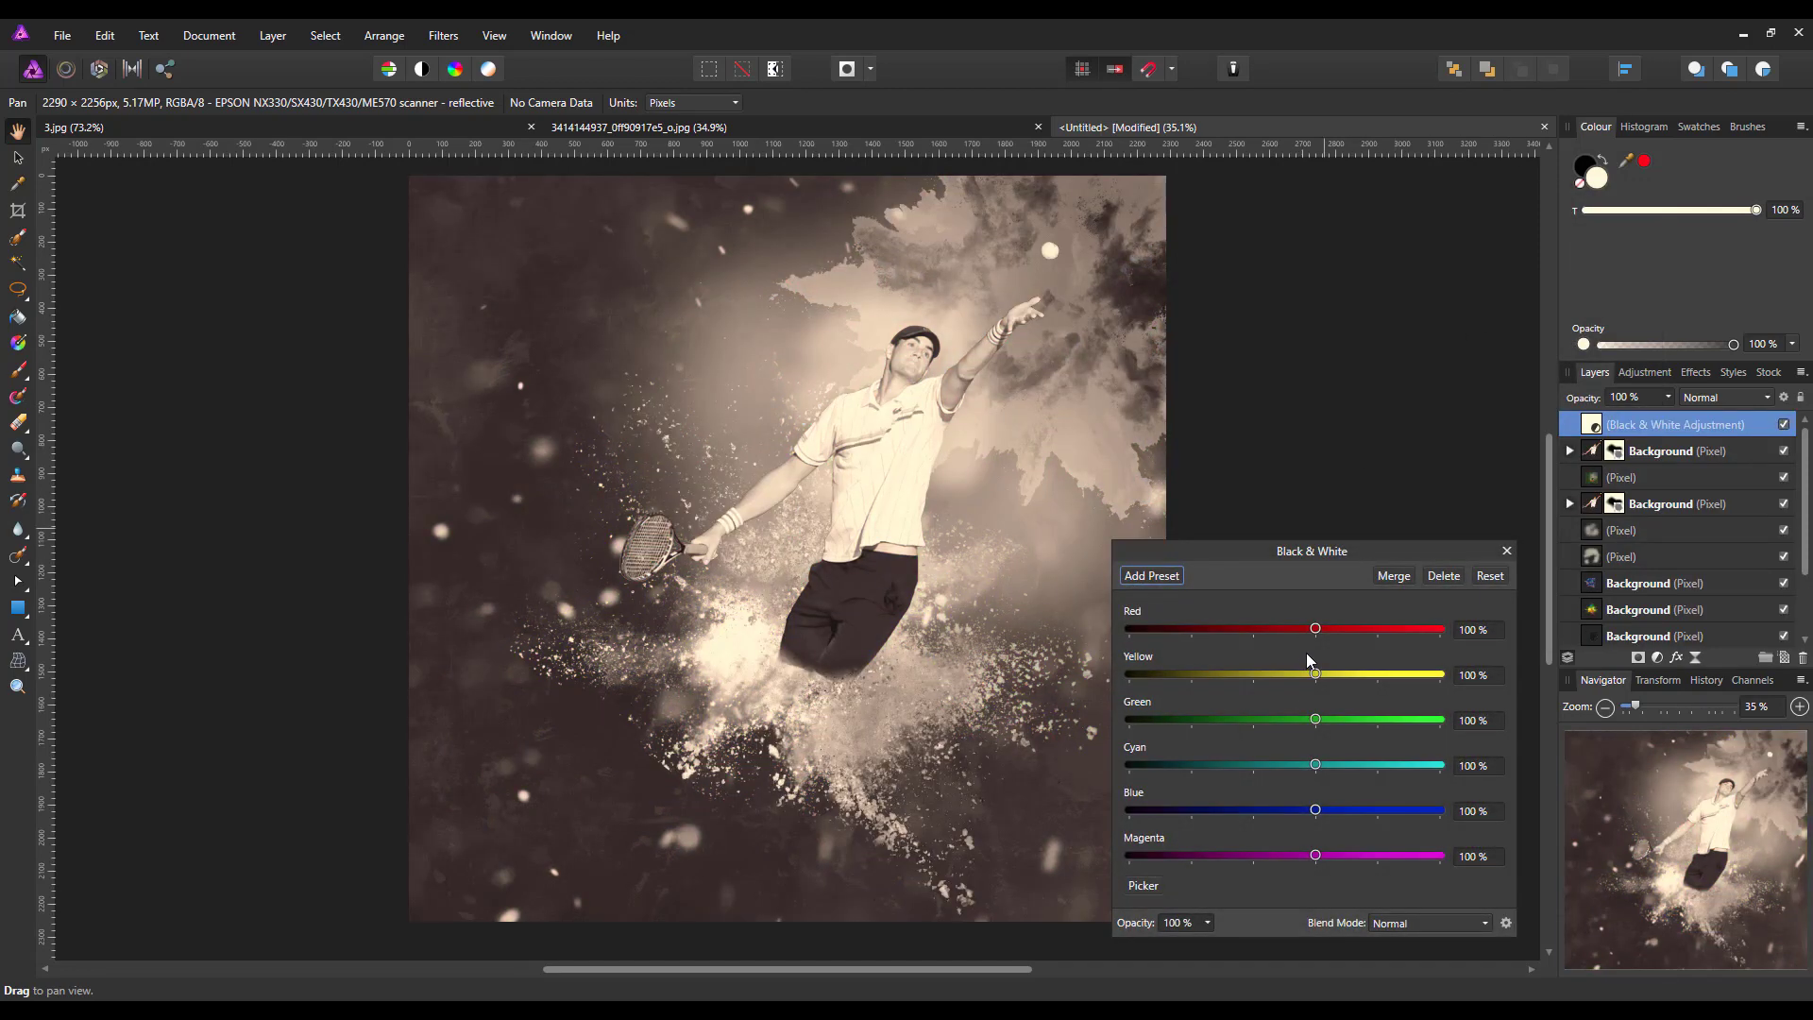
{"action": "left_click_drag", "start_coordinate": [1315, 628], "coordinate": [1255, 858]}
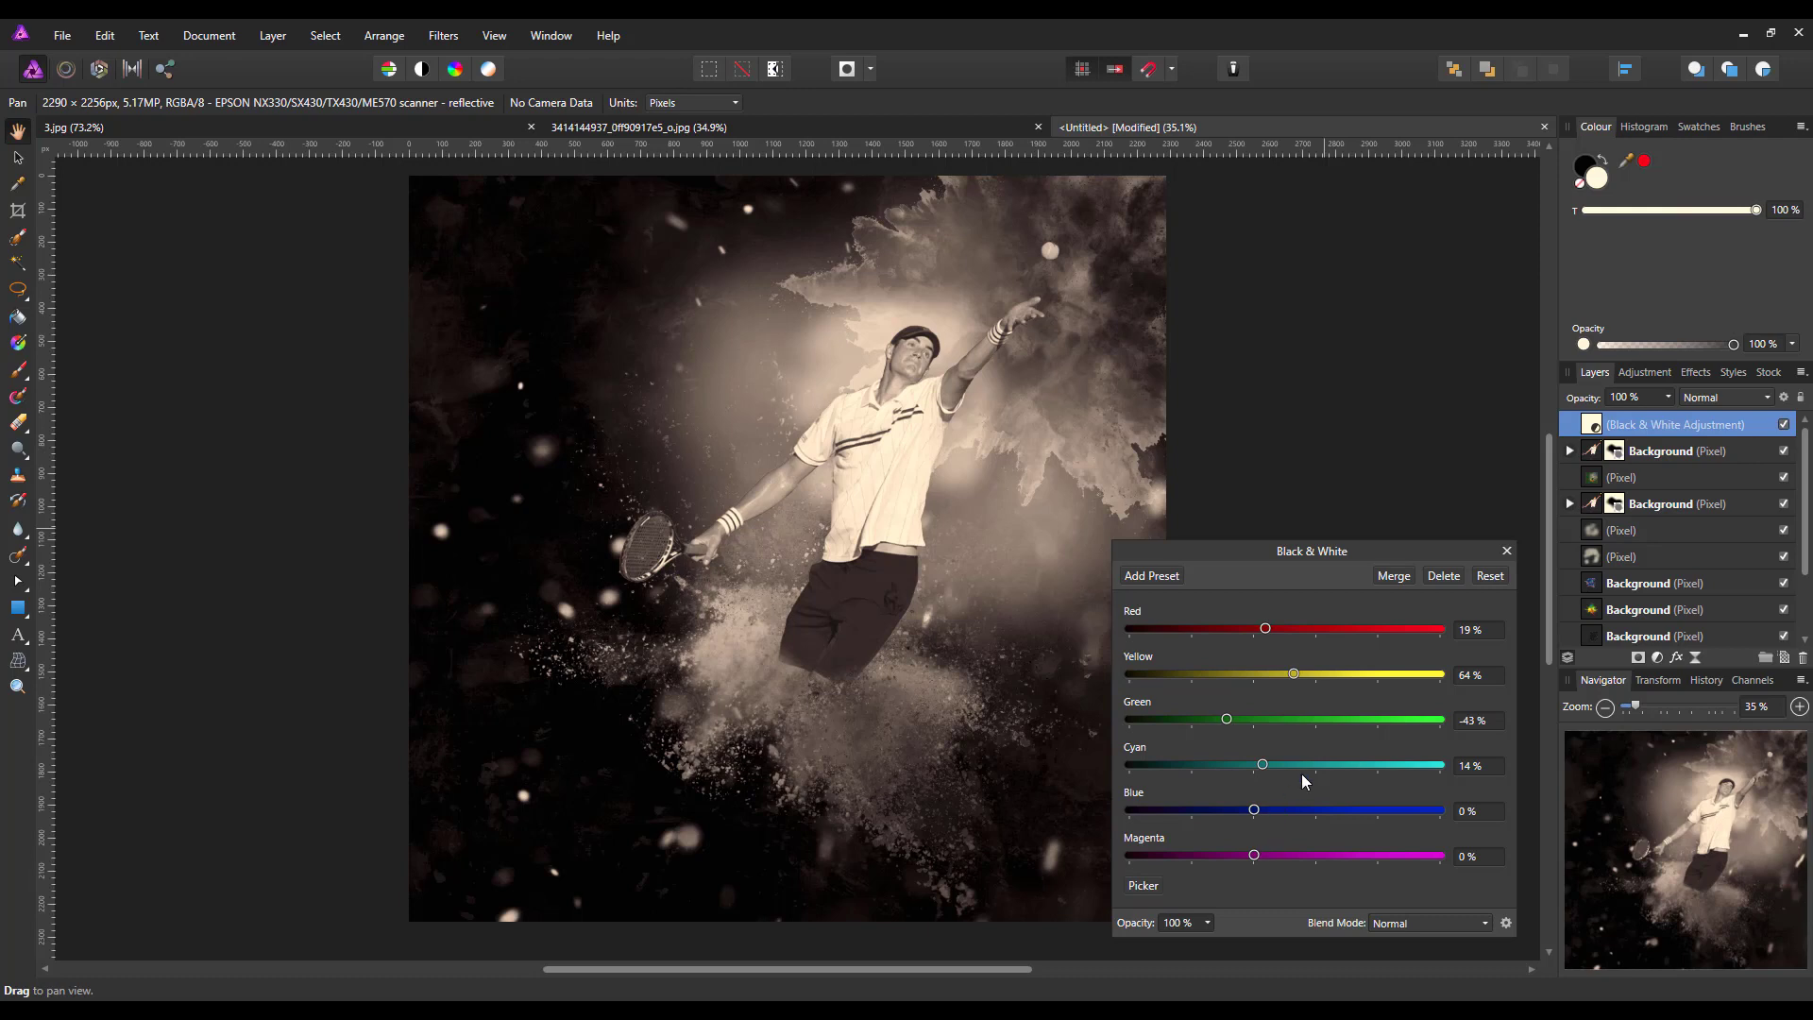
{"action": "left_click", "coordinate": [1507, 551]}
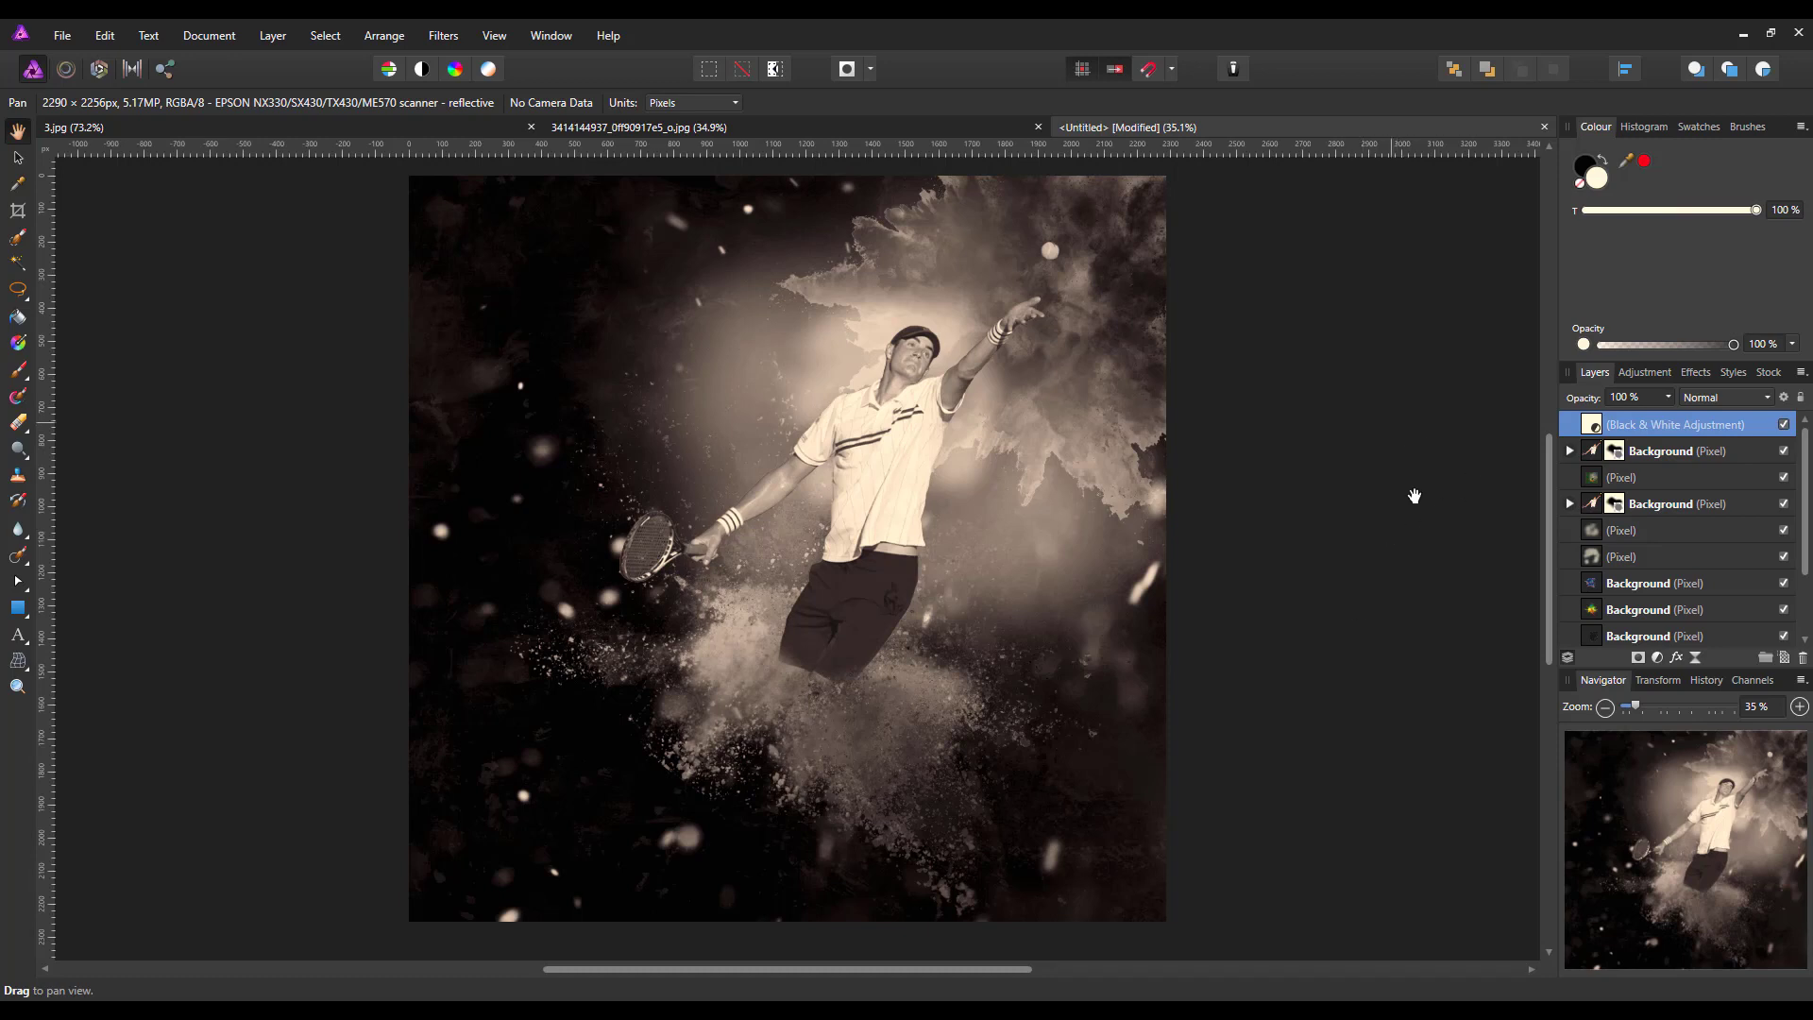
Add an orange Lens Filter adjustment above the Black & White adjustment and raise its optical density above 50 %
{"action": "left_click", "coordinate": [1659, 658]}
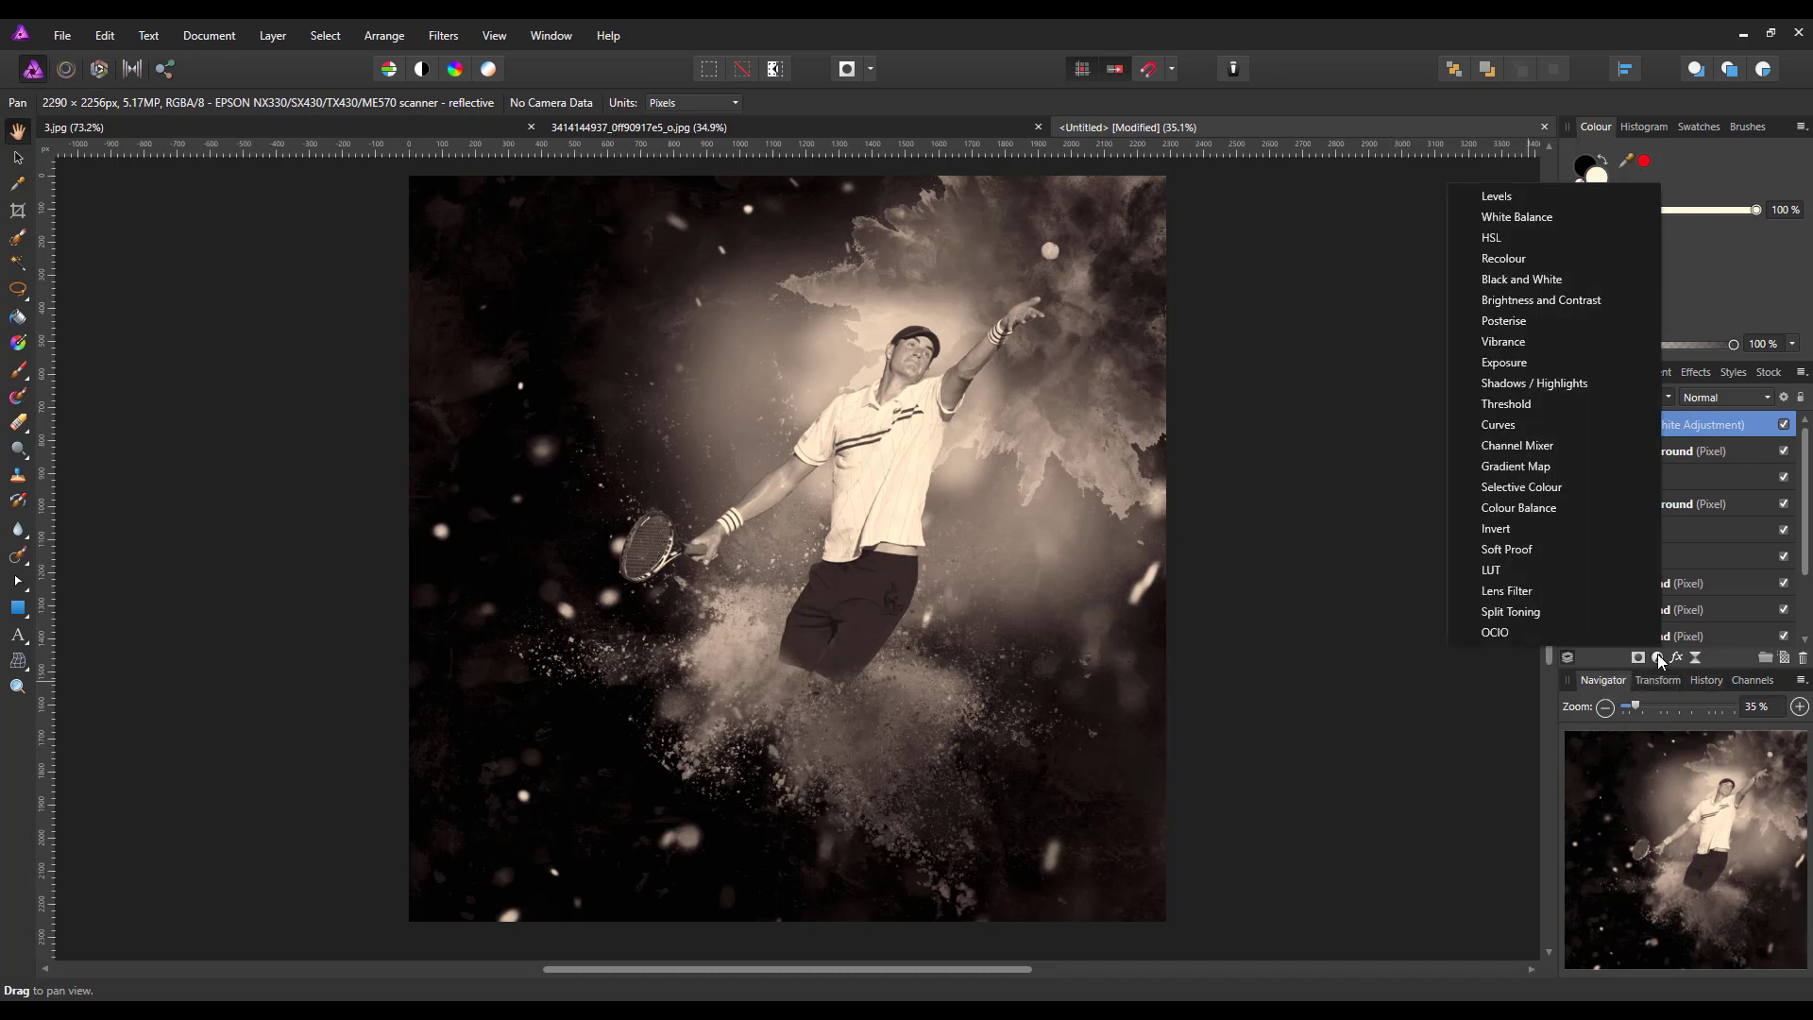
{"action": "left_click", "coordinate": [1509, 591]}
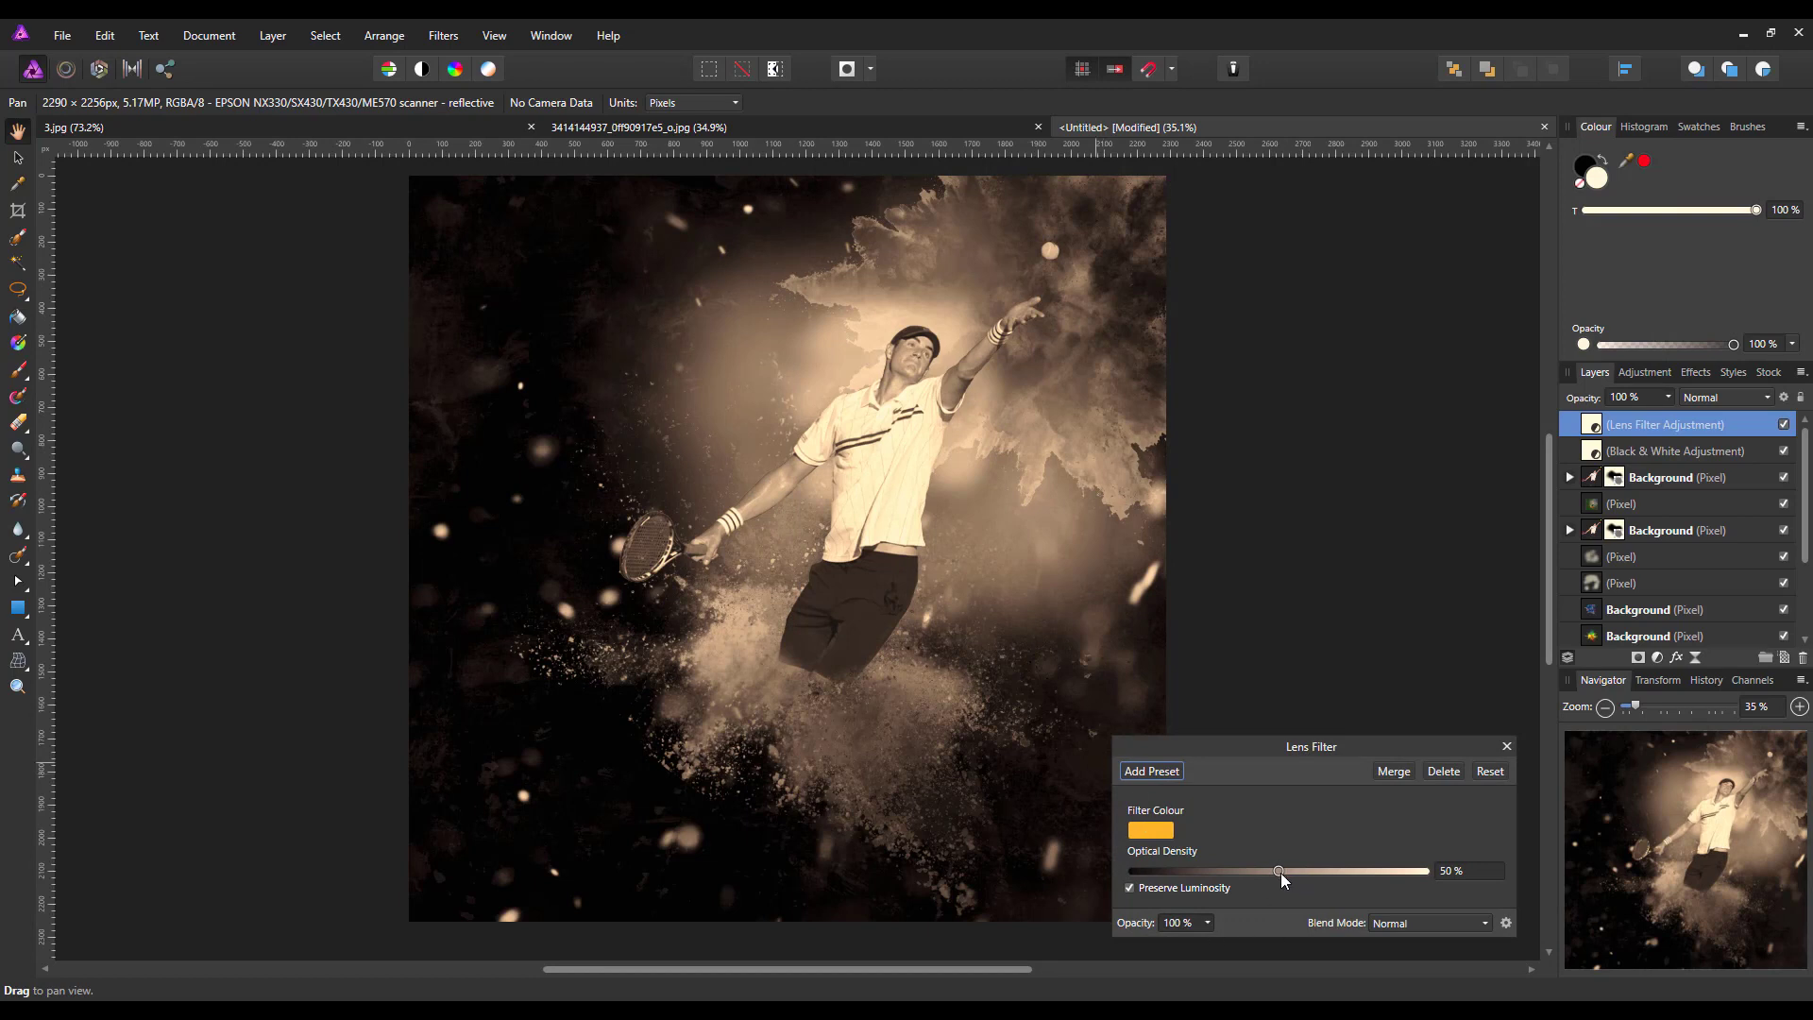
{"action": "left_click_drag", "start_coordinate": [1280, 873], "coordinate": [1341, 876]}
{"action": "left_click", "coordinate": [1506, 747]}
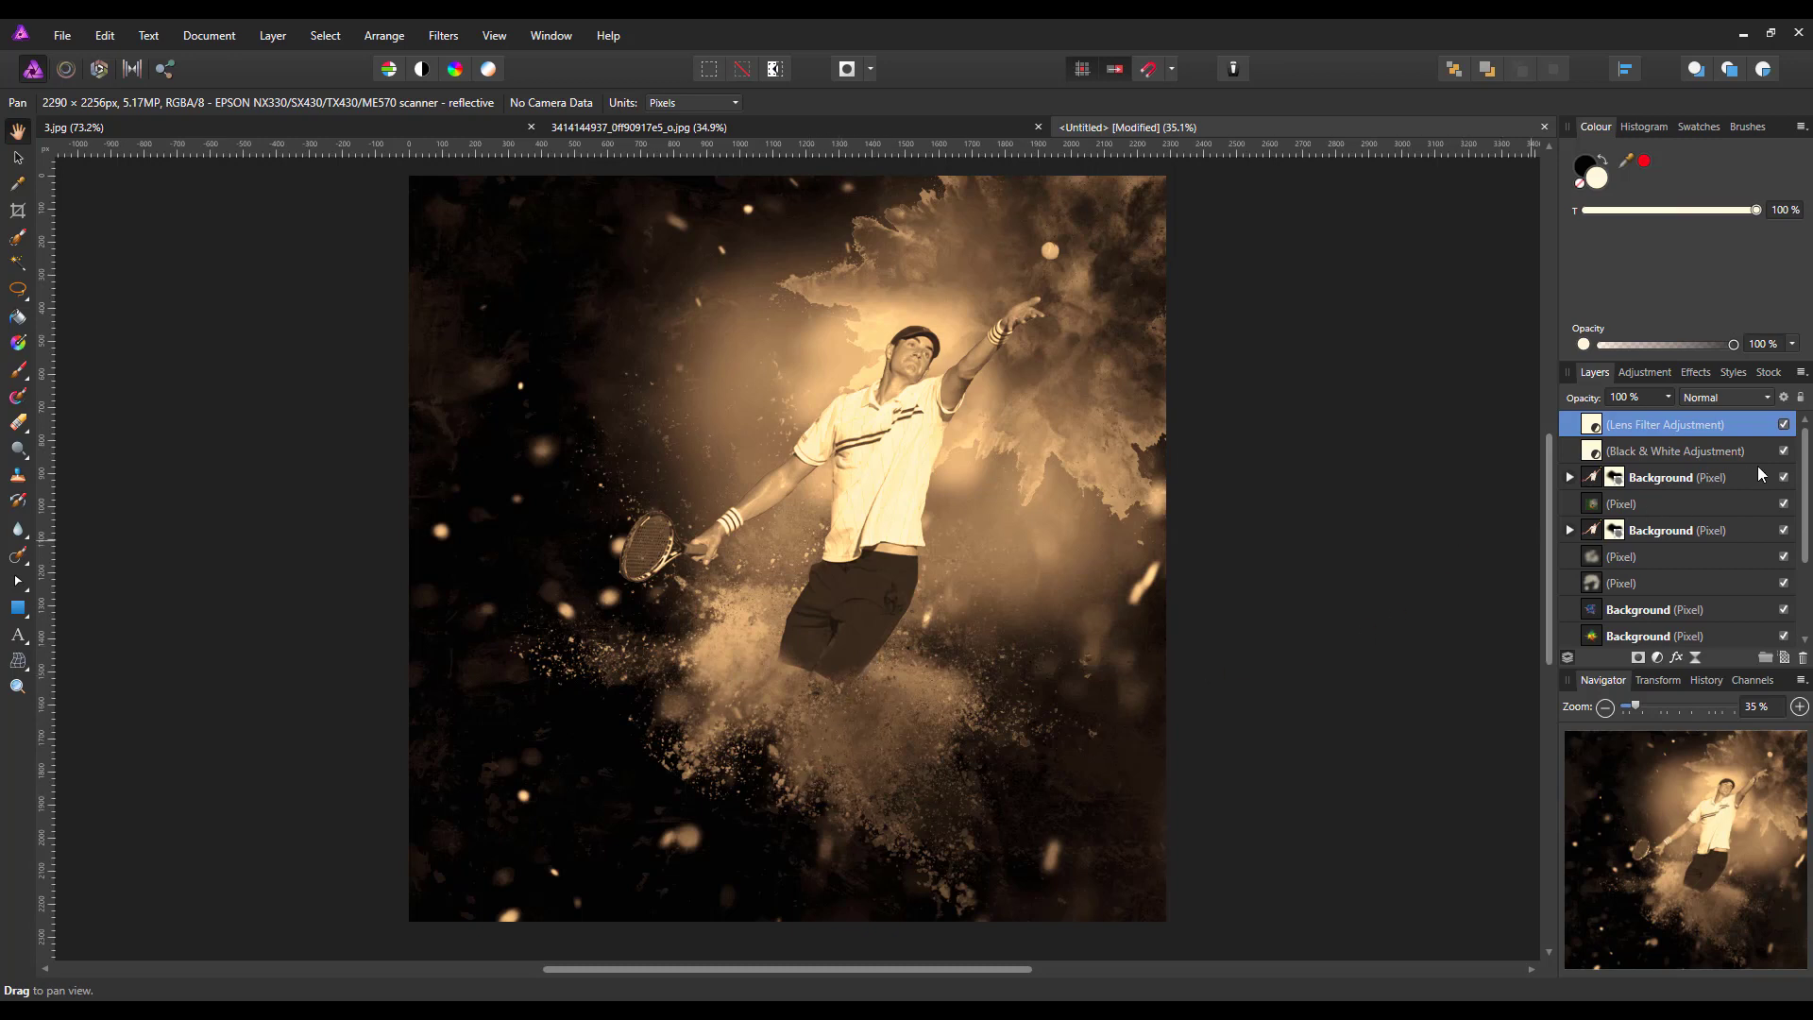
Hide the top adjustments and add Black & White below the player copy: Red 33, Yellow 121, Green 7, Cyan 46, Blue 10, Magenta -78 %
{"action": "left_click", "coordinate": [1783, 450]}
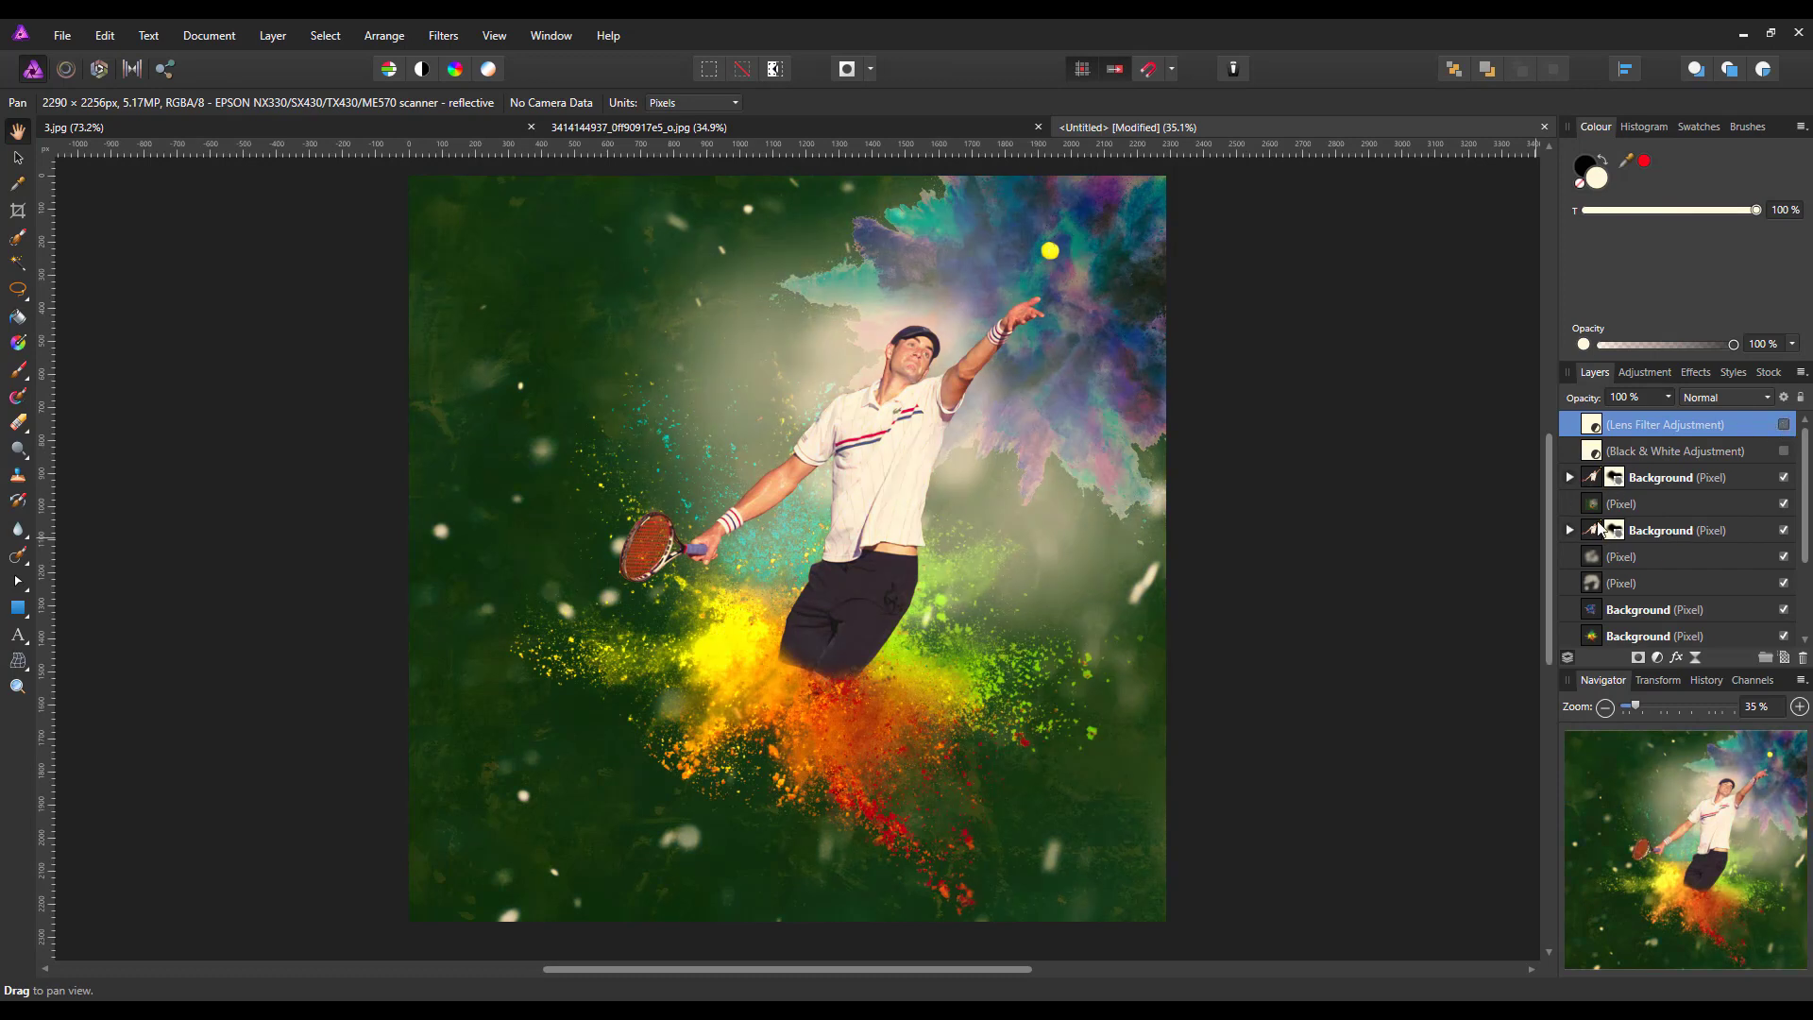
{"action": "left_click", "coordinate": [1674, 504]}
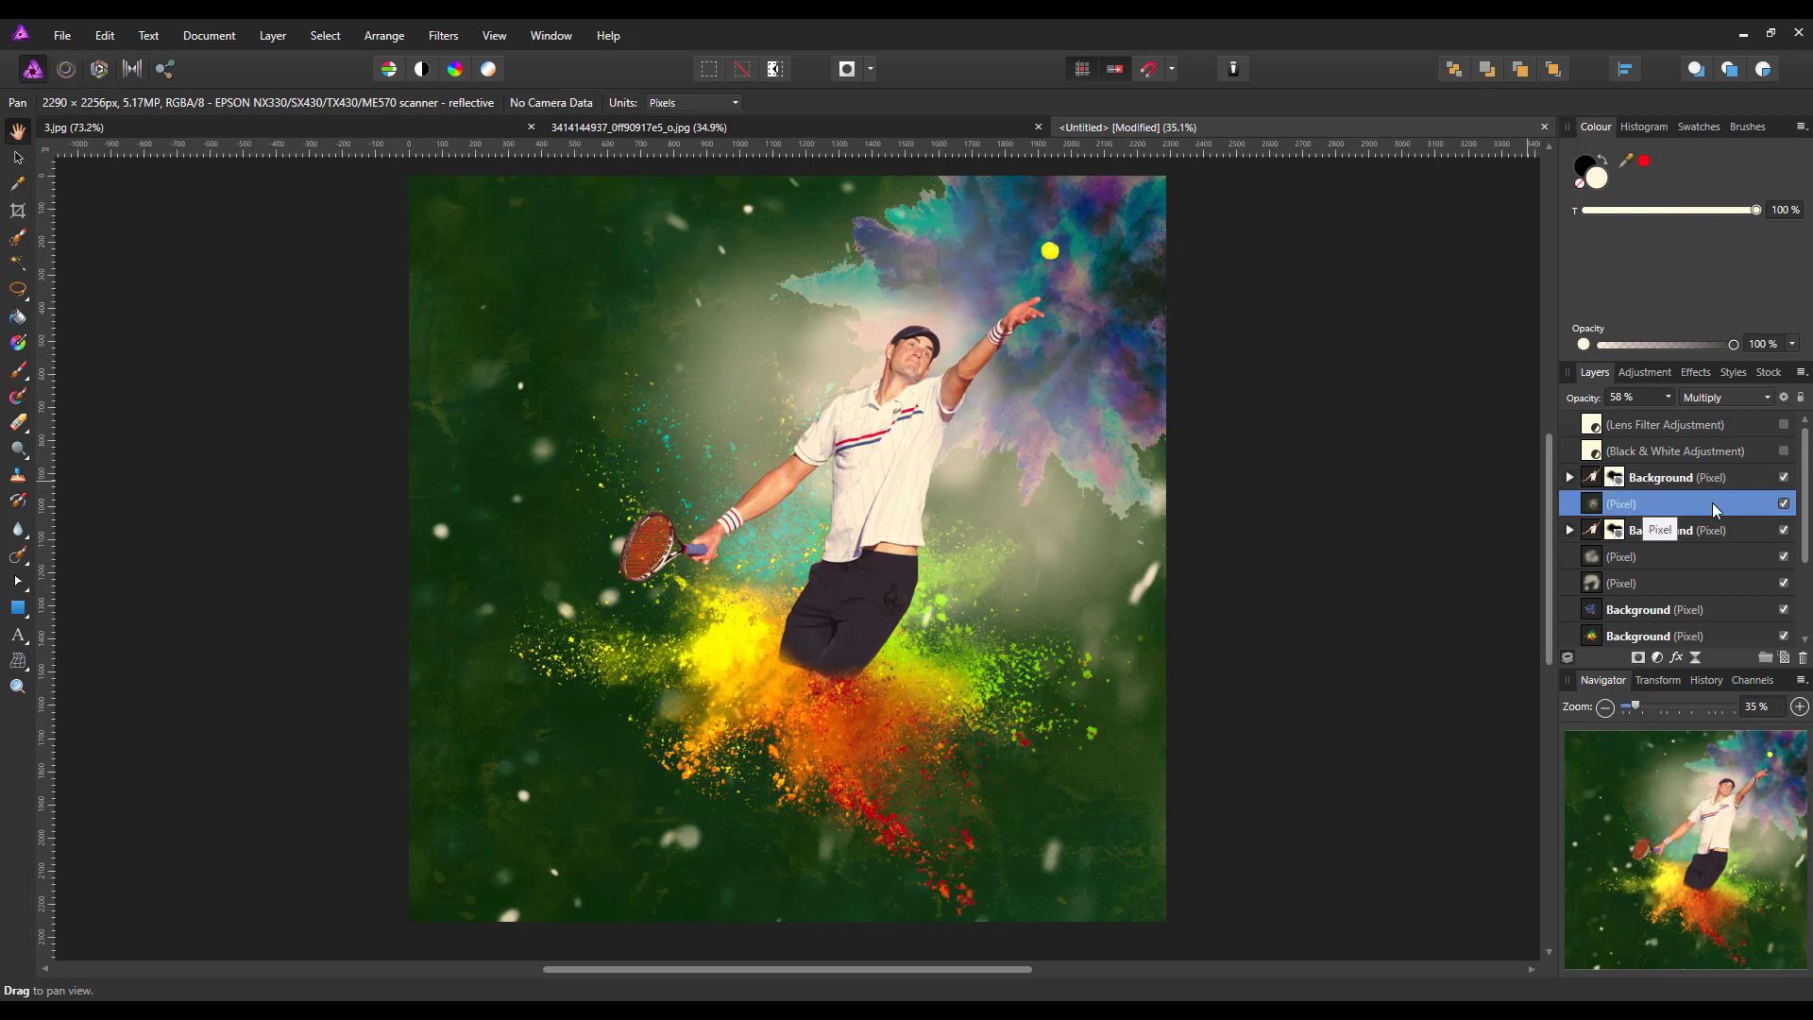
{"action": "left_click", "coordinate": [1658, 658]}
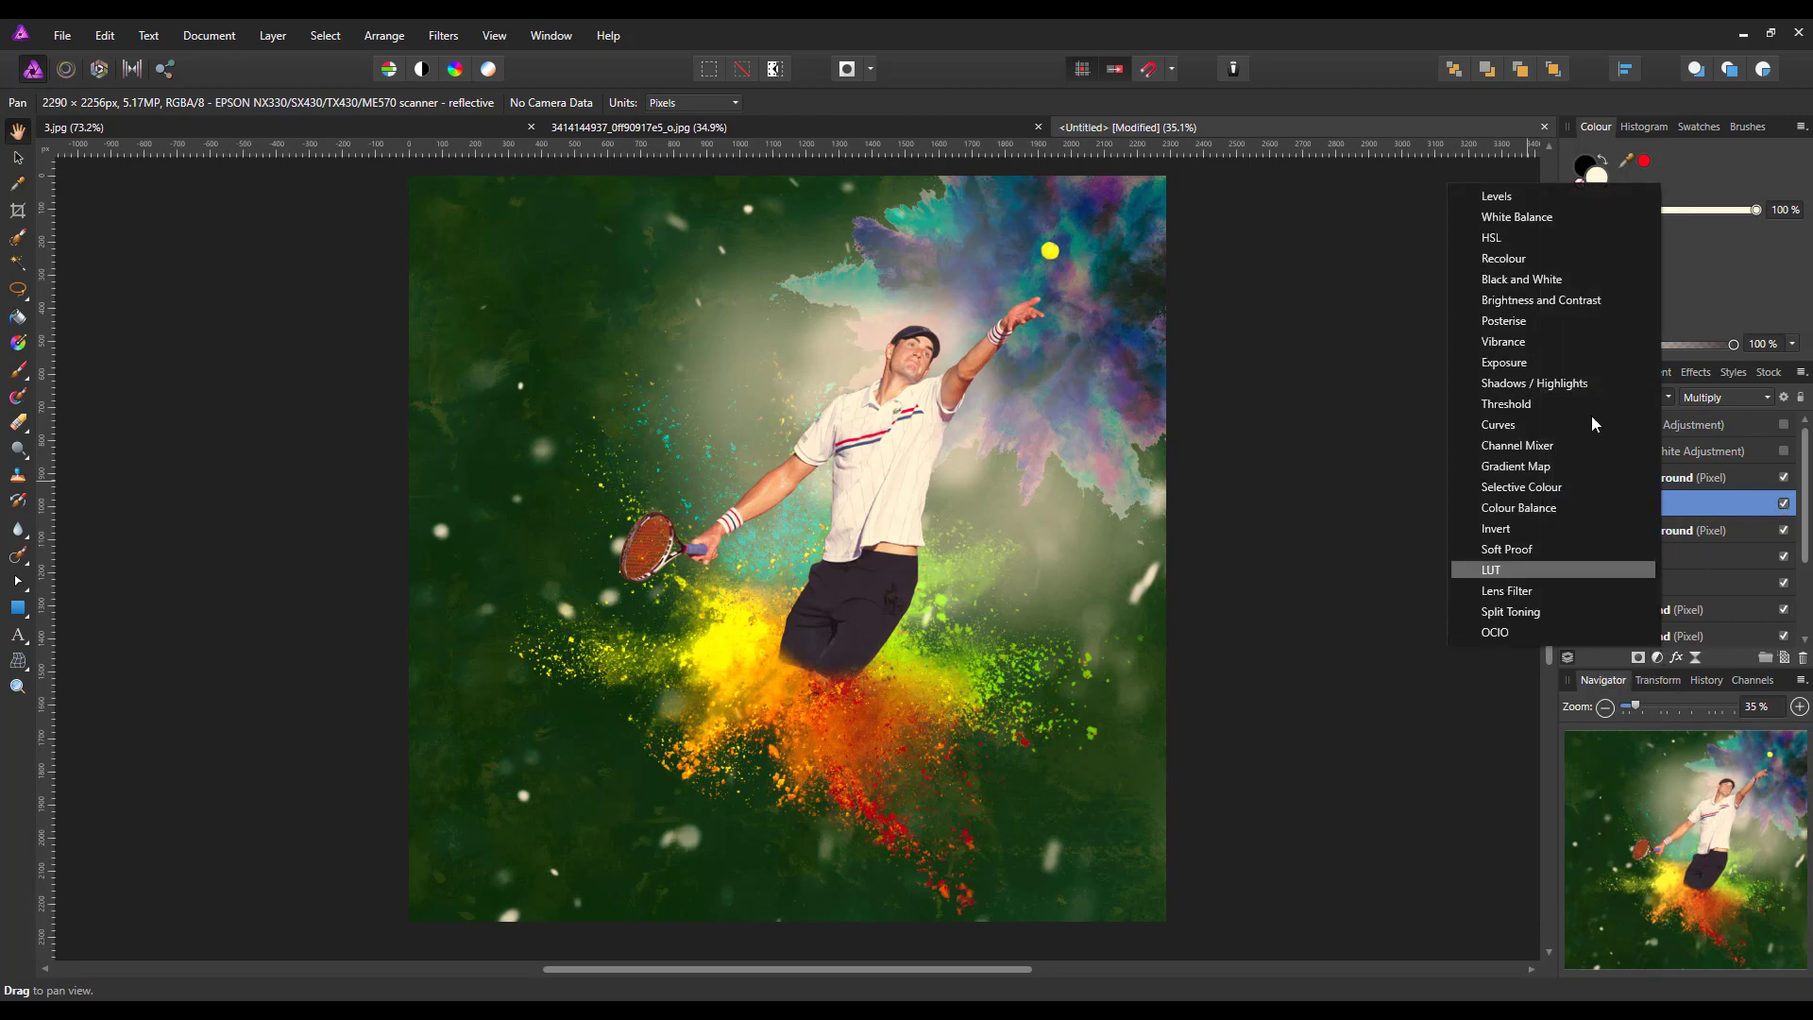
{"action": "left_click", "coordinate": [1518, 279]}
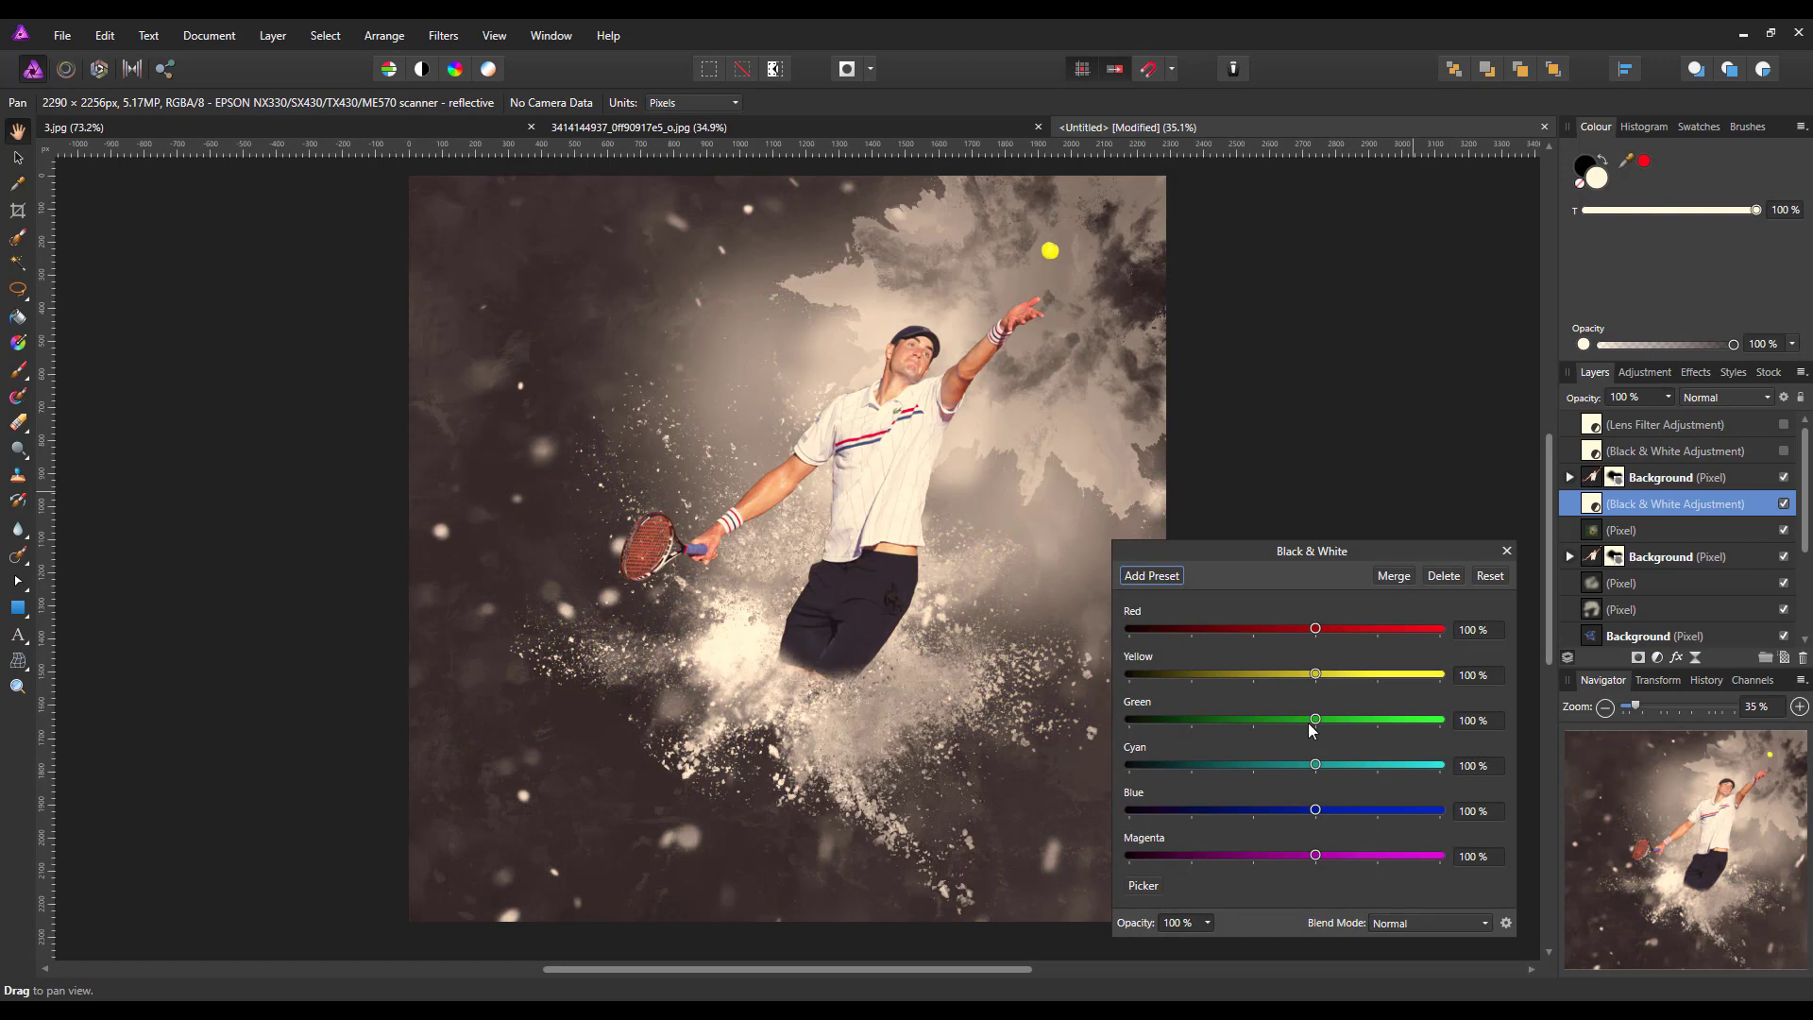
{"action": "left_click_drag", "start_coordinate": [1316, 629], "coordinate": [1218, 858]}
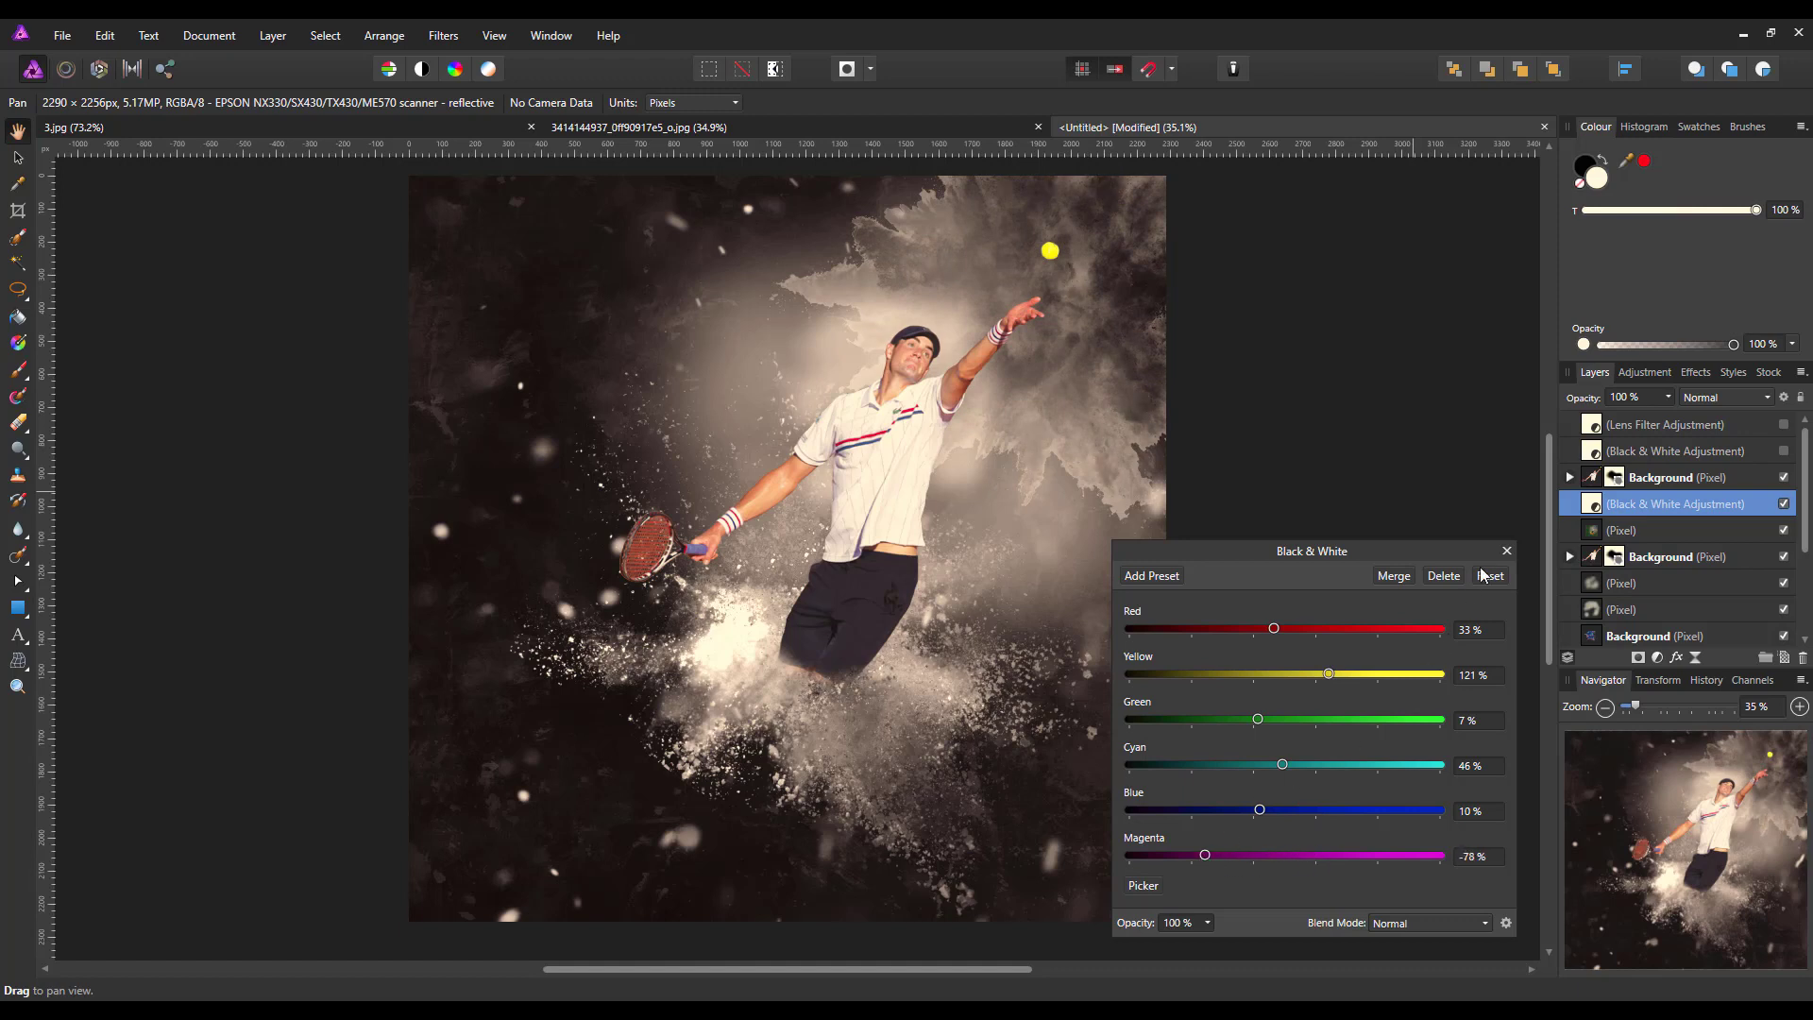
{"action": "left_click", "coordinate": [1507, 551]}
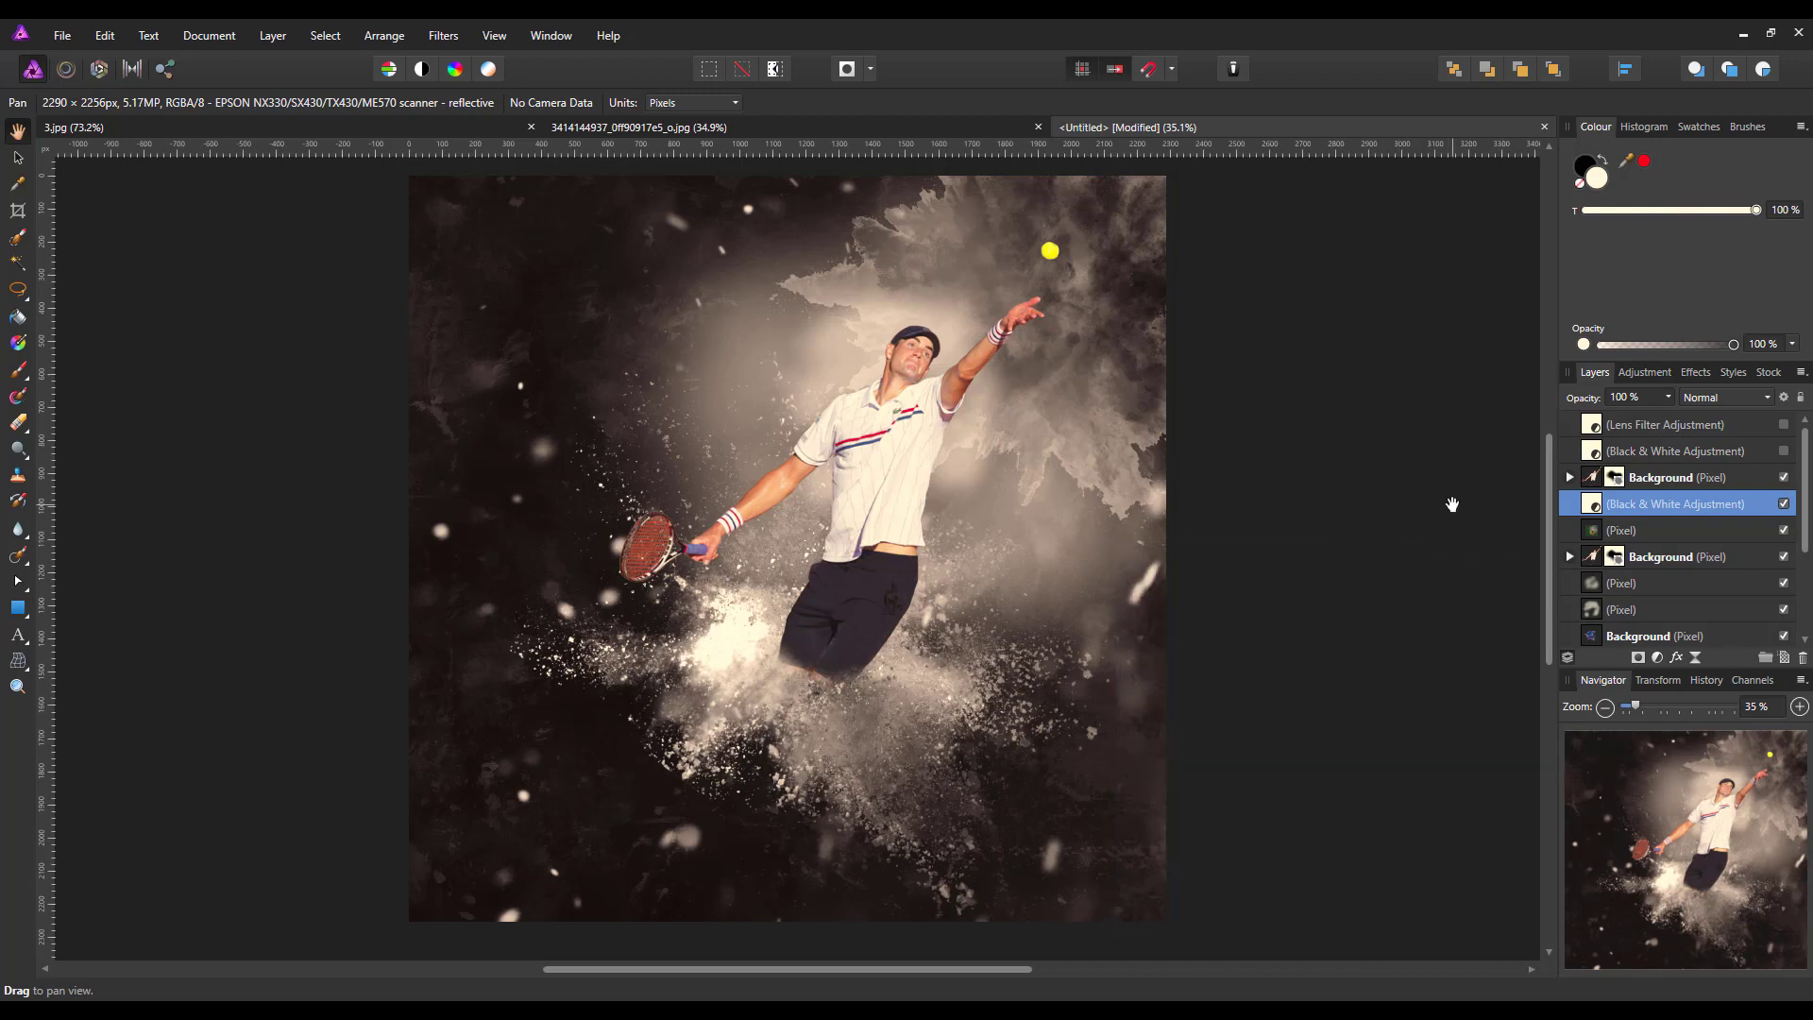
Add a Lens Filter adjustment above the lower Black & White adjustment with a pure red filter colour and an optical density well above 50 %
{"action": "left_click", "coordinate": [1656, 659]}
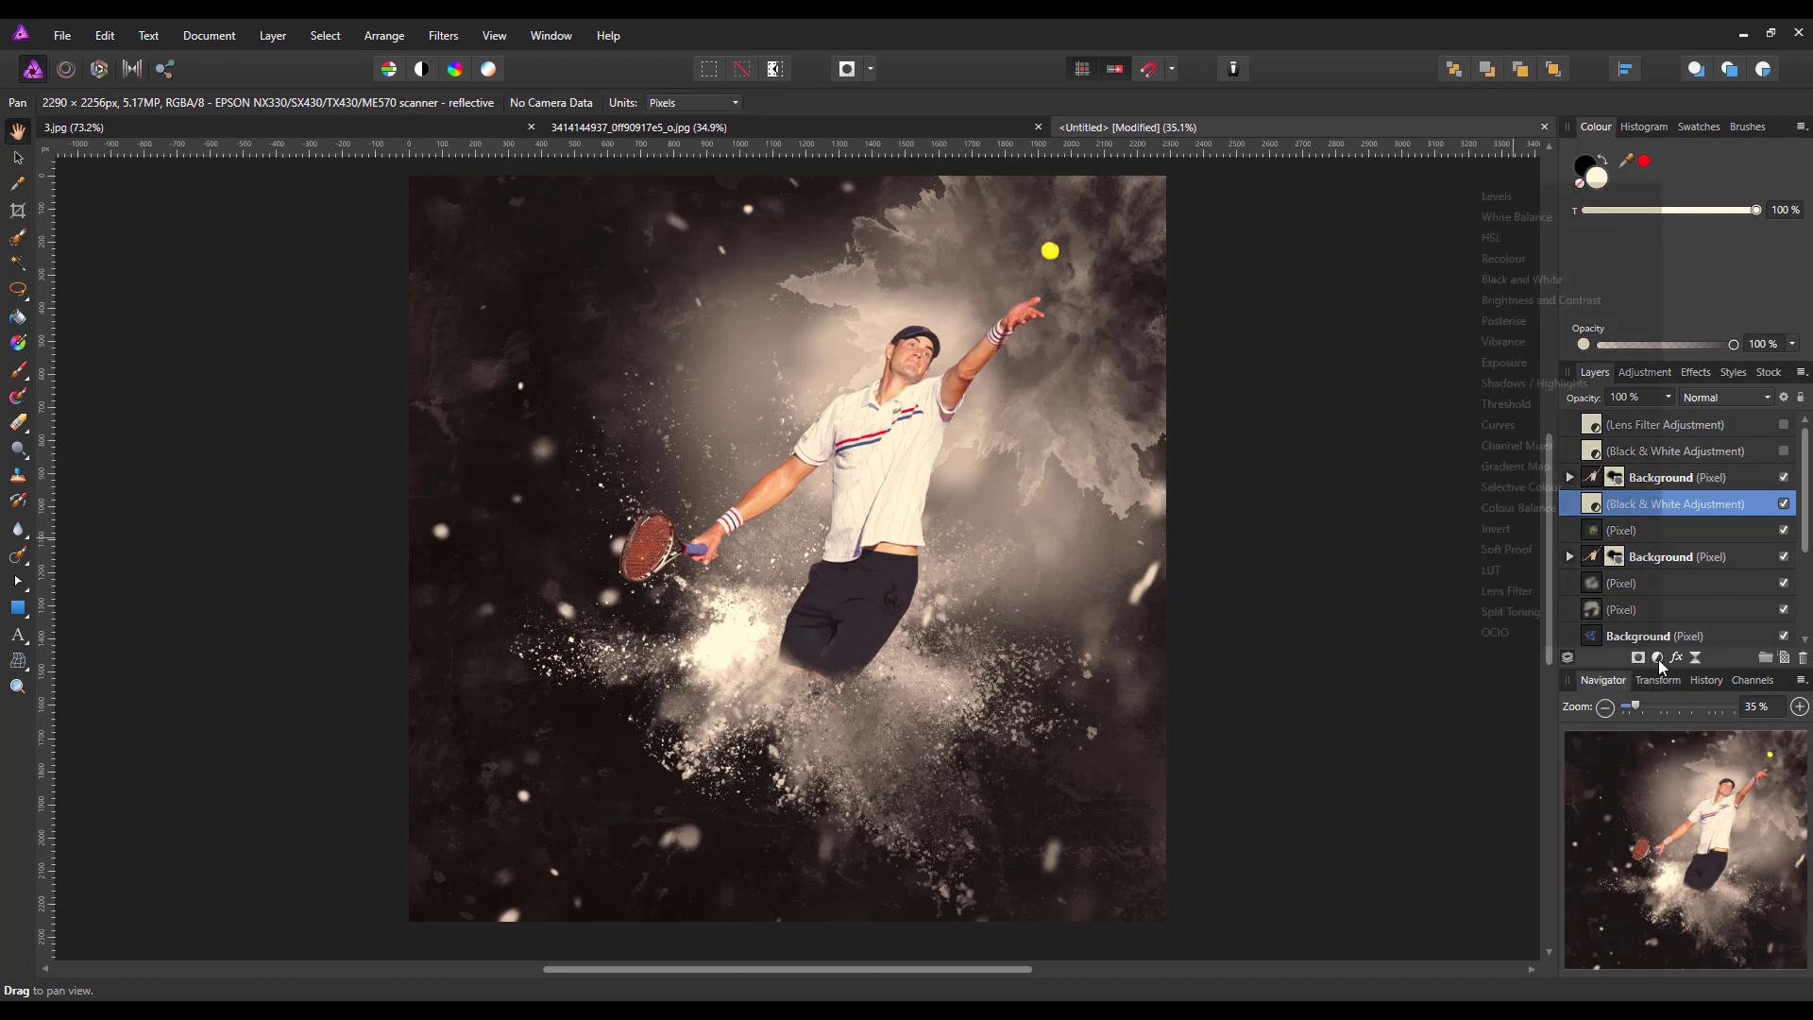
{"action": "left_click", "coordinate": [1514, 591]}
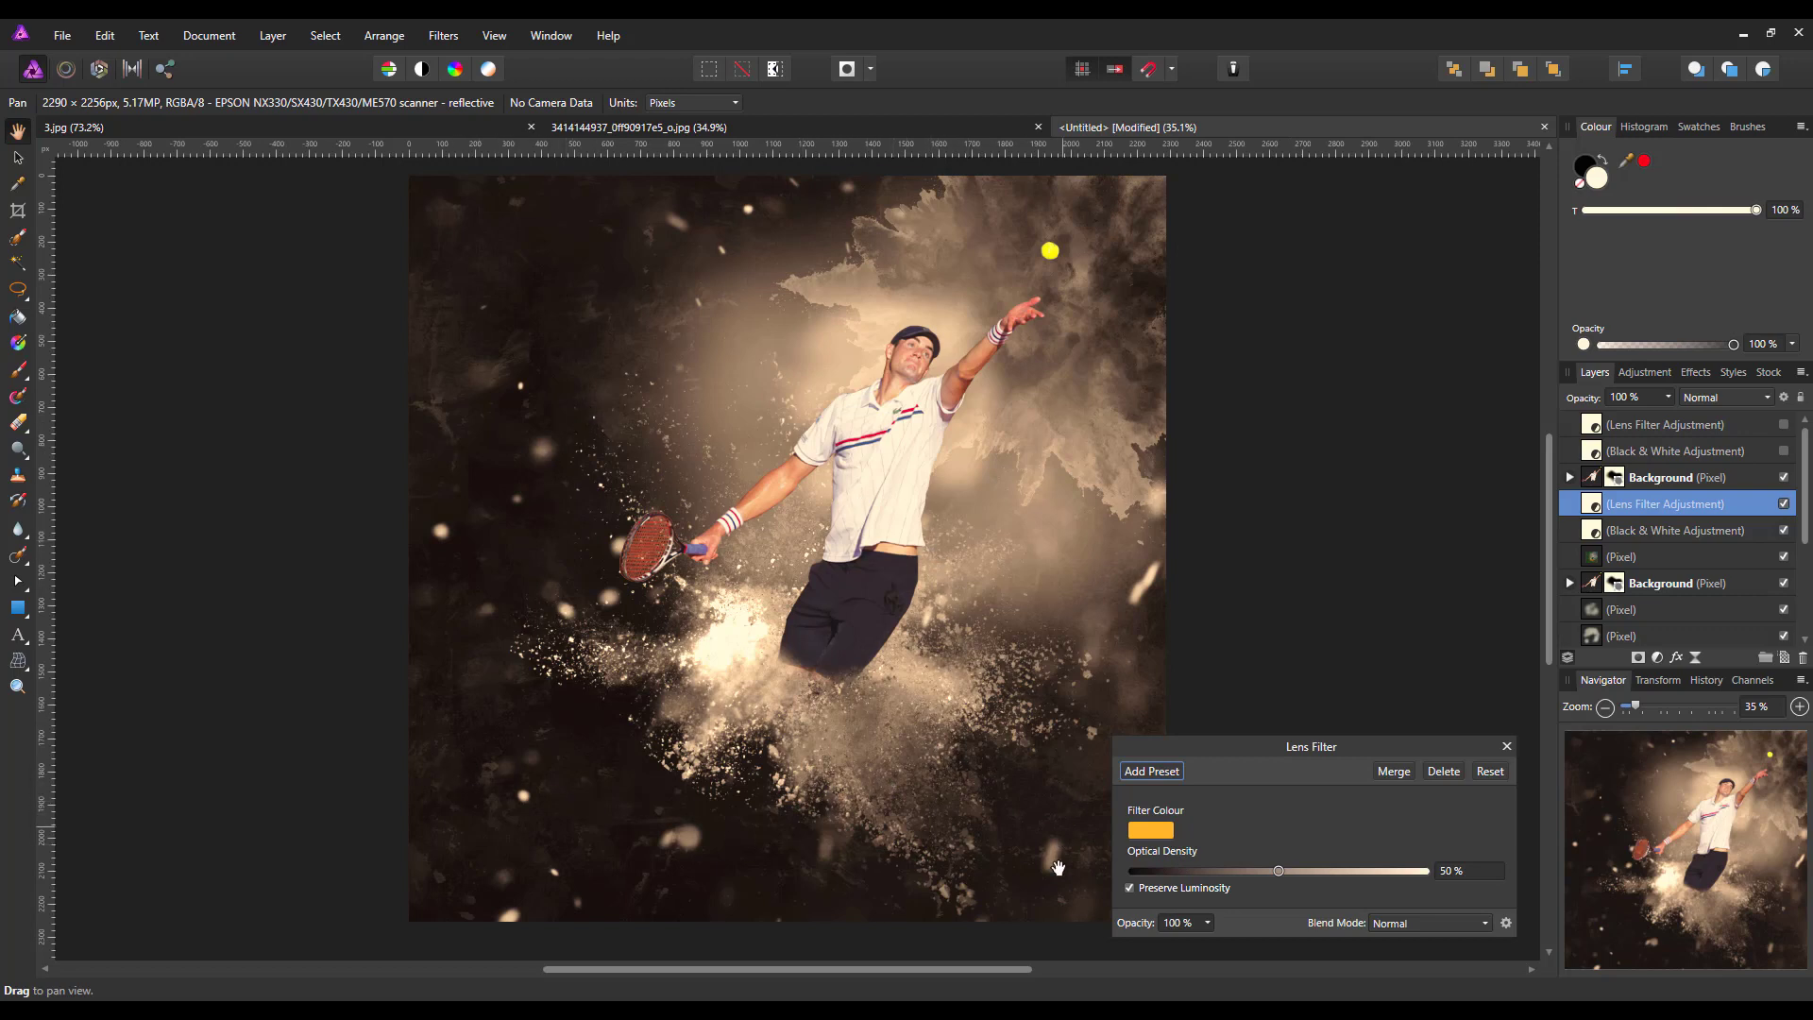
{"action": "left_click", "coordinate": [1157, 836]}
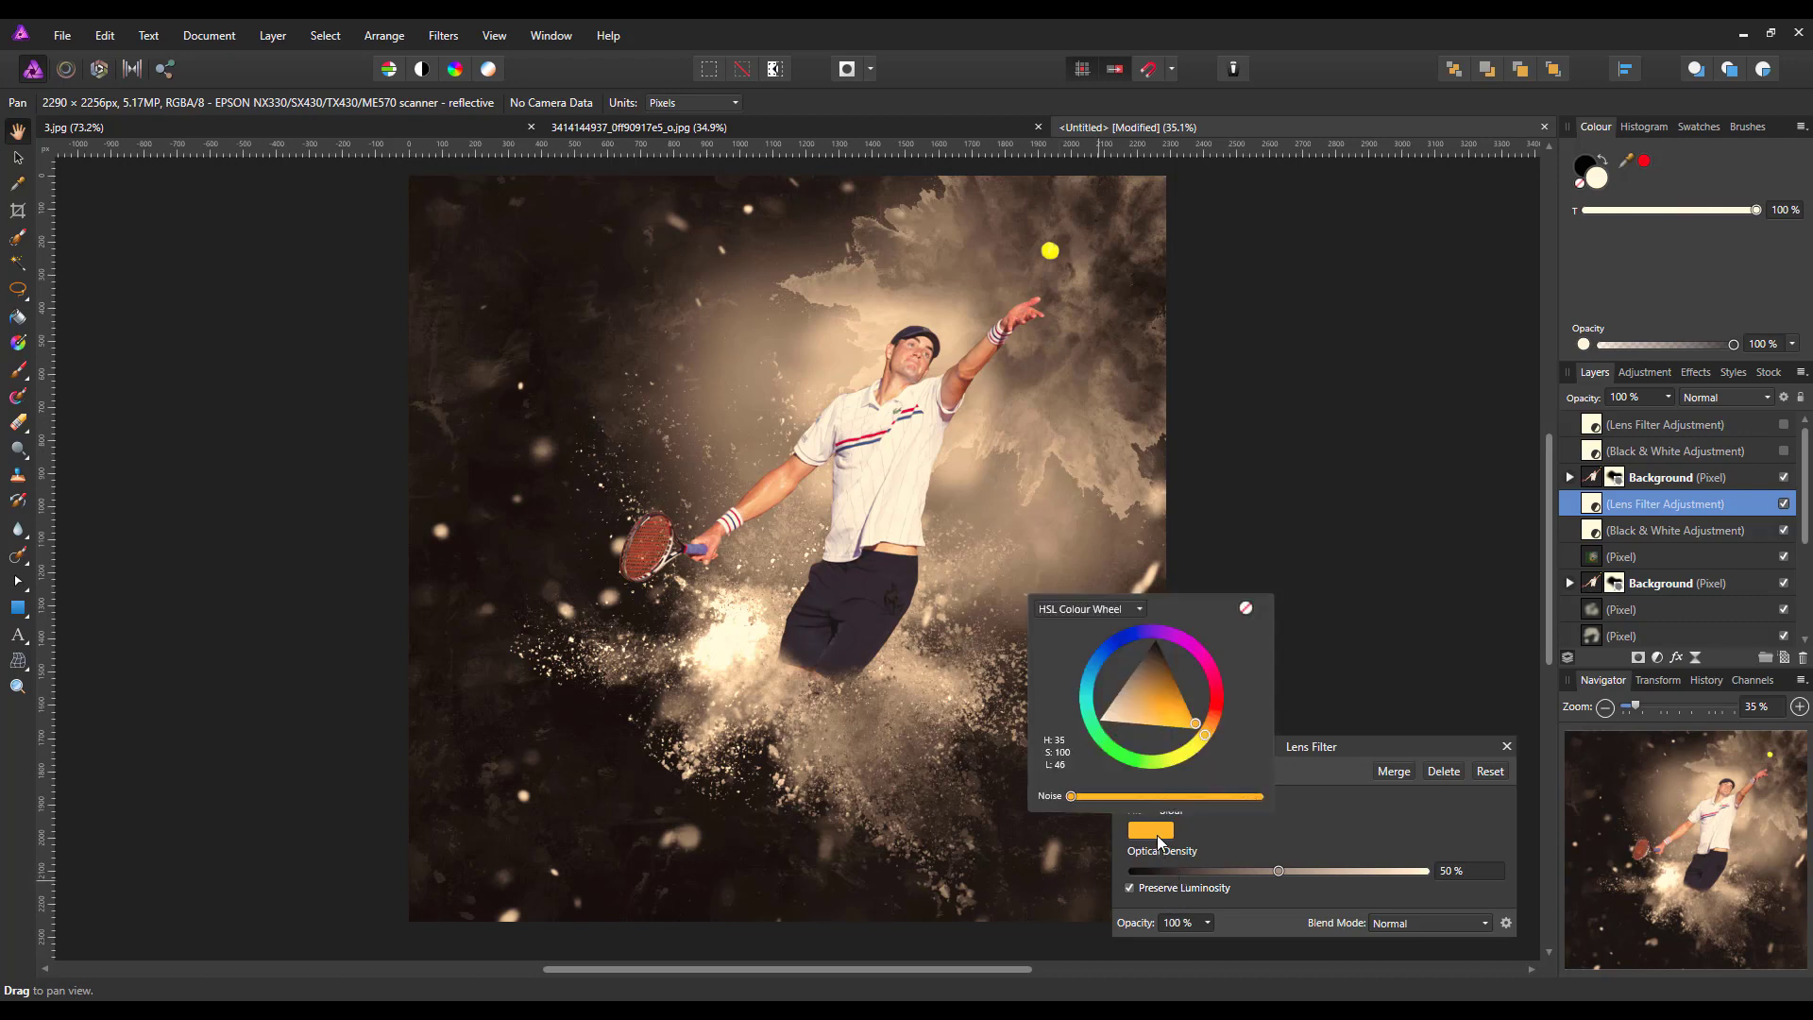
{"action": "left_click", "coordinate": [1217, 694]}
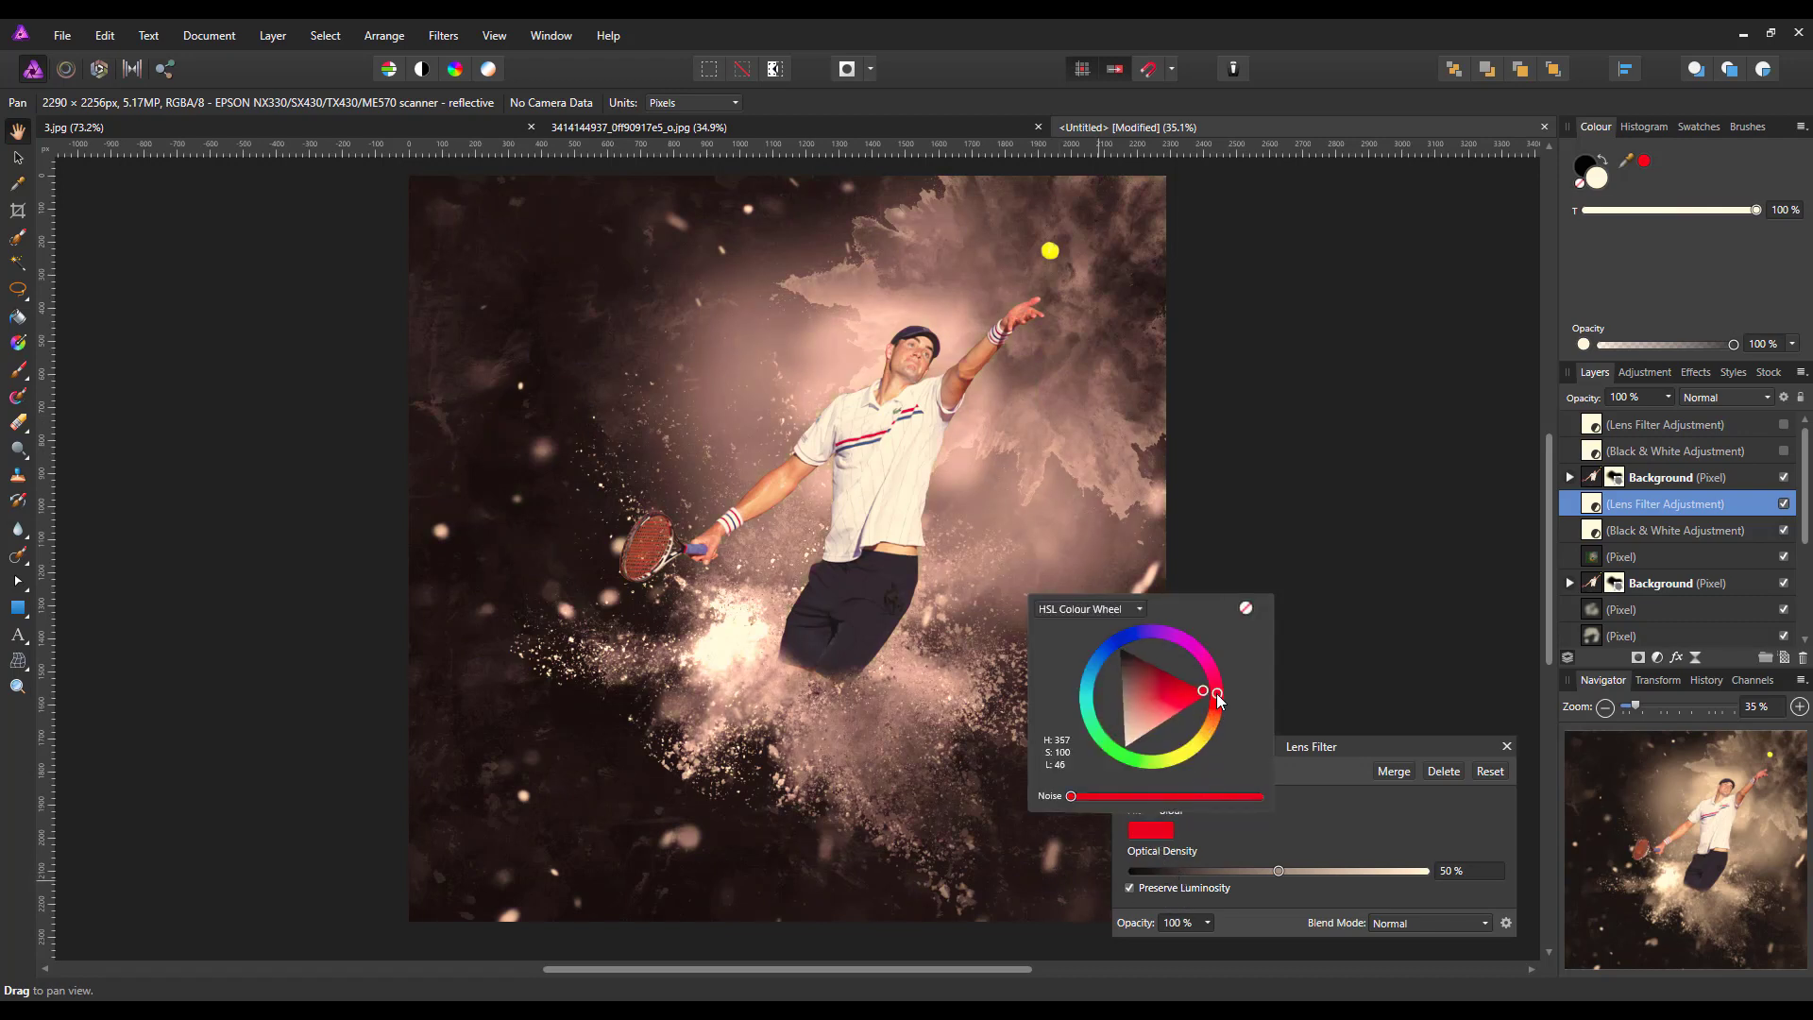
{"action": "left_click_drag", "start_coordinate": [1217, 695], "coordinate": [1204, 704]}
{"action": "left_click", "coordinate": [1195, 691]}
{"action": "left_click", "coordinate": [1221, 701]}
{"action": "left_click", "coordinate": [1322, 823]}
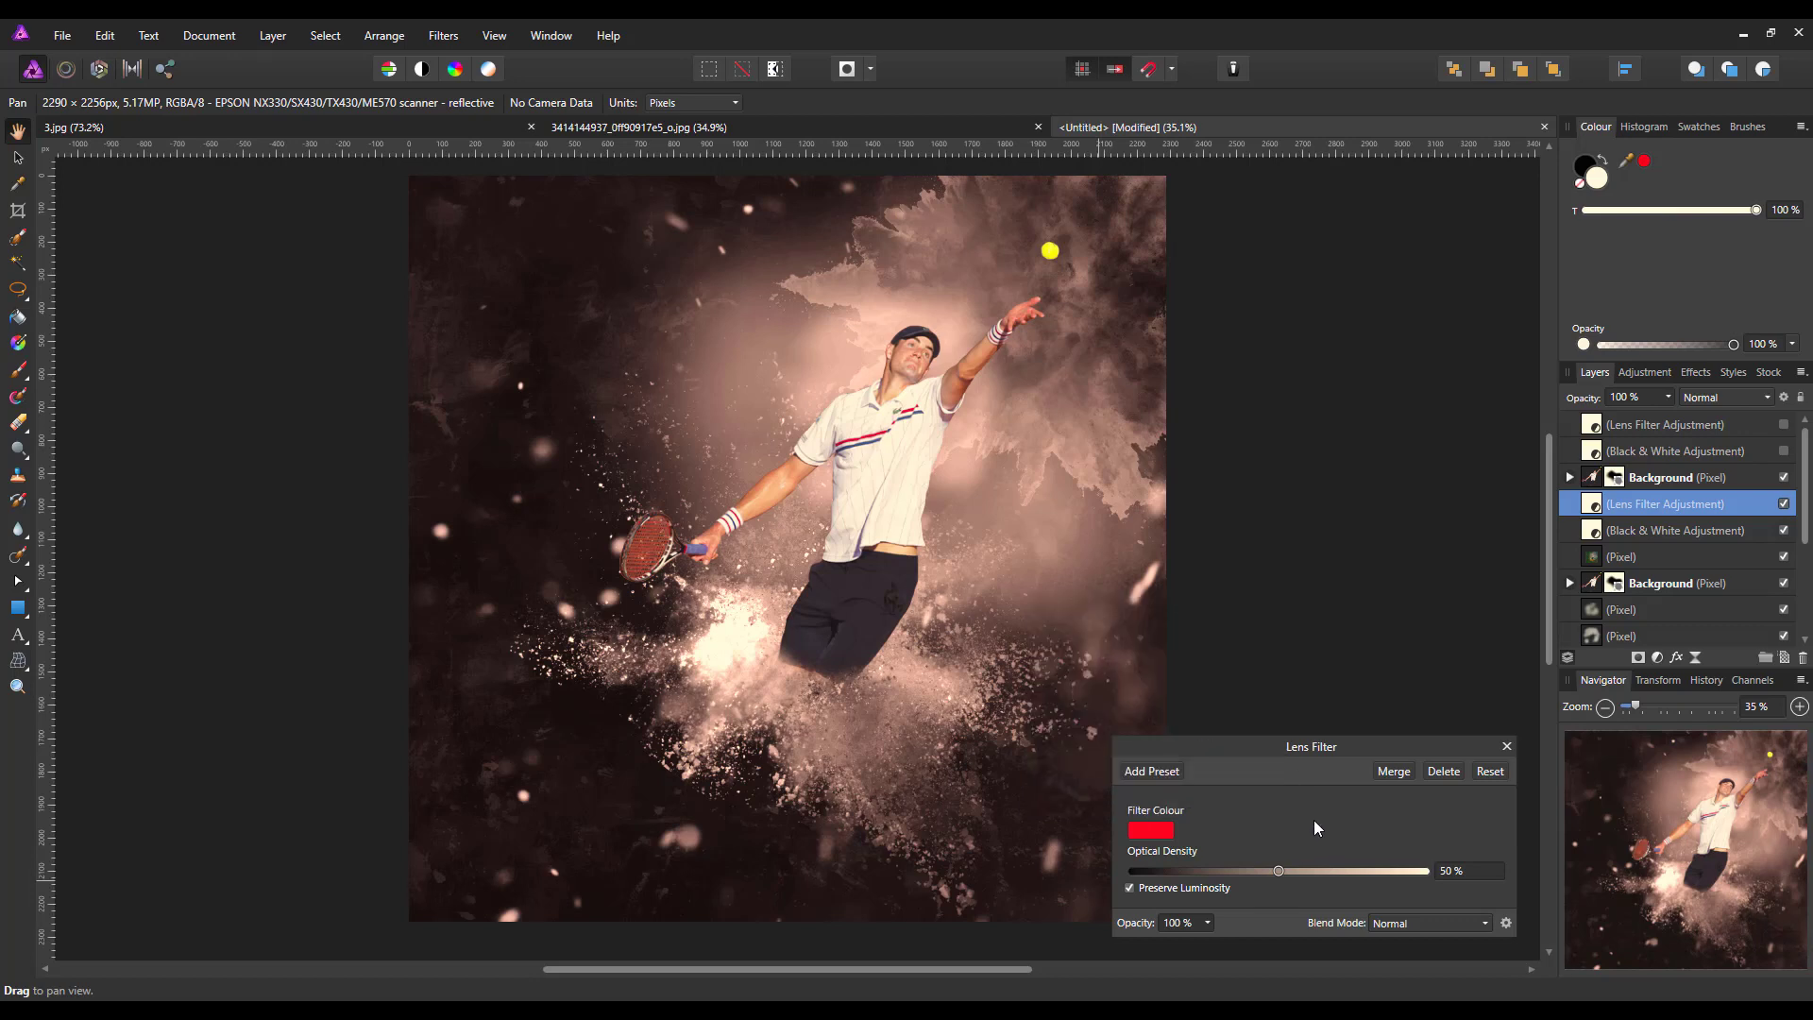
{"action": "left_click_drag", "start_coordinate": [1279, 871], "coordinate": [1365, 865]}
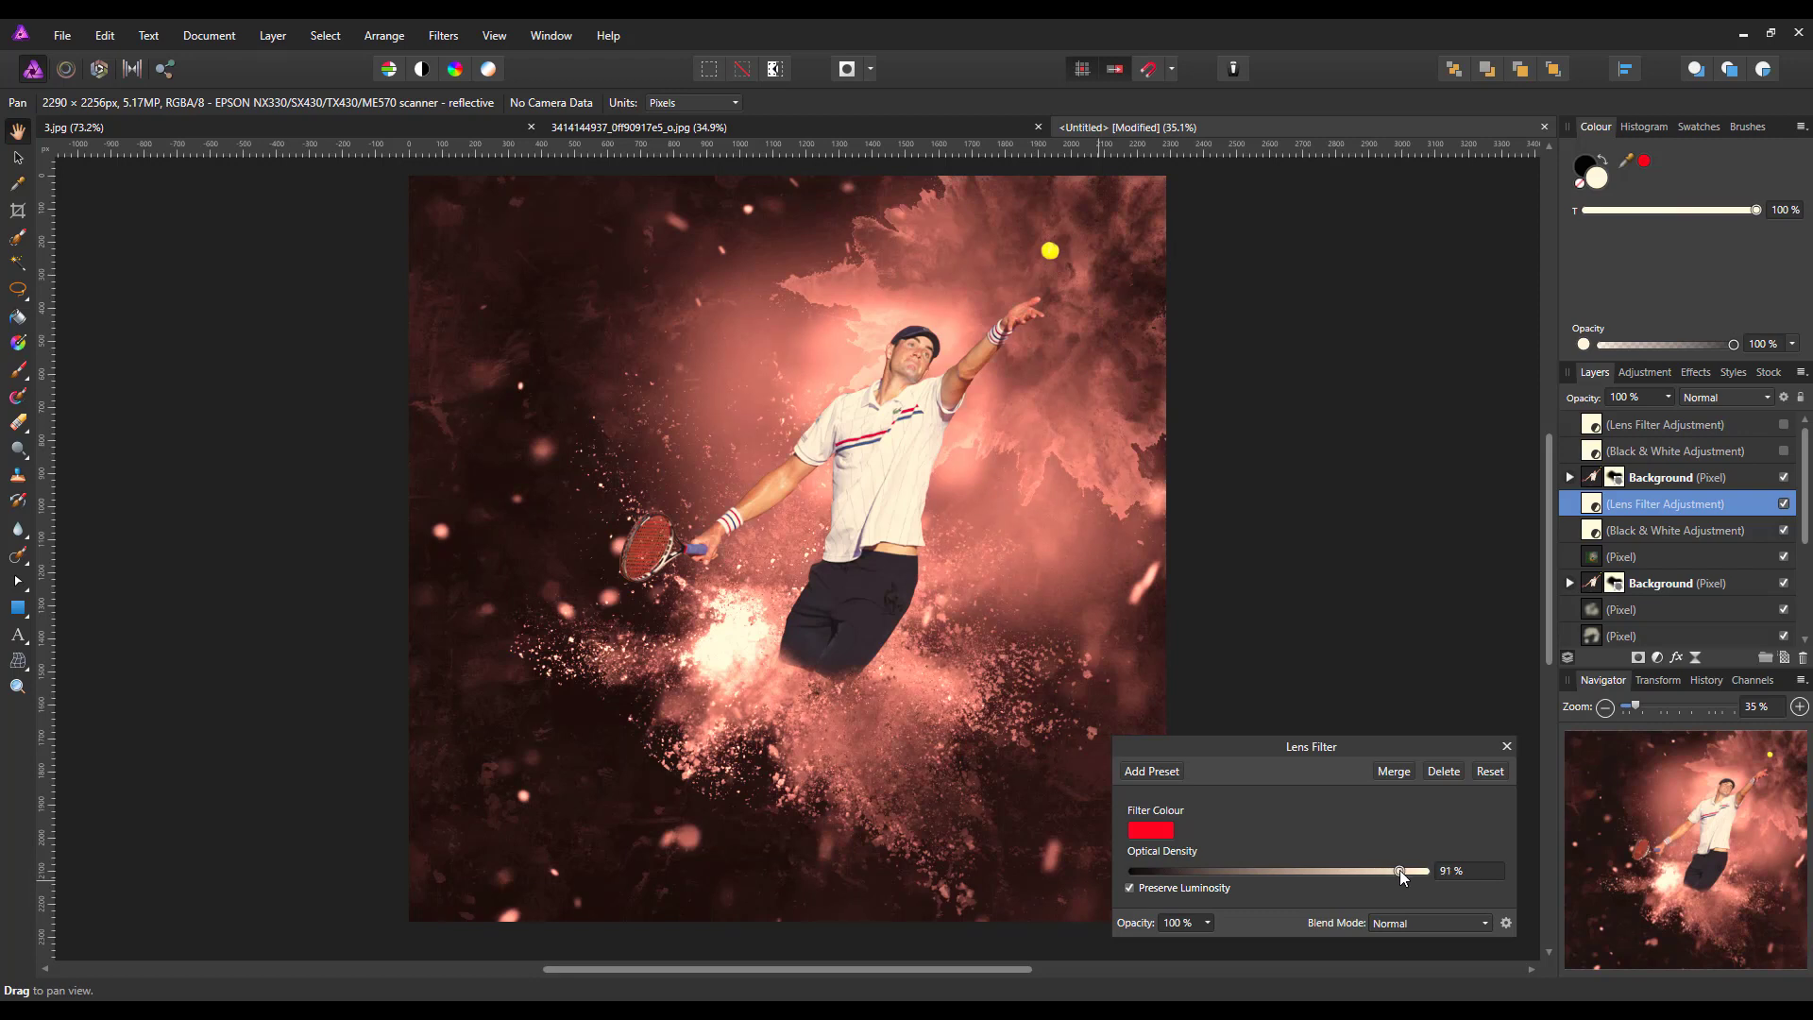
{"action": "left_click", "coordinate": [1506, 747]}
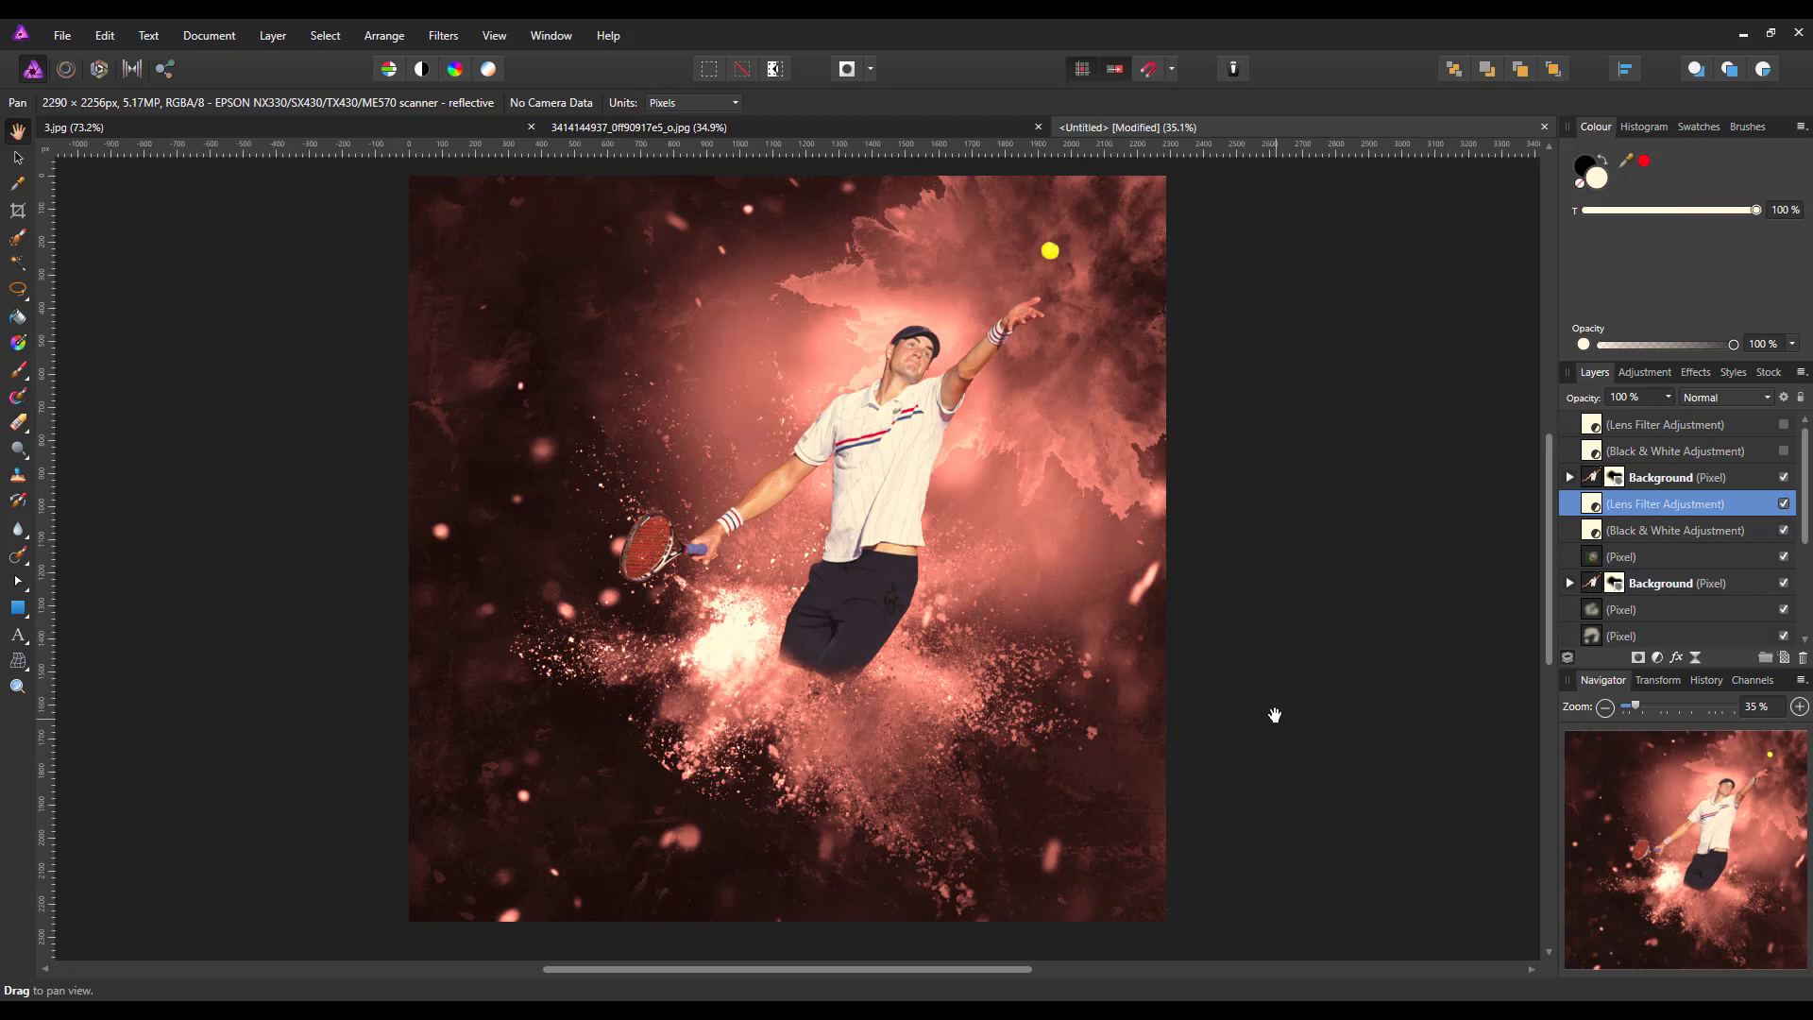
Compare the image with and without the red Lens Filter and Black & White adjustments below the player copy, leaving both hidden
{"action": "left_click", "coordinate": [1783, 530]}
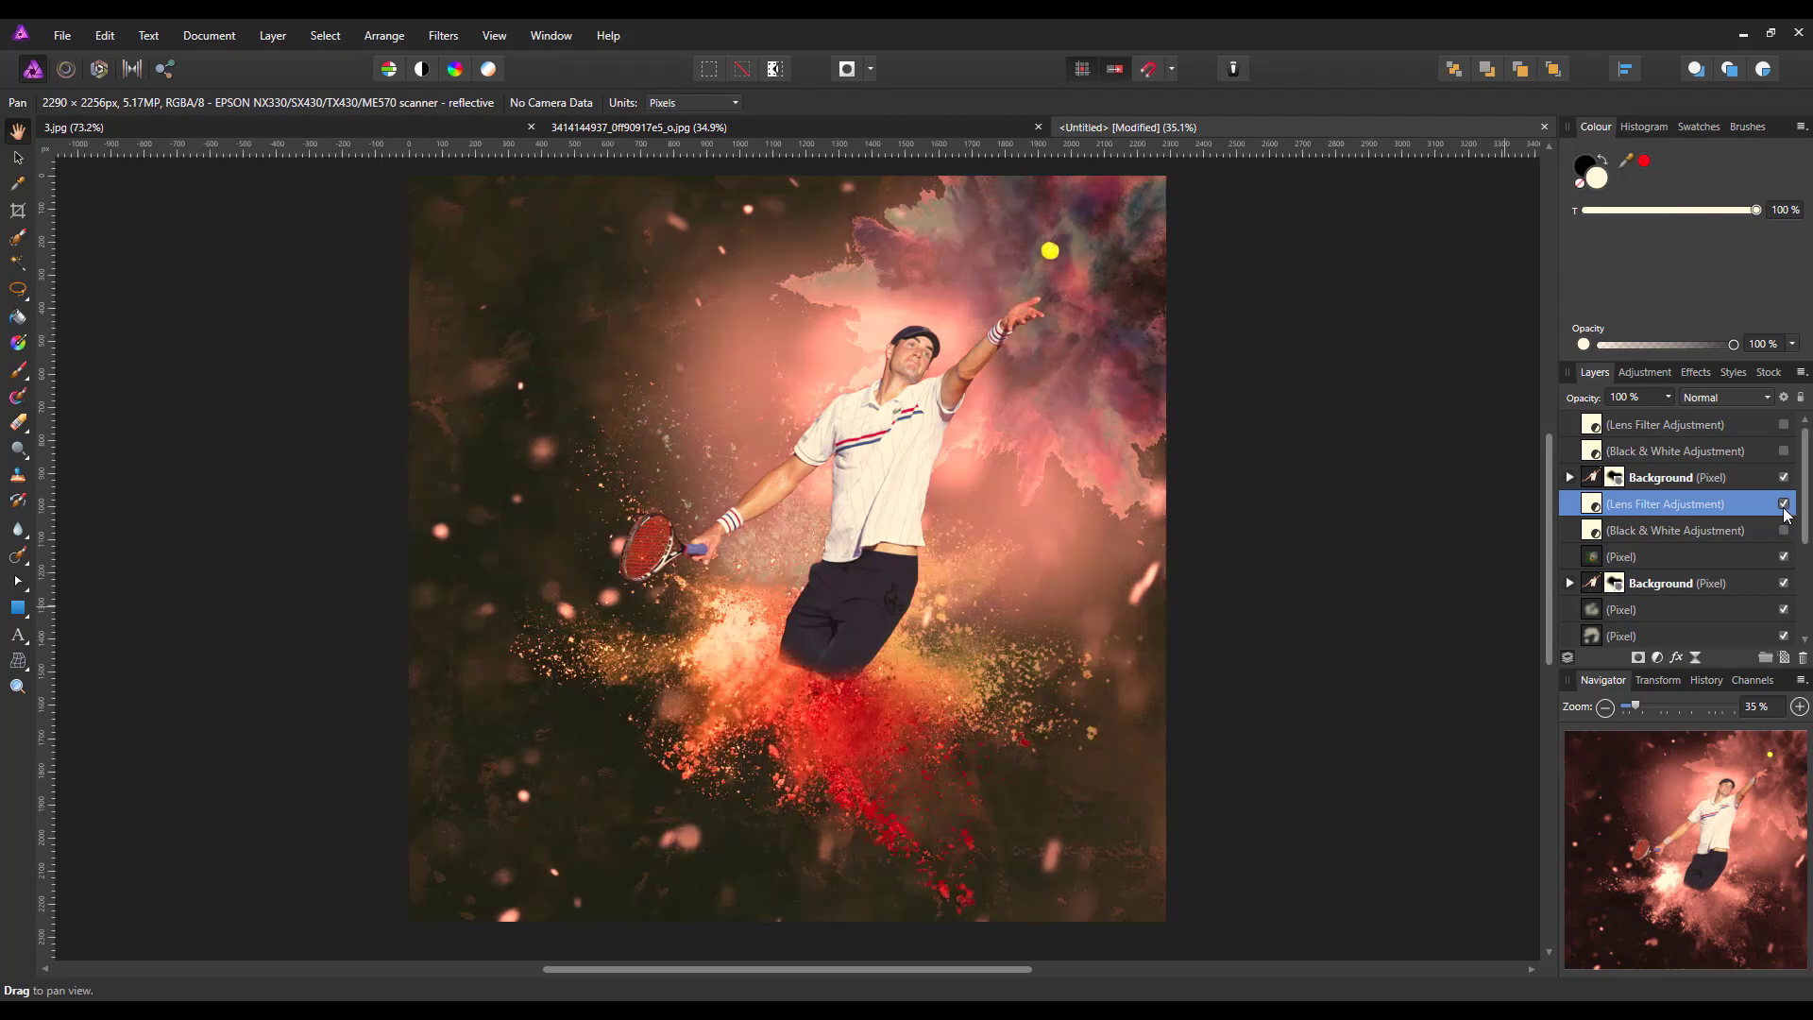
{"action": "left_click", "coordinate": [1784, 505]}
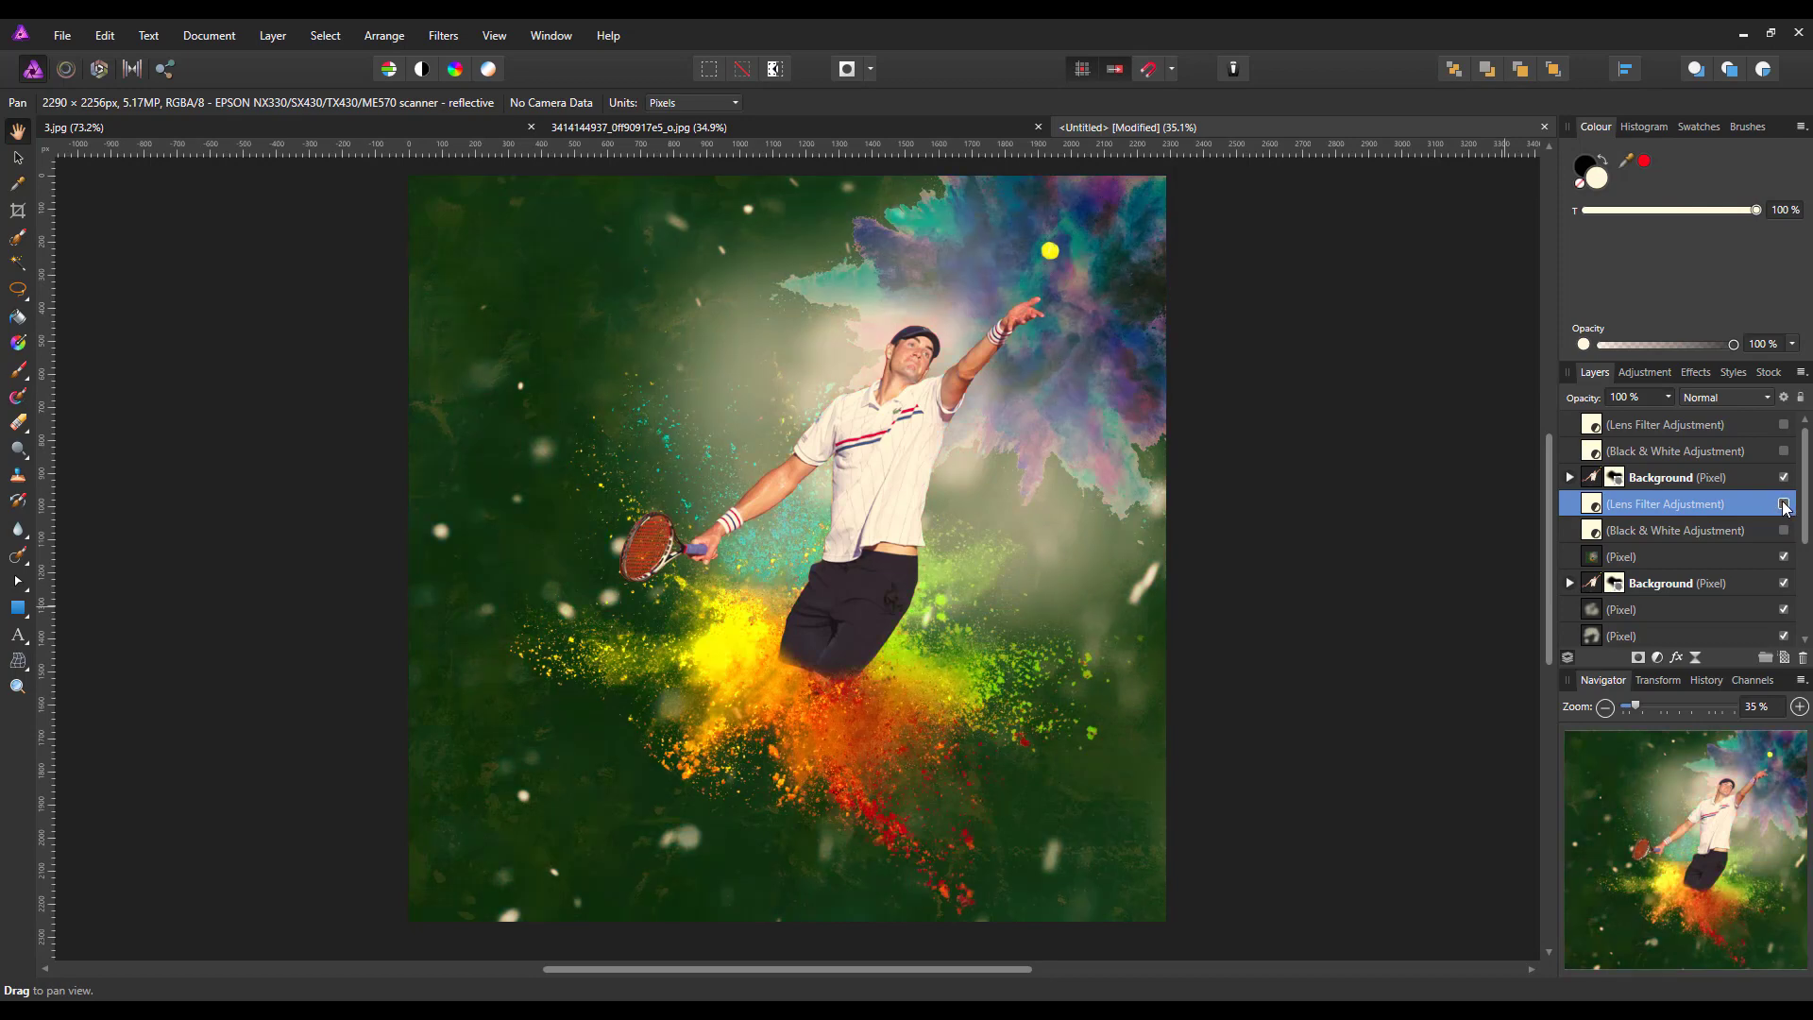
{"action": "left_click", "coordinate": [1784, 530]}
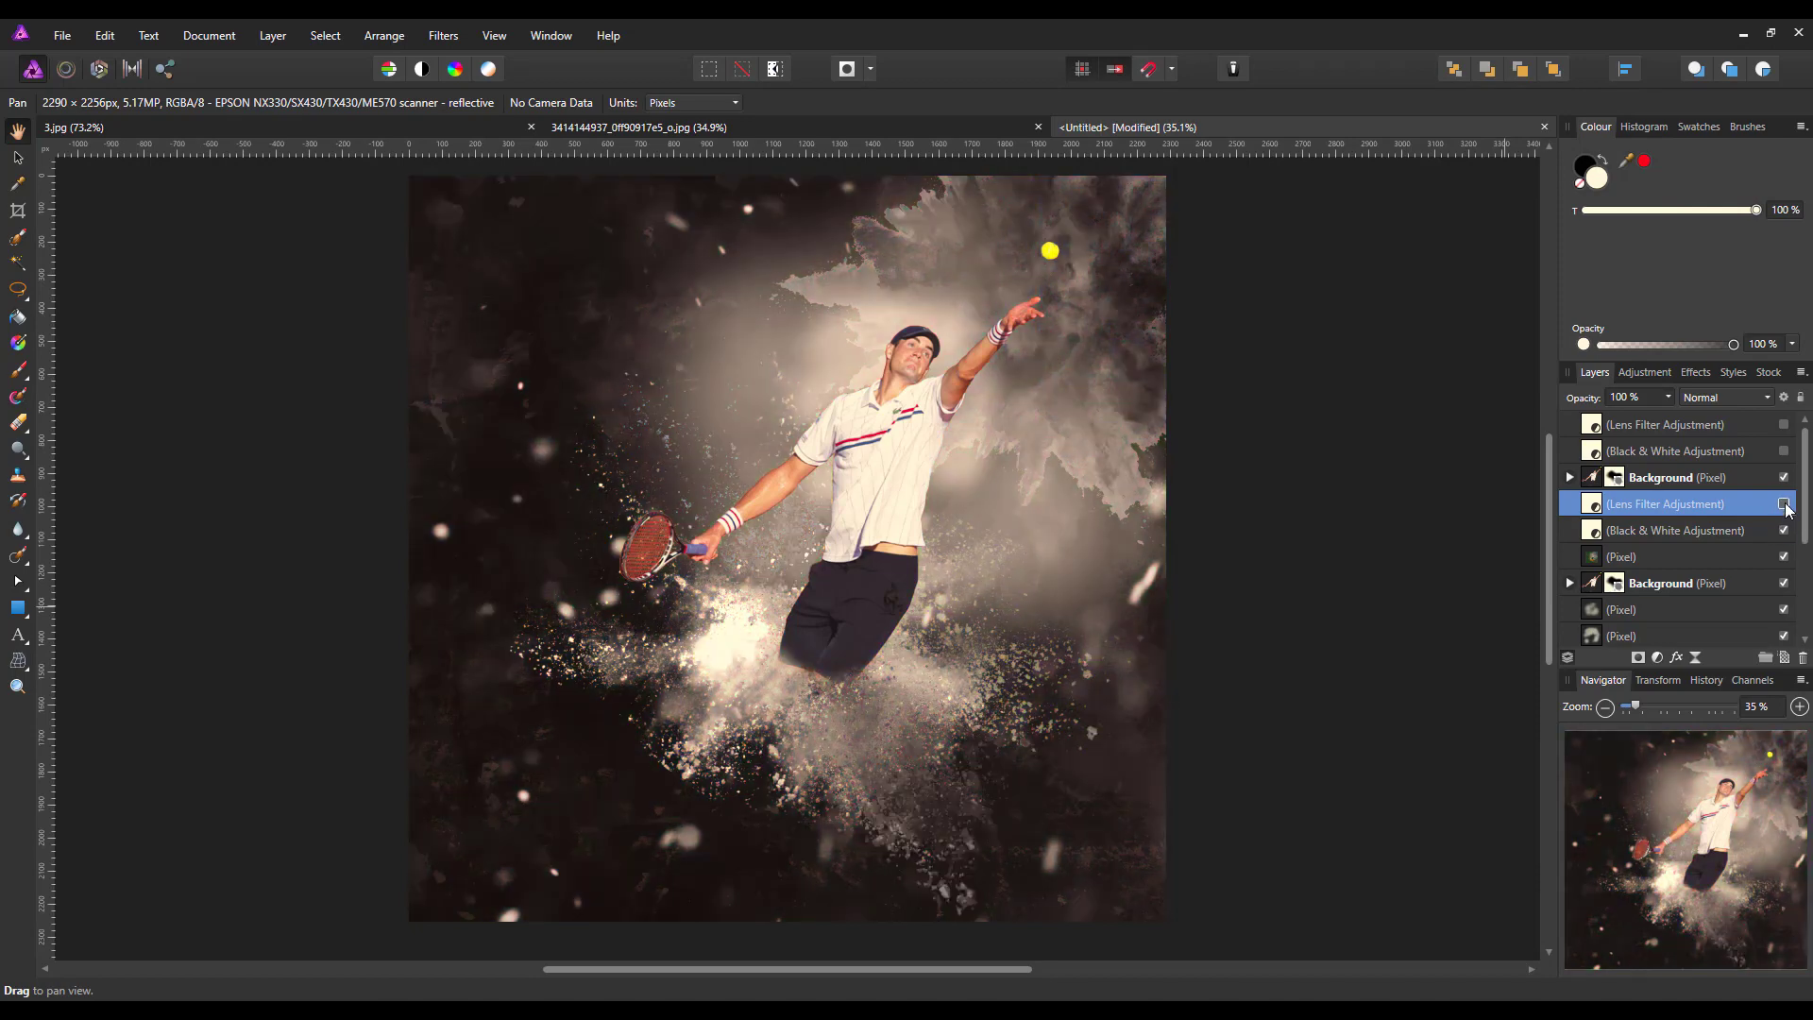
{"action": "left_click", "coordinate": [1784, 504]}
{"action": "left_click", "coordinate": [1784, 504]}
{"action": "left_click", "coordinate": [1783, 504]}
{"action": "left_click", "coordinate": [1783, 505]}
{"action": "left_click", "coordinate": [1784, 531]}
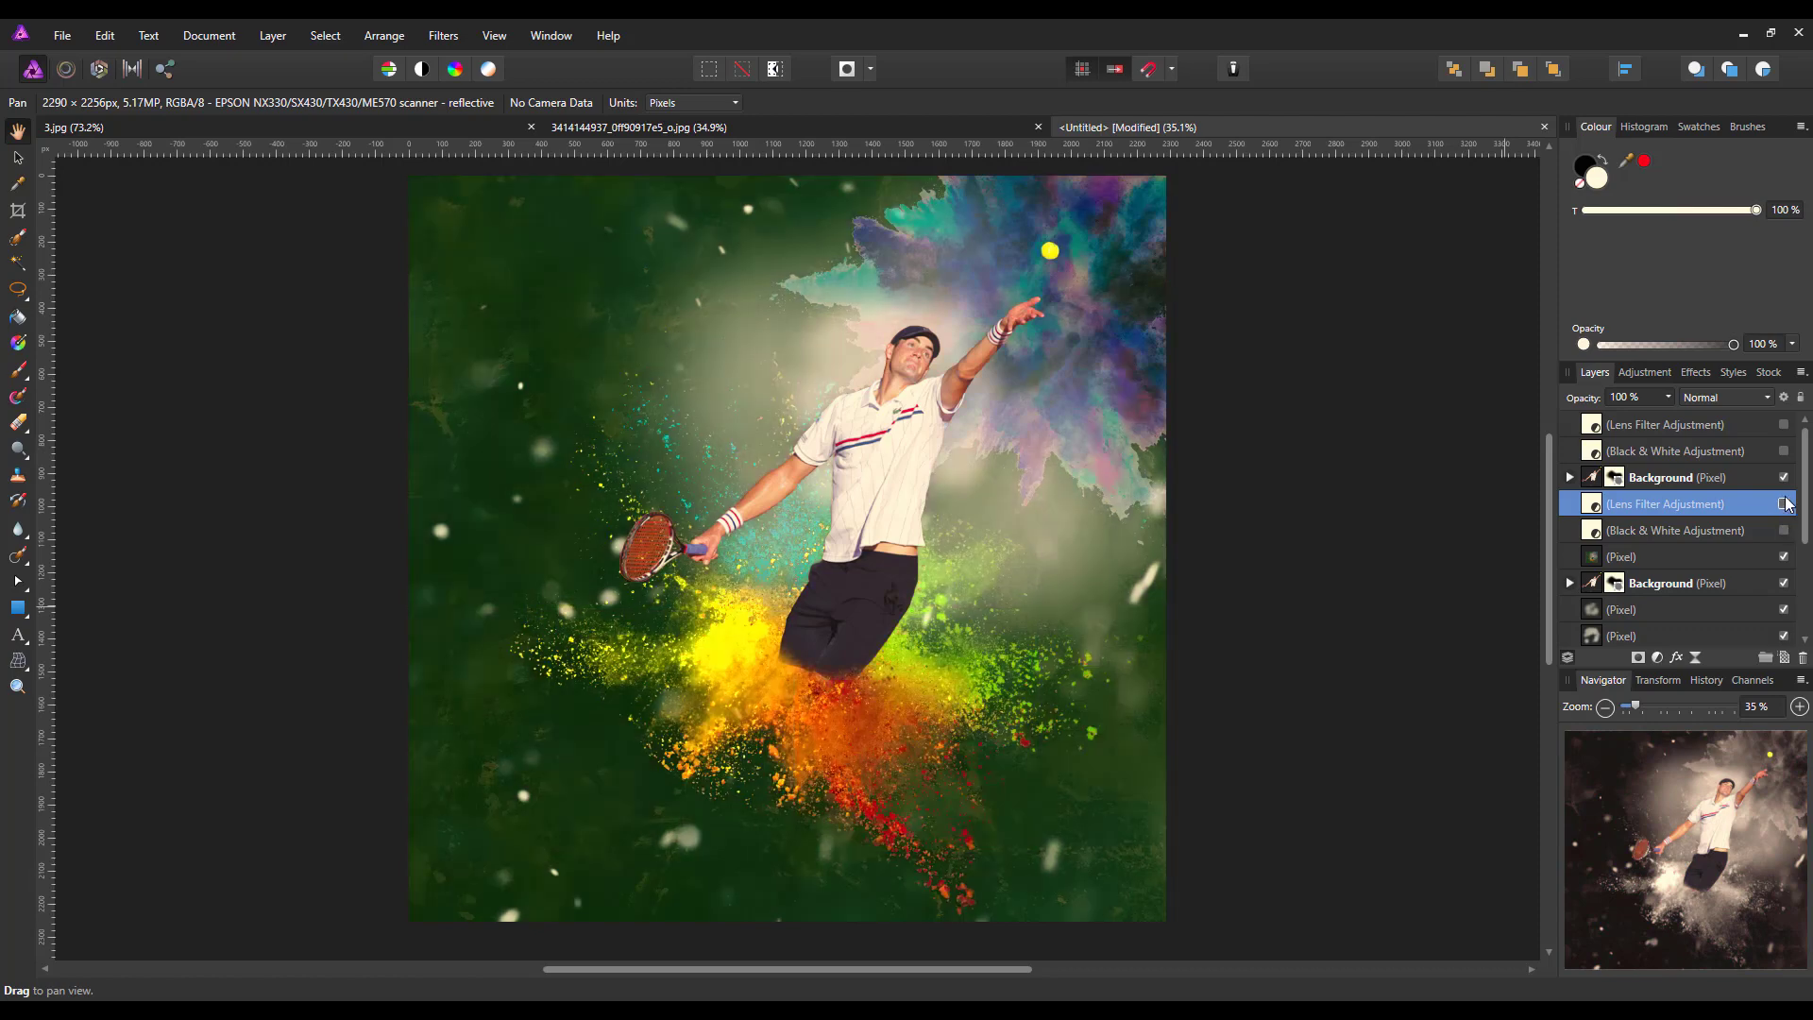
Show the Black & White and orange Lens Filter adjustments at the top of the layer stack to restore the sepia variant
{"action": "left_click", "coordinate": [1783, 451]}
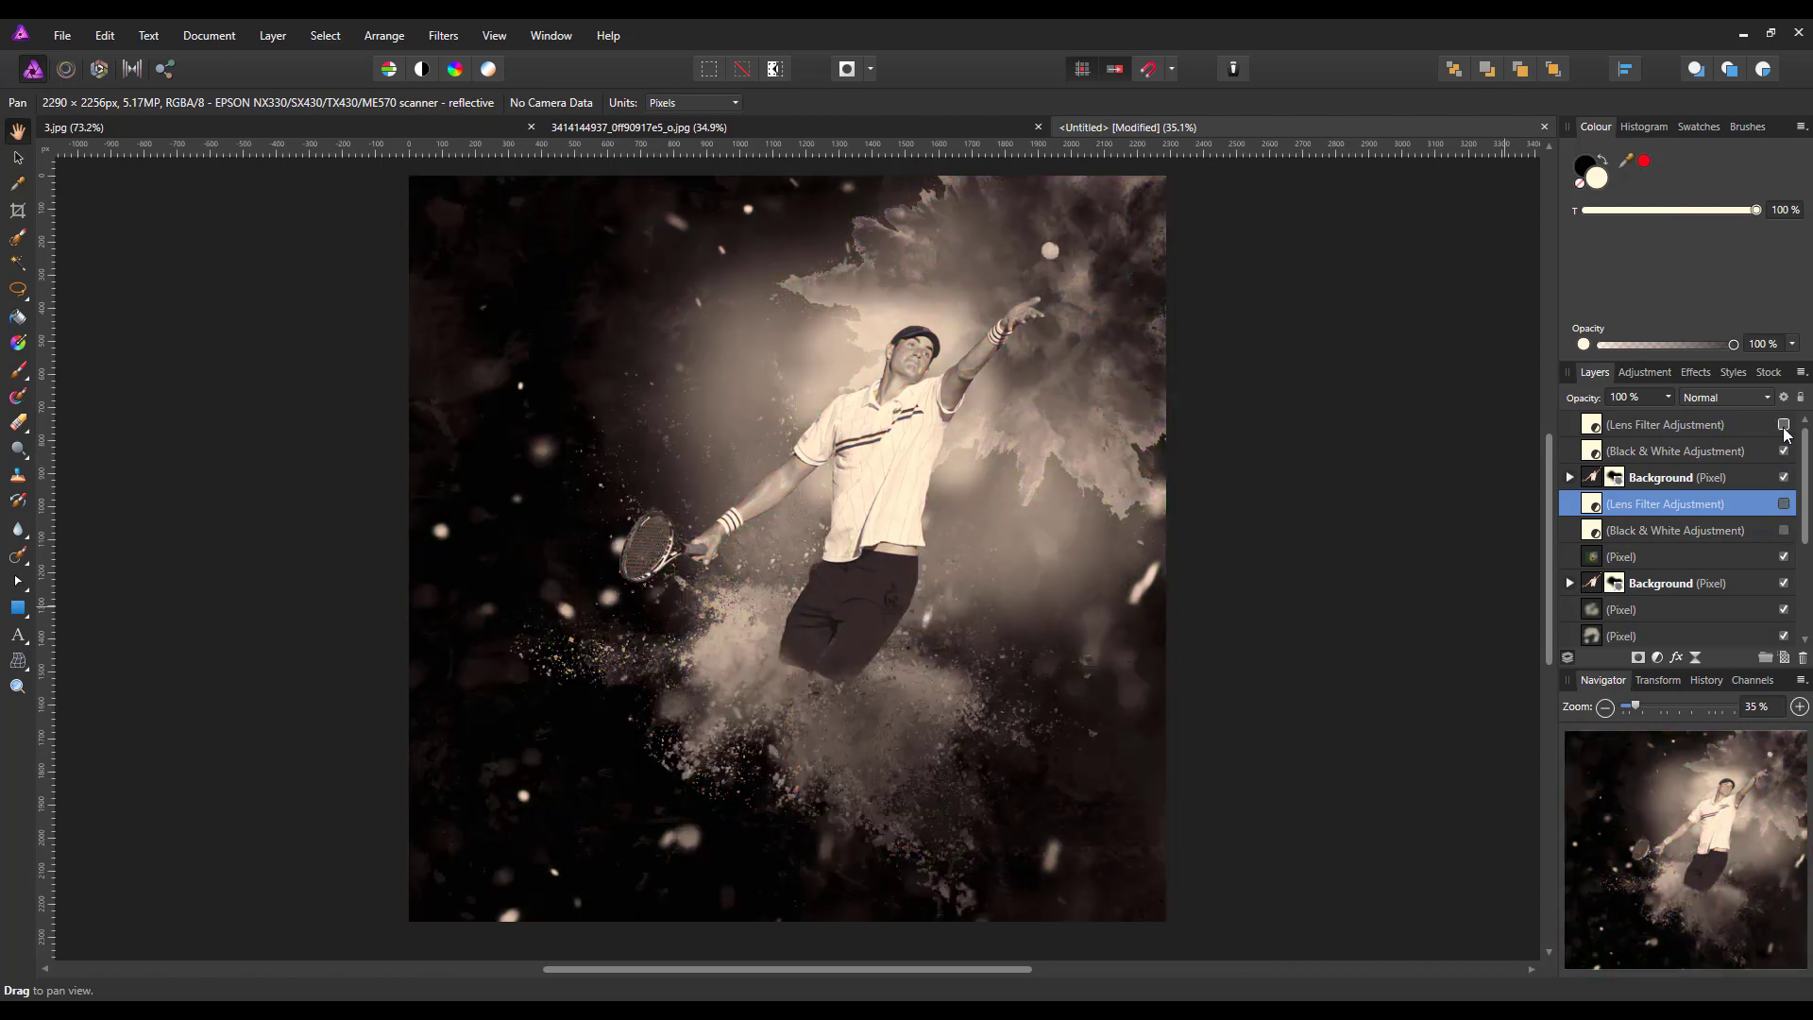
{"action": "left_click", "coordinate": [1783, 425]}
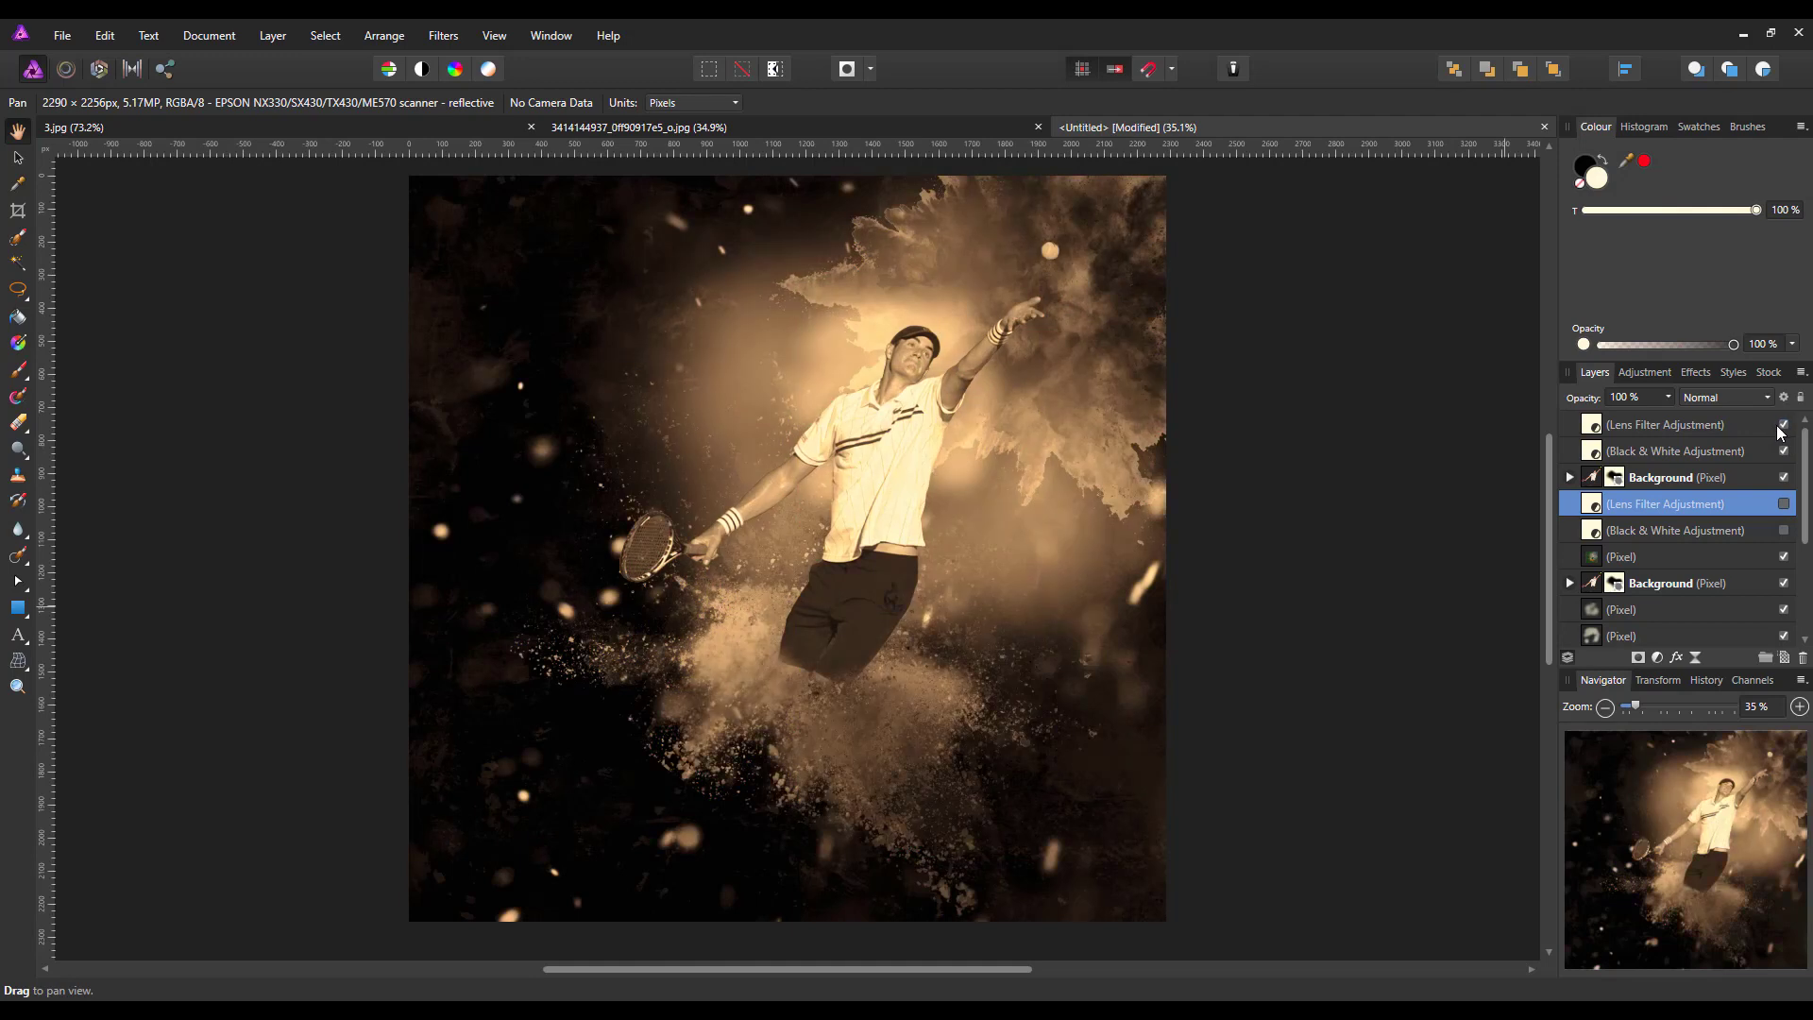